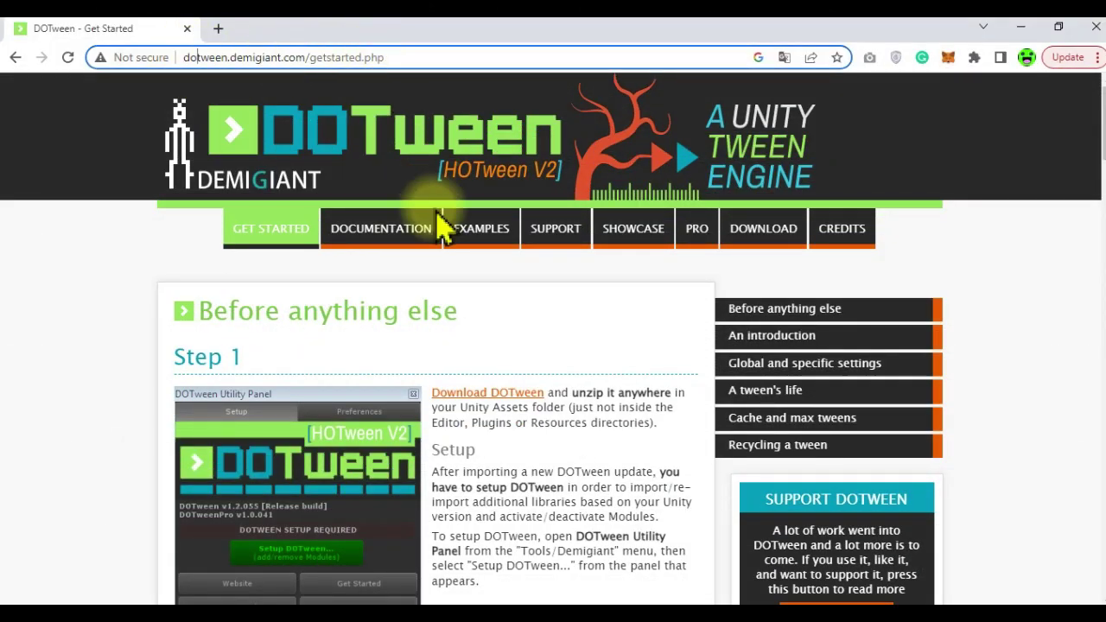
- Open the Download DOTween link in a new Chrome tab
left_click_drag(198, 311, 441, 316)
left_click(441, 316)
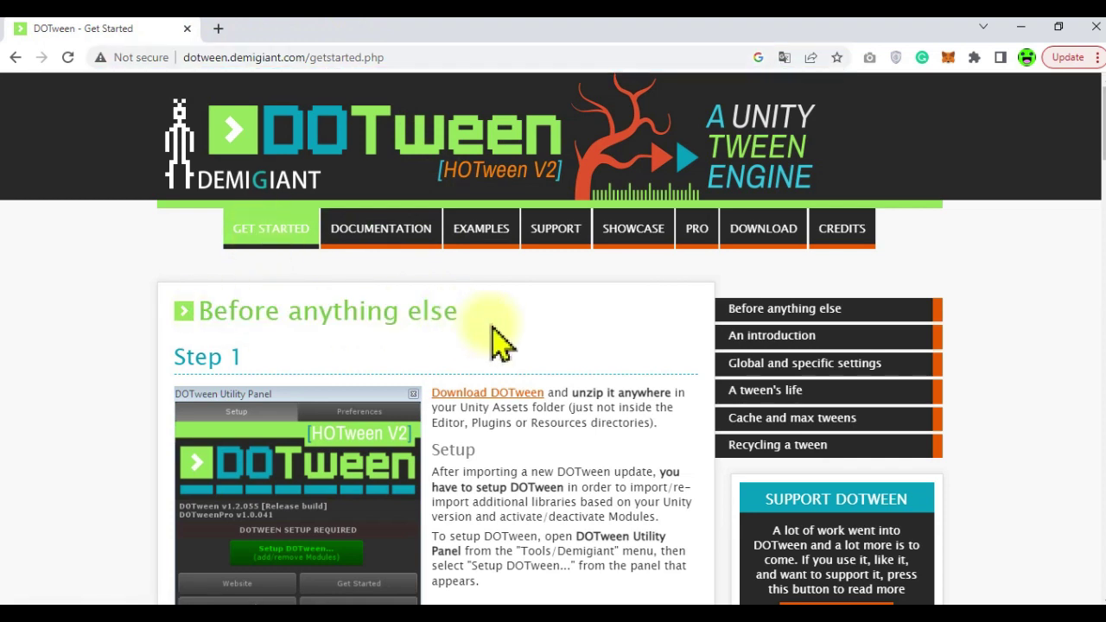
scroll(493, 341, "down", 1)
right_click(490, 294)
left_click(520, 296)
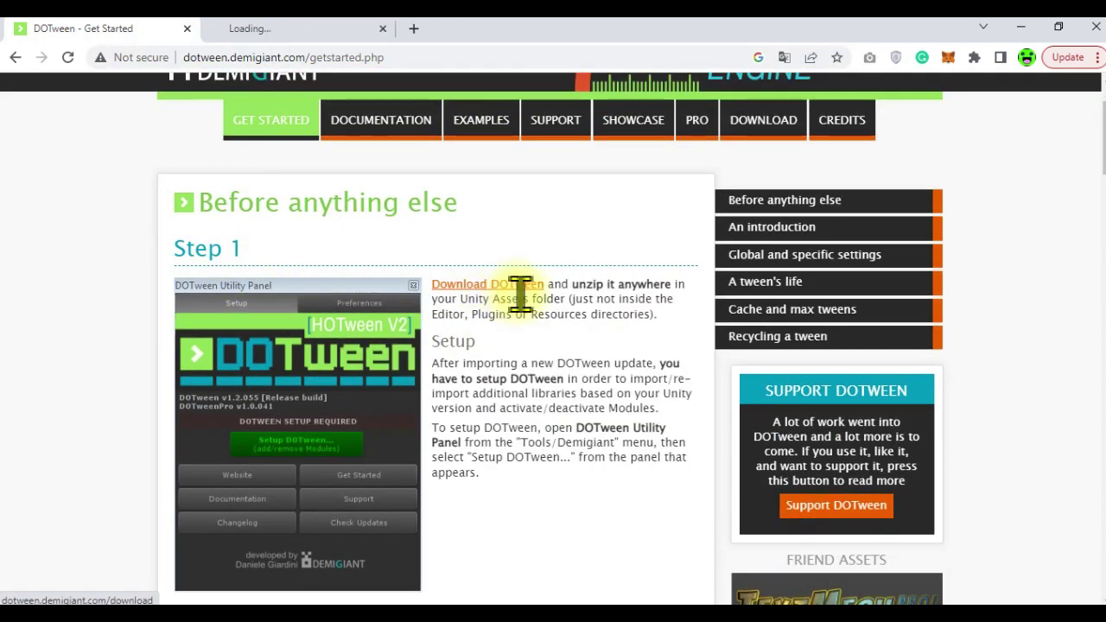
- Download DOTween v1.2.705 from the Downloads page, then select Main Camera in Unity
left_click(283, 33)
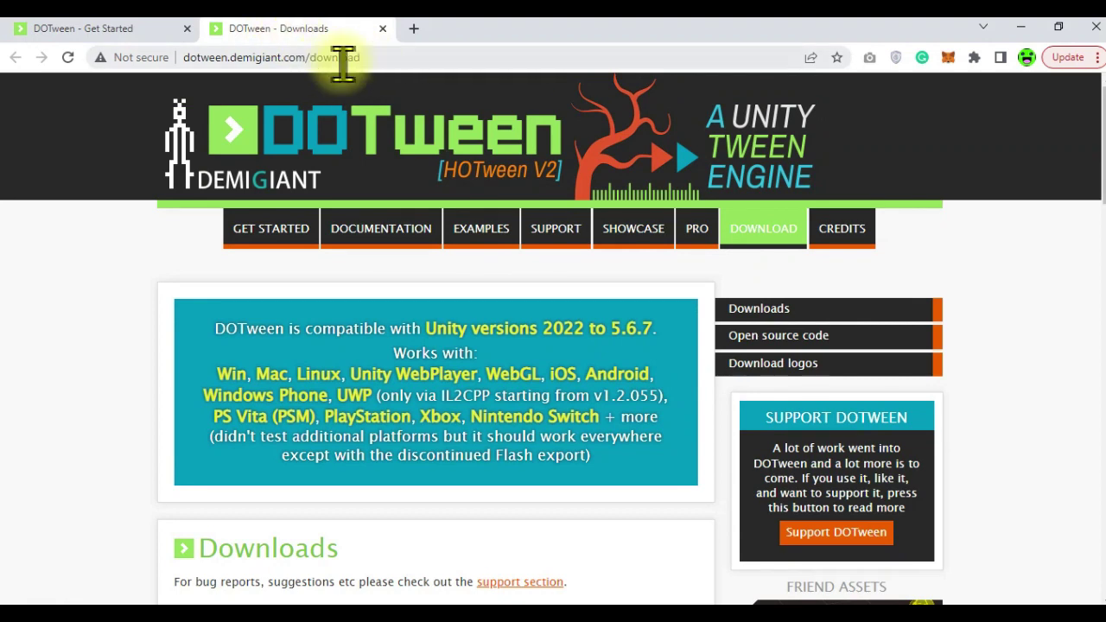
scroll(452, 340, "down", 5)
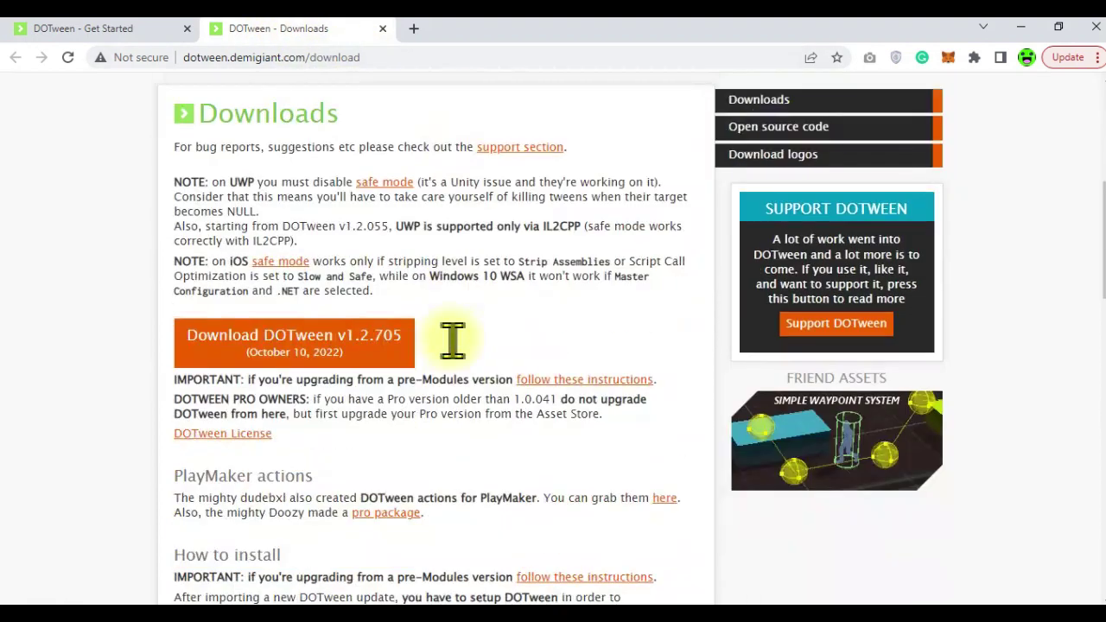
left_click(274, 355)
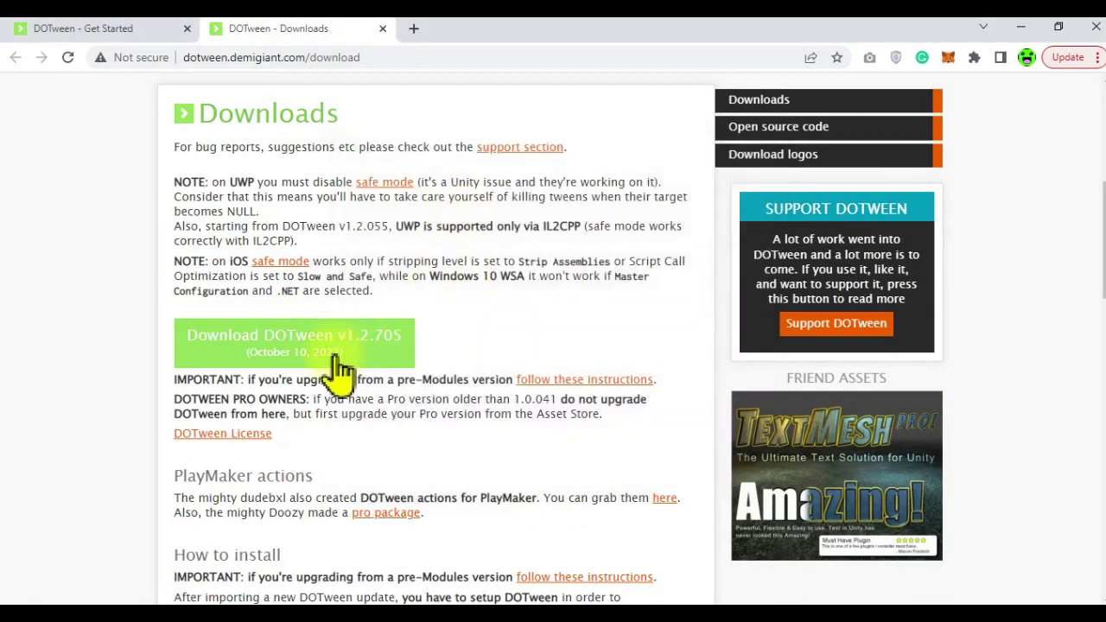
scroll(371, 363, "down", 5)
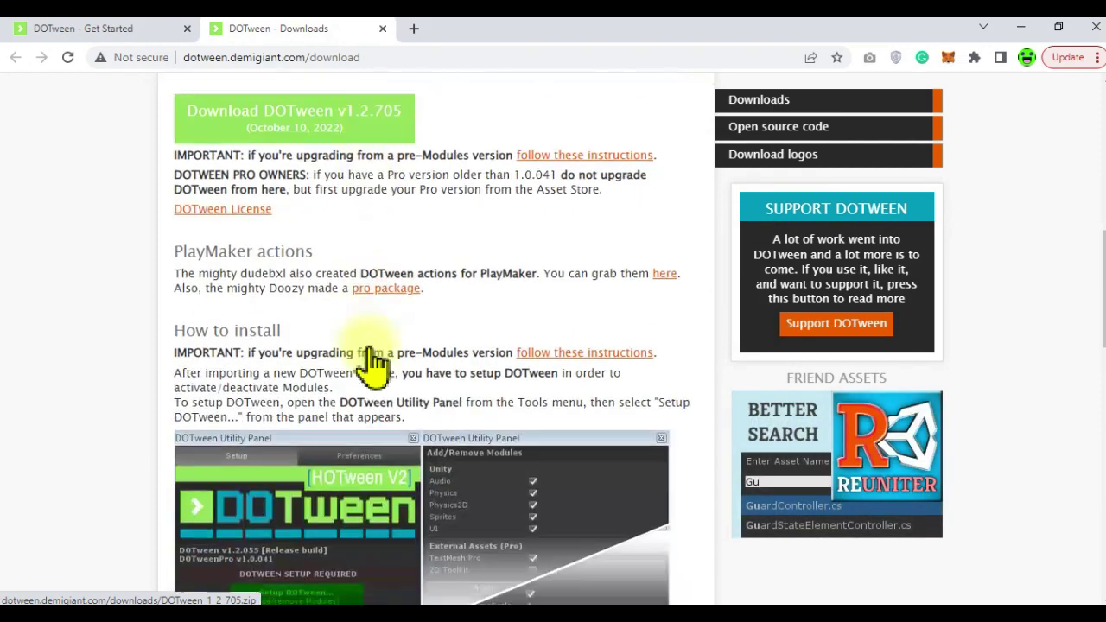
scroll(509, 470, "down", 3)
scroll(530, 486, "up", 10)
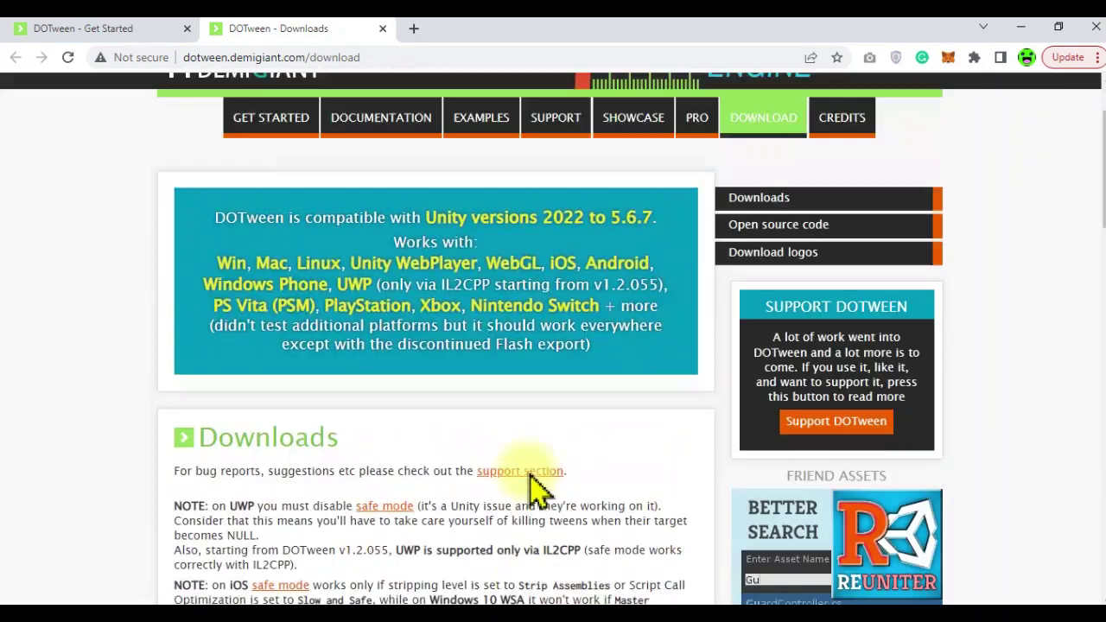
scroll(509, 487, "up", 3)
scroll(506, 486, "down", 2)
scroll(506, 487, "down", 6)
scroll(350, 389, "down", 3)
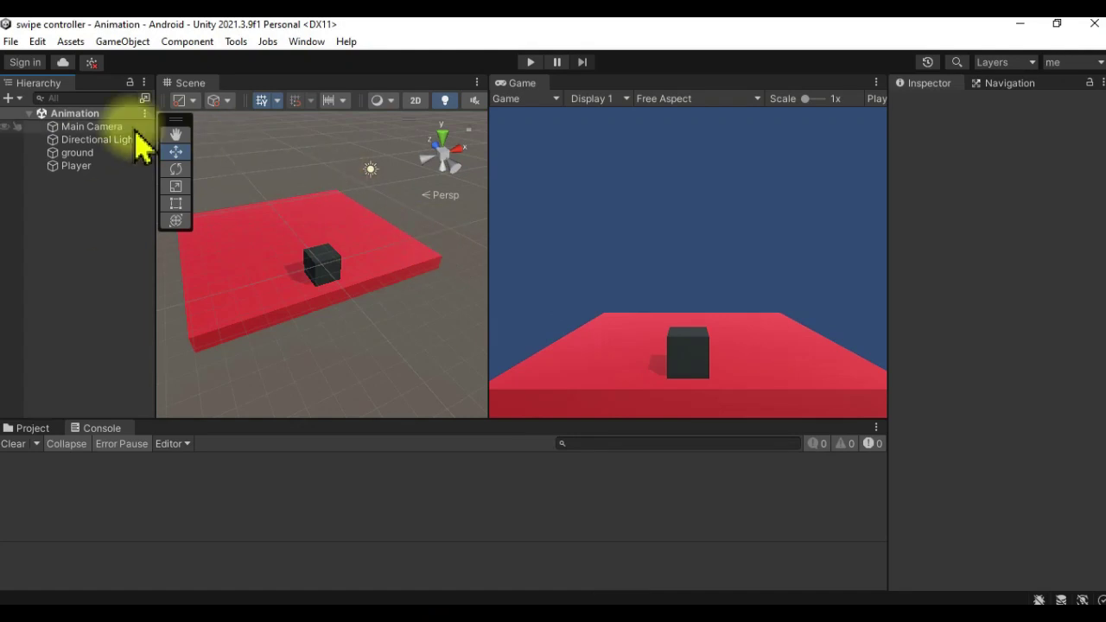
left_click(102, 128)
- Change the Main Camera's Background colour to a lighter blue
double_click(102, 128)
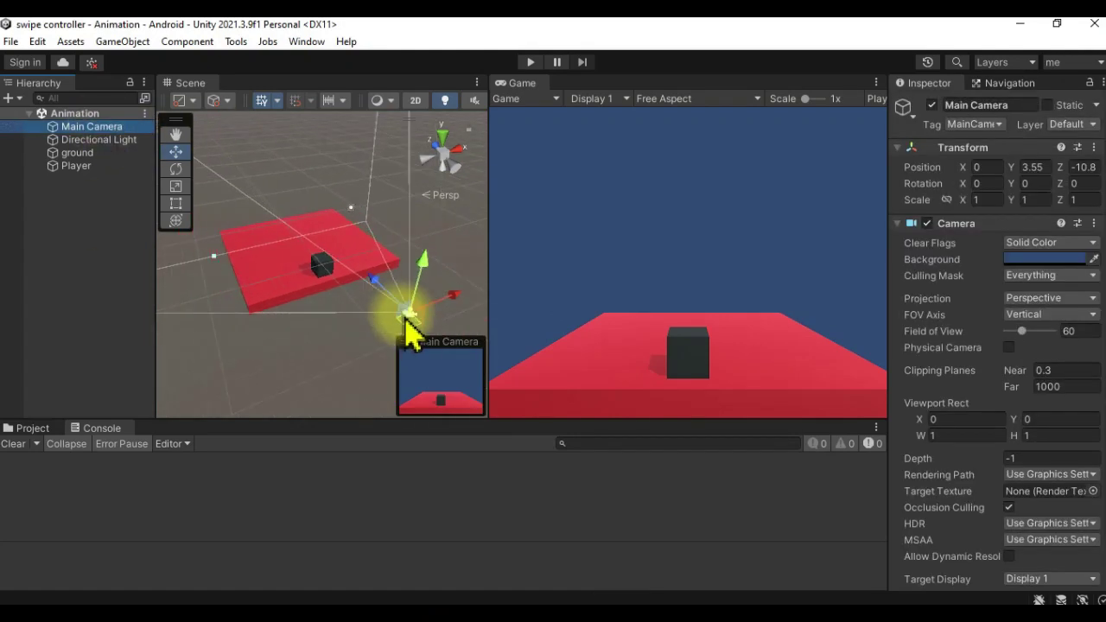
left_click_drag(407, 317, 481, 254, "alt")
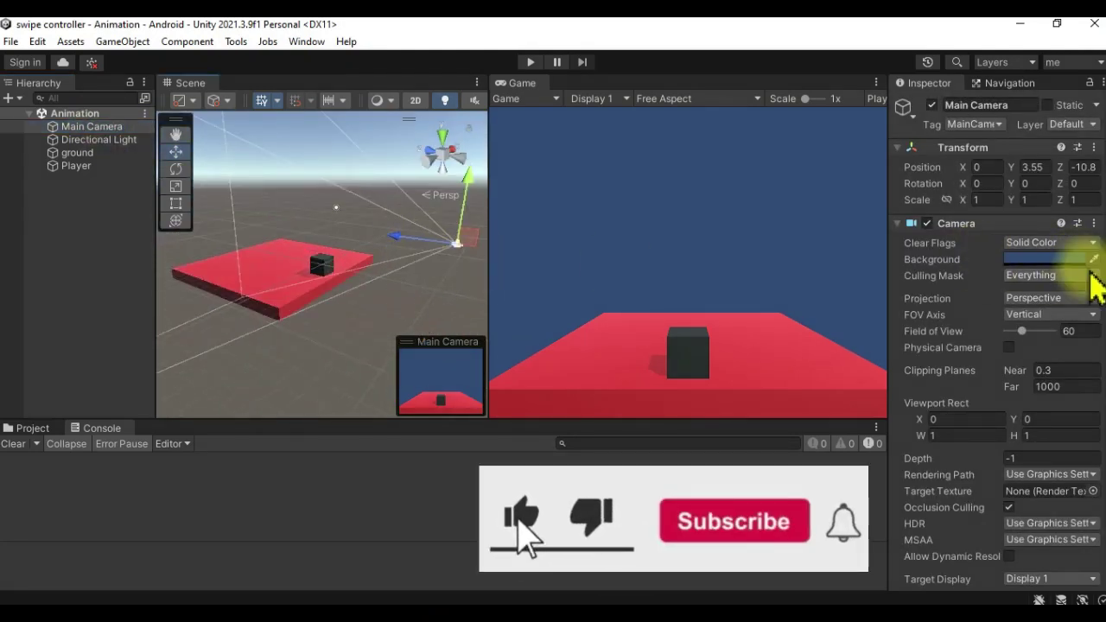
left_click(1050, 243)
left_click(1063, 278)
left_click(1045, 259)
left_click(1035, 313)
left_click_drag(1041, 318, 1035, 344)
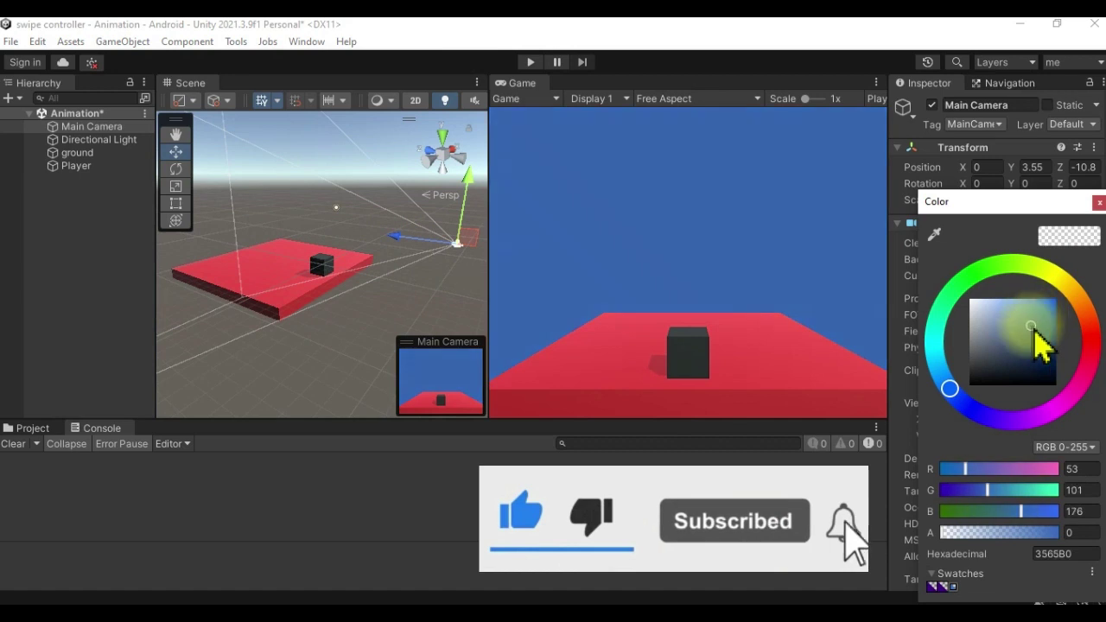
left_click(1099, 202)
- Keep New Material assigned to the ground object and check its Box Collider
left_click(103, 139)
left_click(77, 152)
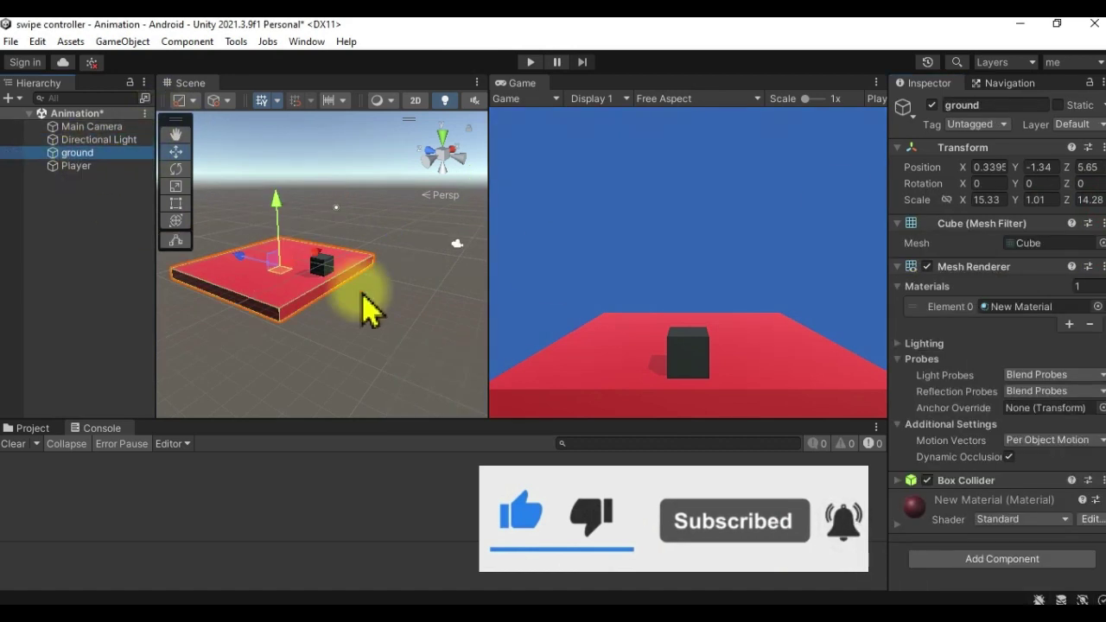
left_click_drag(382, 337, 314, 309, "alt")
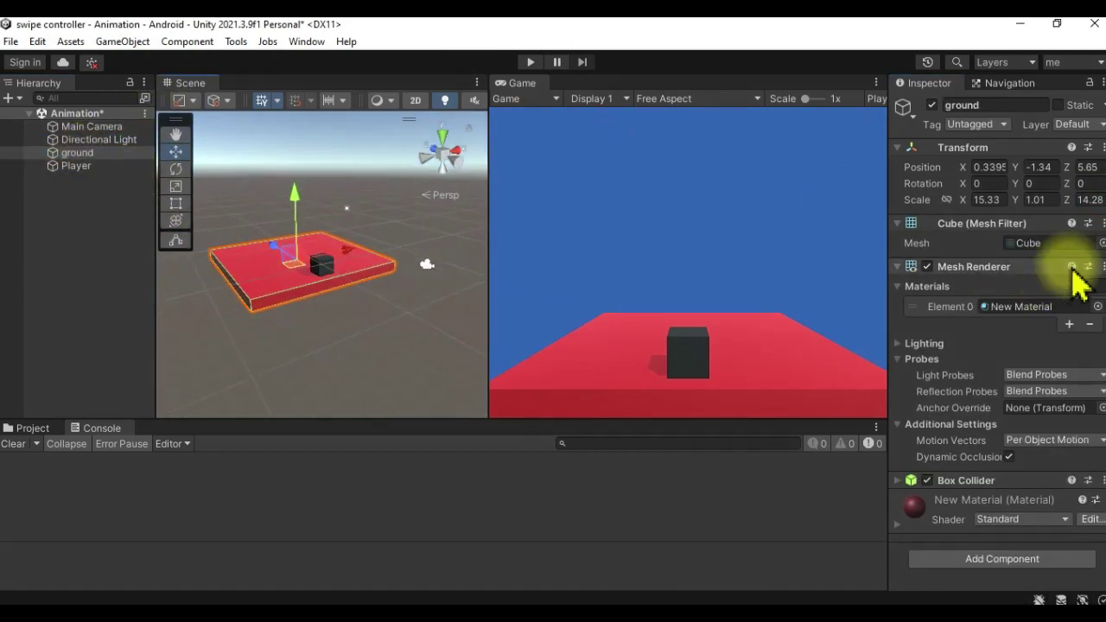
left_click(1097, 306)
double_click(471, 188)
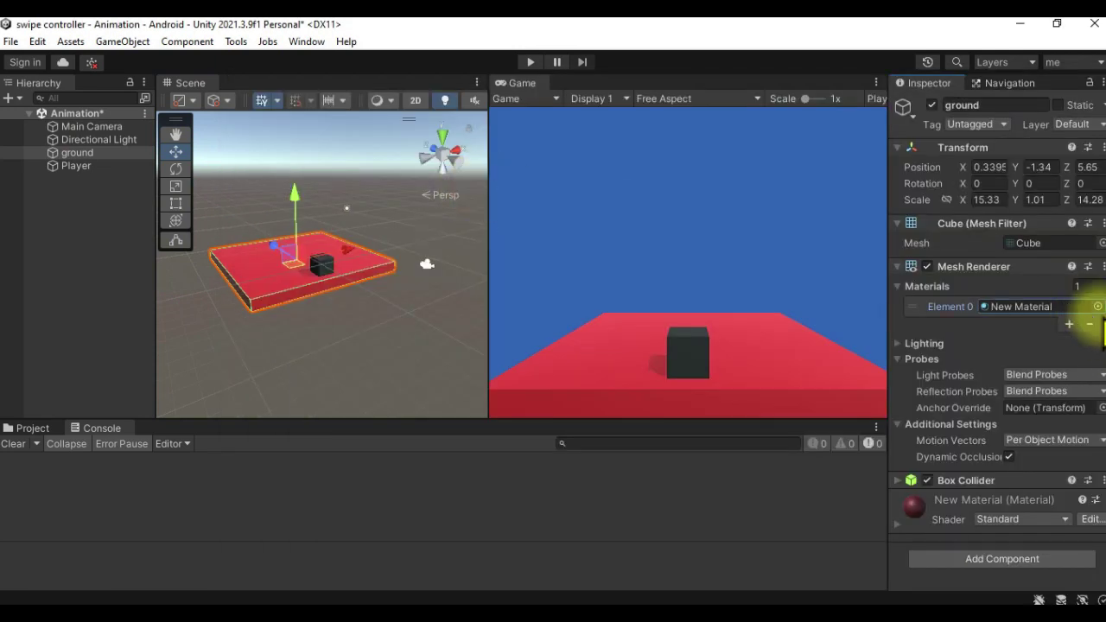
left_click(897, 480)
scroll(947, 471, "down", 3)
scroll(981, 393, "up", 3)
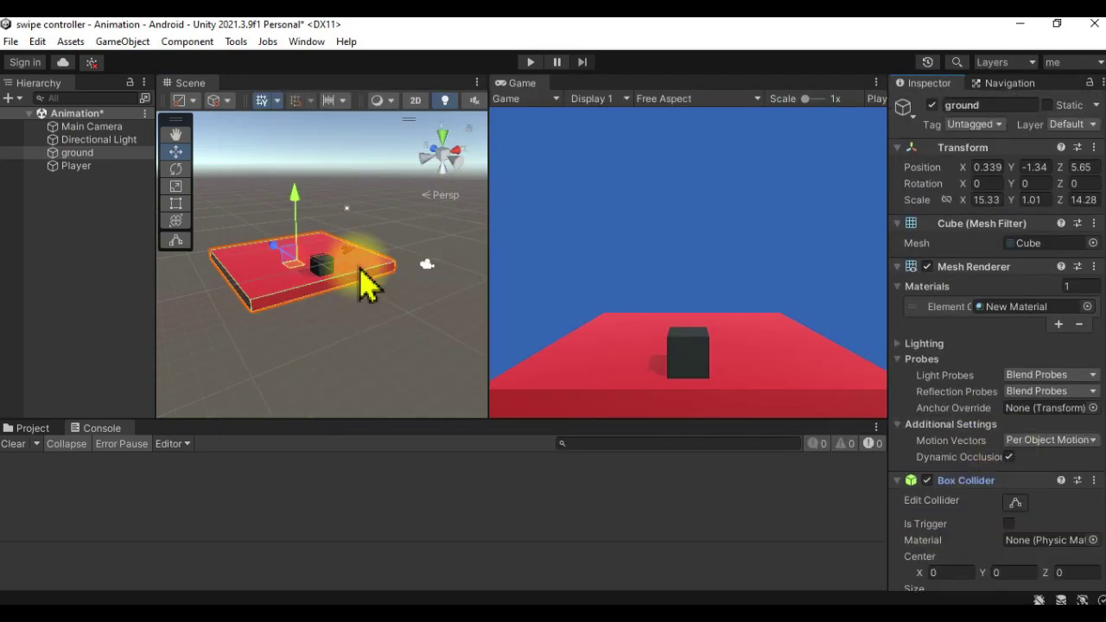
- Assign the player material to the Player cube
left_click(76, 165)
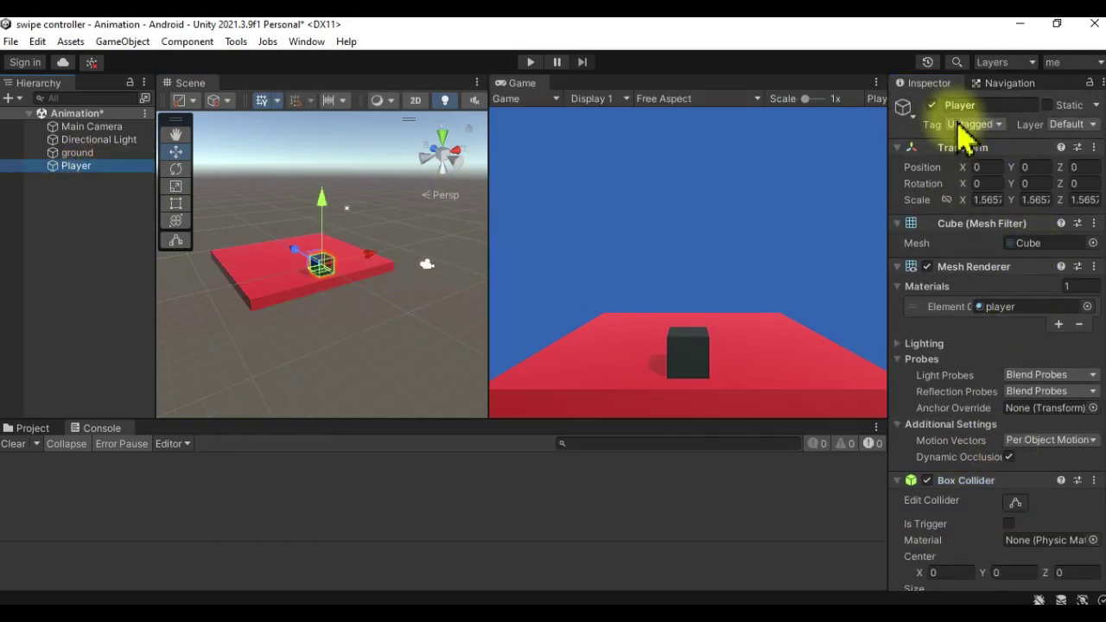
scroll(323, 291, "up", 2)
scroll(1037, 481, "down", 3)
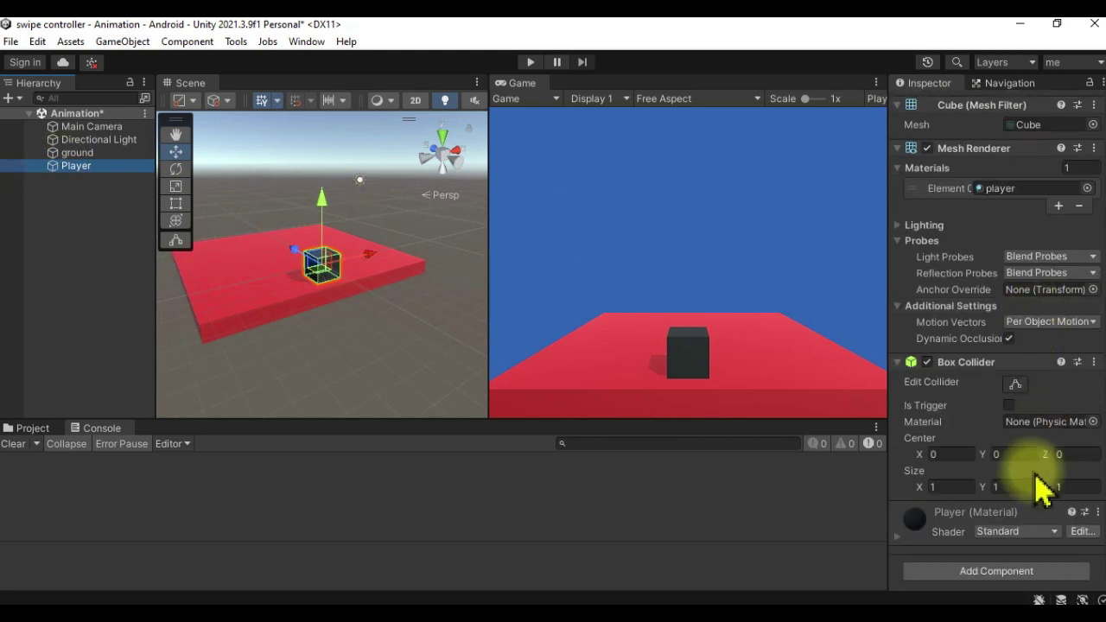
scroll(1079, 318, "up", 3)
left_click(1085, 307)
double_click(596, 207)
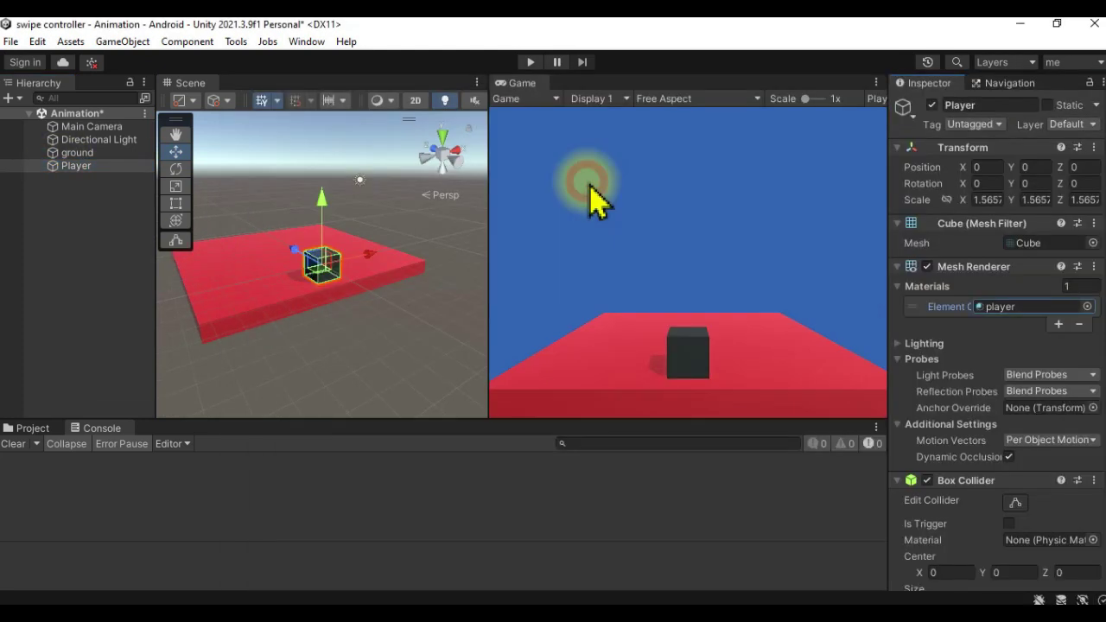
left_click(91, 139)
left_click(76, 165)
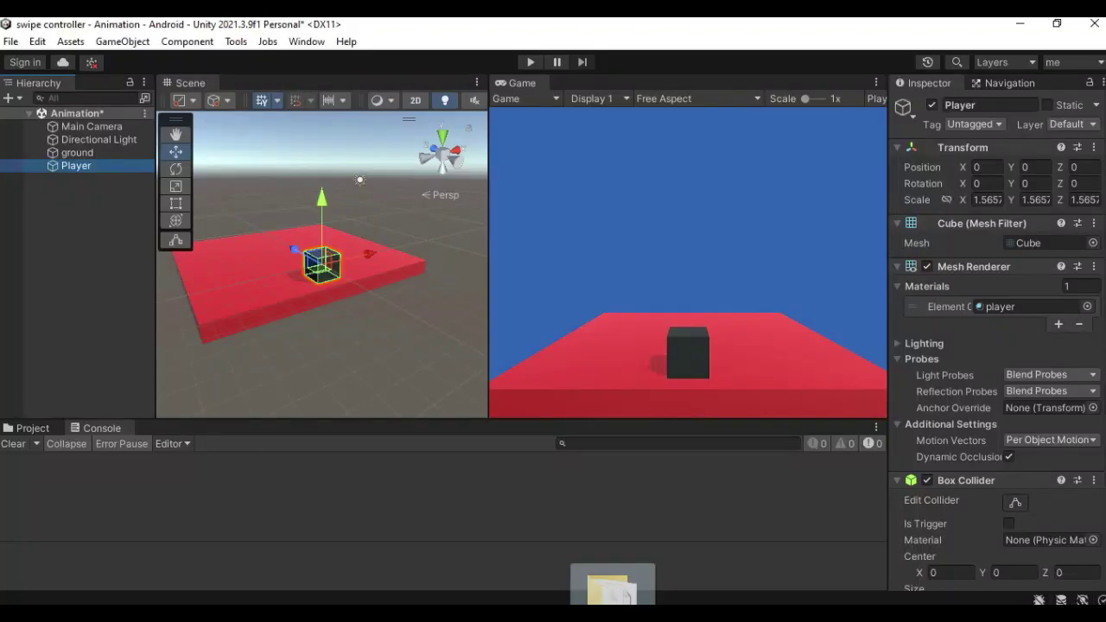
- Drag the DOTween folder from Downloads > DOTween_1_2_705 into Unity's Assets panel
mouse_move(613, 584)
left_mouse_down()
mouse_move(48, 432)
mouse_move(458, 598)
left_mouse_up()
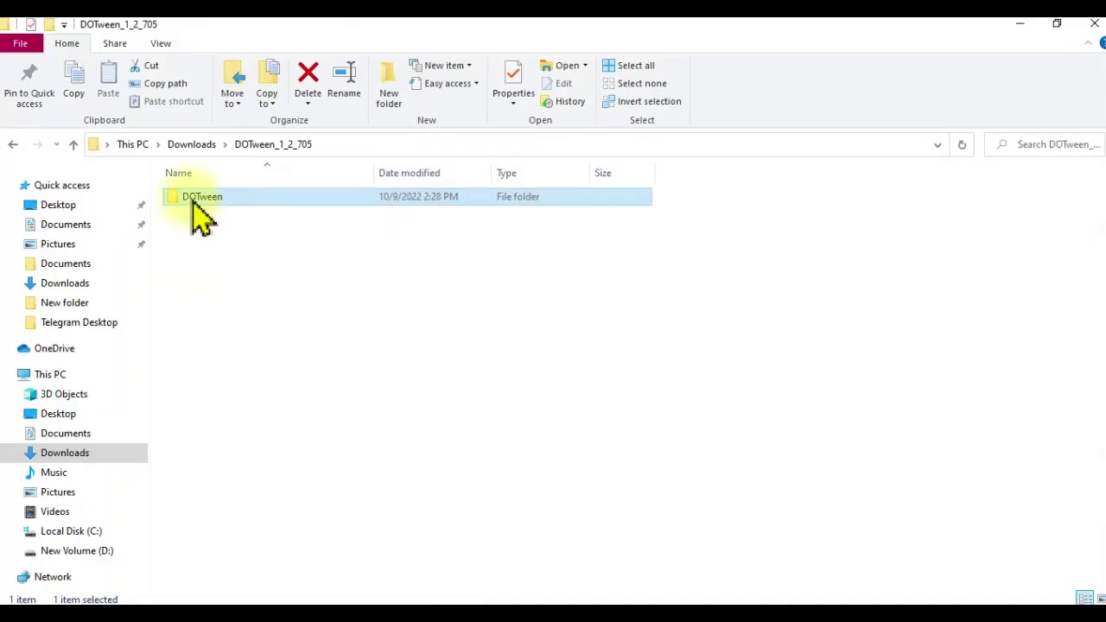
mouse_move(215, 207)
left_mouse_down()
mouse_move(424, 570)
mouse_move(442, 564)
left_mouse_up()
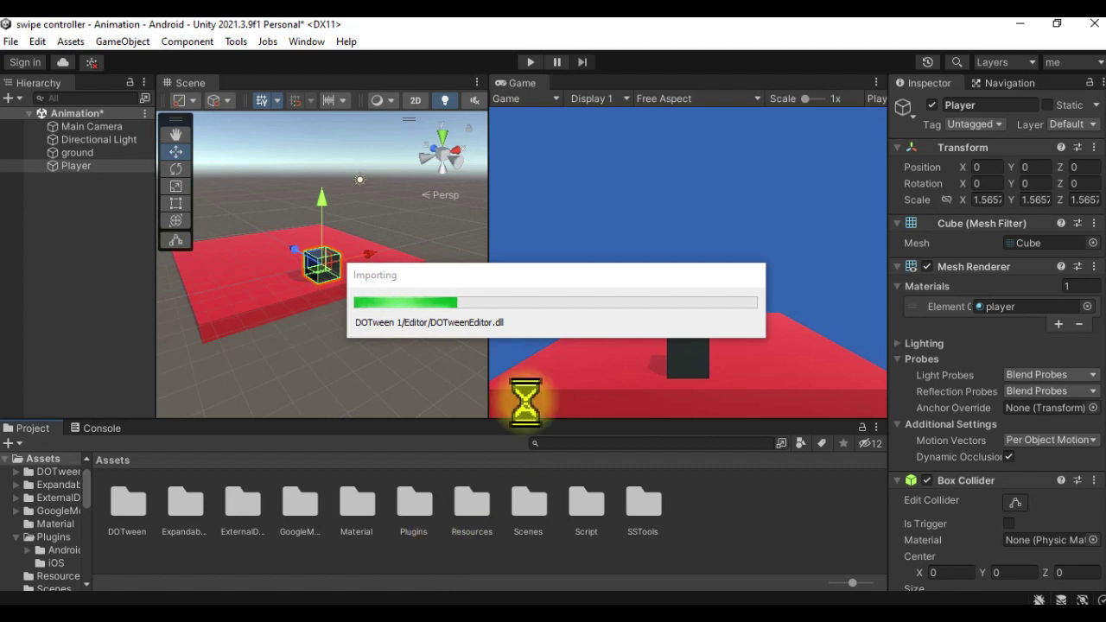
- Open the DOTween Utility Panel from Tools > Demigiant and start Setup DOTween
left_click(132, 518)
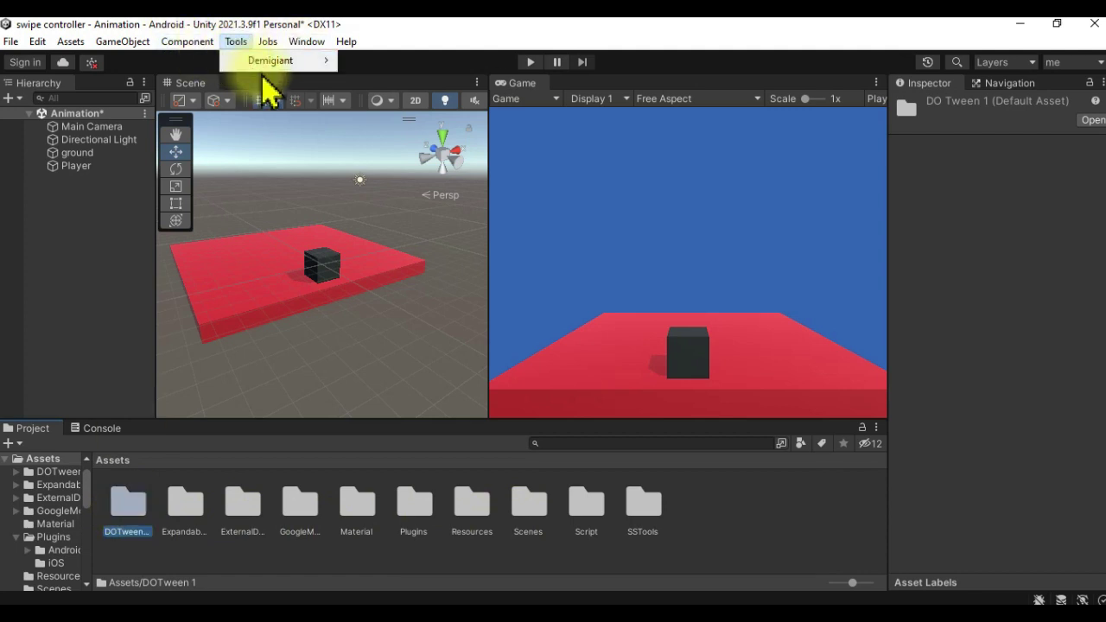
mouse_move(268, 62)
left_click(382, 60)
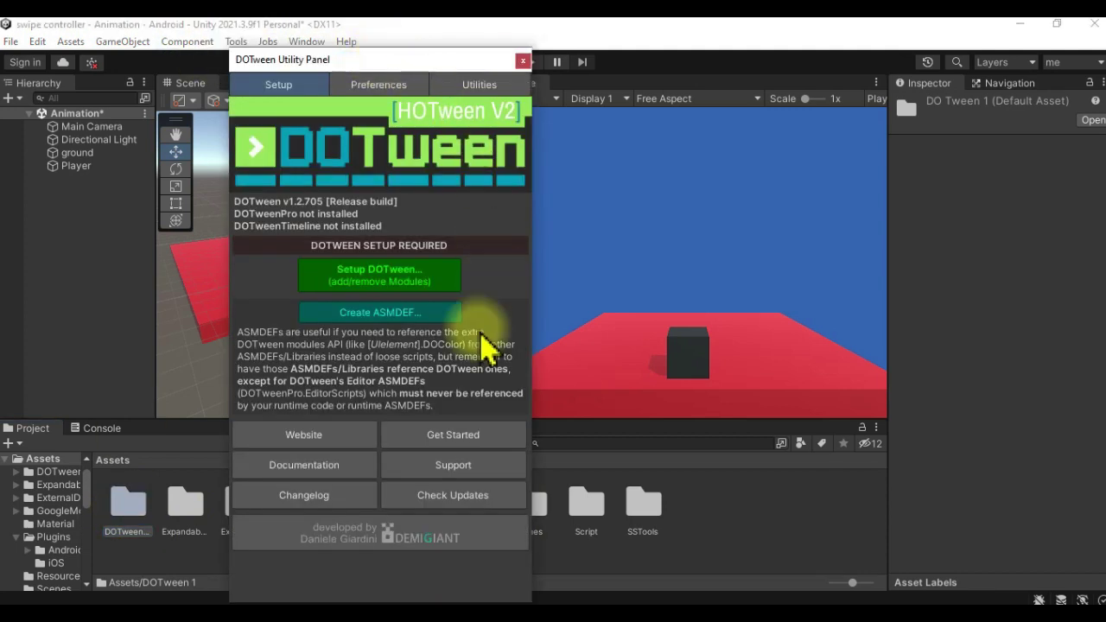
left_click(419, 281)
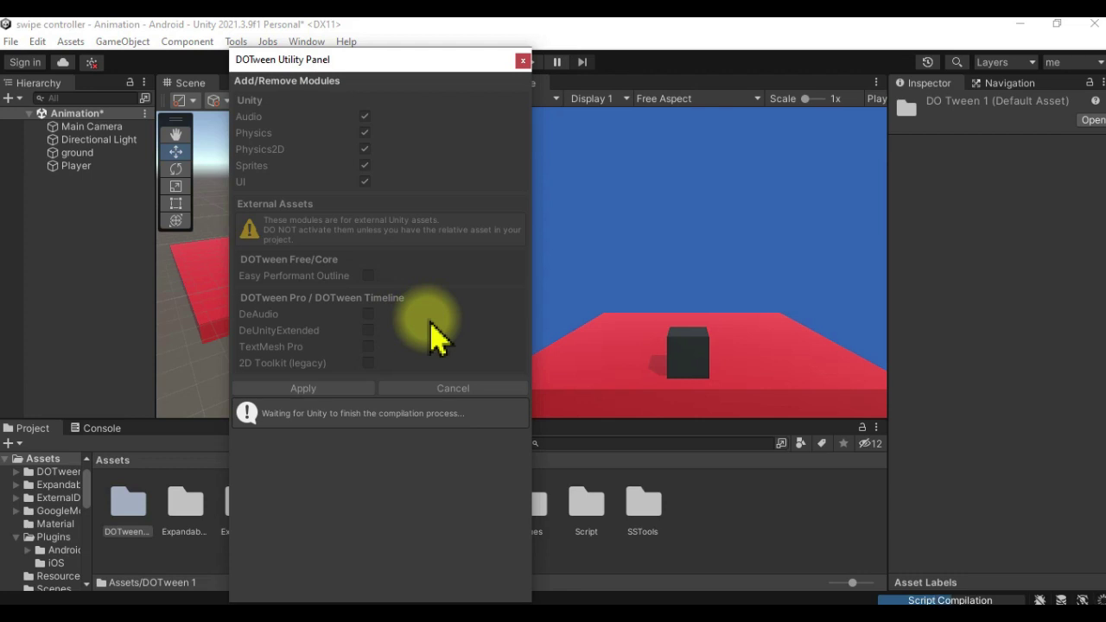
- Disable the Audio, Physics and Sprites modules, keep UI, apply, and clear the Console
left_click(365, 117)
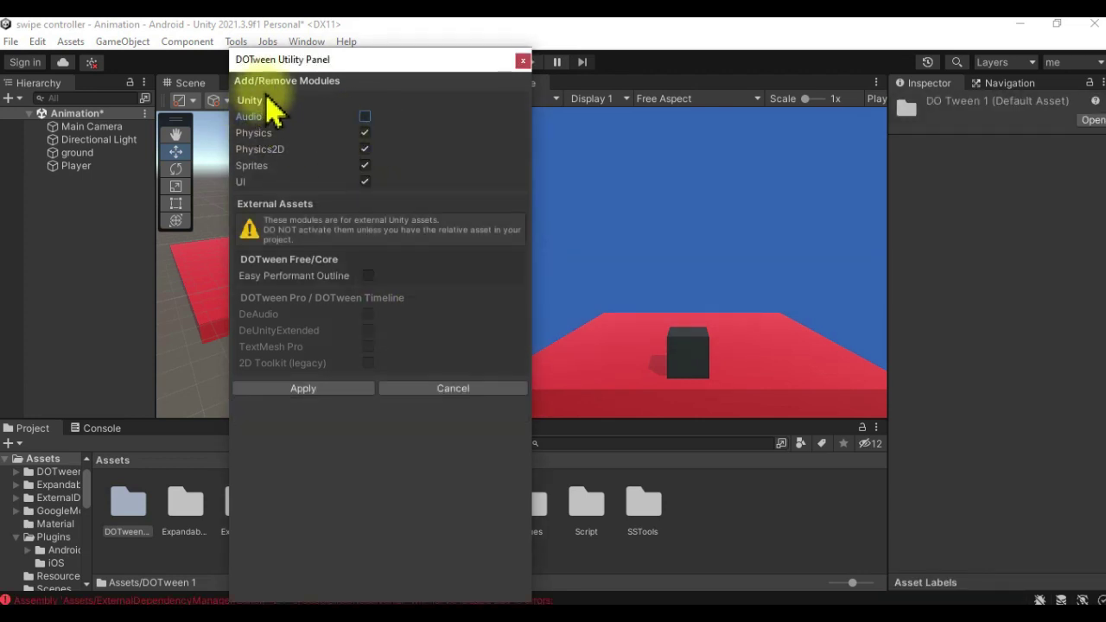
left_click(364, 132)
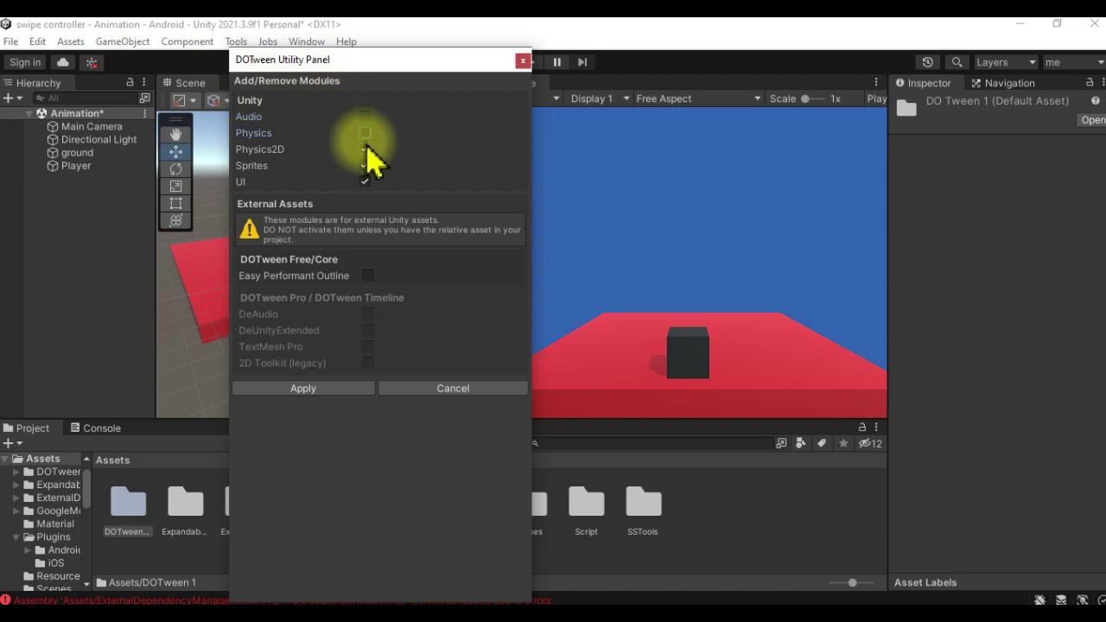
left_click(364, 181)
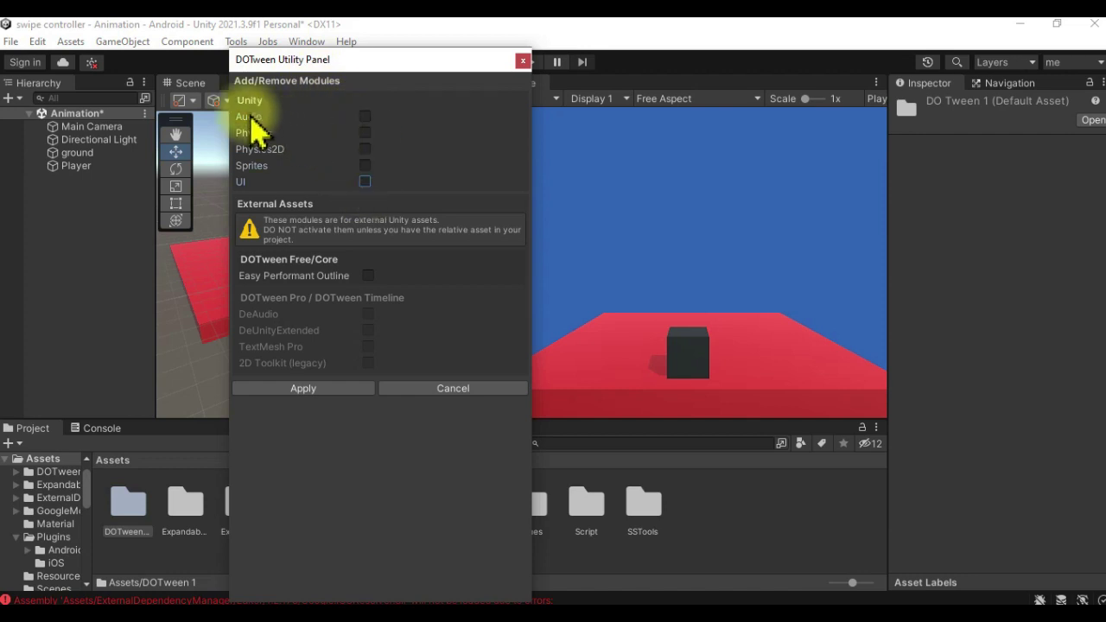
left_click(365, 182)
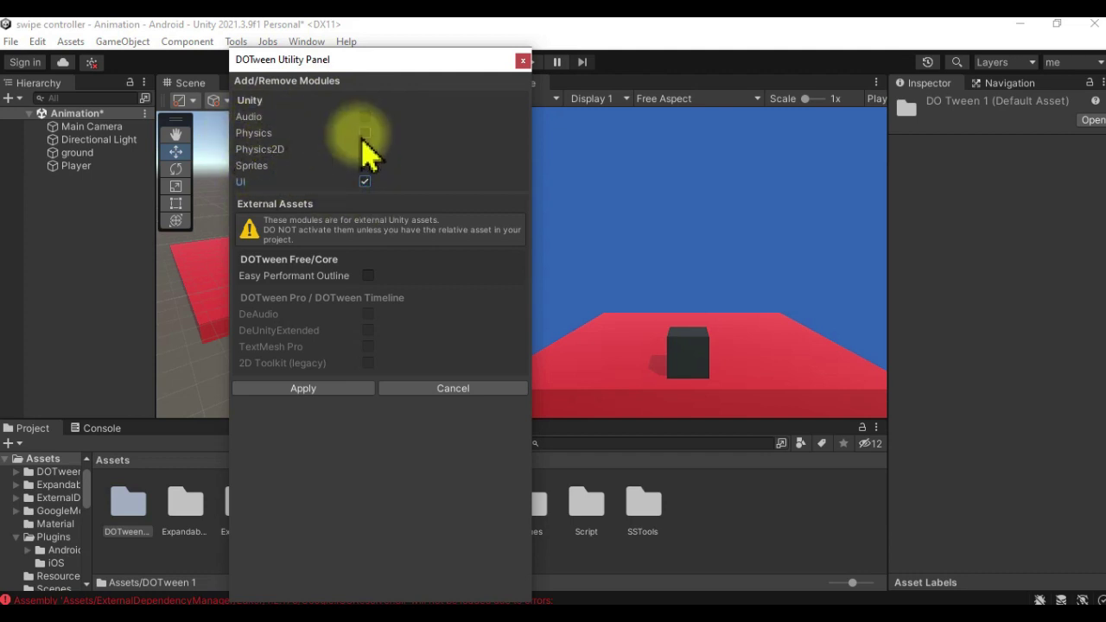
left_click(311, 388)
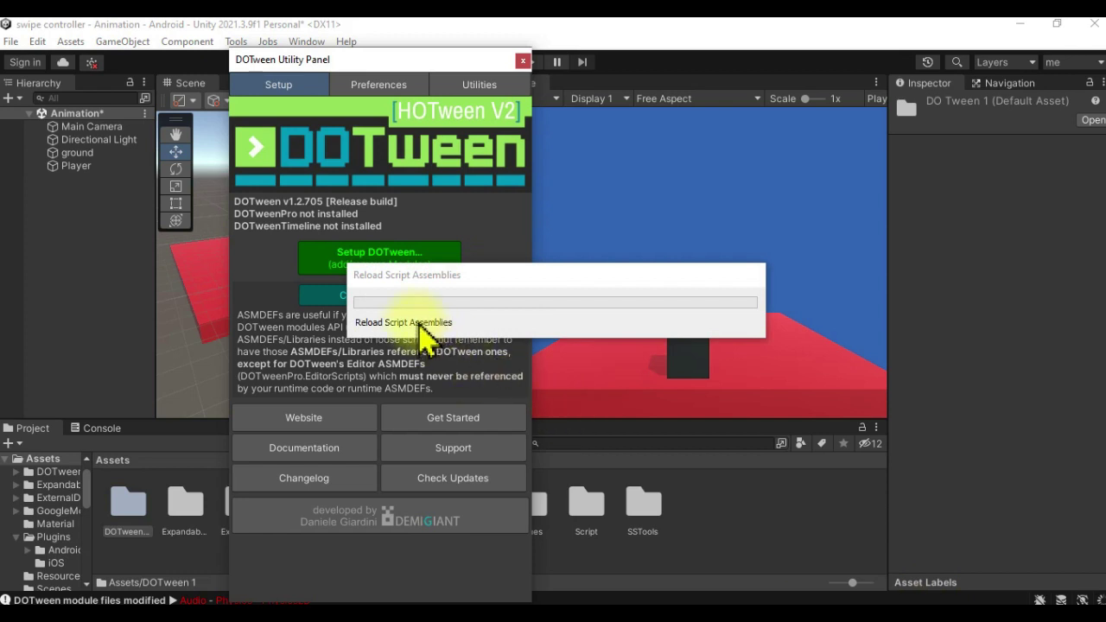
left_click(102, 427)
left_click(22, 444)
left_click(32, 428)
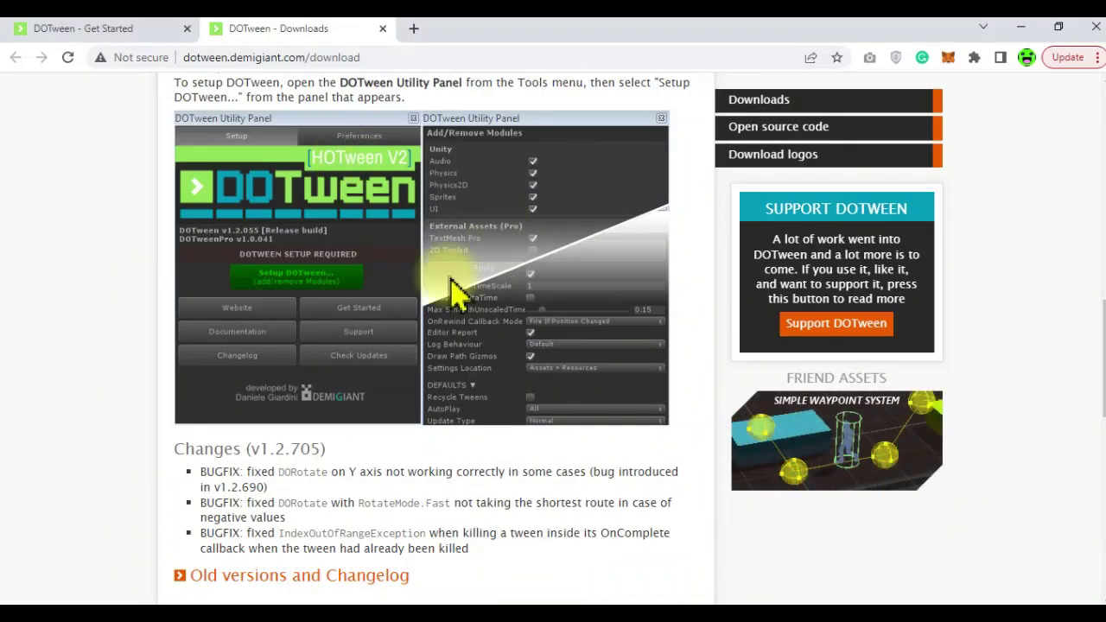
- Close the DOTween Downloads tab and scroll through the Get Started page
scroll(321, 308, "down", 2)
scroll(420, 382, "down", 6)
scroll(417, 97, "up", 5)
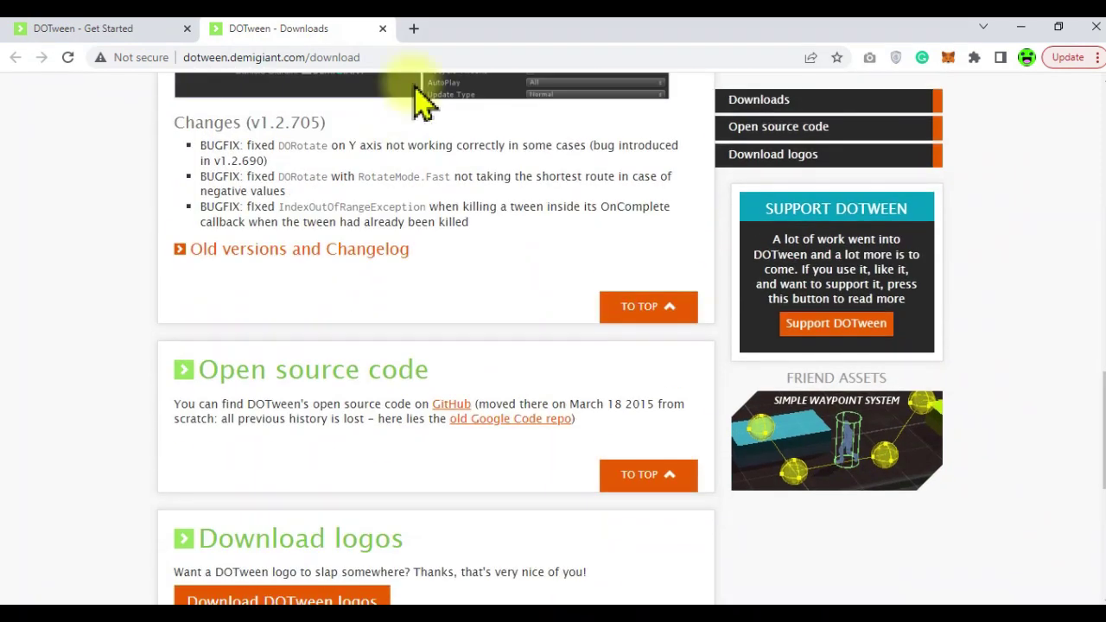
left_click(386, 28)
scroll(338, 247, "down", 5)
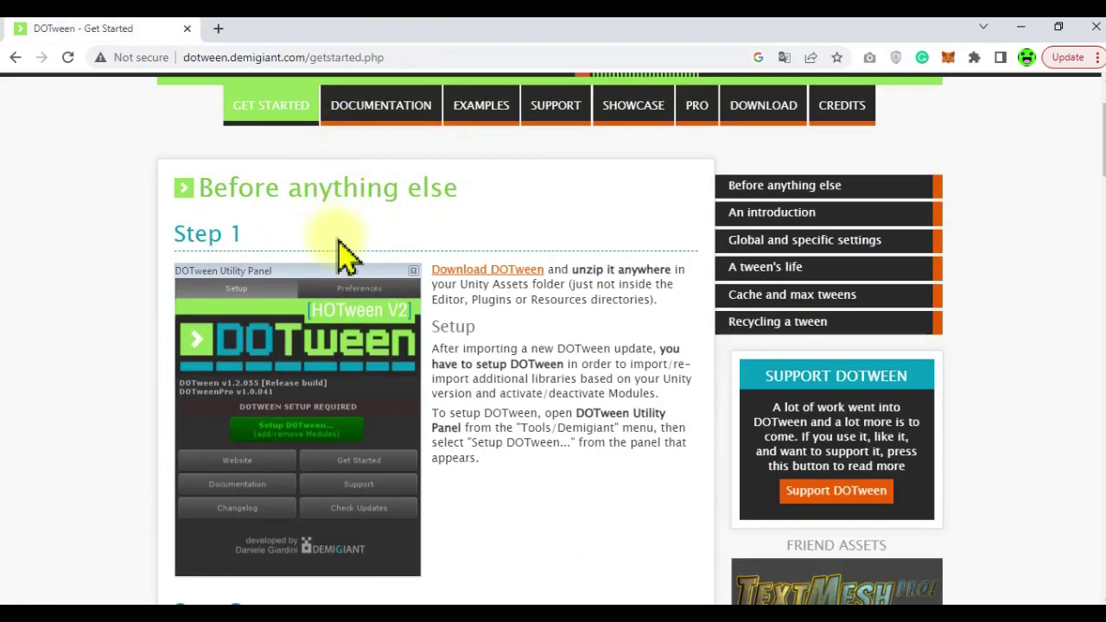
scroll(338, 239, "up", 1)
scroll(337, 326, "down", 3)
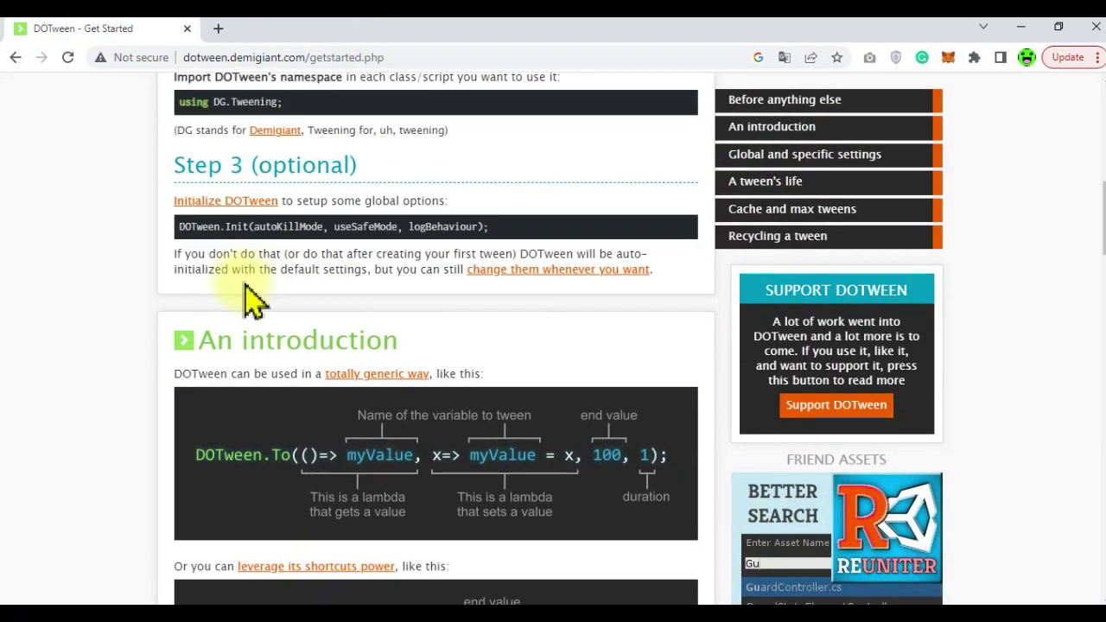
scroll(380, 311, "down", 2)
scroll(407, 259, "down", 10)
scroll(291, 320, "down", 3)
scroll(394, 297, "down", 4)
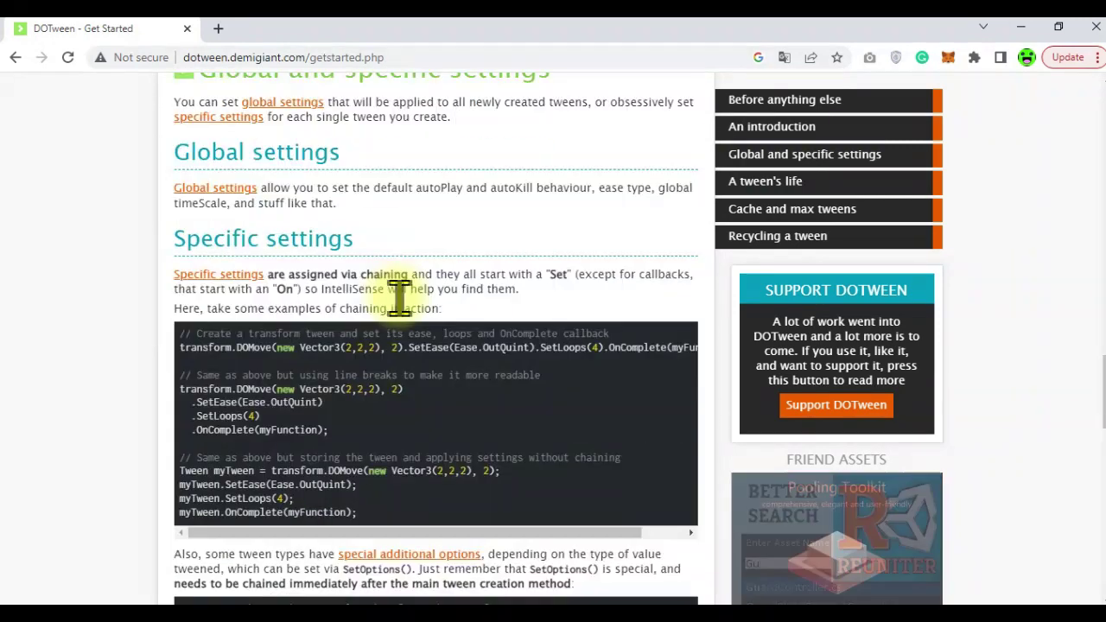
scroll(415, 310, "up", 18)
scroll(406, 294, "up", 10)
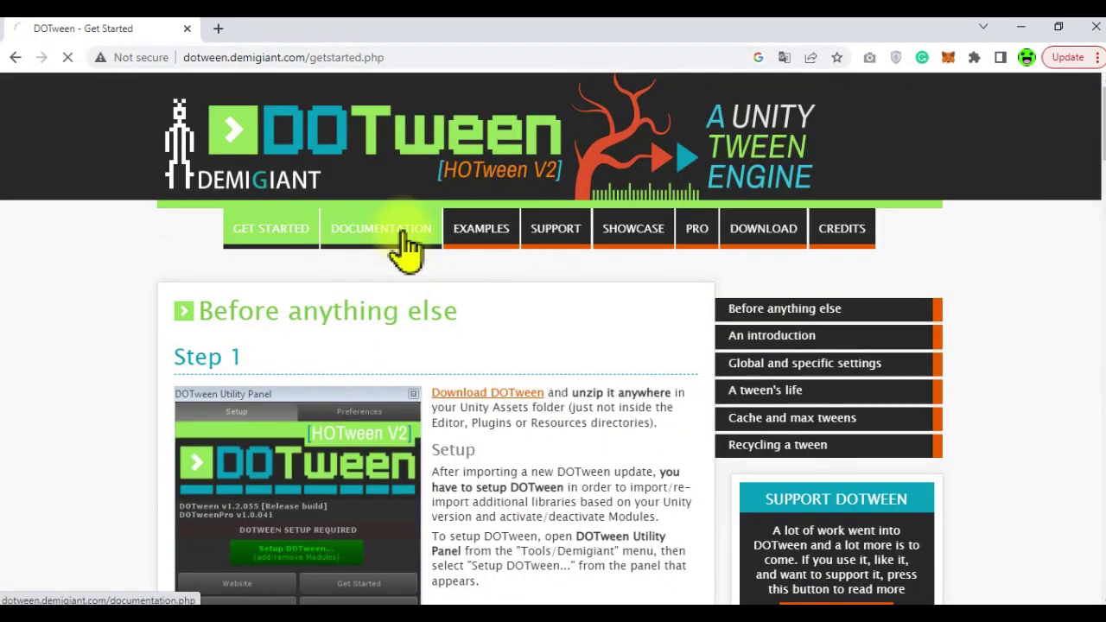
- Scroll the DOTween documentation to the DOTween.Init and Creating a Tweener sections
scroll(406, 307, "down", 3)
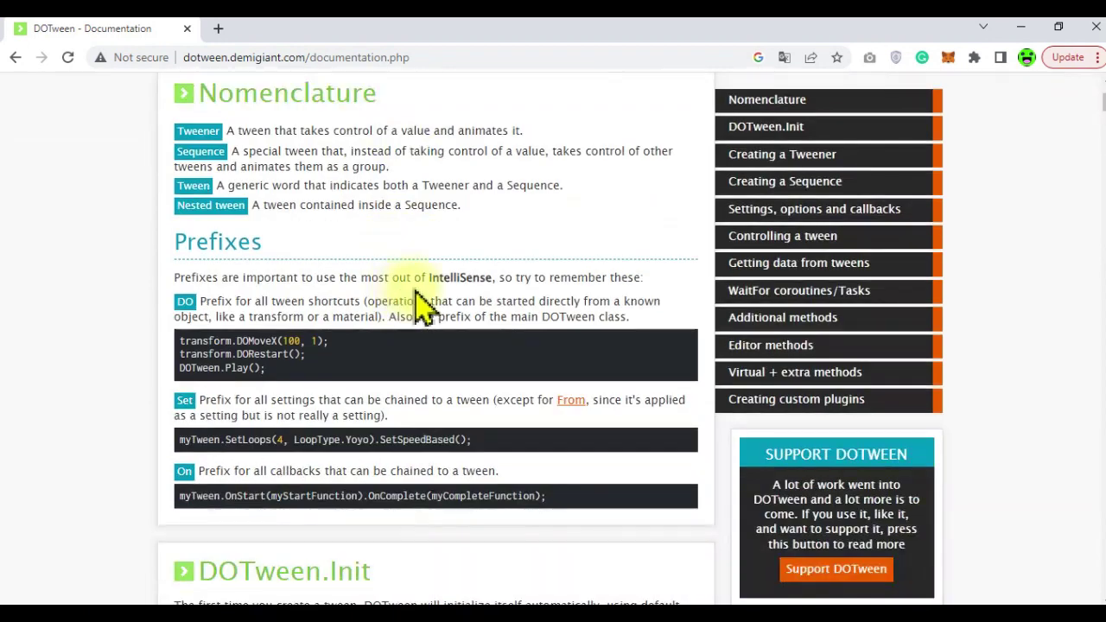
scroll(407, 265, "down", 3)
scroll(309, 267, "down", 1)
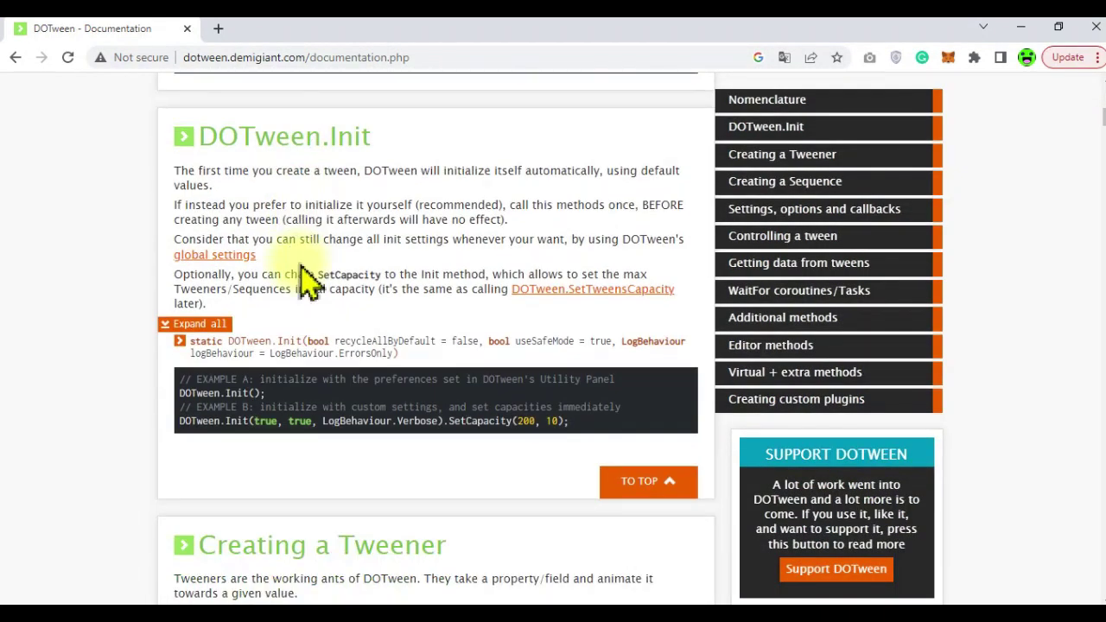
scroll(306, 278, "down", 1)
scroll(311, 278, "down", 3)
scroll(425, 420, "down", 3)
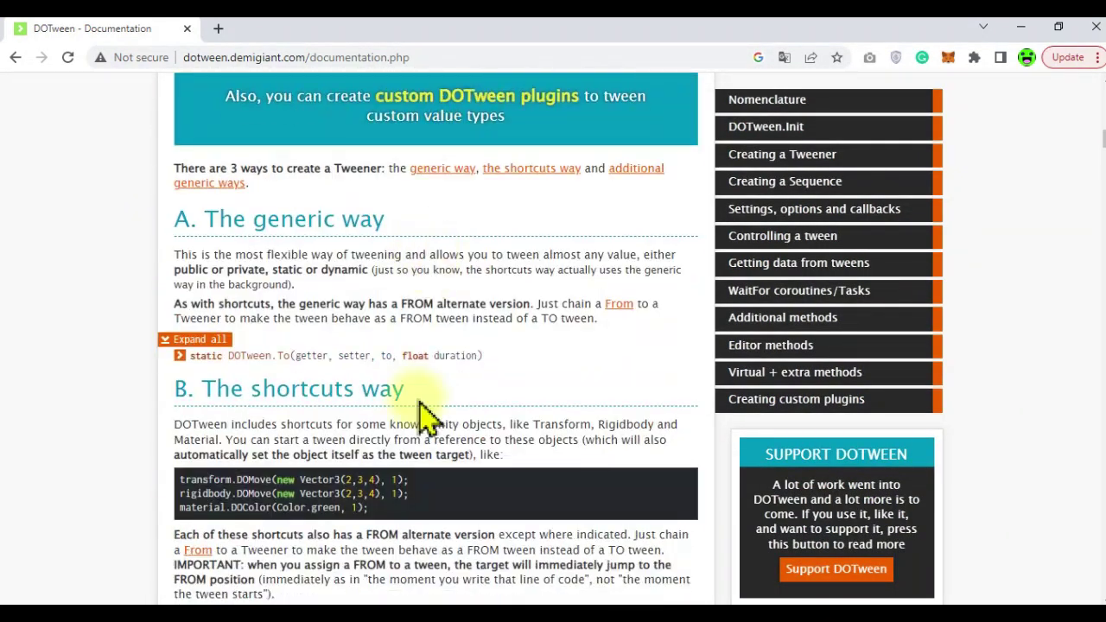
scroll(380, 393, "down", 3)
scroll(420, 513, "up", 5)
scroll(437, 487, "up", 4)
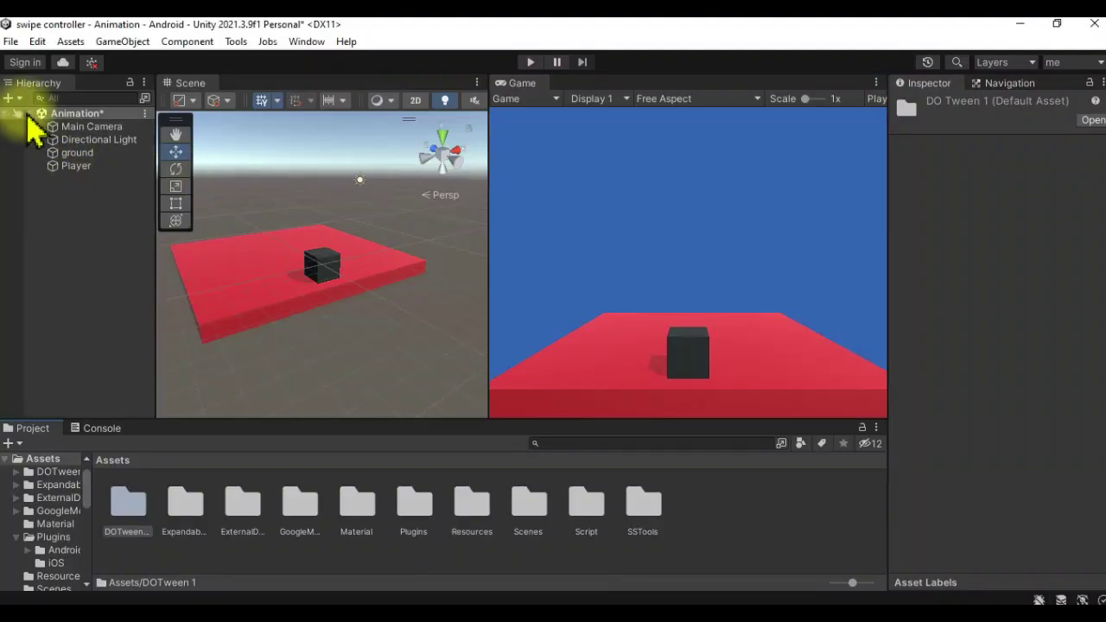
- Create an empty Anim_Controller object, attach the Animation_controller script, and open it in VS Code
left_click(15, 98)
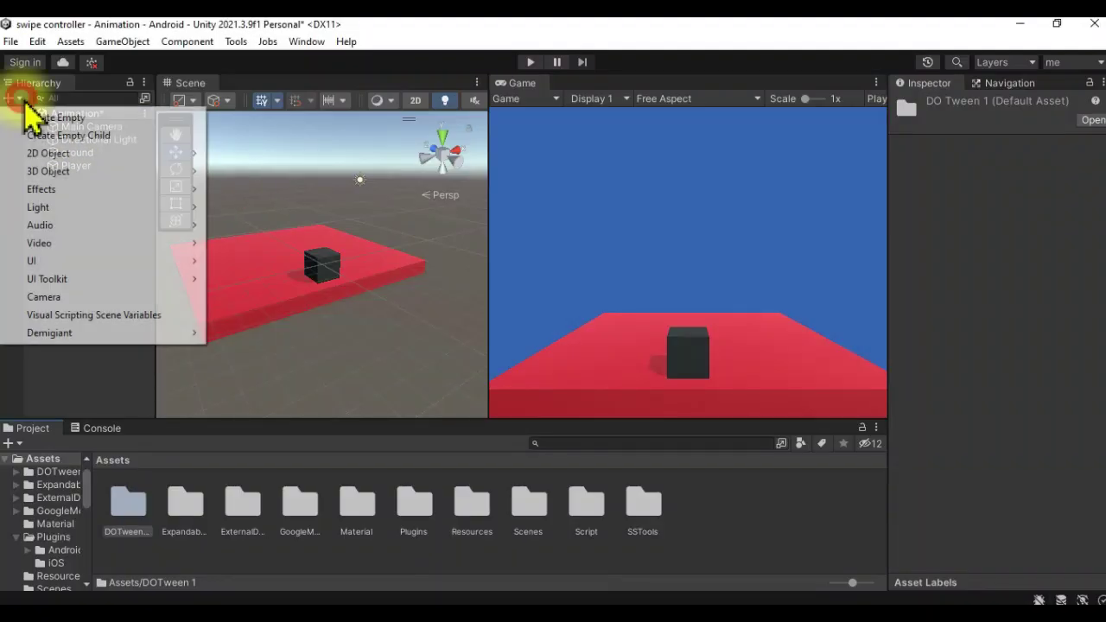
left_click(44, 118)
type("Anim_Controller")
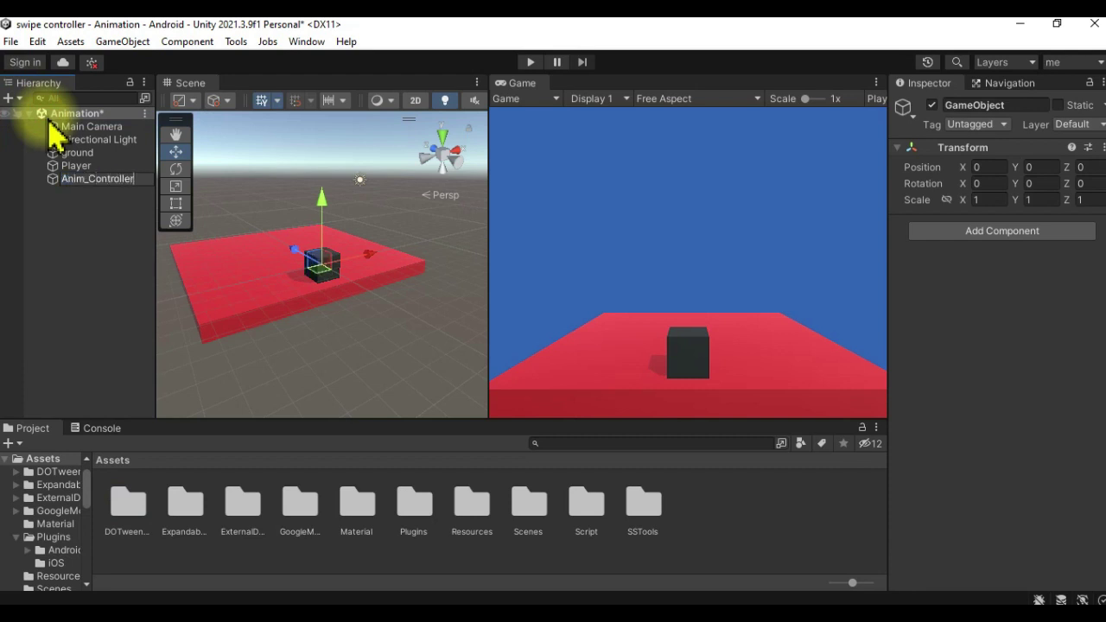
left_click(994, 232)
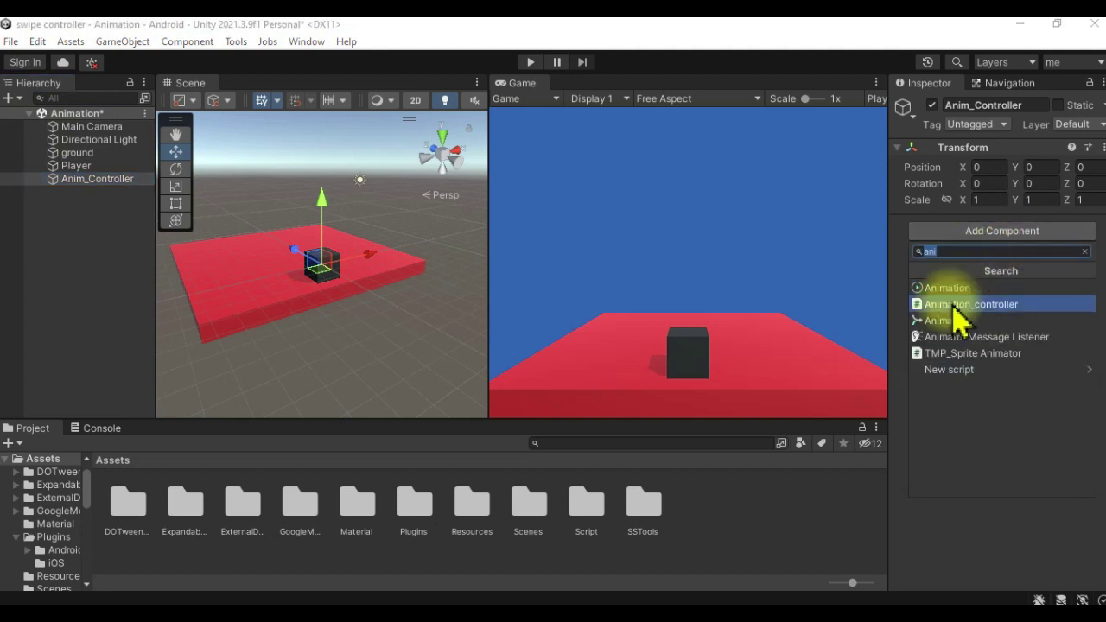
left_click(957, 304)
double_click(1036, 245)
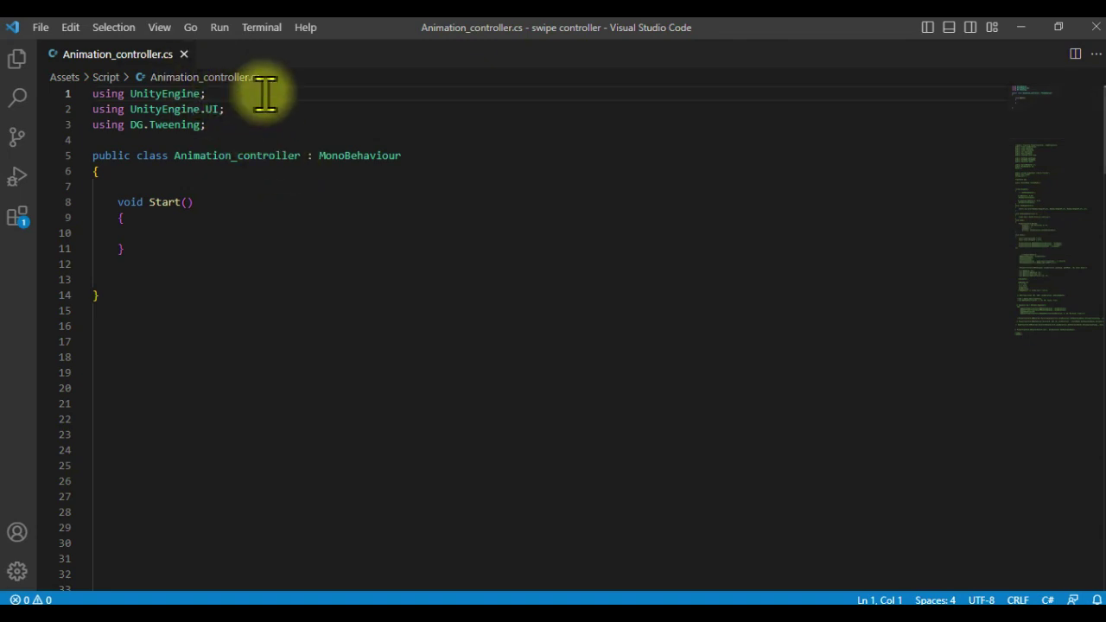
- Add an '//adding' comment after the using DG.Tweening; line and leave a blank line above Start()
left_click(259, 110)
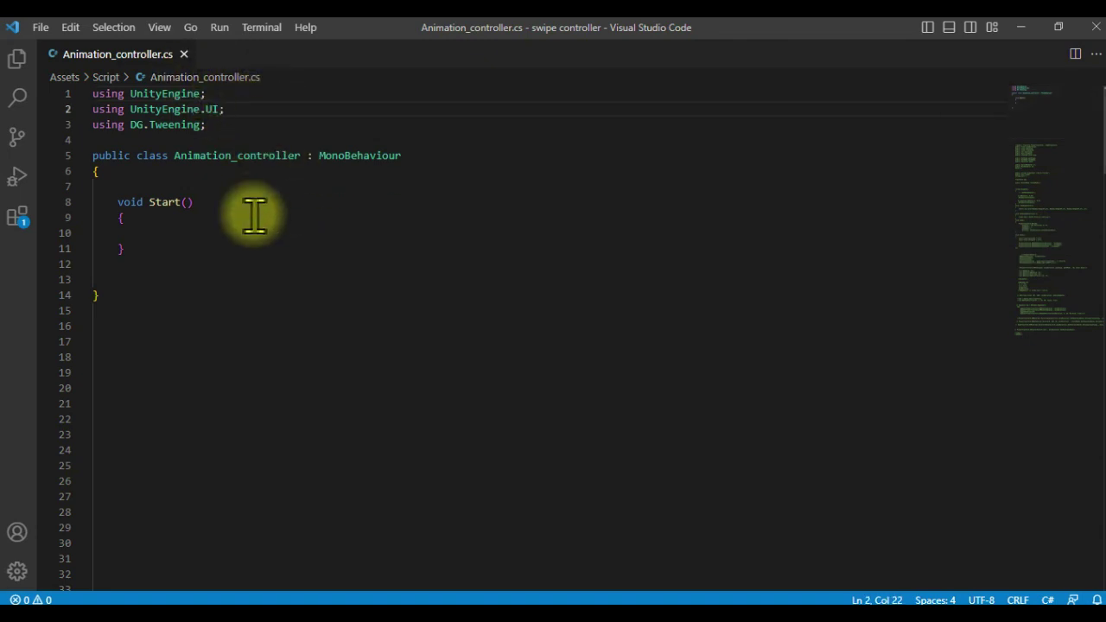
left_click_drag(222, 123, 95, 123)
left_click(218, 125)
type("//adding")
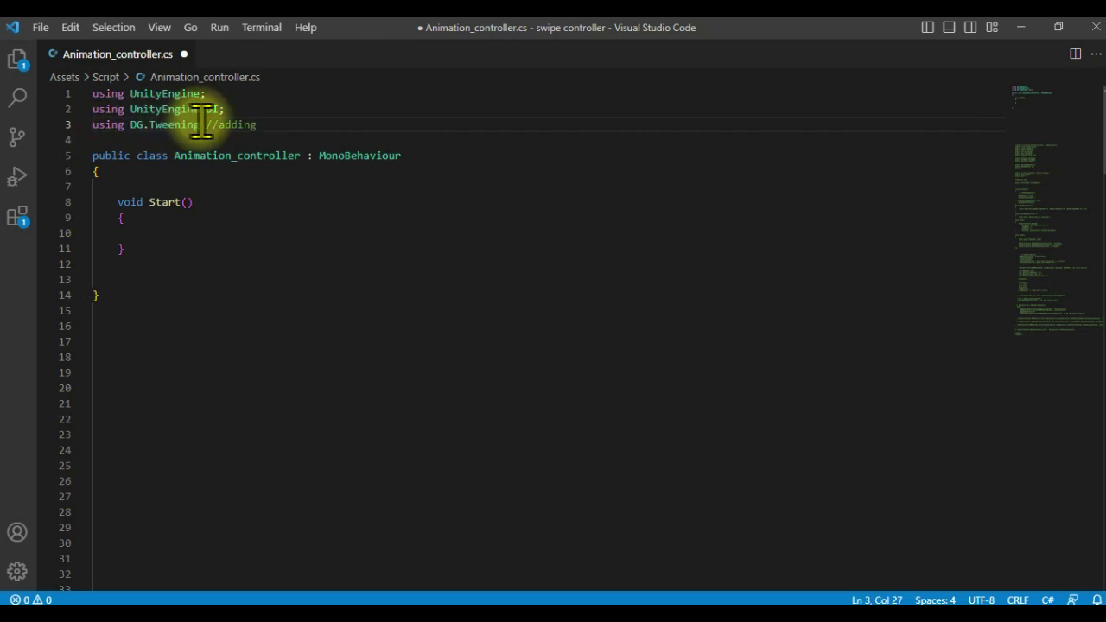
left_click_drag(176, 156, 217, 190)
left_click(138, 187)
left_click_drag(133, 210, 131, 234)
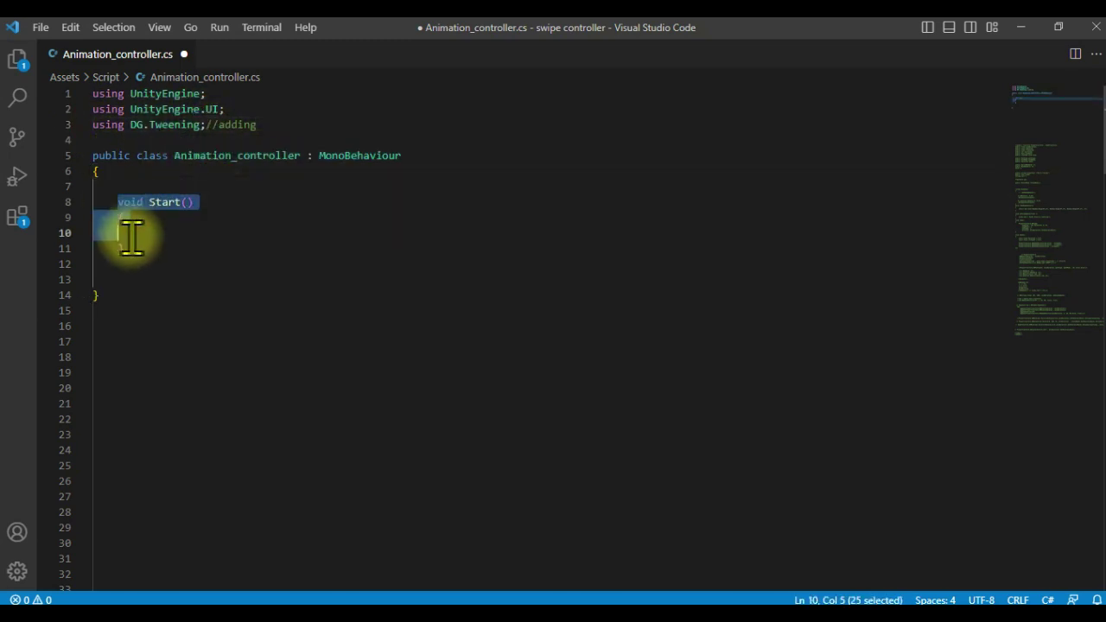
left_click(147, 247)
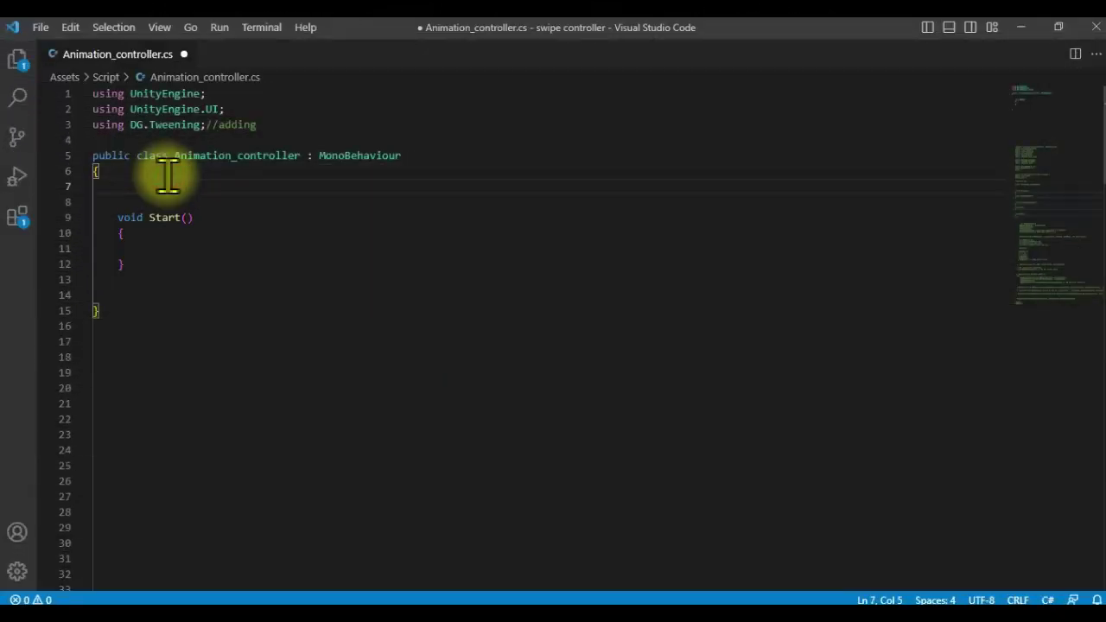
- Paste the public tween fields (PlayerTransform, animDuration, Endvalue, Fromvalue, CountLoop, animEase, anim_loop) and remove headTransform
type("public Transform PlayerTransform , headTransform;     public float animDuration;     public float Endvalue;     public float Fromvalue;     public int CountLoop;     public Ease animEase;     public LoopType anim_loop;")
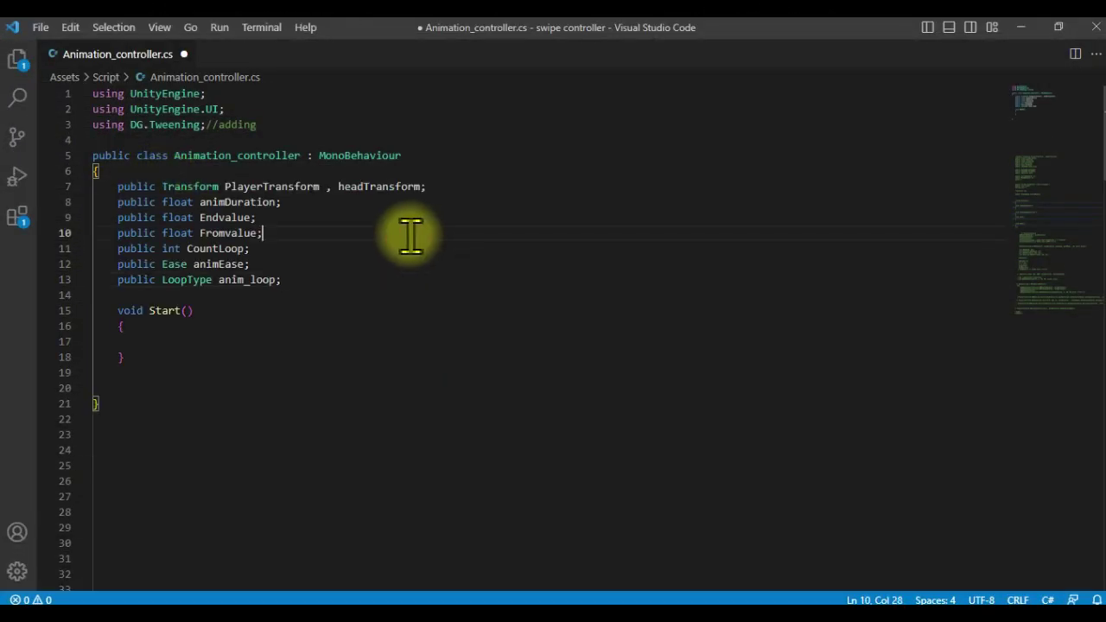
left_click_drag(322, 186, 410, 187)
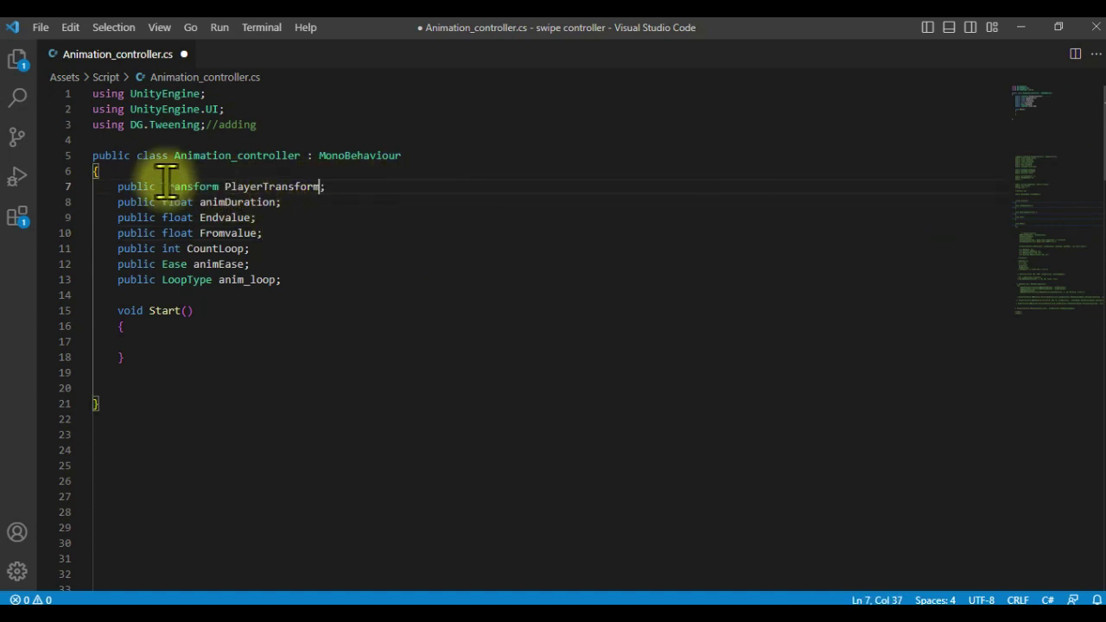
left_click(341, 186)
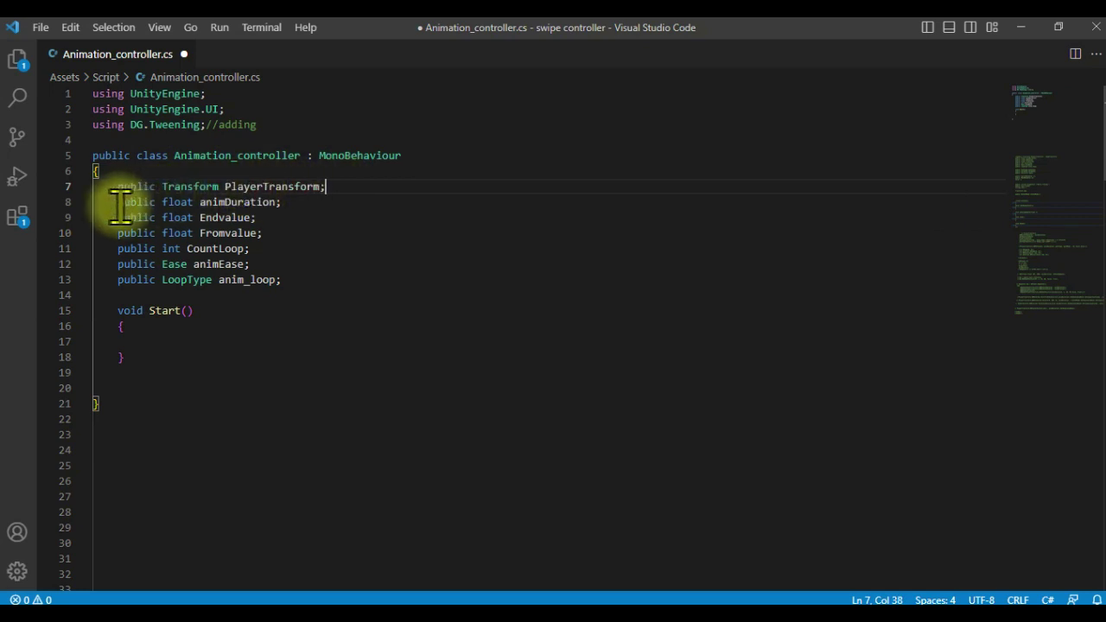
left_click_drag(118, 202, 274, 202)
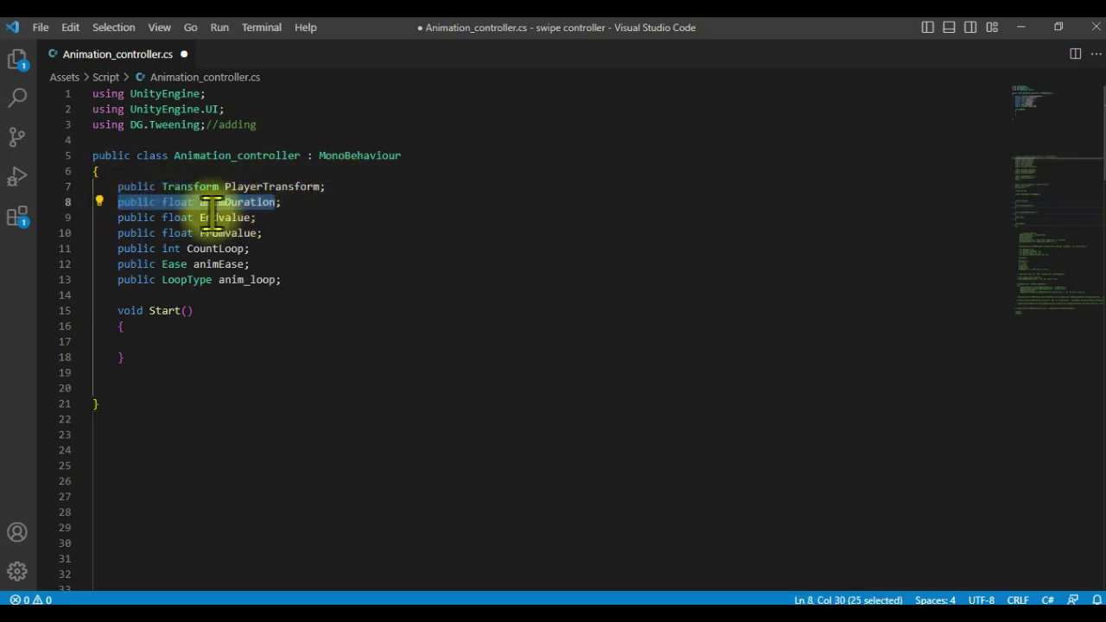
left_click_drag(118, 218, 256, 217)
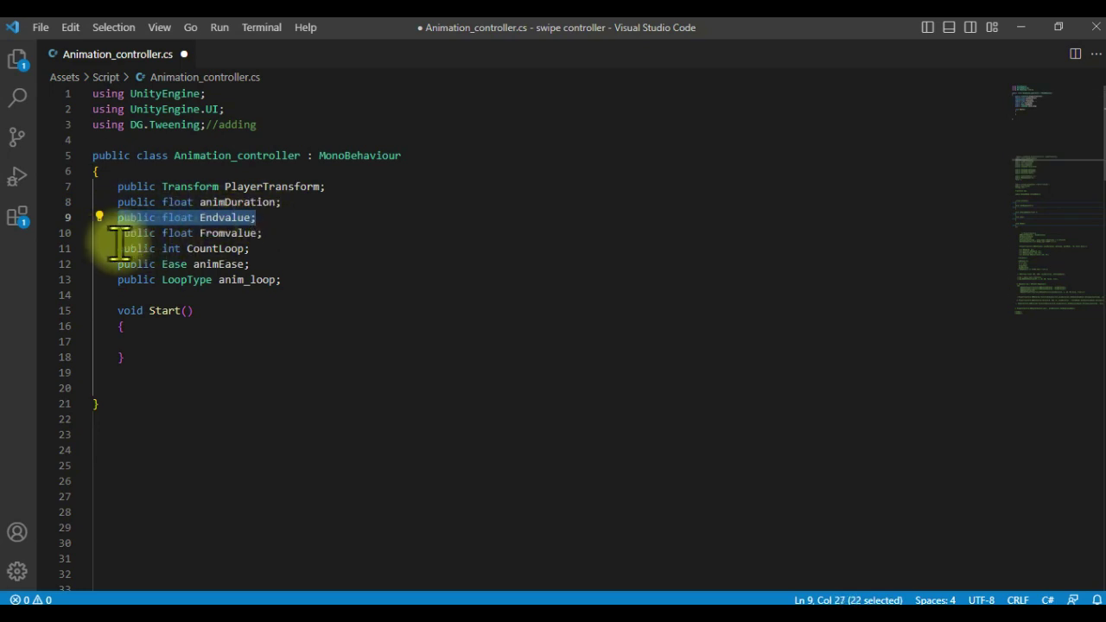
left_click_drag(119, 233, 256, 233)
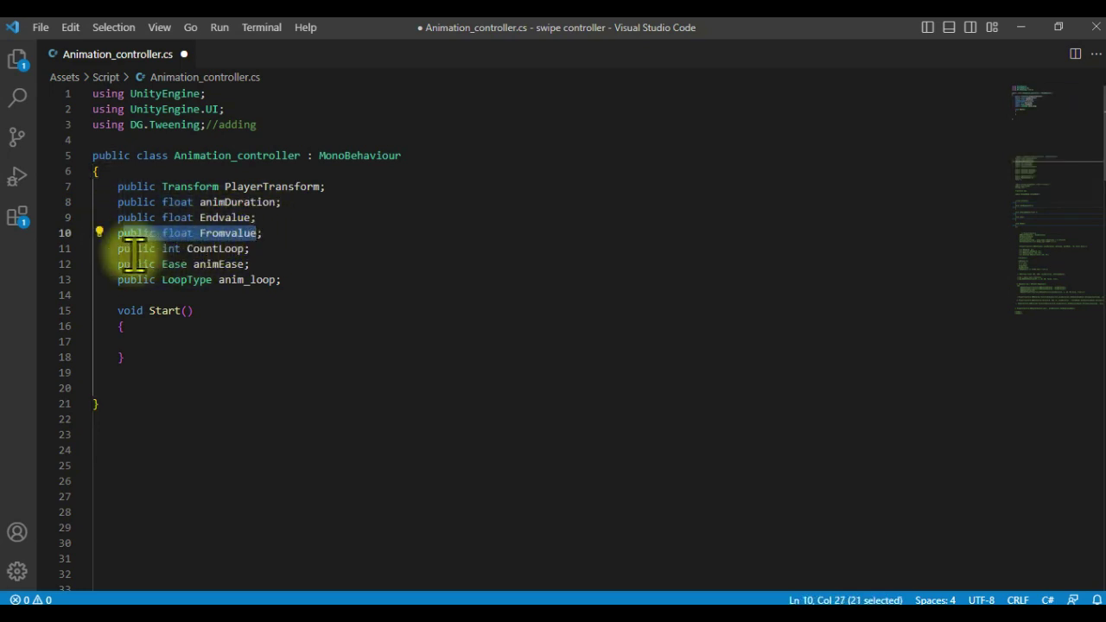
left_click_drag(119, 249, 204, 249)
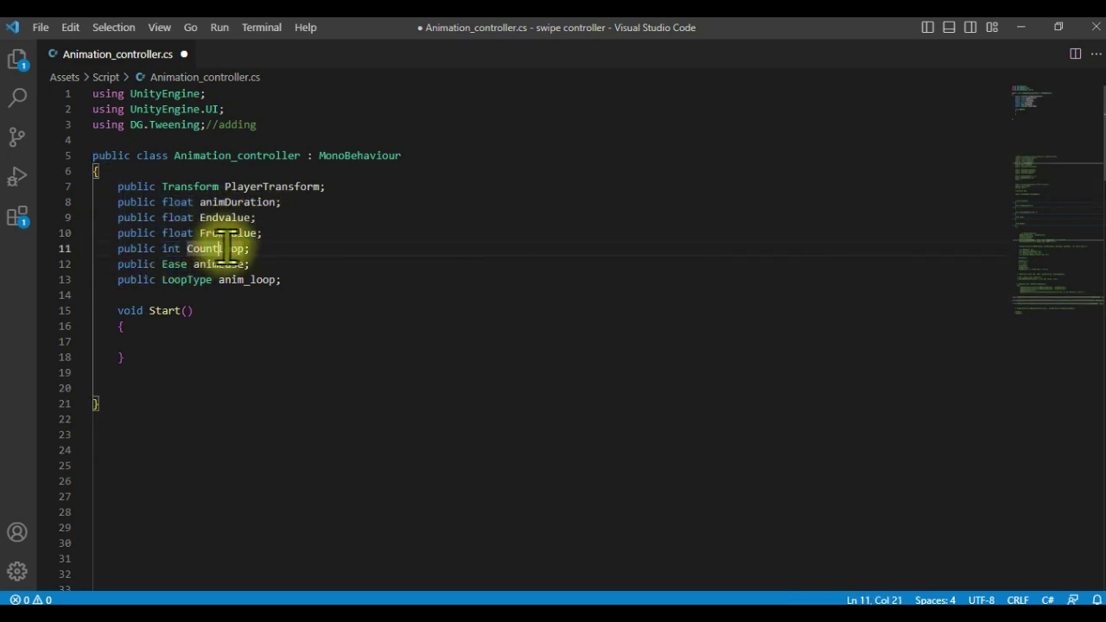
left_click(205, 263)
left_click(233, 280)
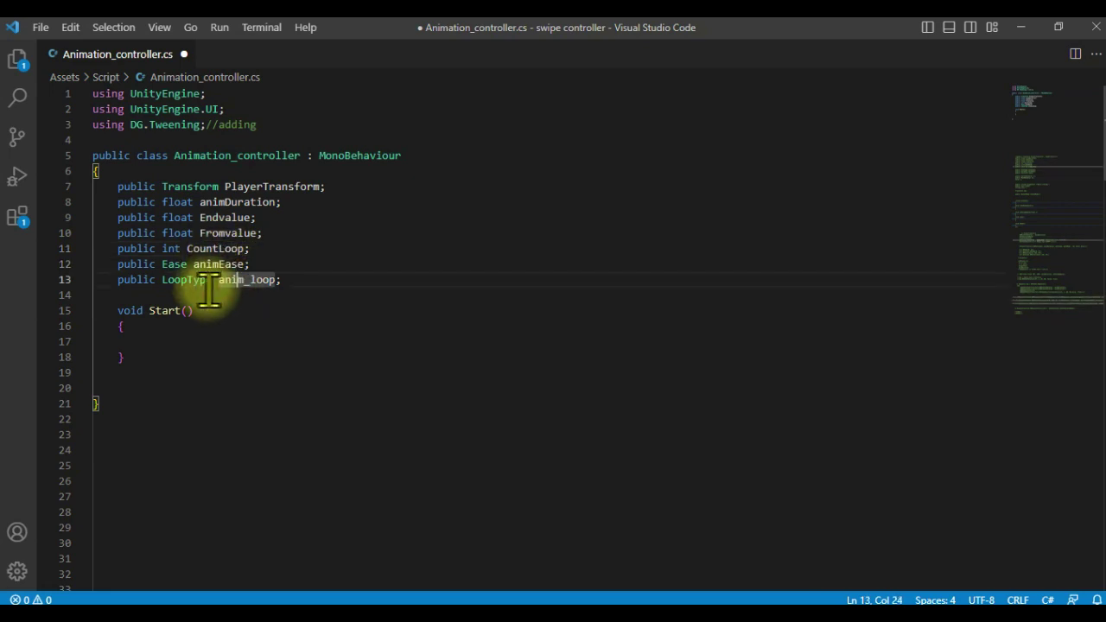
- Paste the DOMoveY().SetEase().From().SetLoops().OnStepComplete() chain inside Start()
left_click(148, 342)
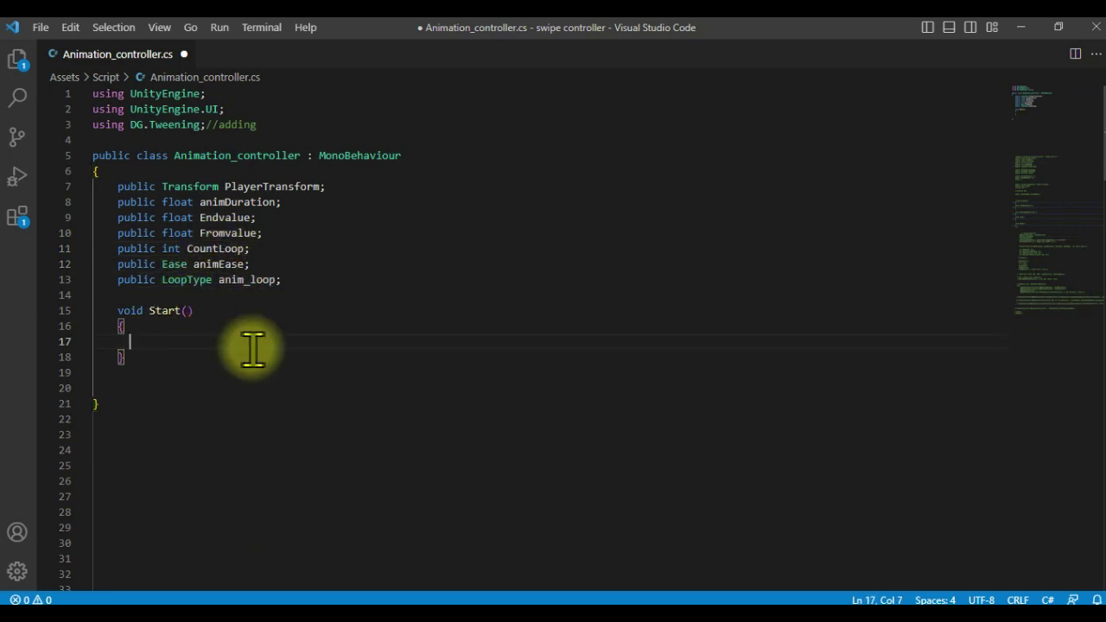
type("PlayerTransform         .DOMoveY(Endvalue , animDuration)         .SetEase(animEase)         .From(Fromvalue)         .SetLoops(CountLoop , anim_loop)//CountLoop = -1 infinite         .OnStepComplete(()=>{ Debug.Log(\"LOOOP\");});")
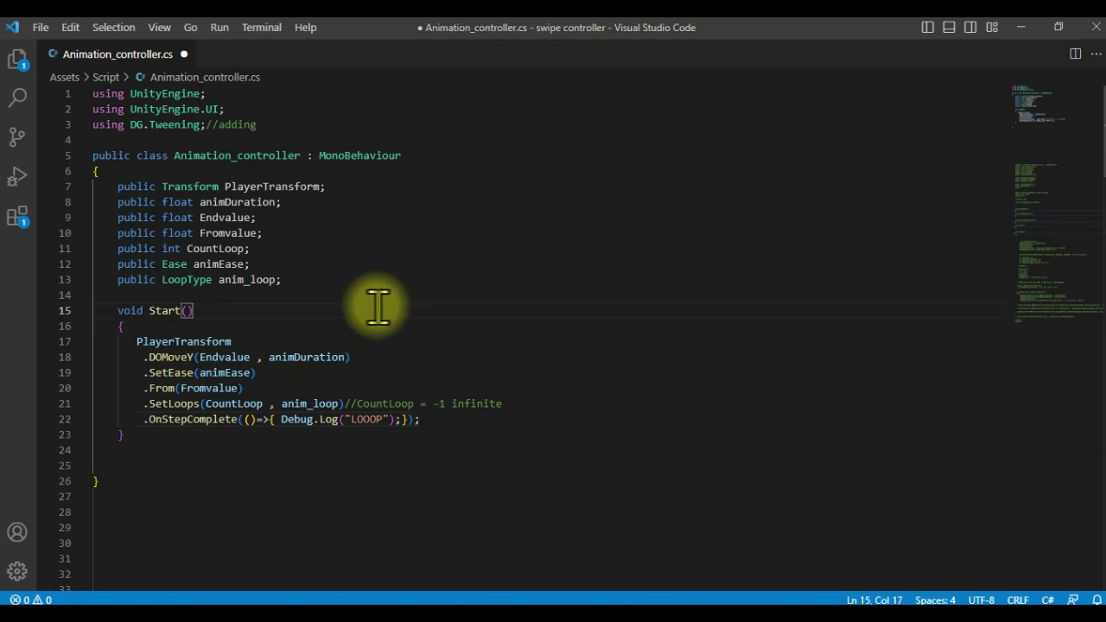
scroll(378, 306, "down", 2)
left_click(152, 247)
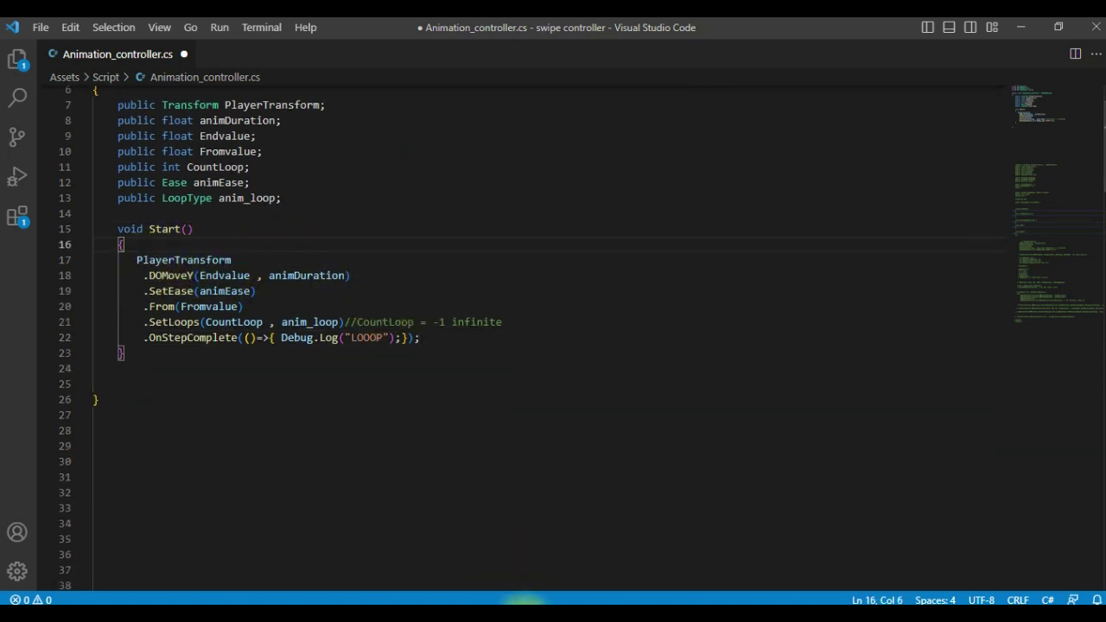
scroll(407, 407, "down", 5)
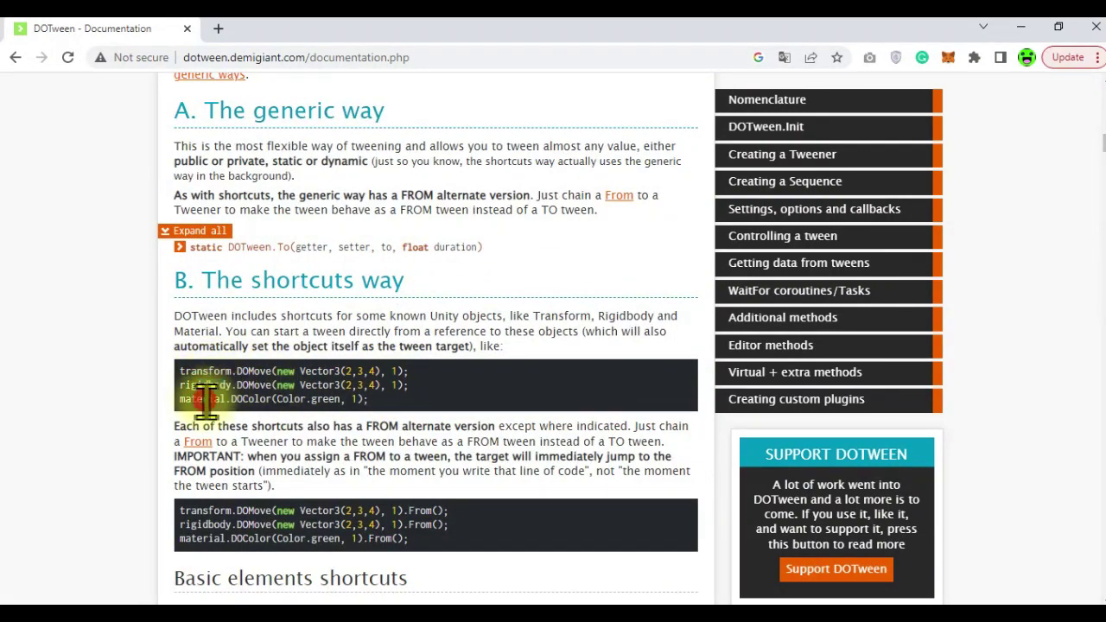
- Scroll the DOTween documentation shortcuts down to the DOPath and DOLocalPath waypoint entries
left_click_drag(380, 399, 179, 370)
scroll(228, 389, "down", 5)
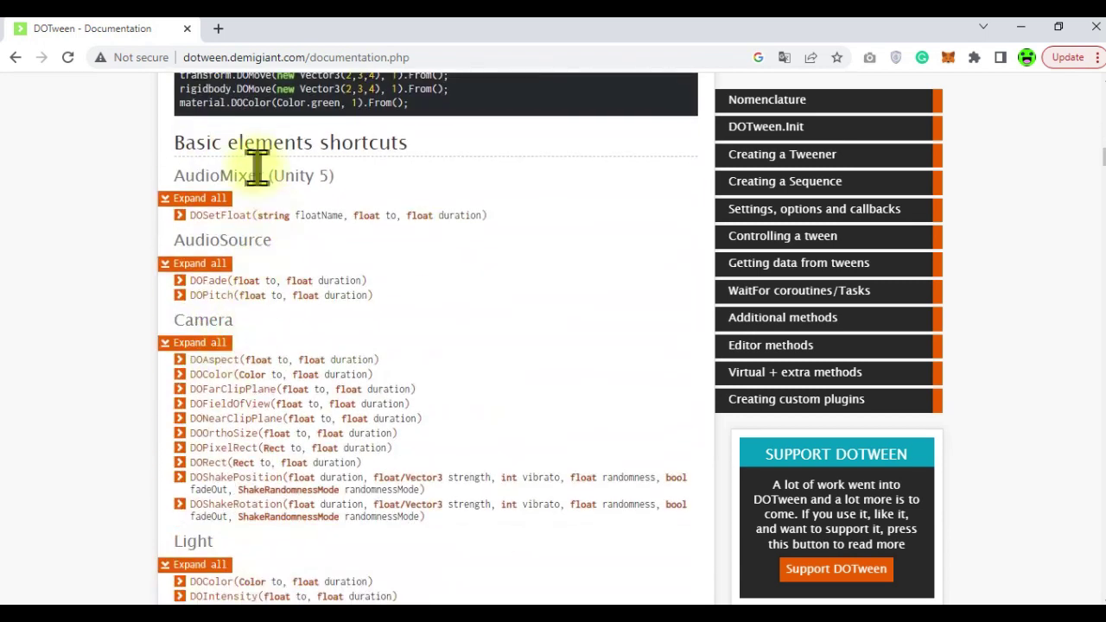
scroll(251, 203, "down", 5)
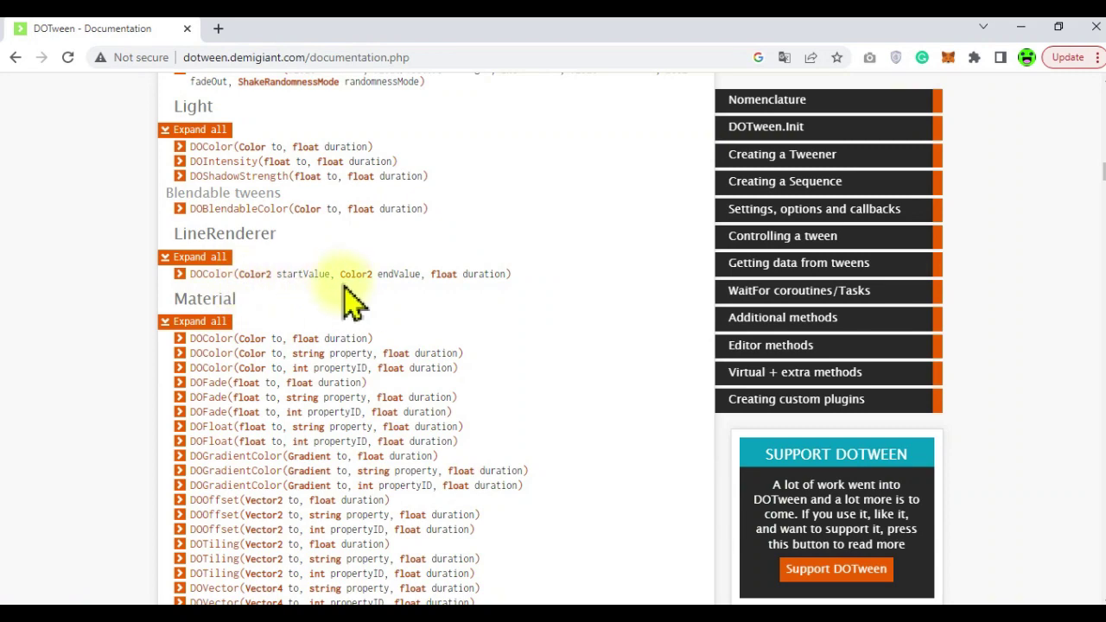
scroll(227, 277, "down", 1)
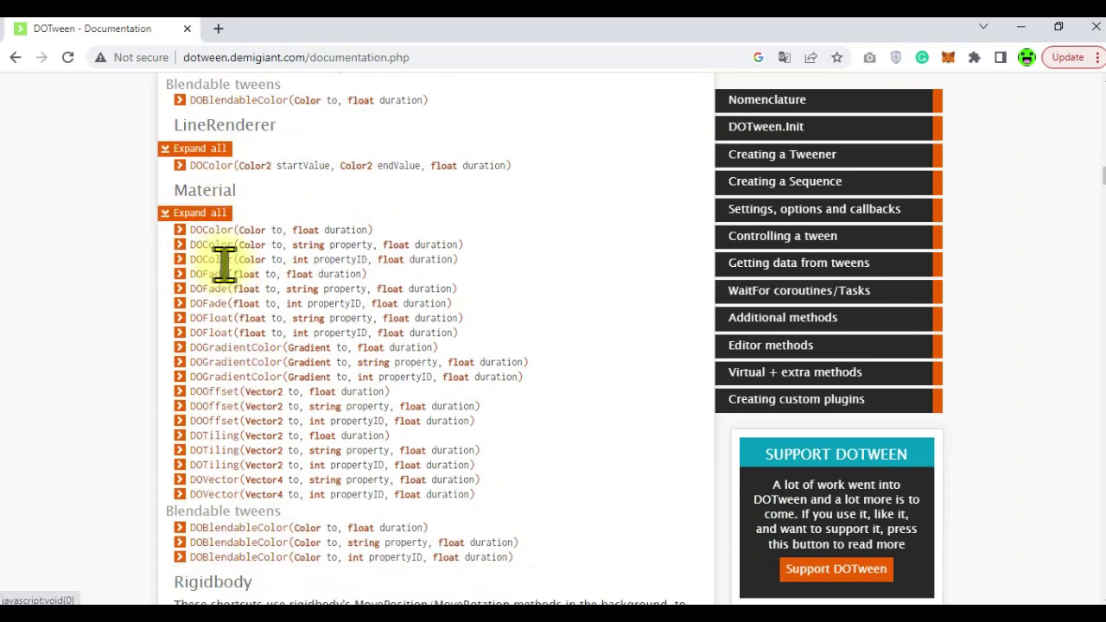
scroll(226, 276, "down", 3)
scroll(226, 277, "down", 2)
scroll(227, 276, "down", 5)
scroll(226, 277, "up", 1)
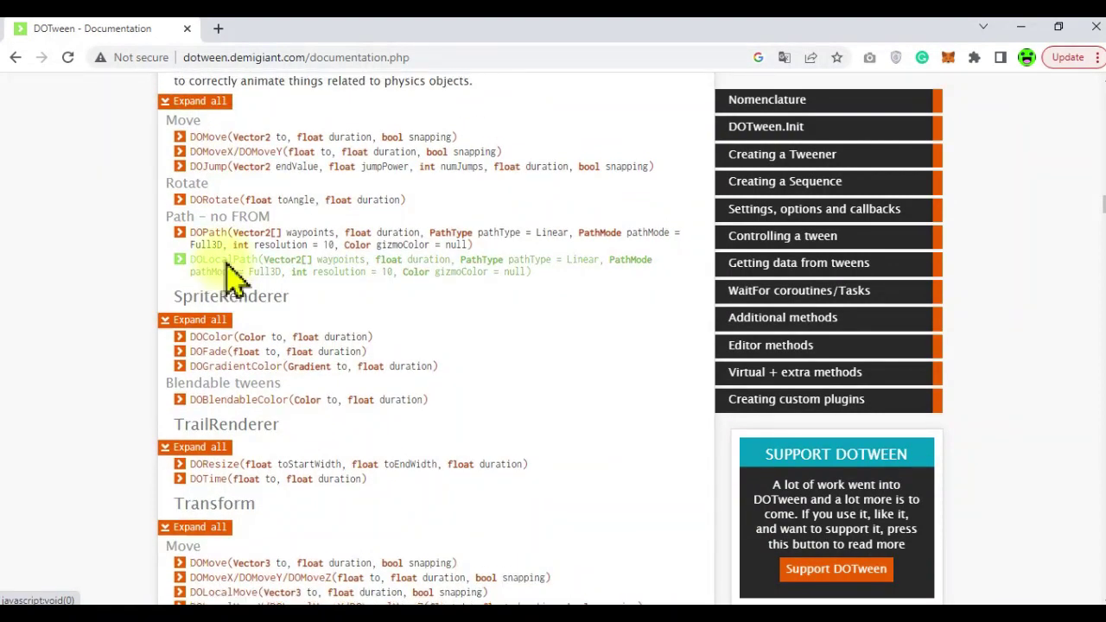
scroll(229, 277, "up", 3)
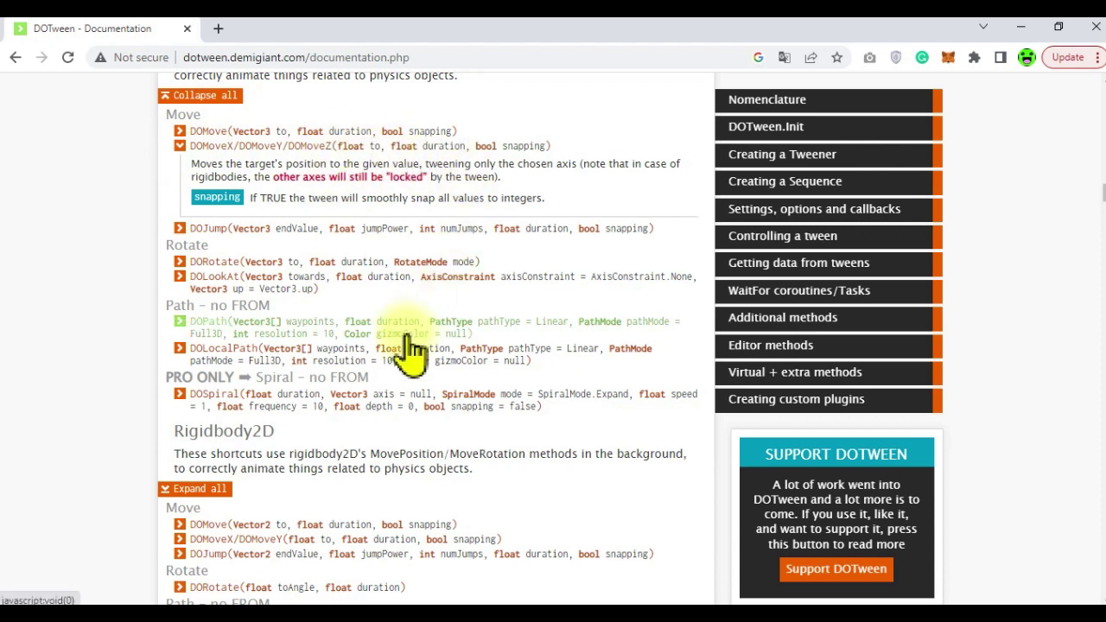
scroll(410, 350, "down", 3)
scroll(410, 349, "down", 4)
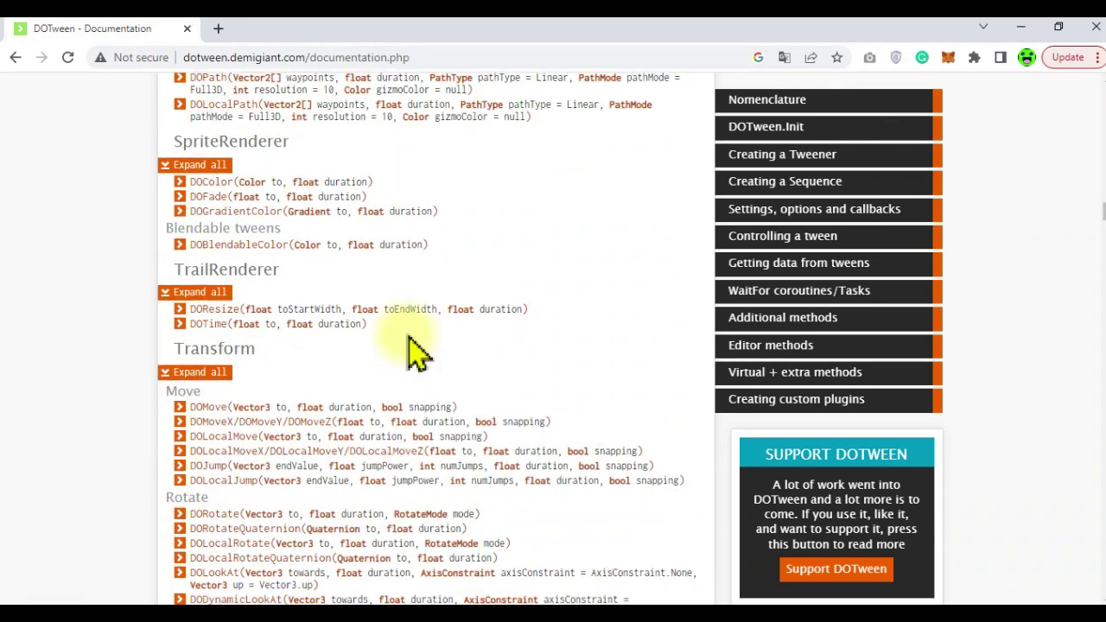
scroll(414, 350, "up", 5)
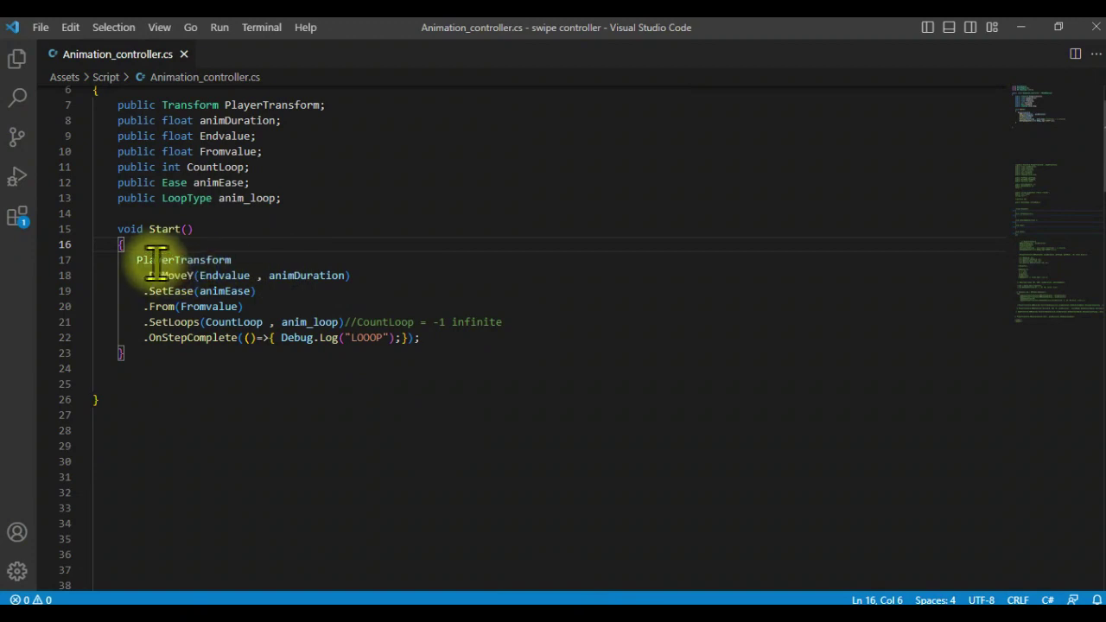
- Review the DOMoveY chain arguments and change the Debug.Log text 'LOOOP' to 'Complete Animation'
left_click(156, 259)
left_click_drag(148, 276, 334, 275)
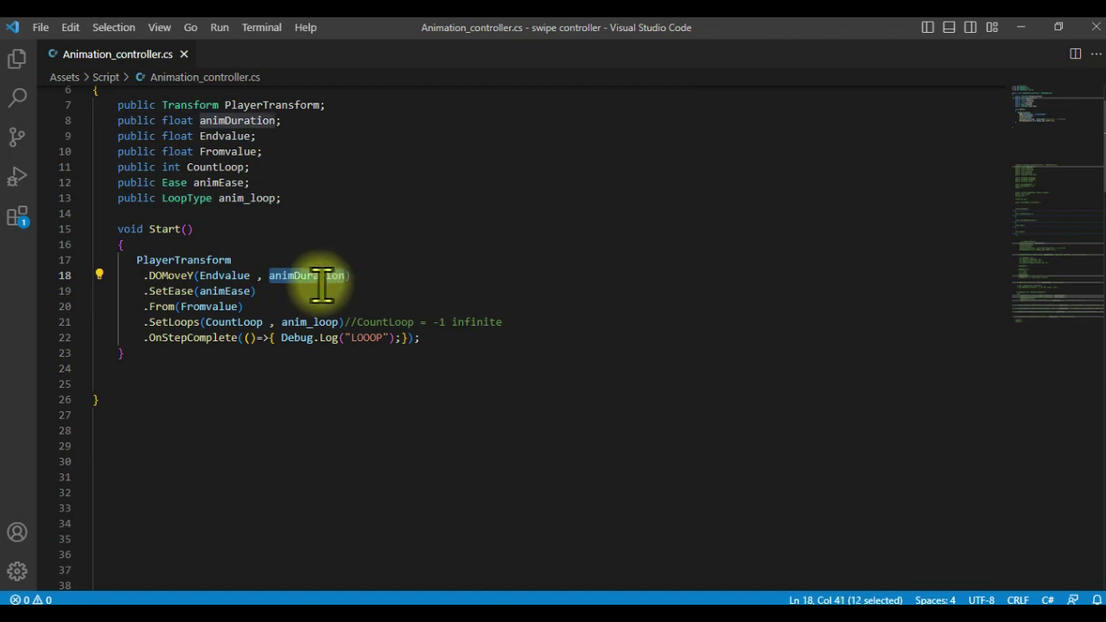
left_click(218, 275)
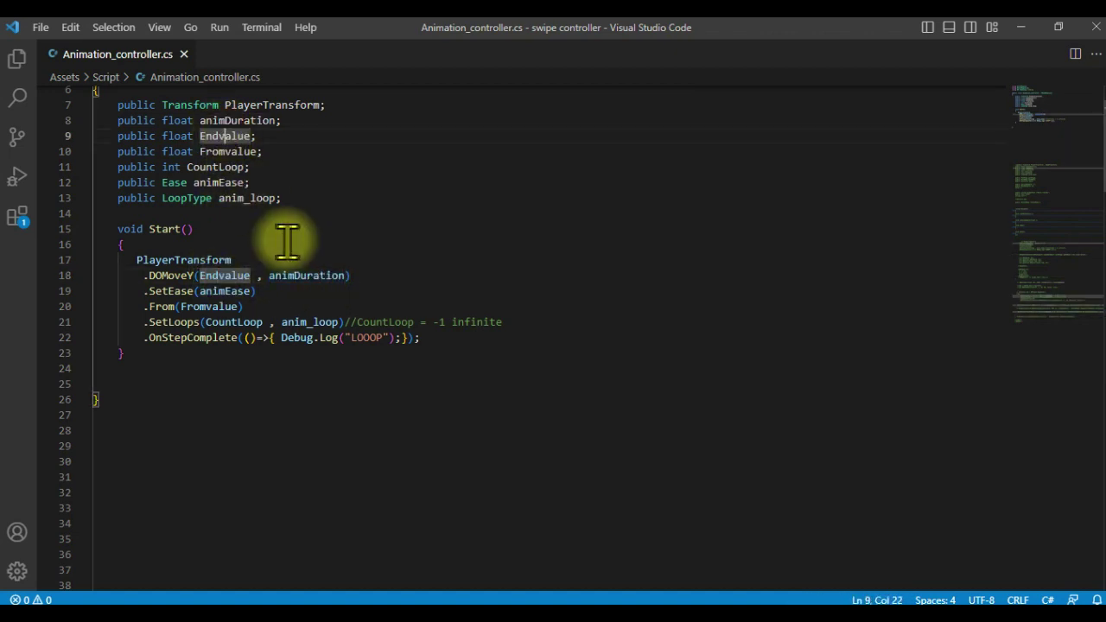
left_click(287, 275)
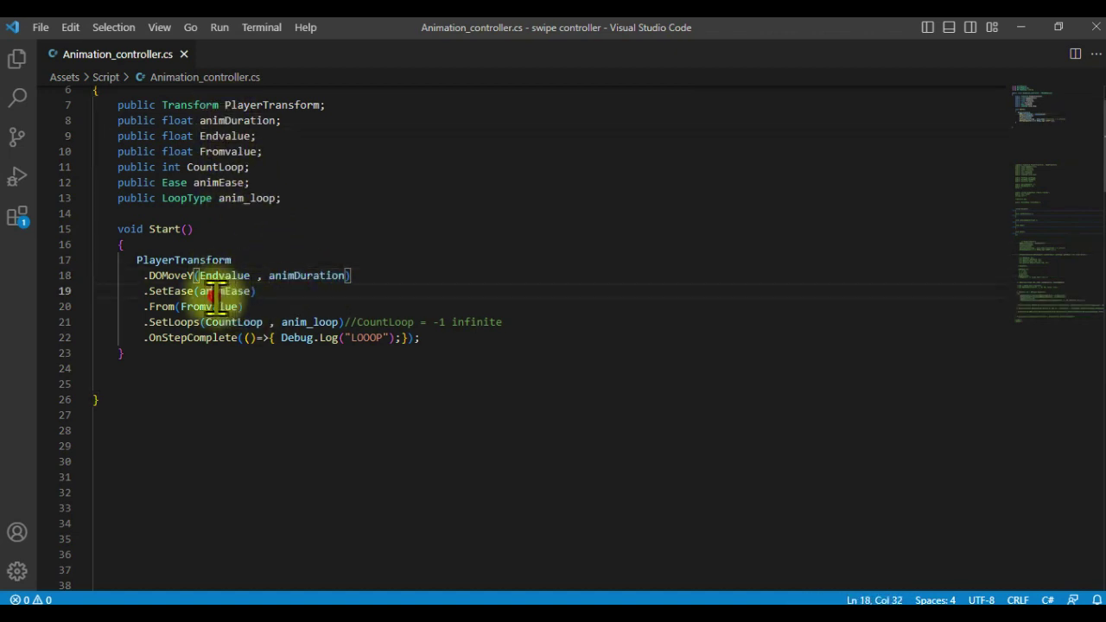
left_click_drag(149, 292, 255, 291)
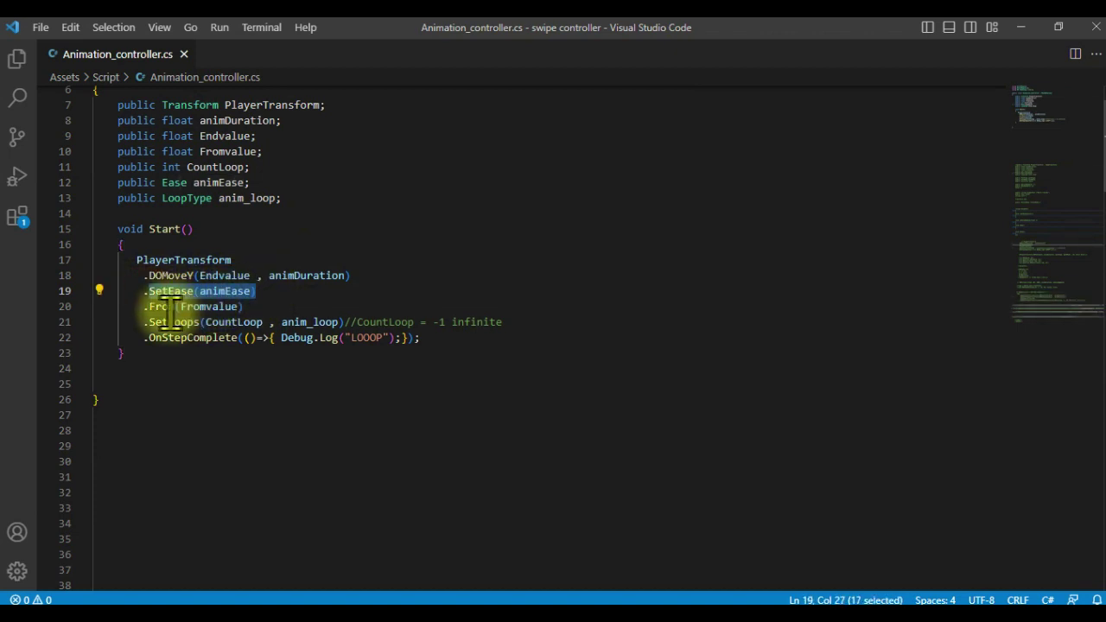
left_click_drag(149, 307, 235, 308)
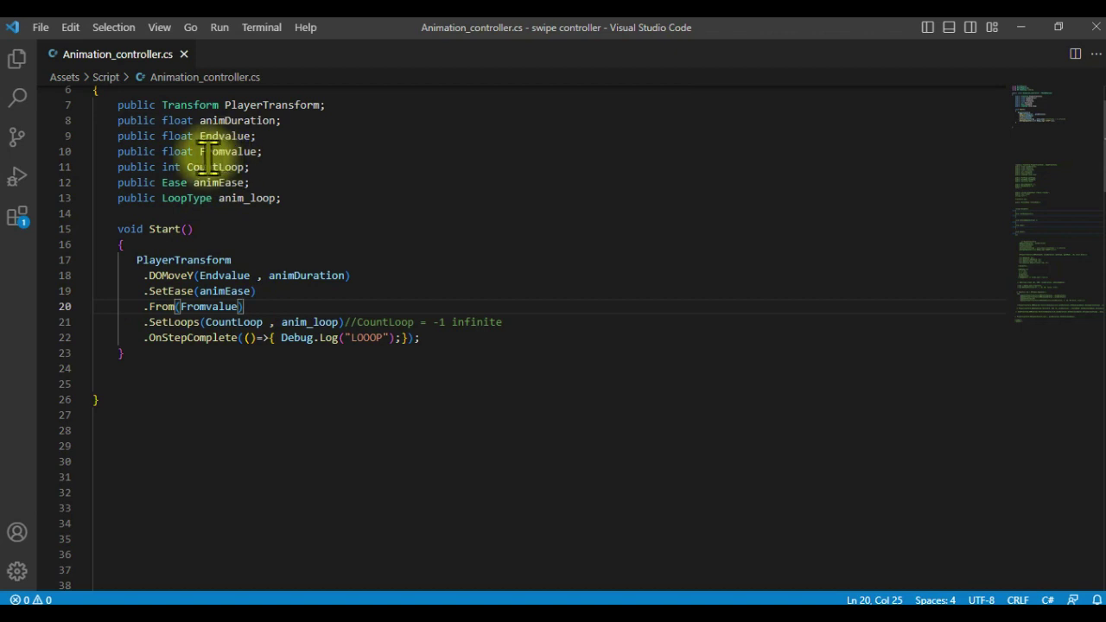
left_click_drag(149, 322, 332, 322)
left_click(337, 321)
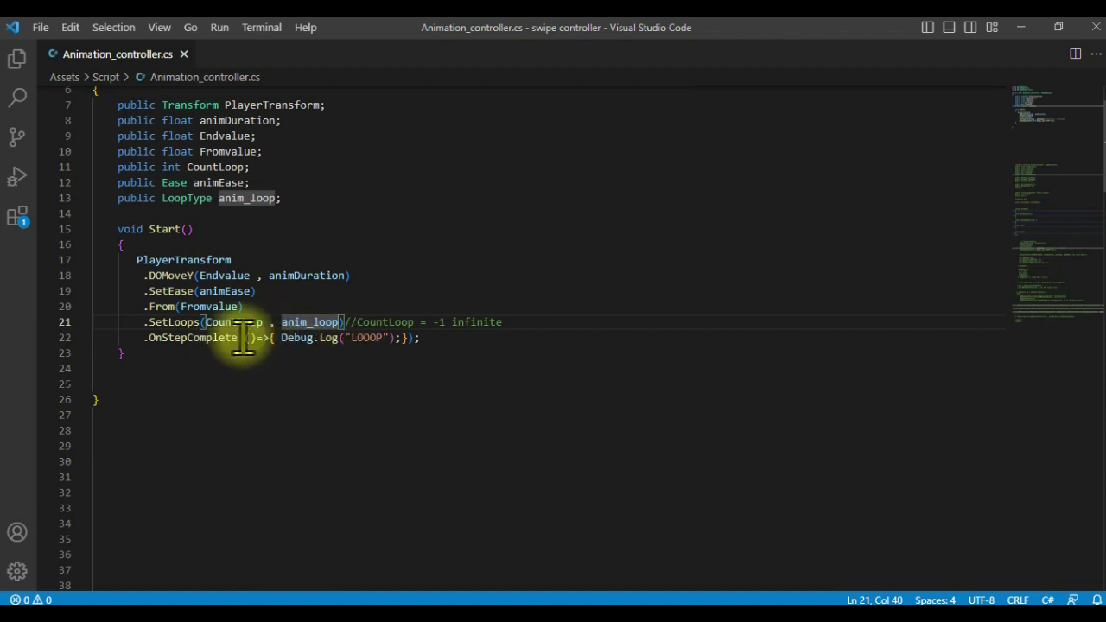
left_click_drag(351, 337, 380, 337)
type("Complete Animation")
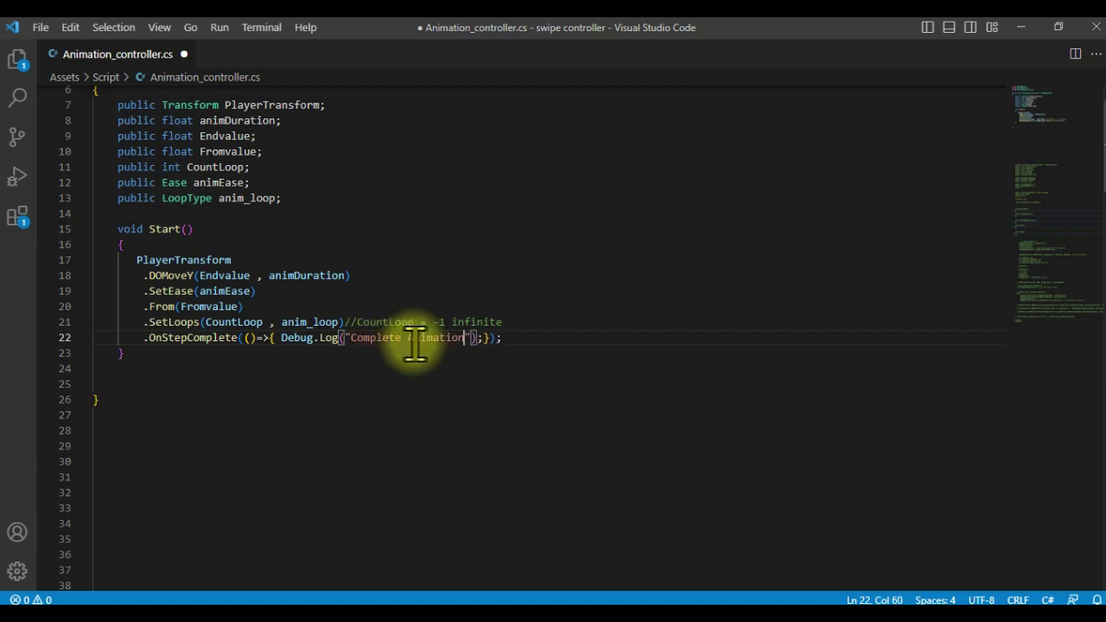
- Add an empty void AnimationComplete() method below Start
type("d")
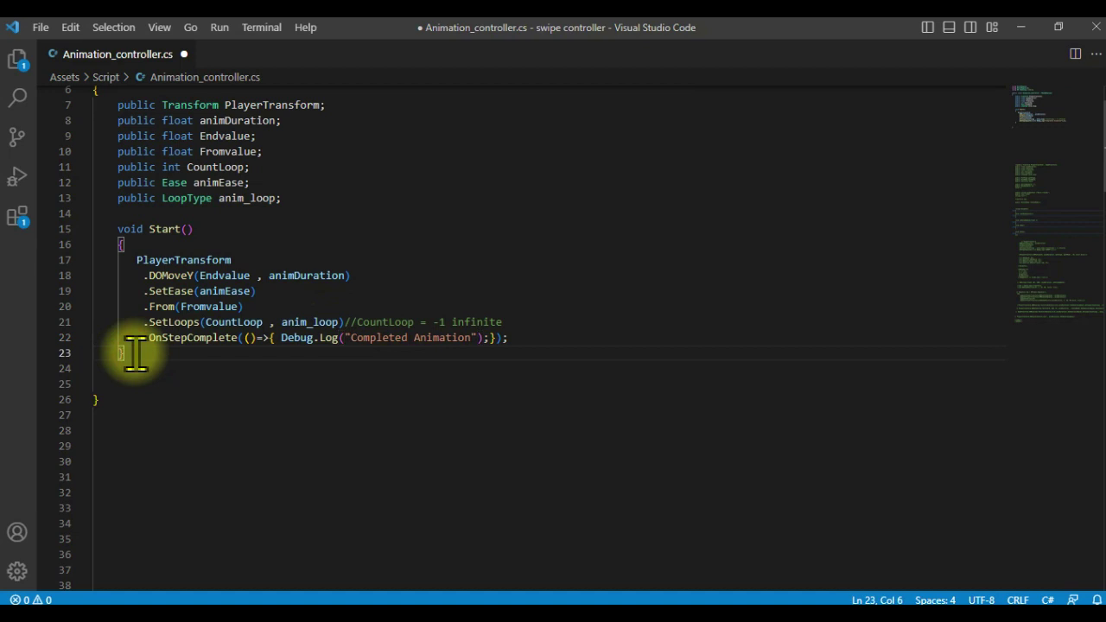
key("Return")
key("Return")
type("void ")
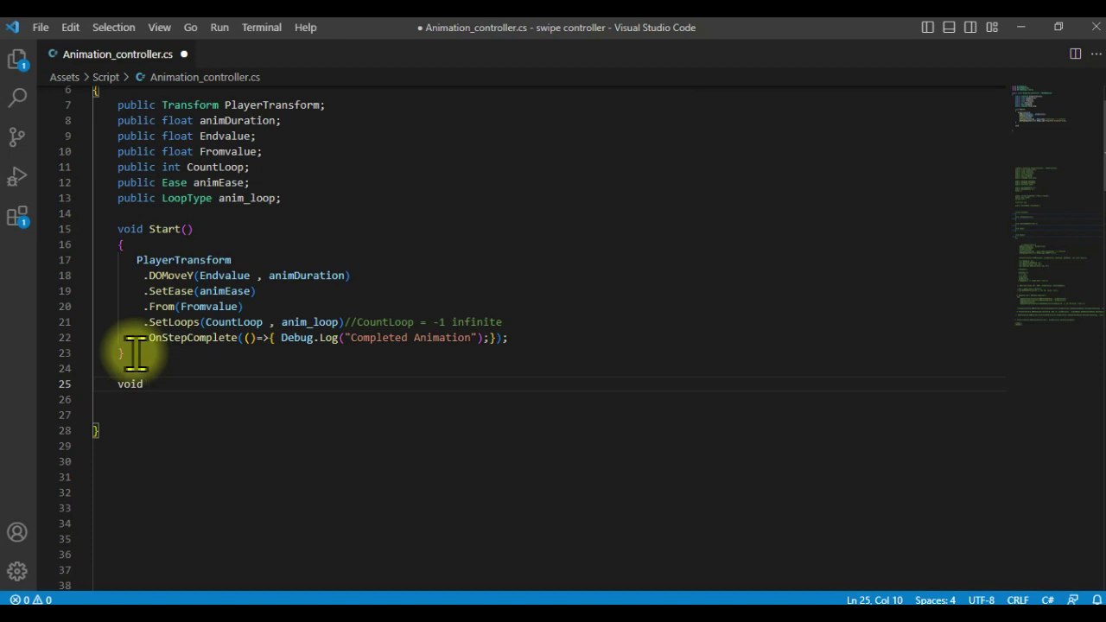
type("Anima")
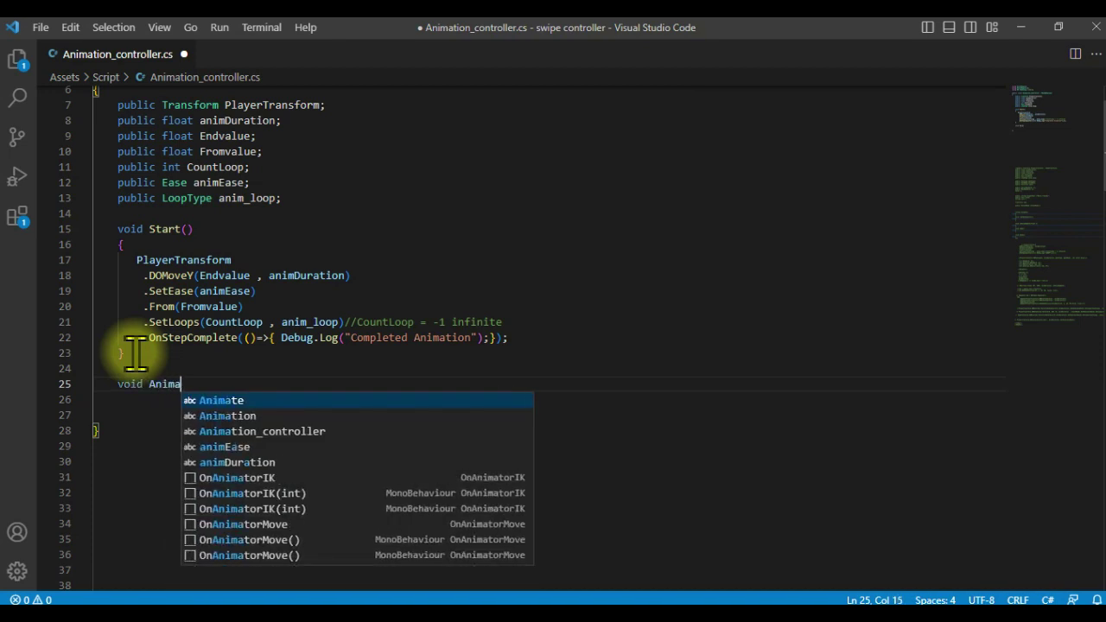
type("tion")
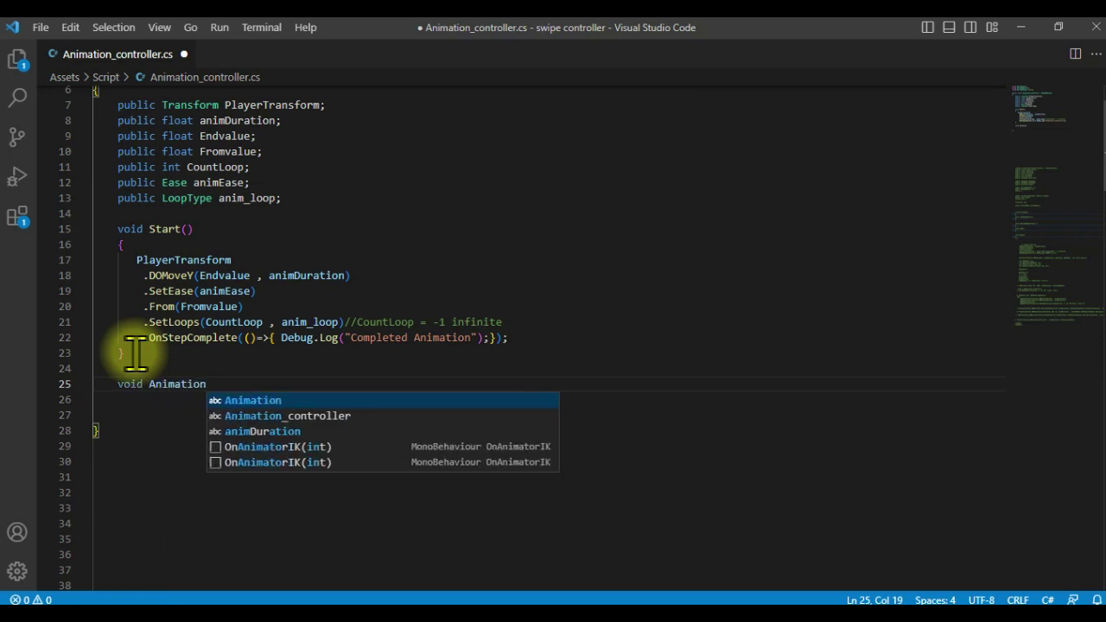
type("Complete(")
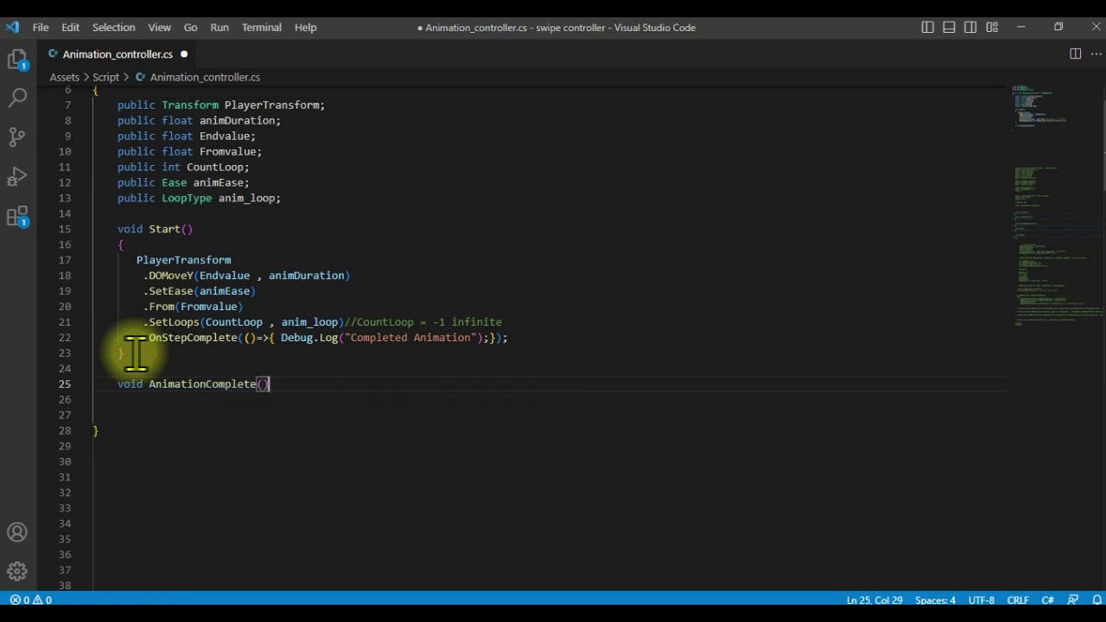
key("Return")
type("{")
key("Return")
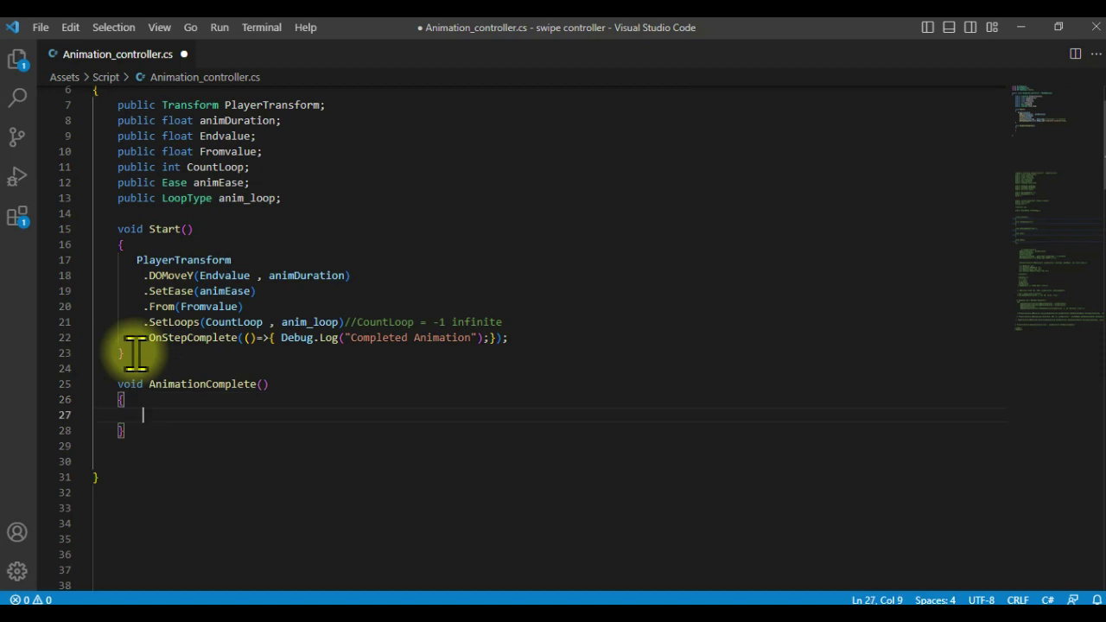
- Move the Completed Animation log into AnimationComplete and call it from OnStepComplete
left_click_drag(280, 337, 489, 337)
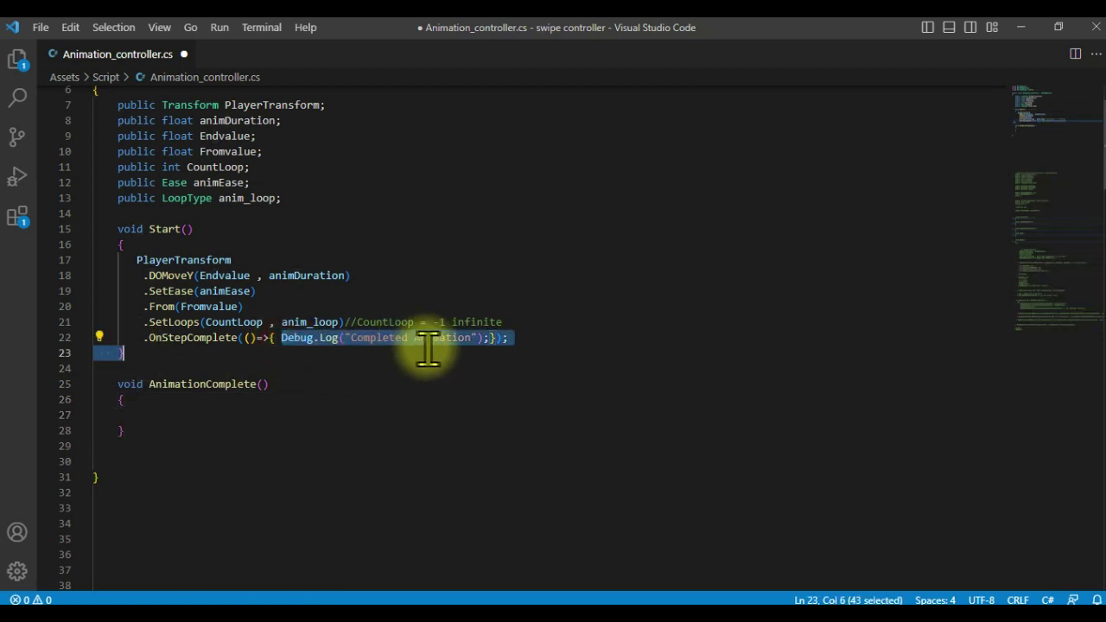
key("ctrl+x")
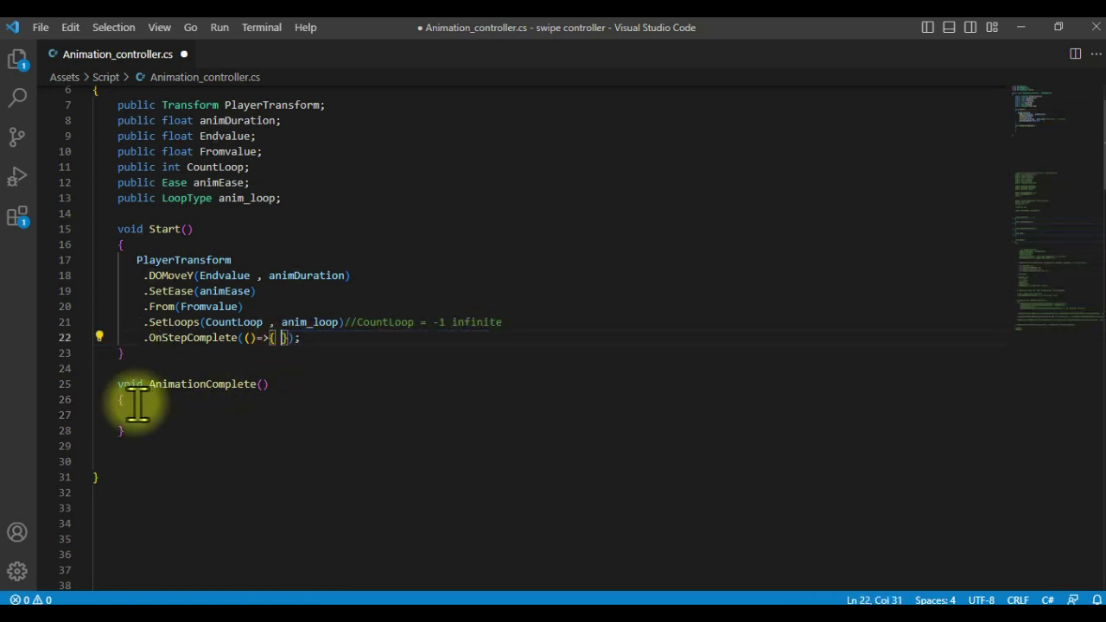
left_click(153, 414)
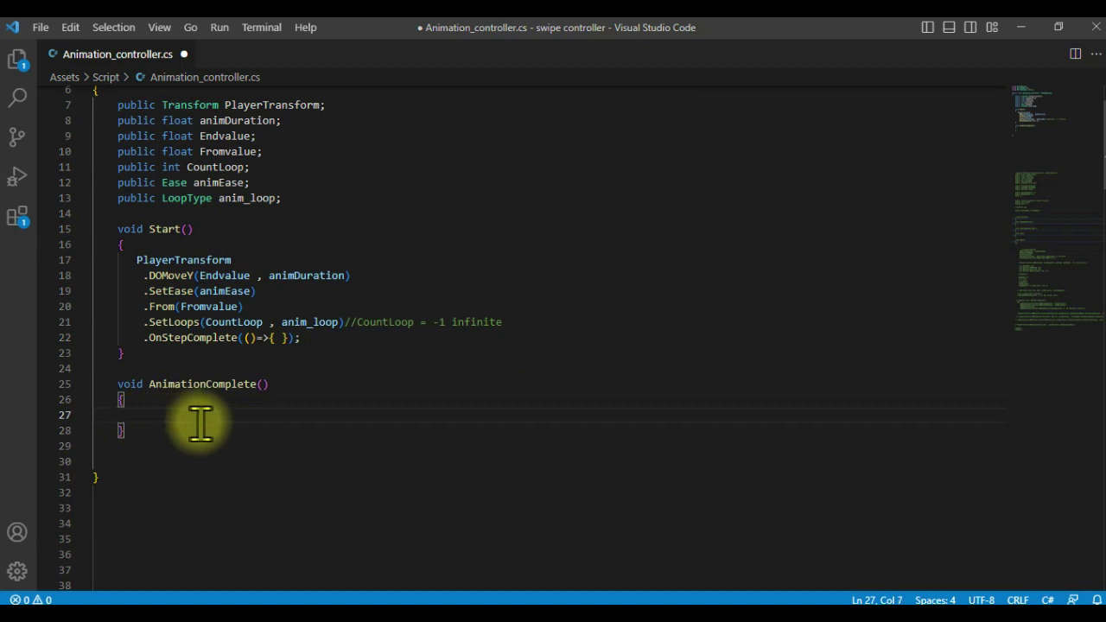
key("ctrl+v")
left_click_drag(149, 383, 270, 384)
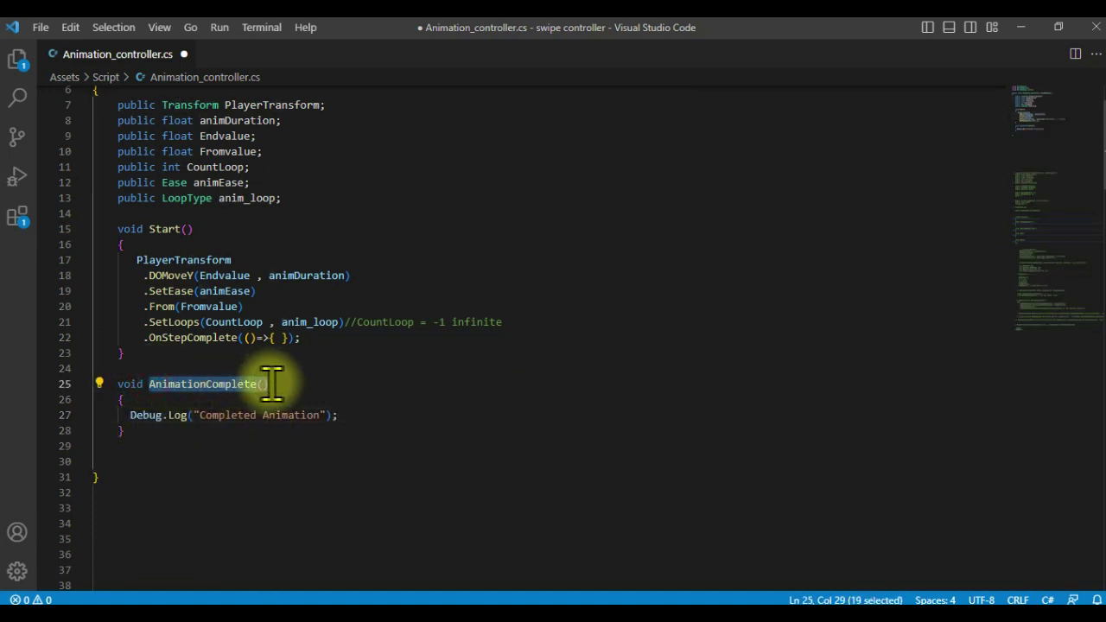
left_click(278, 337)
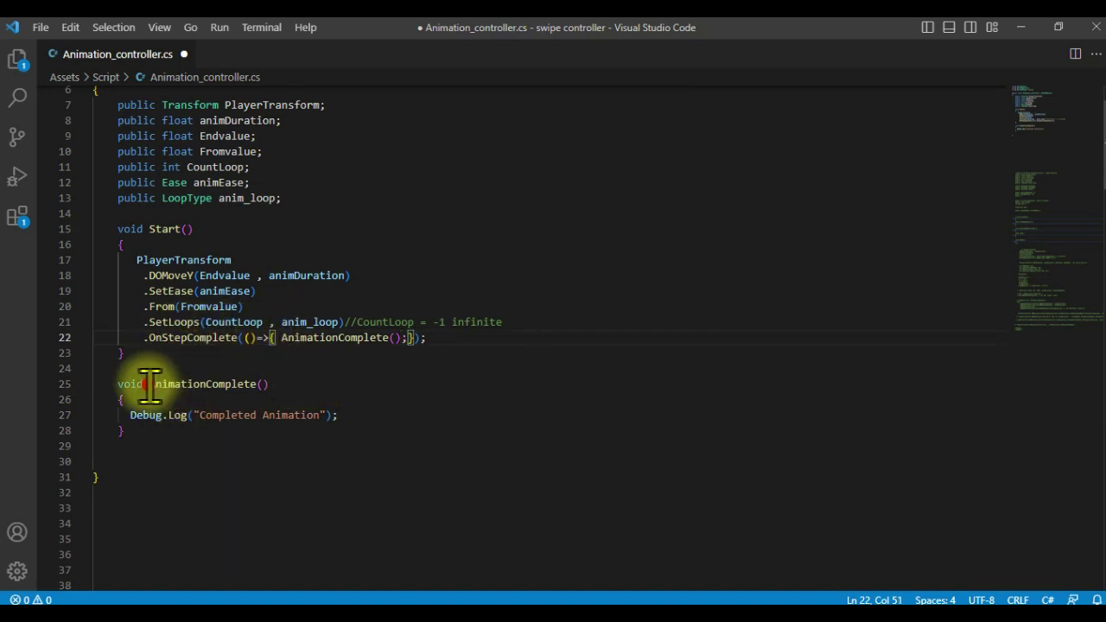
left_click_drag(149, 384, 263, 384)
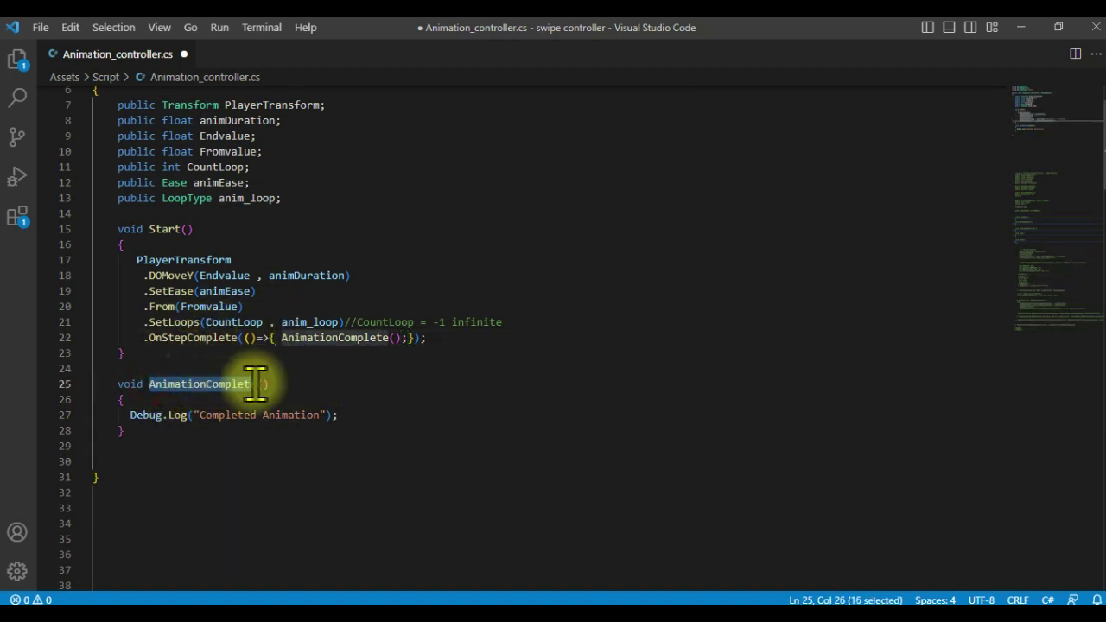
- Review the SetLoops line's -1 infinite-loop comment, then minimise VS Code
left_click(155, 321)
left_click(356, 321)
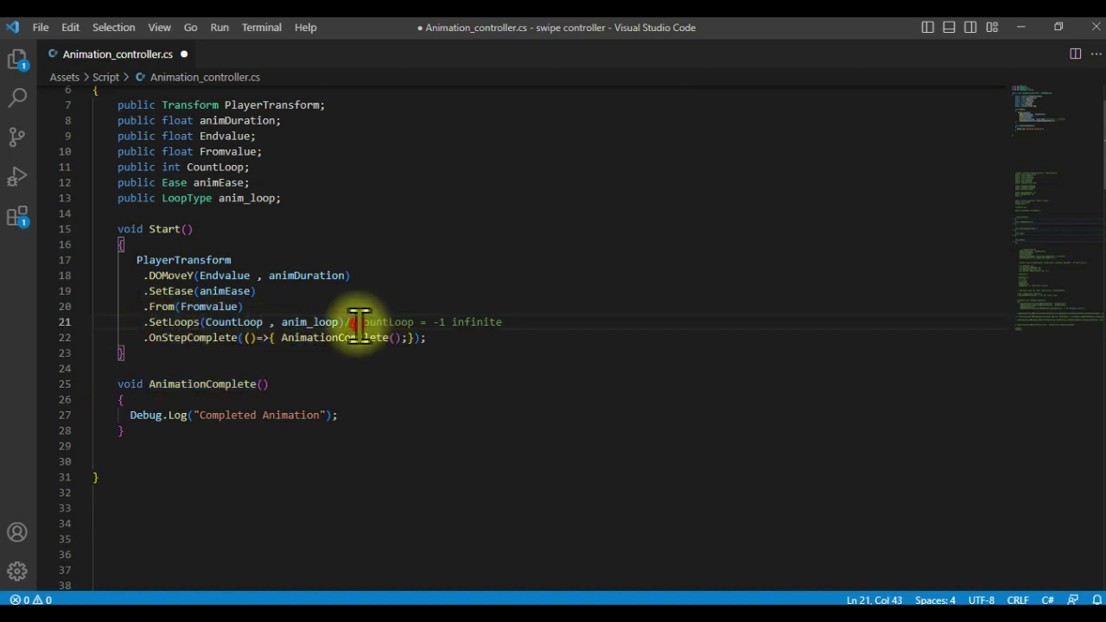
left_click_drag(358, 321, 469, 320)
left_click(513, 320)
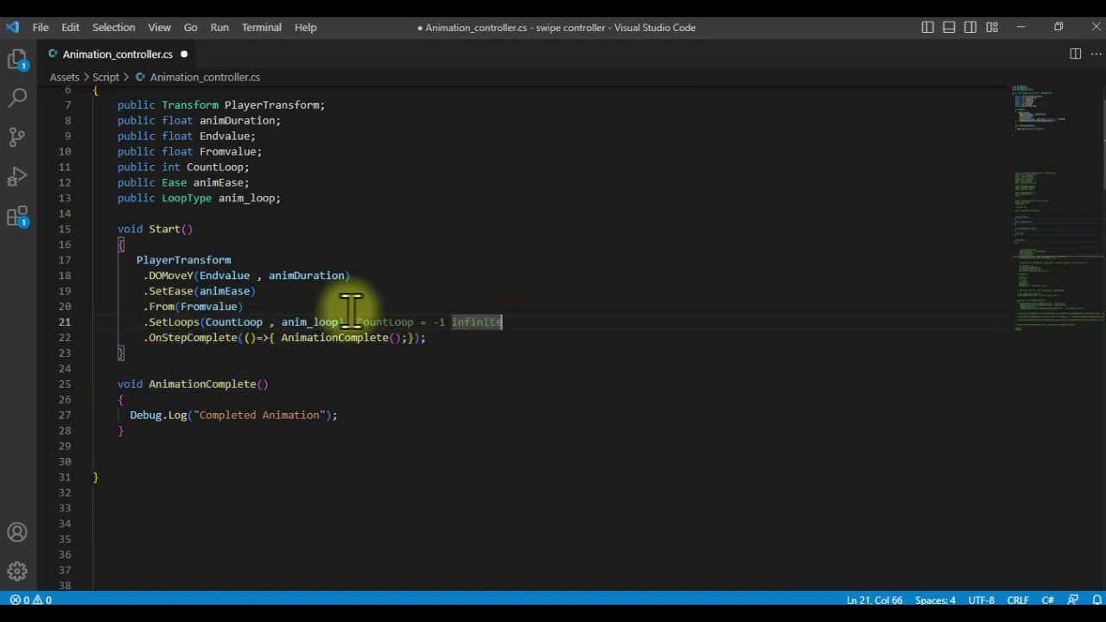
left_click(1020, 27)
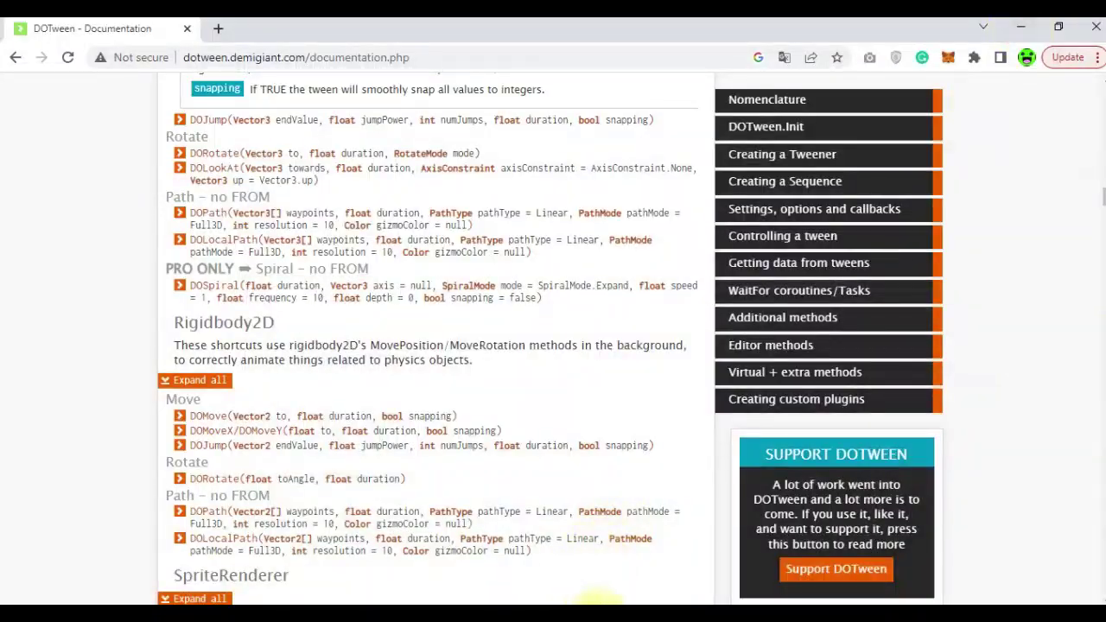
- Back in Unity, clear the console and assign Player to Anim_Controller's Player Transform
left_click(598, 603)
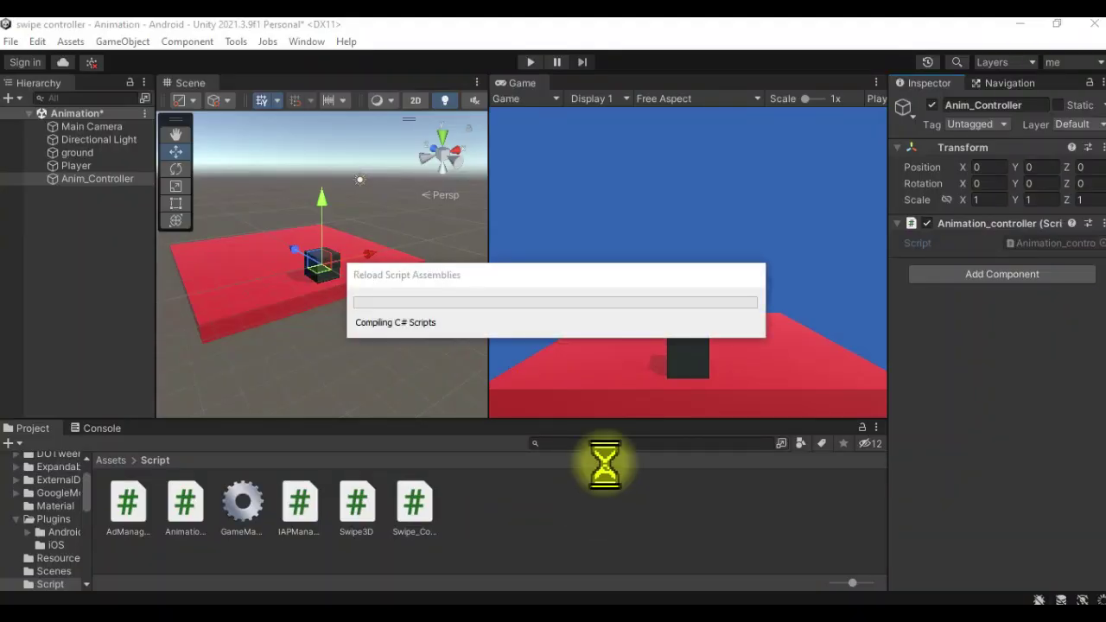
left_click(102, 428)
left_click(17, 444)
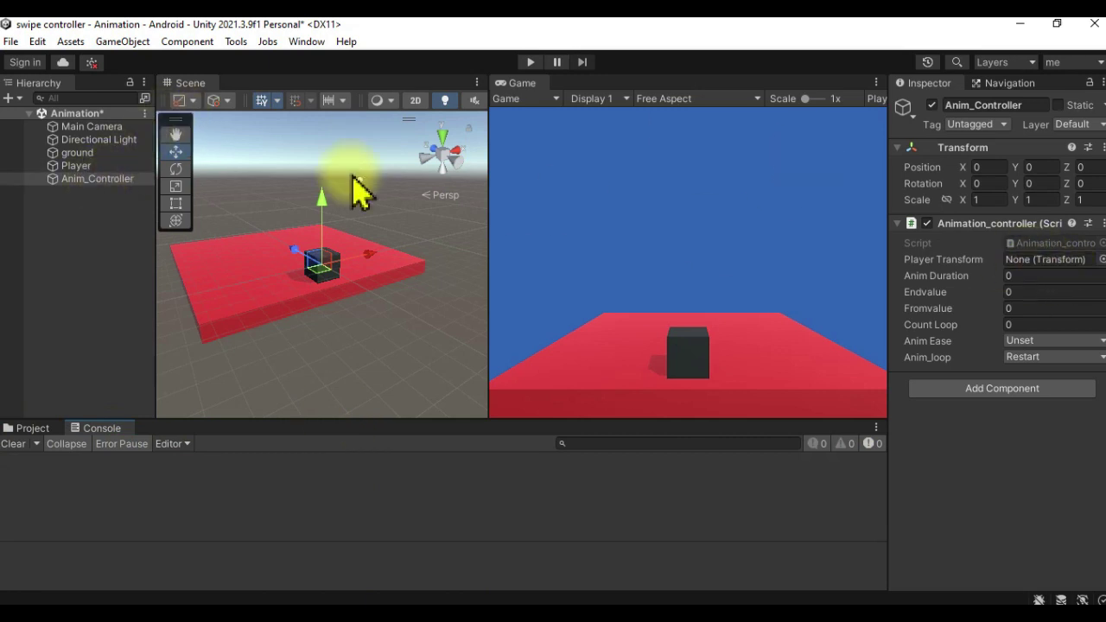
left_click_drag(76, 165, 1041, 261)
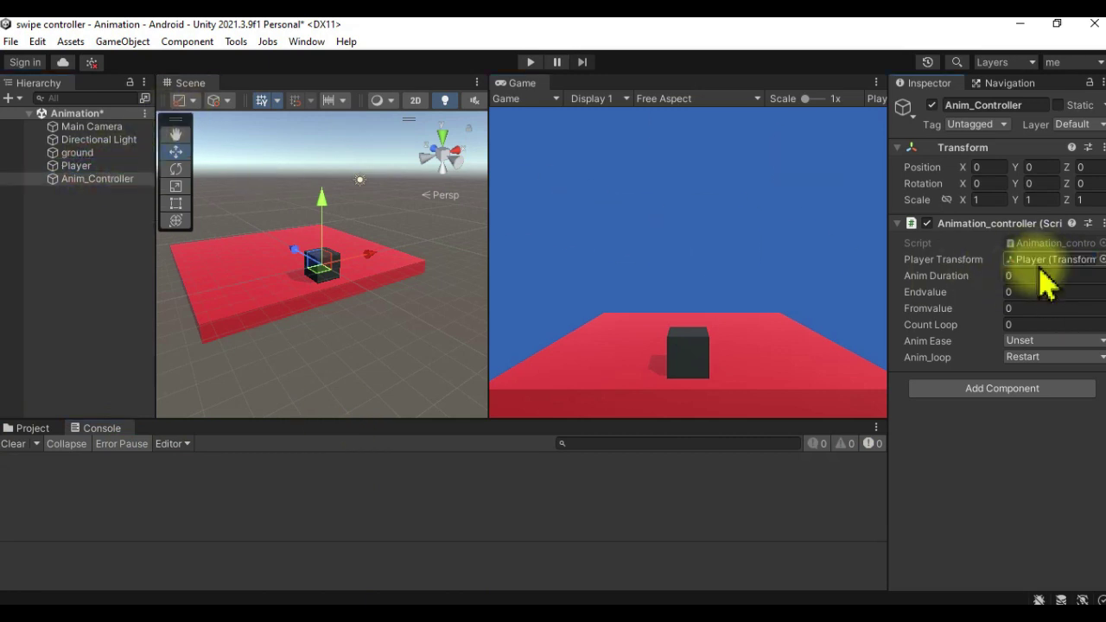
- Nudge the Player cube's Position Y to 1.12, then reset it to 0
left_click(78, 166)
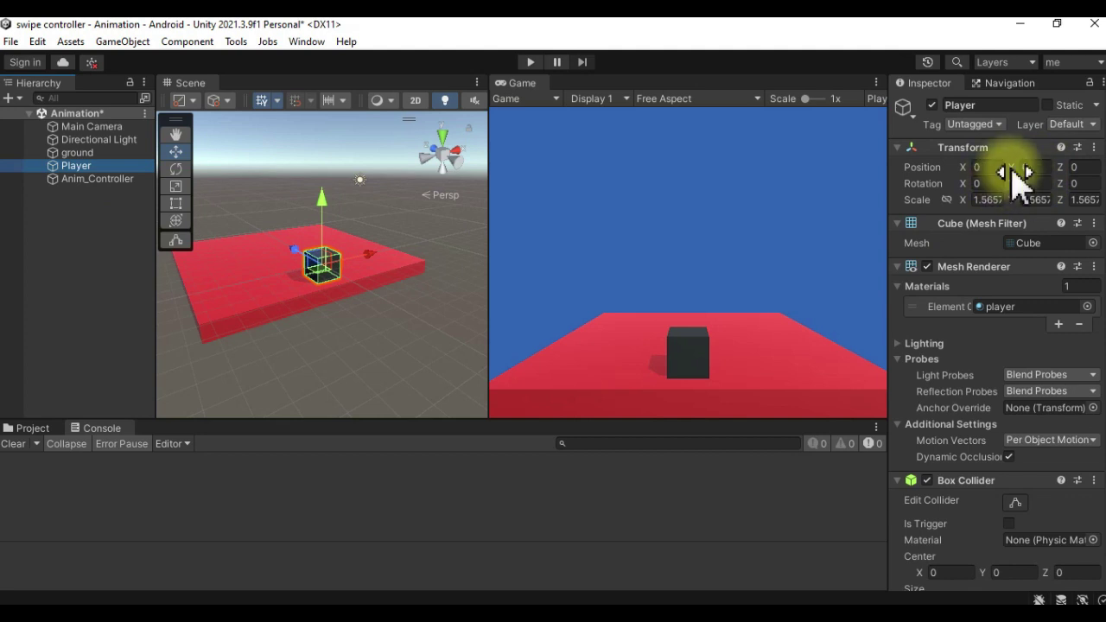
left_click_drag(1019, 173, 1071, 206)
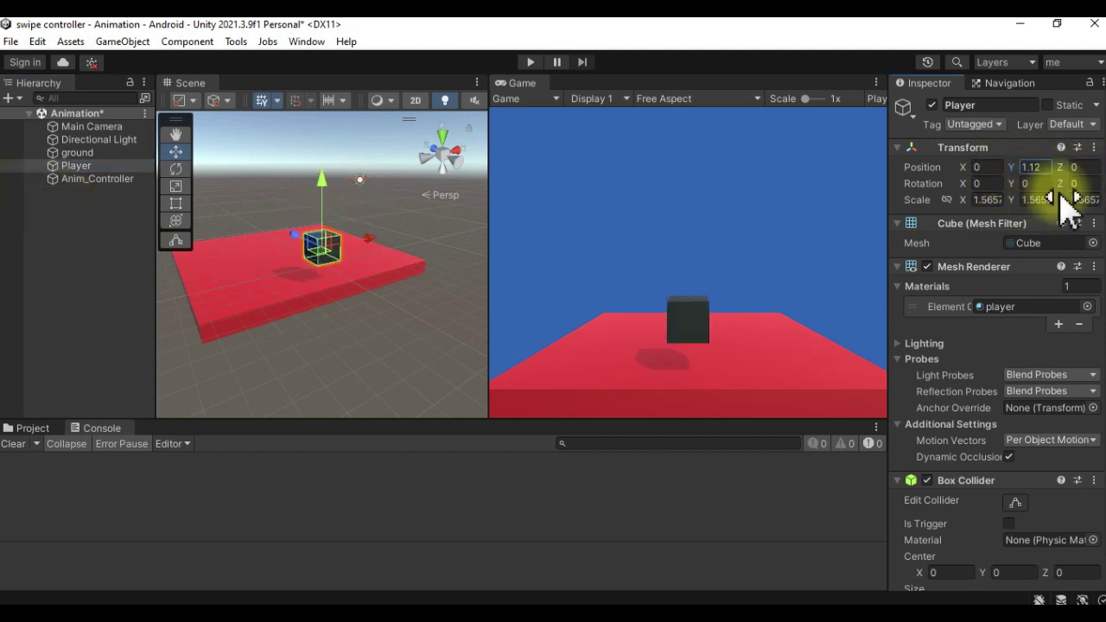
double_click(1032, 166)
type("0")
key("Return")
- Set Anim Duration to 3 and preview the cube raised to height 5
left_click(118, 166)
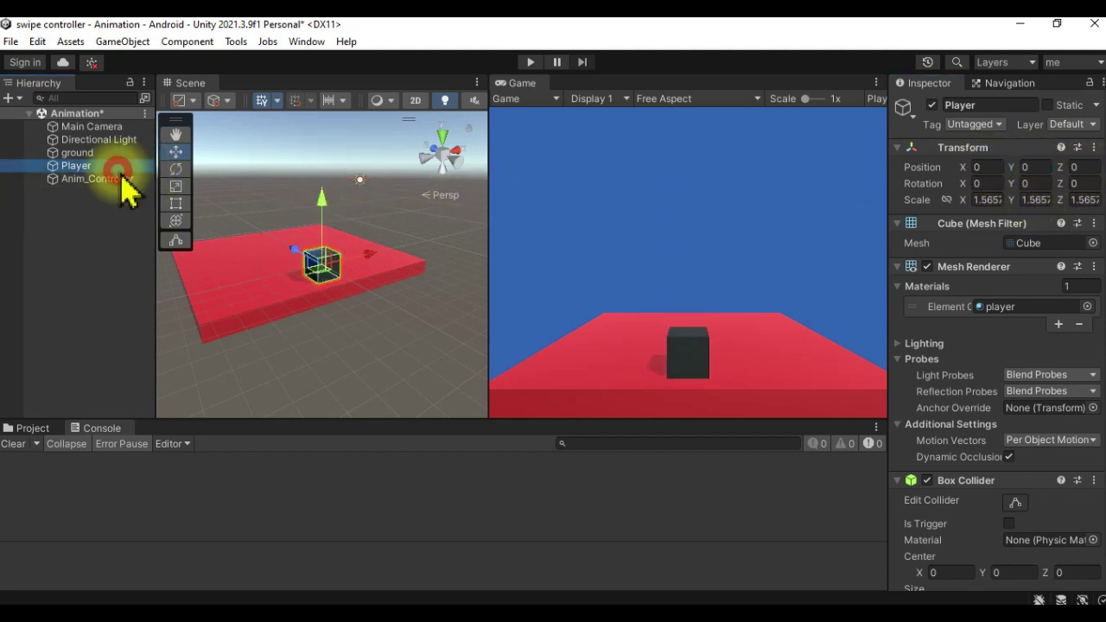
left_click(122, 179)
left_click(1019, 275)
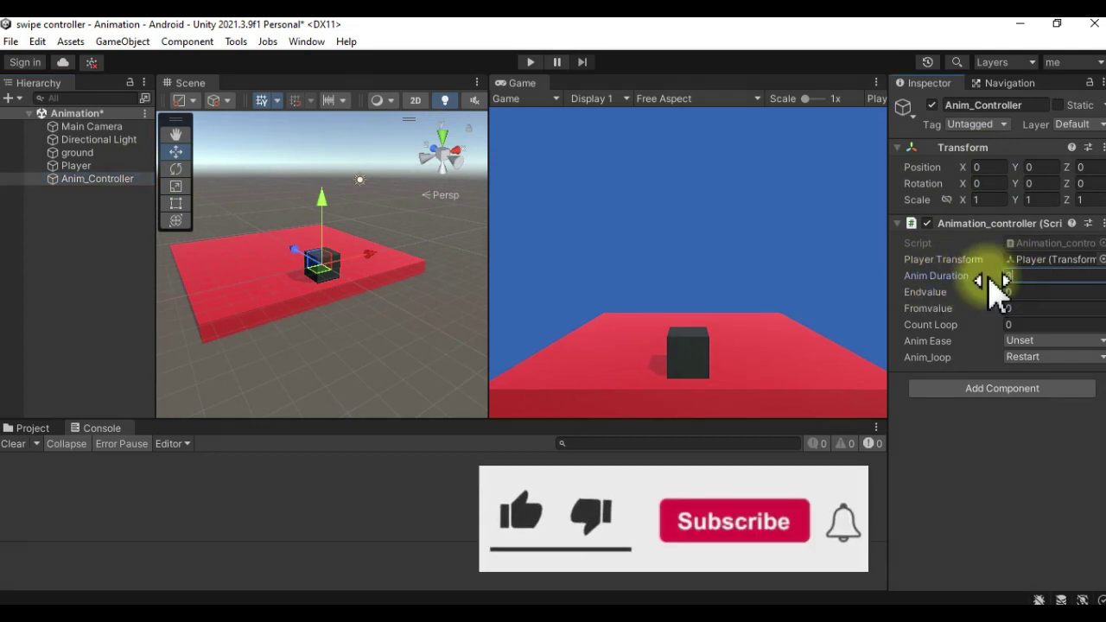
type("3")
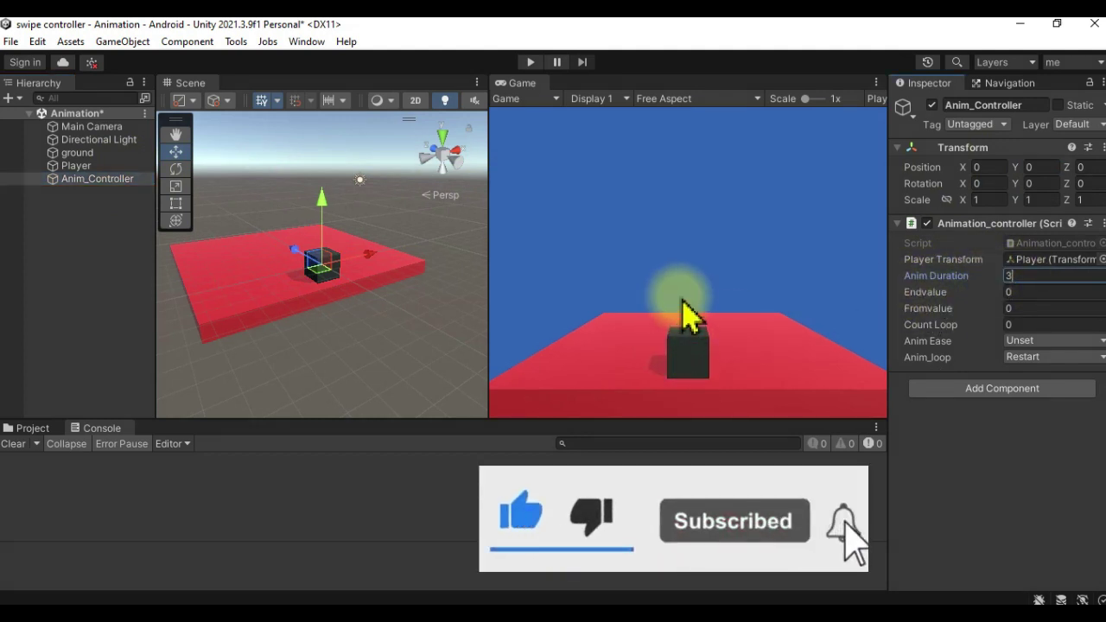
left_click(76, 165)
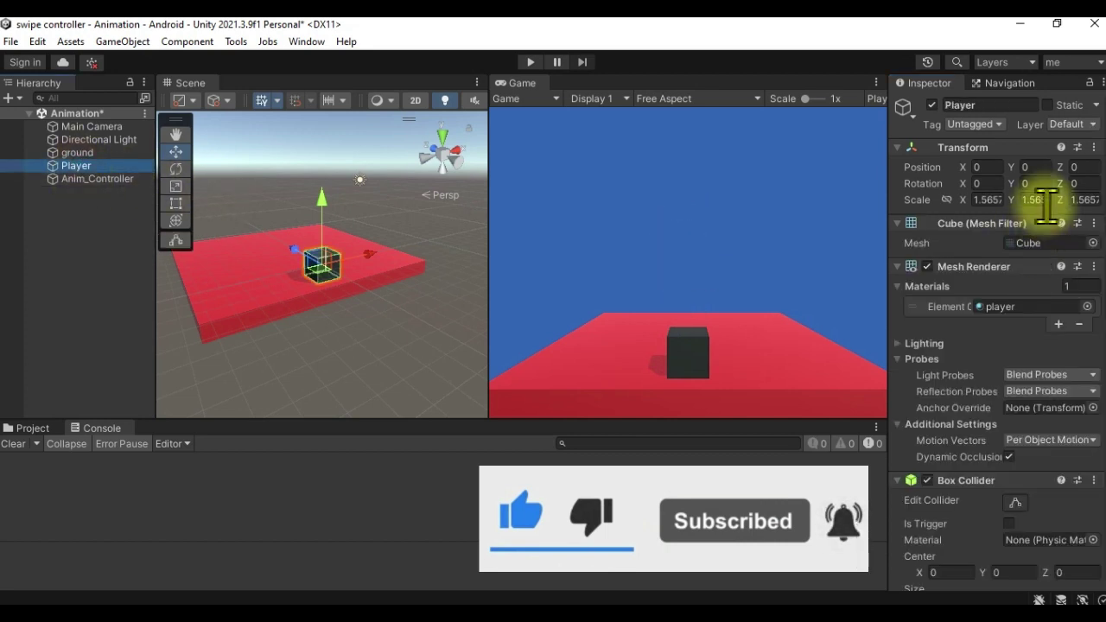
left_click(1027, 166)
type("5")
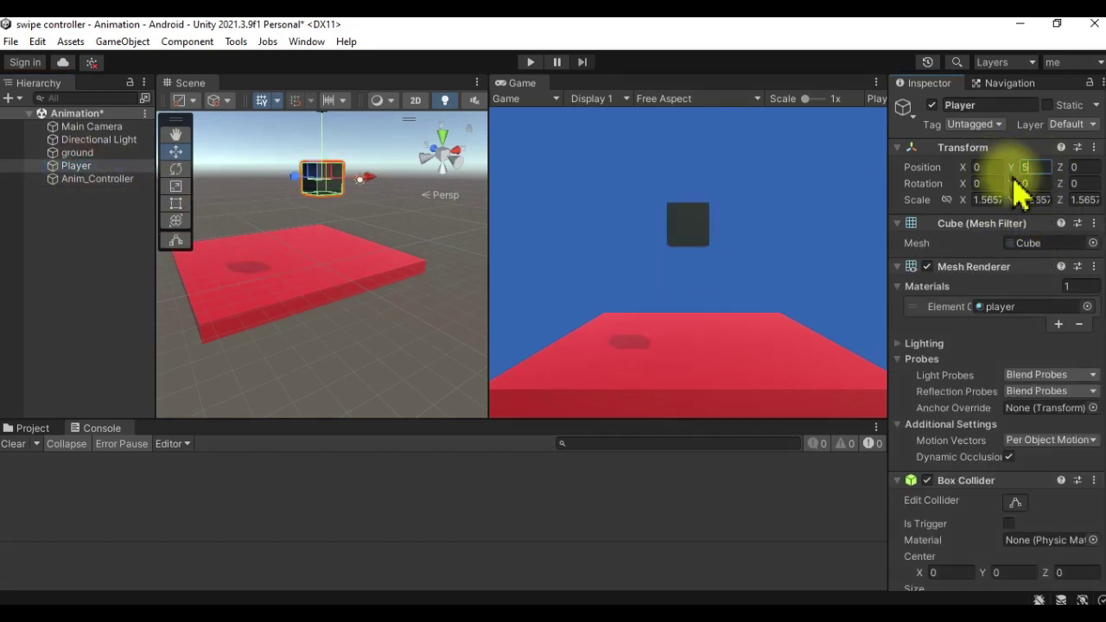
left_click(1024, 168)
- Set the controller's Endvalue to 5 and Count Loop to 3
left_click(97, 177)
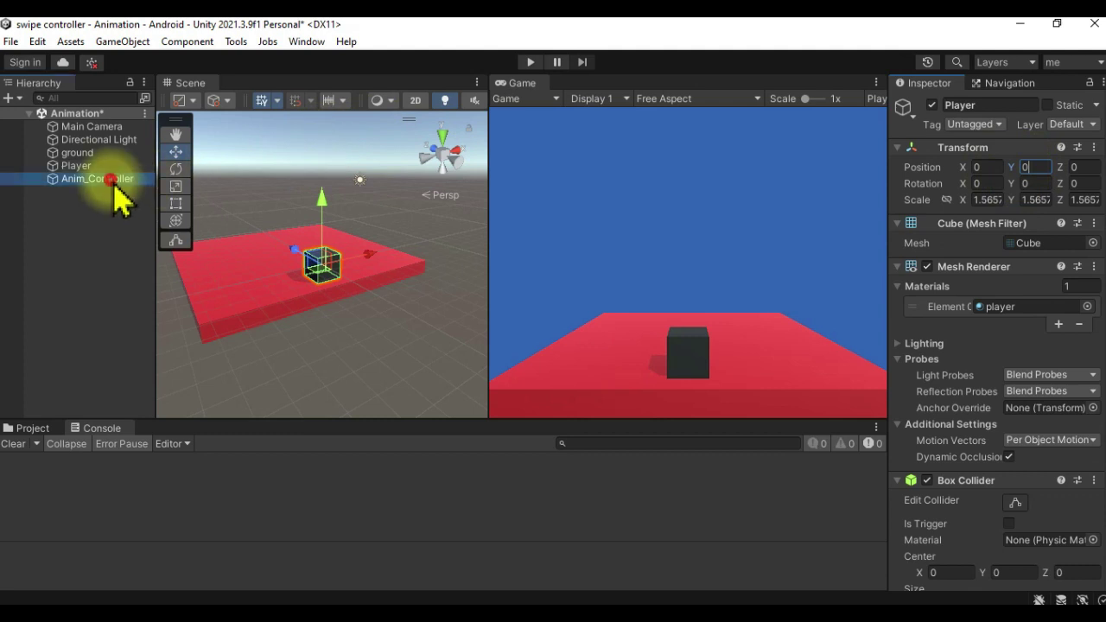
left_click(1015, 292)
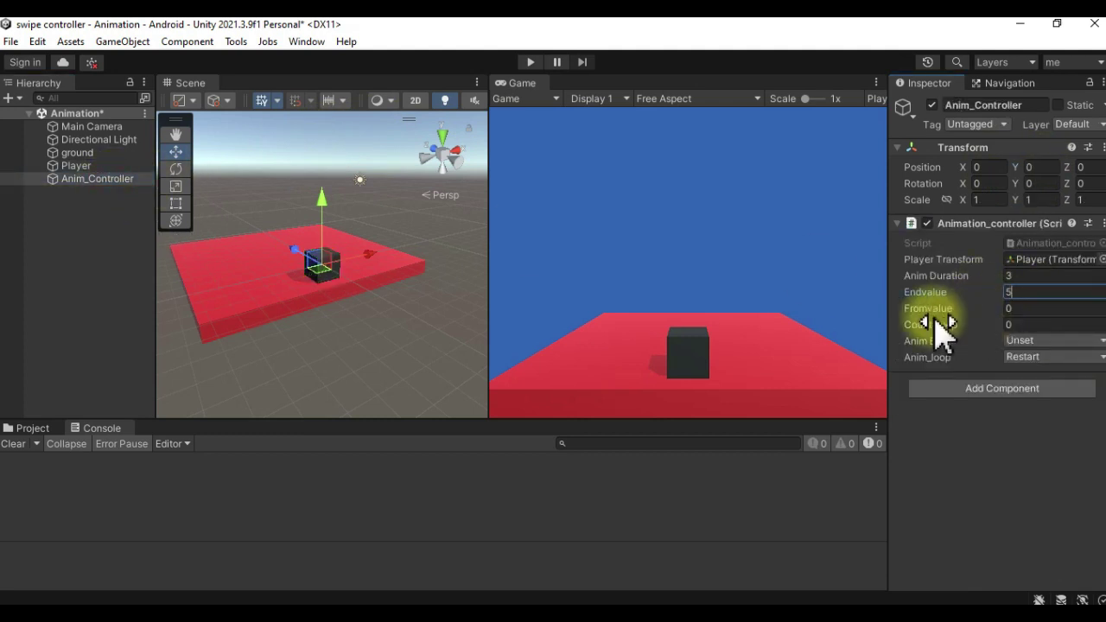
type("5")
left_click(1011, 324)
type("3")
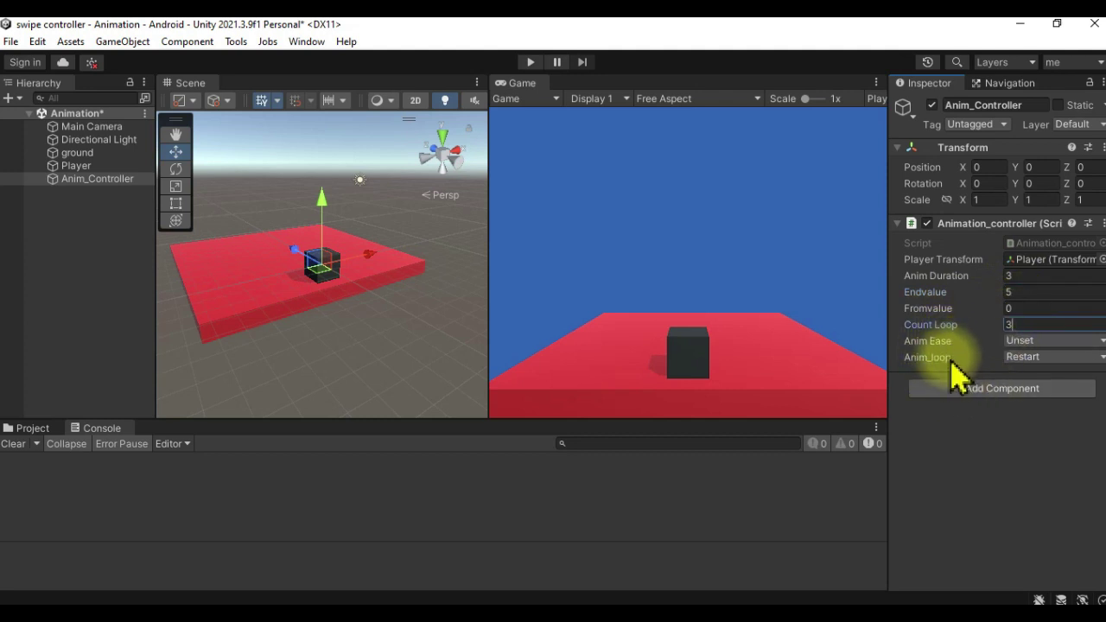
- Choose In Sine easing, keep Restart loop type, and widen the Game view
left_click(1021, 342)
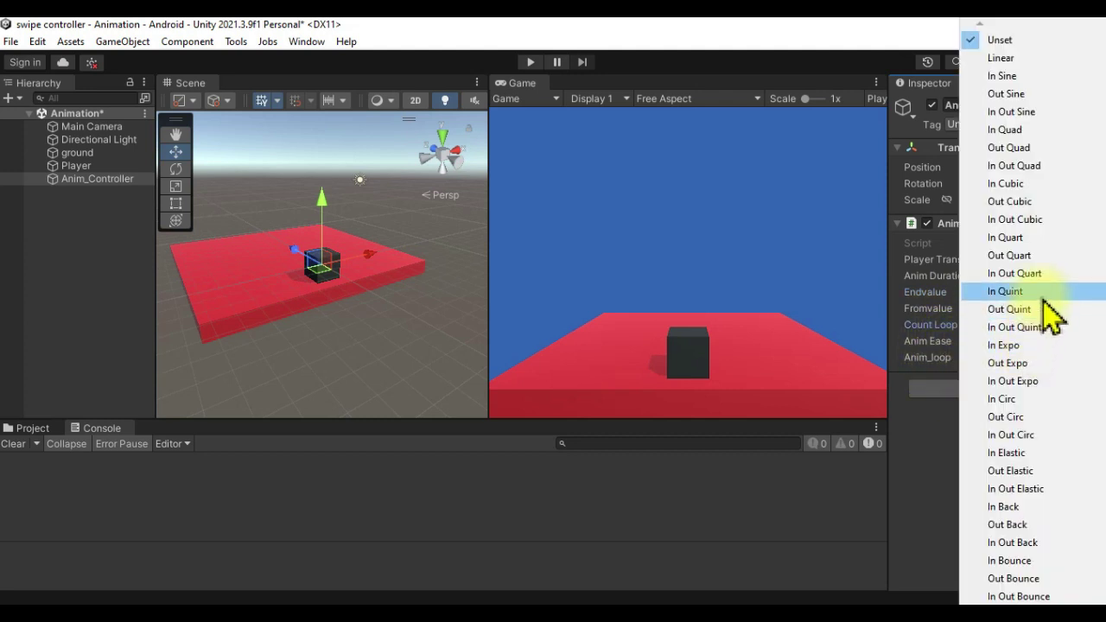
scroll(1050, 354, "down", 3)
scroll(1041, 362, "down", 2)
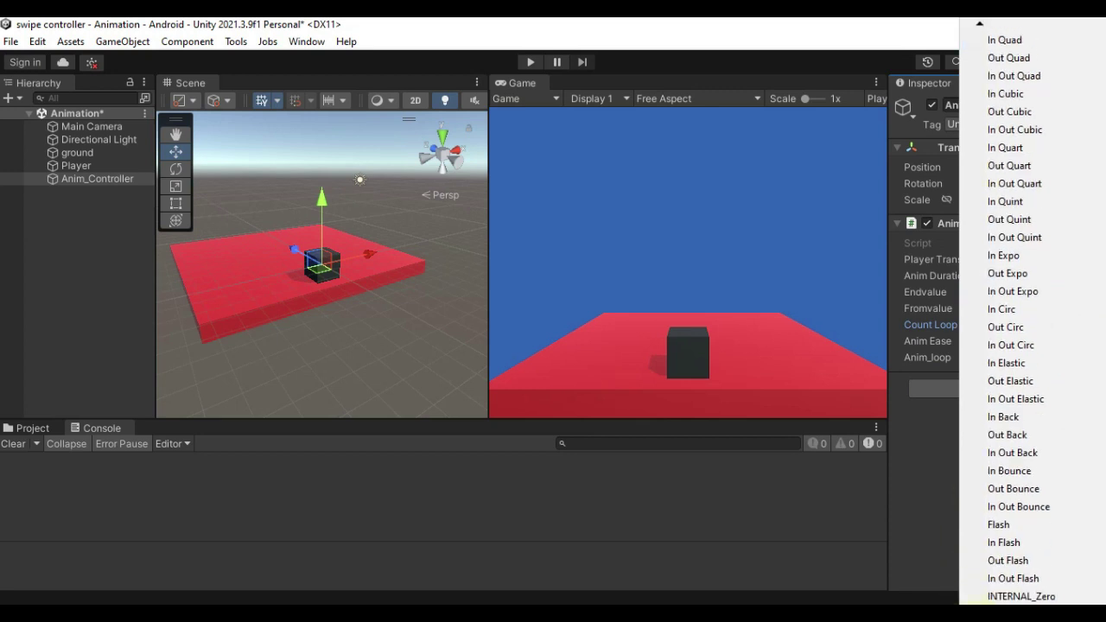
mouse_move(984, 27)
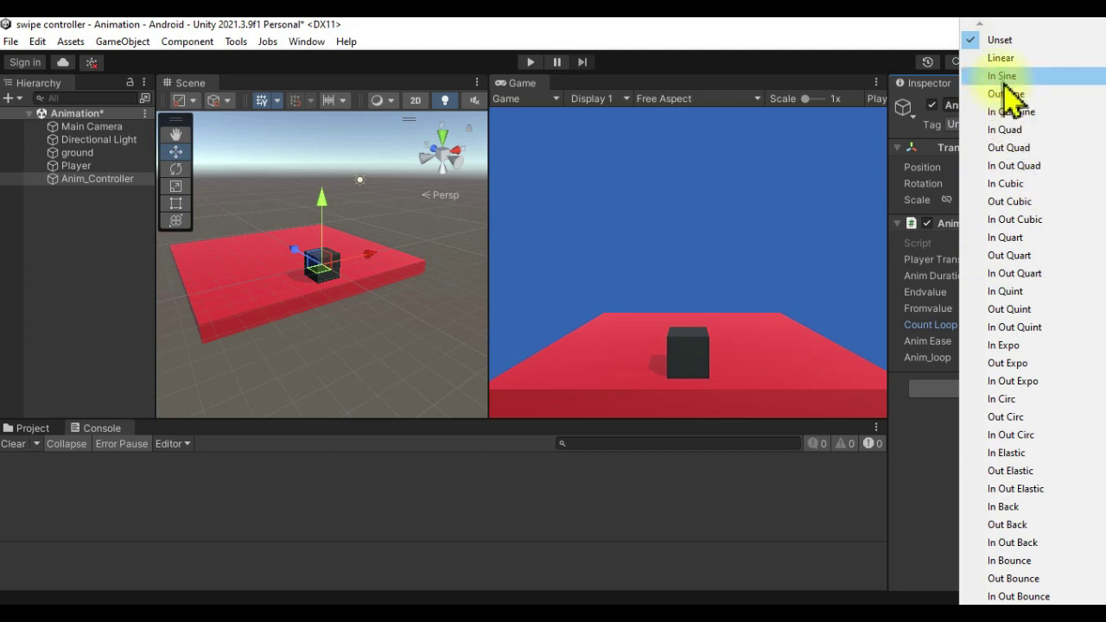
left_click(1004, 79)
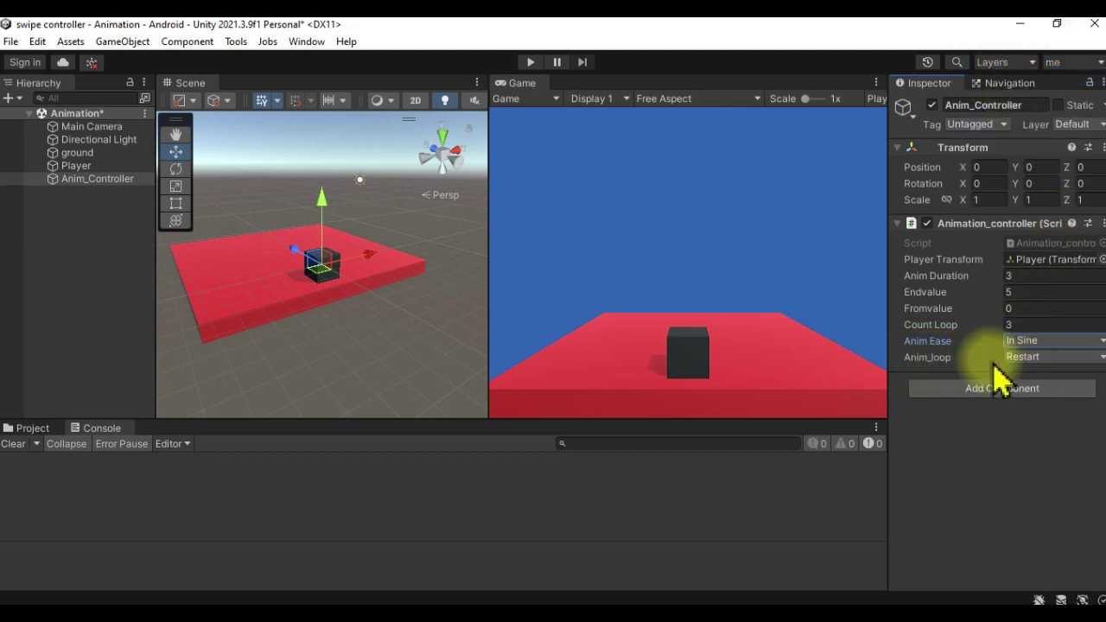
left_click(1019, 357)
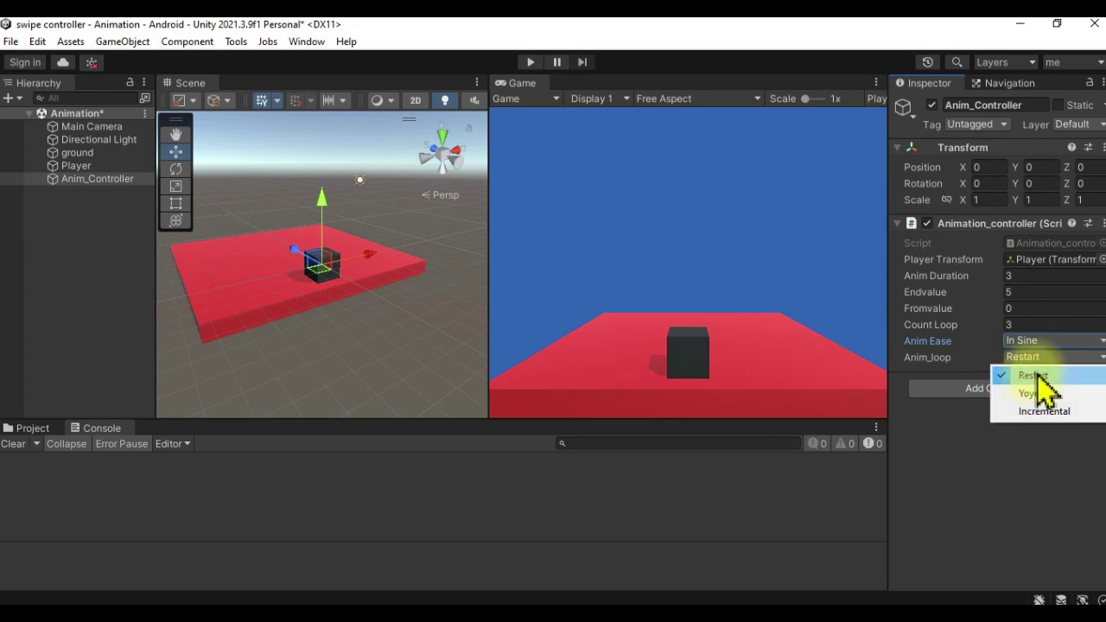
left_click(1037, 376)
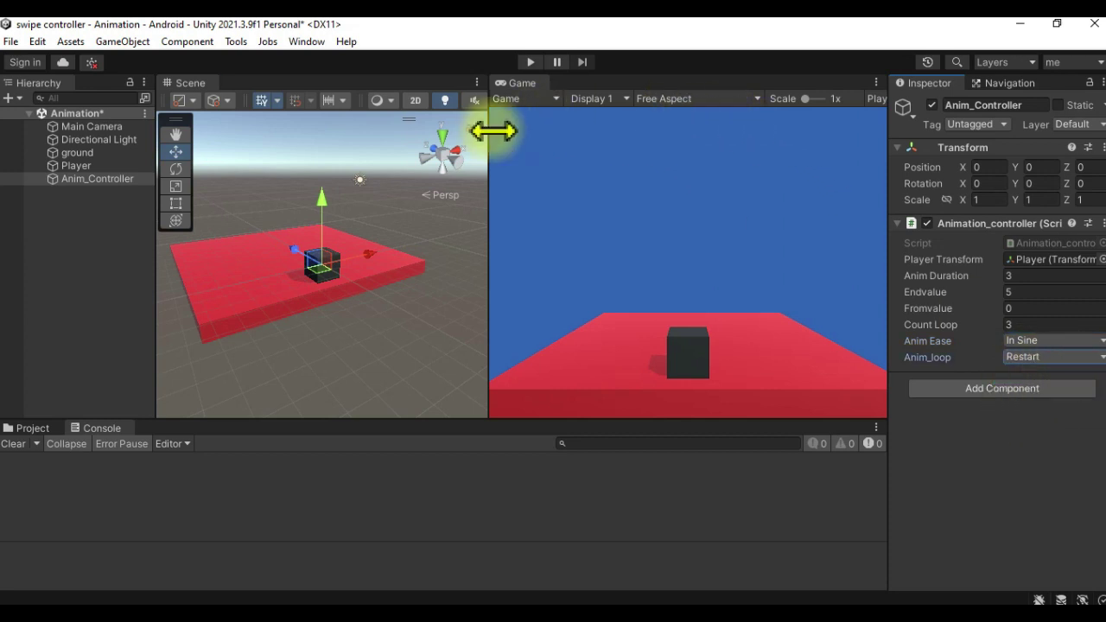
left_click_drag(490, 130, 403, 131)
- Play-test the cube rising and returning, then inspect the Completed Animation log entry
left_click(532, 63)
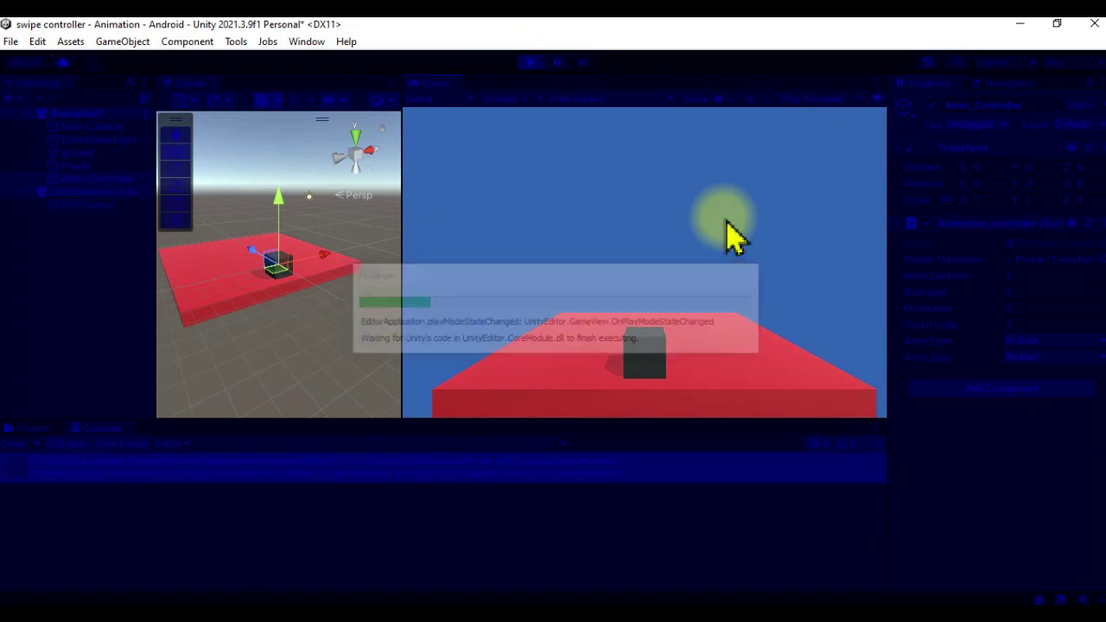
left_click(734, 388)
left_click_drag(739, 388, 654, 267)
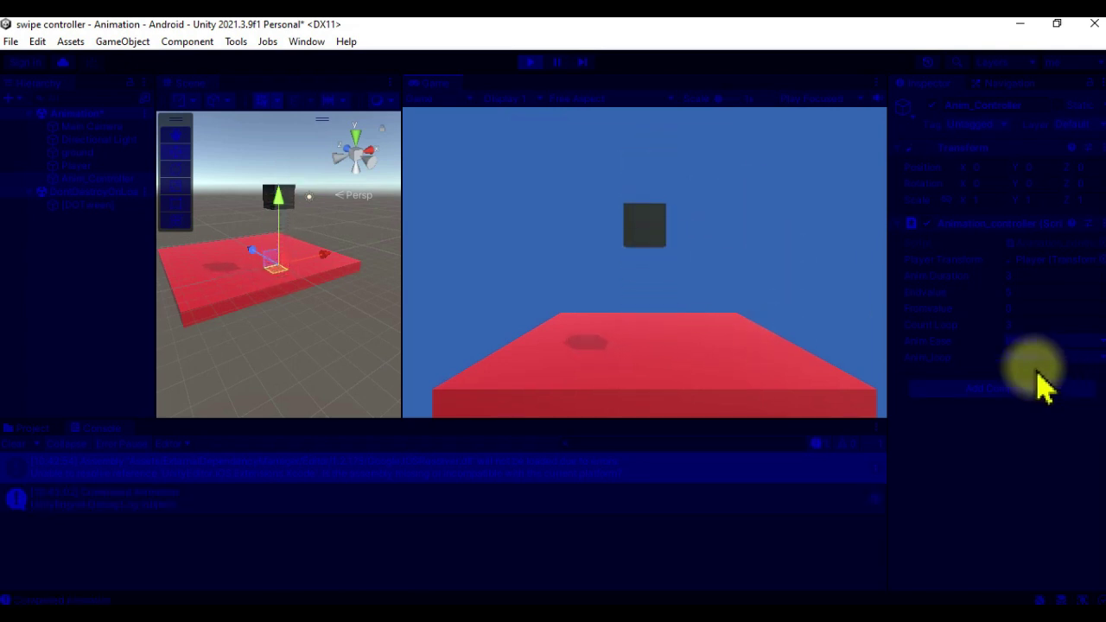
left_click(537, 67)
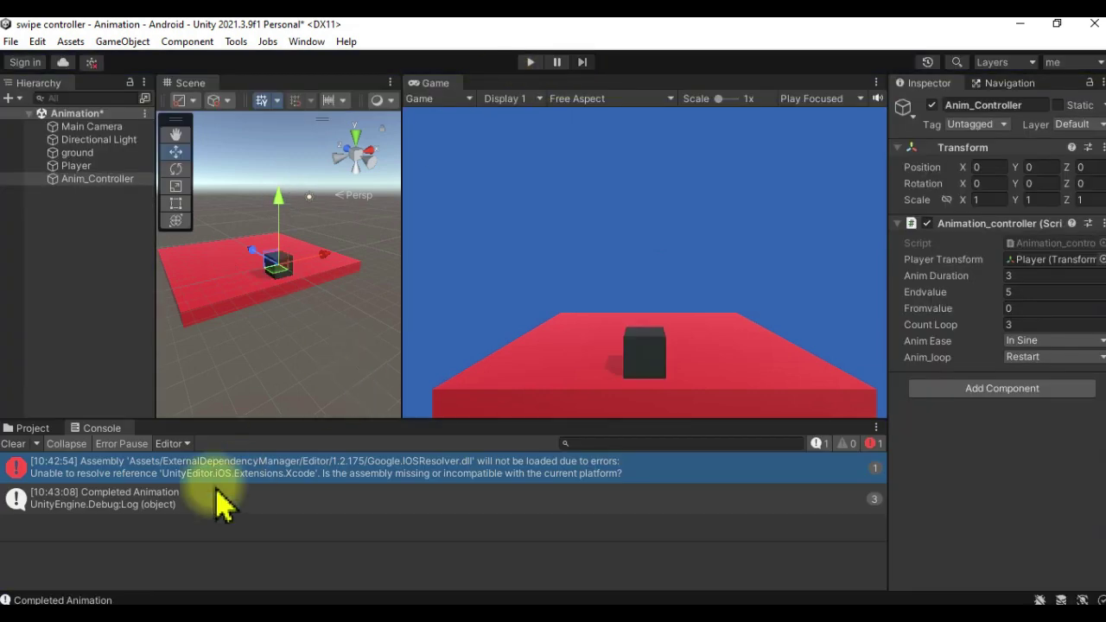
left_click(140, 506)
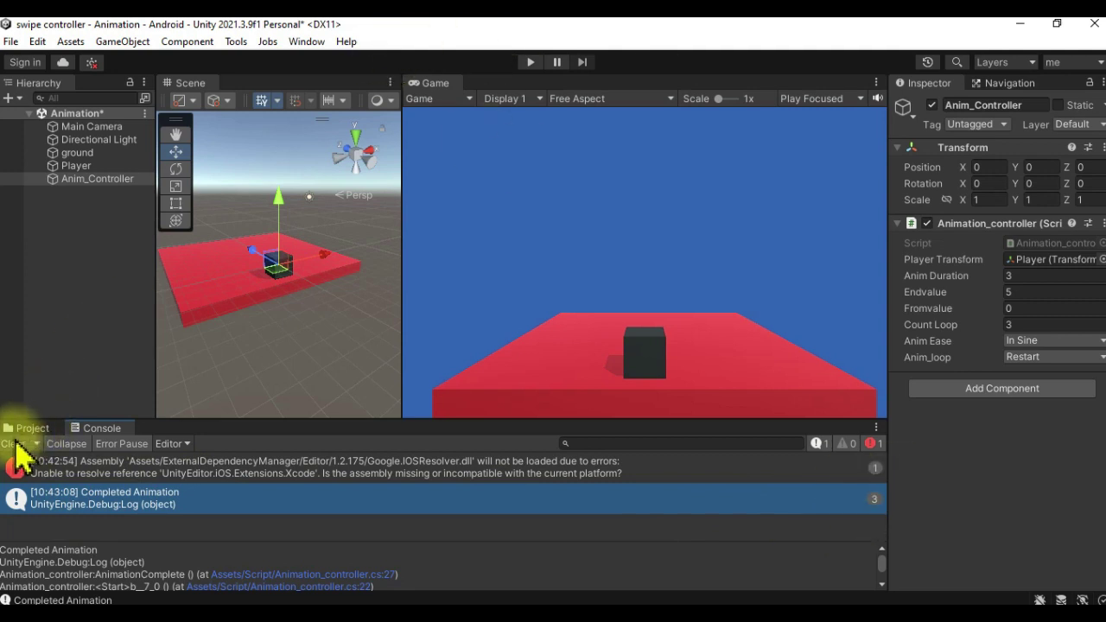
- Clear the console, switch Anim_loop to Yoyo, and play-test the scene
left_click(14, 442)
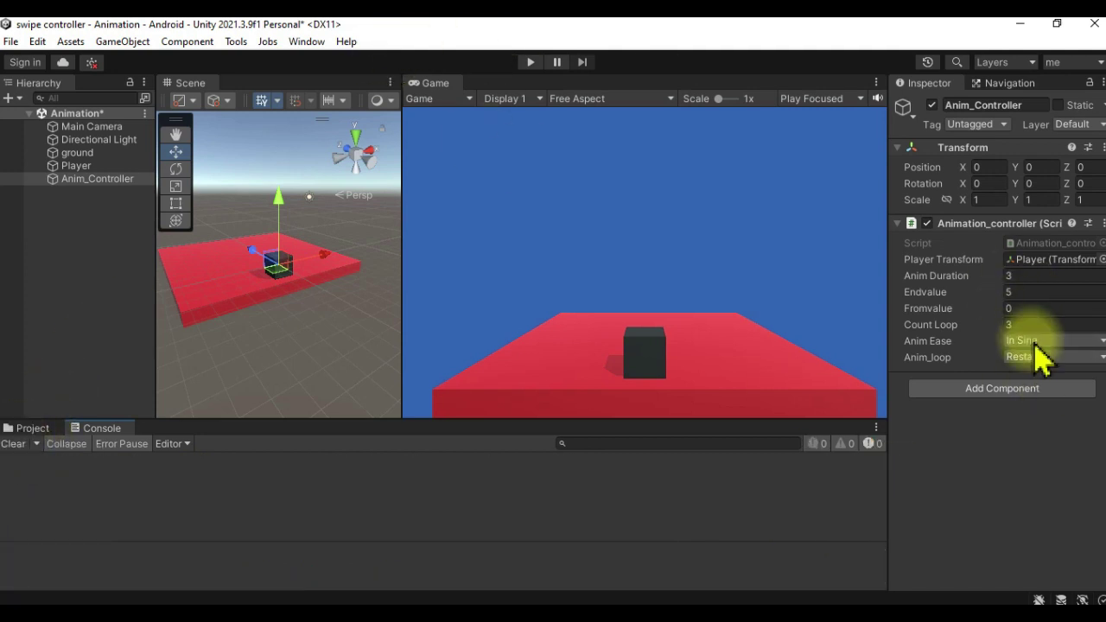
left_click(1036, 357)
left_click(1032, 394)
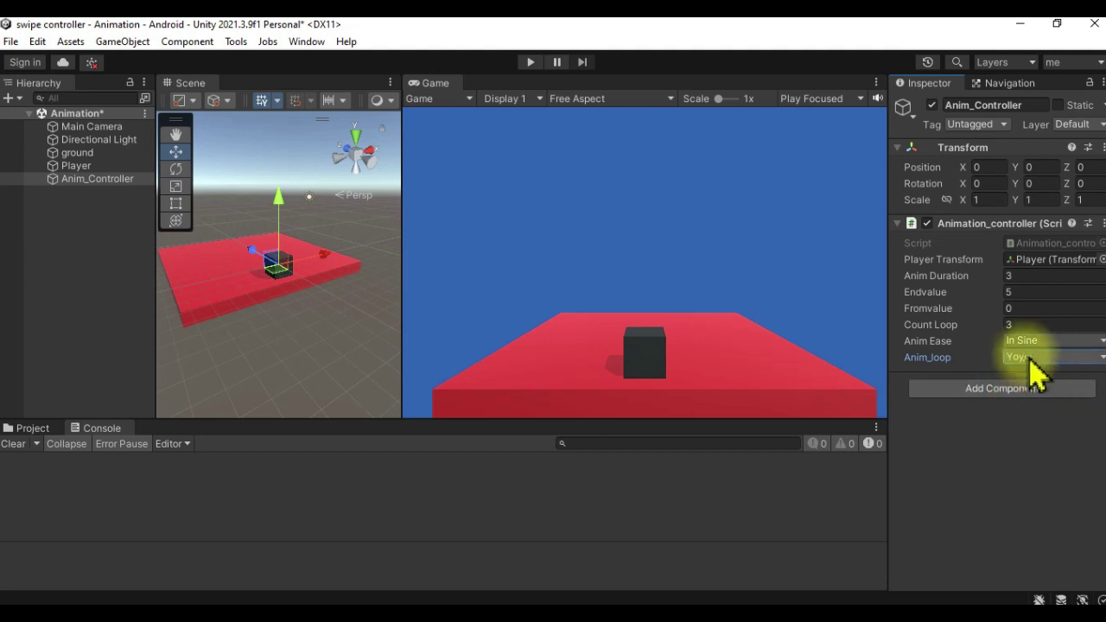
left_click(530, 61)
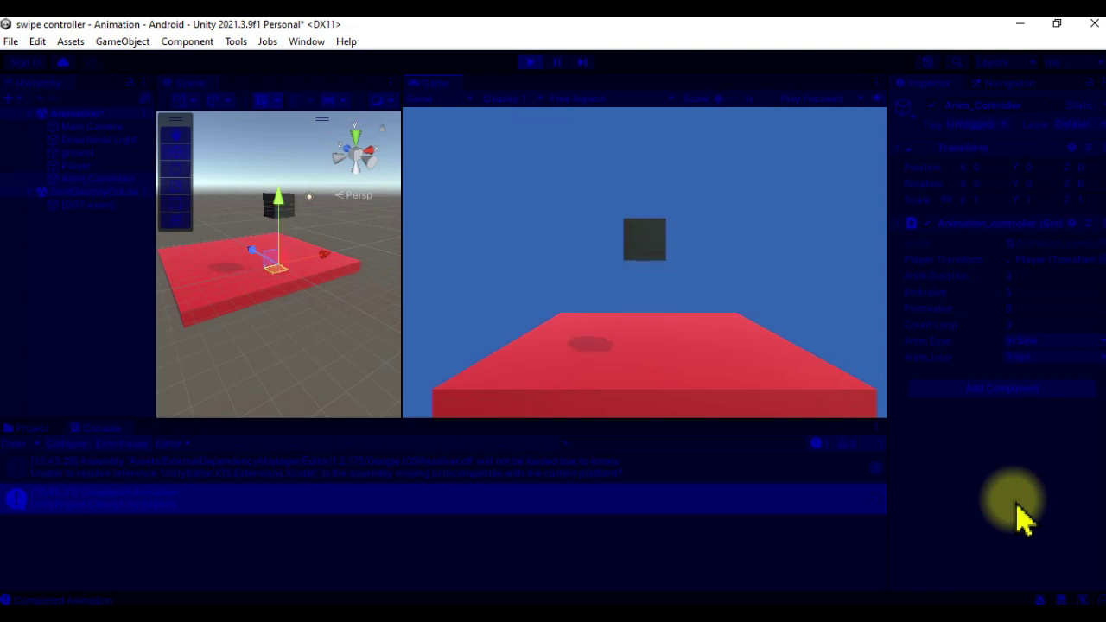
left_click(530, 63)
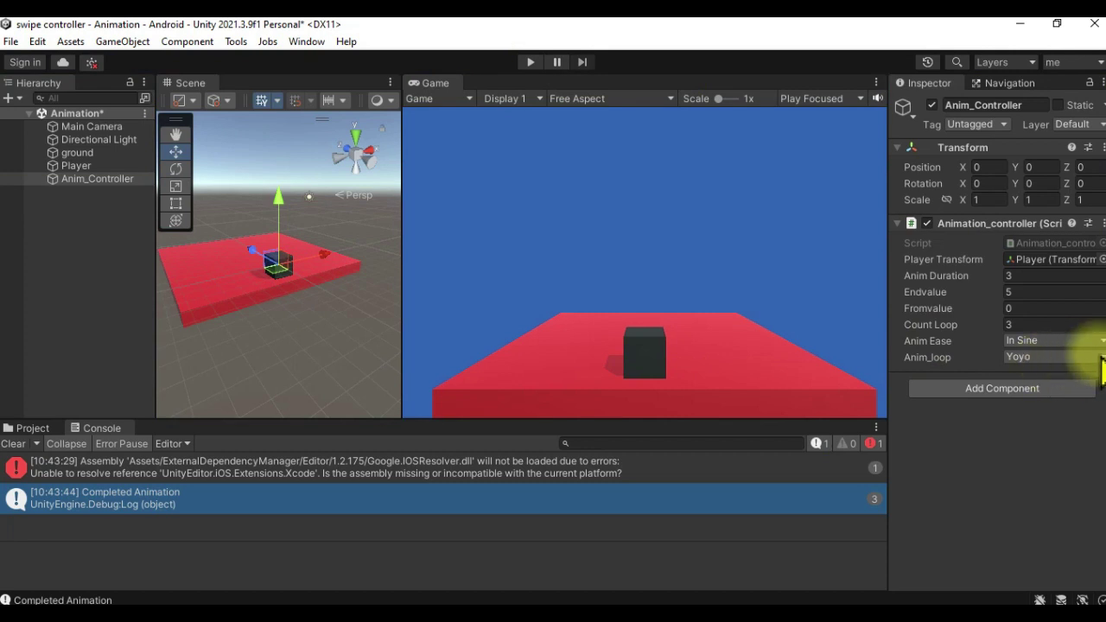
- Set Anim_loop to Incremental, clear the console, and play-test the cube climbing upward
left_click(1095, 357)
left_click(1039, 415)
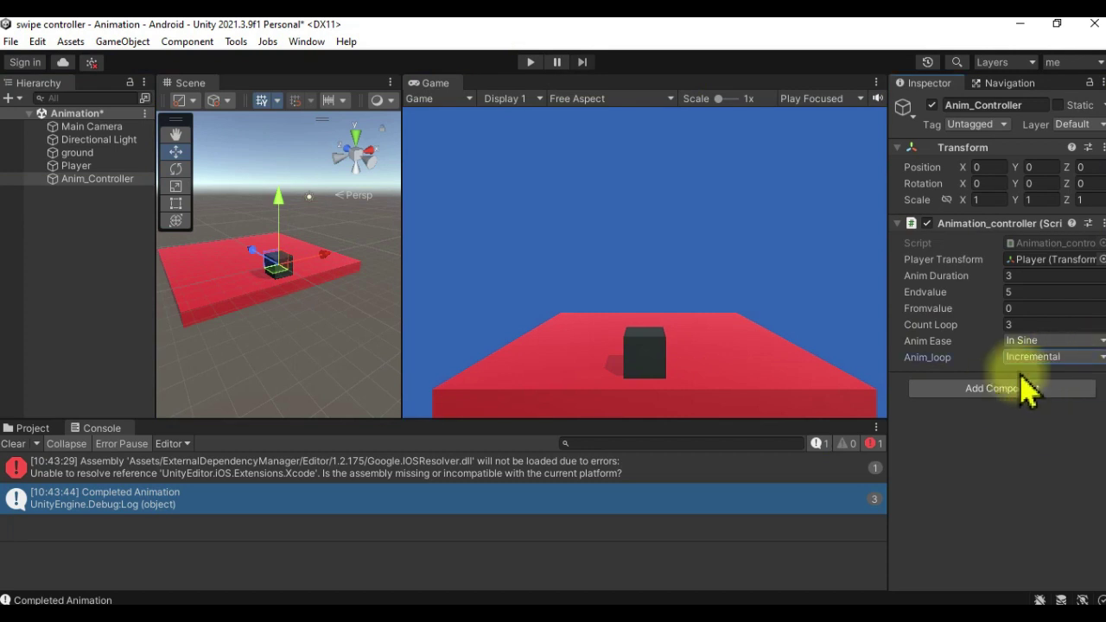
left_click(22, 463)
left_click(13, 443)
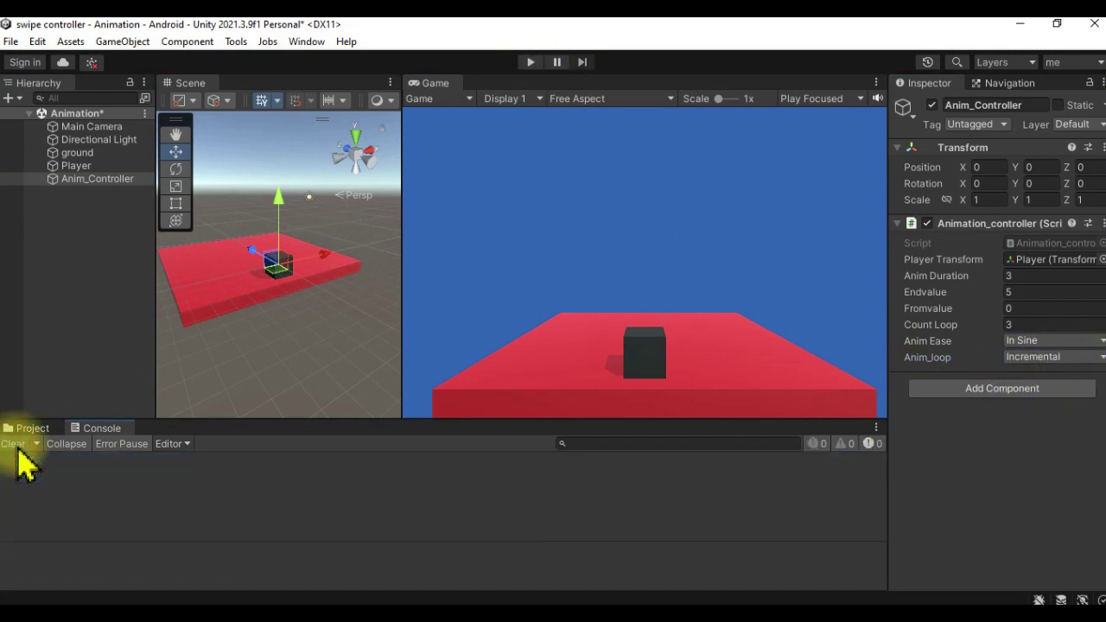
left_click(530, 62)
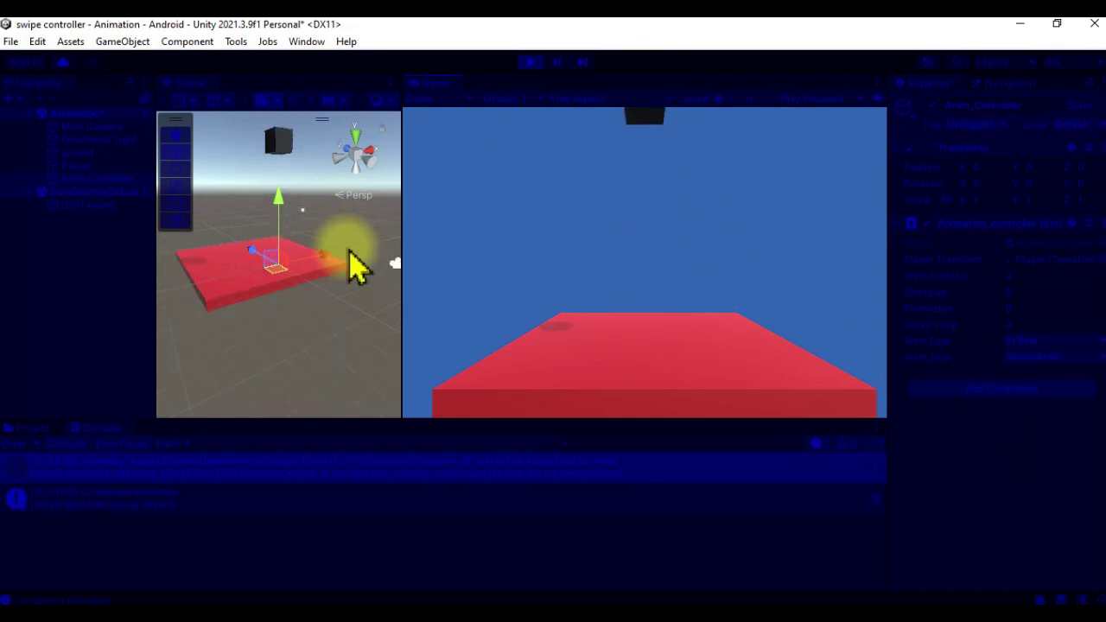
scroll(355, 263, "down", 3)
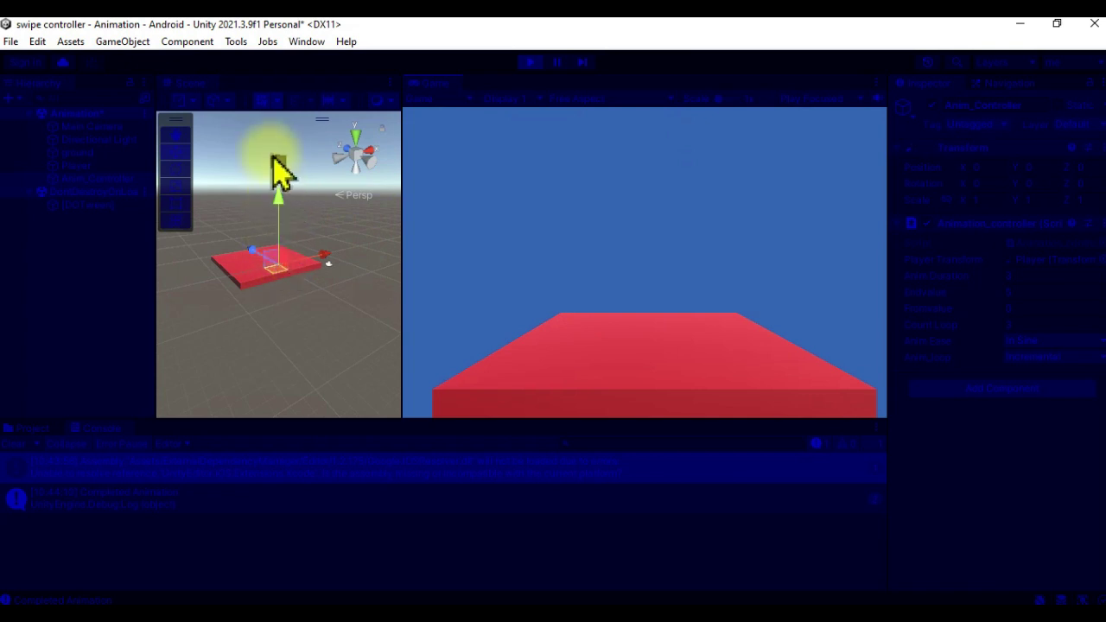
left_click(530, 62)
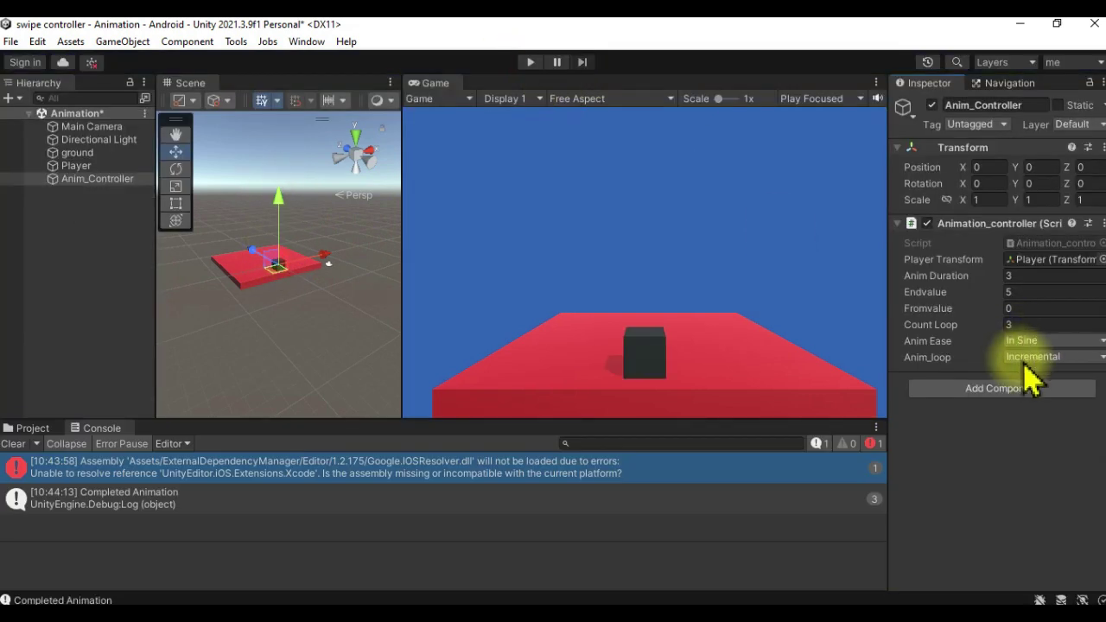
- Set Anim_loop to Yoyo, Anim Ease to In Bounce, and Count Loop to -1
left_click(1074, 357)
left_click(1071, 390)
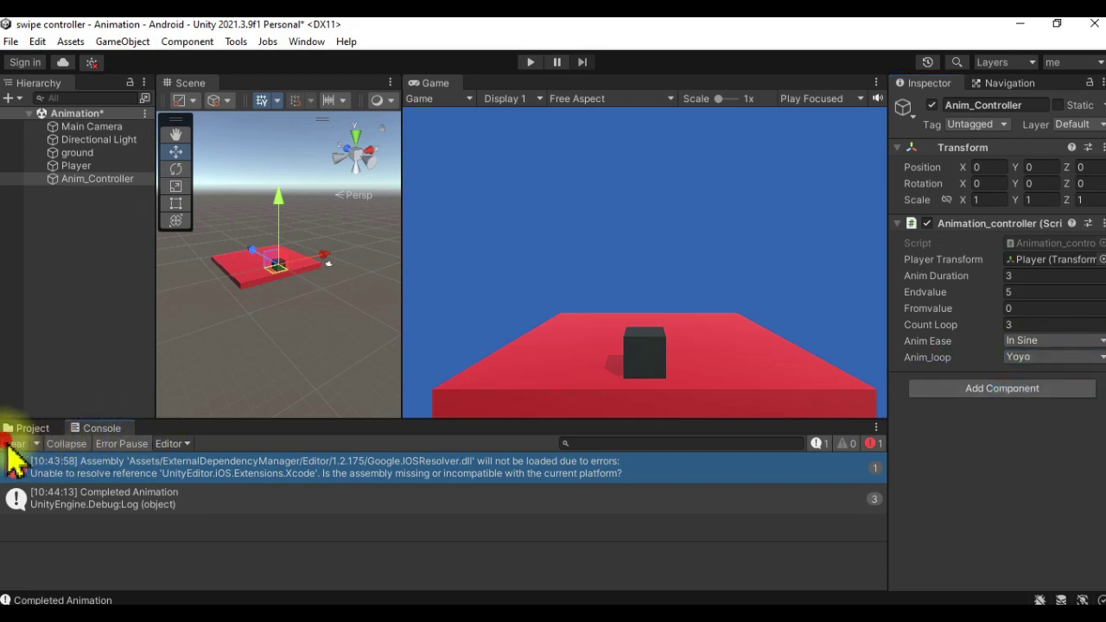
left_click(13, 443)
left_click(1028, 342)
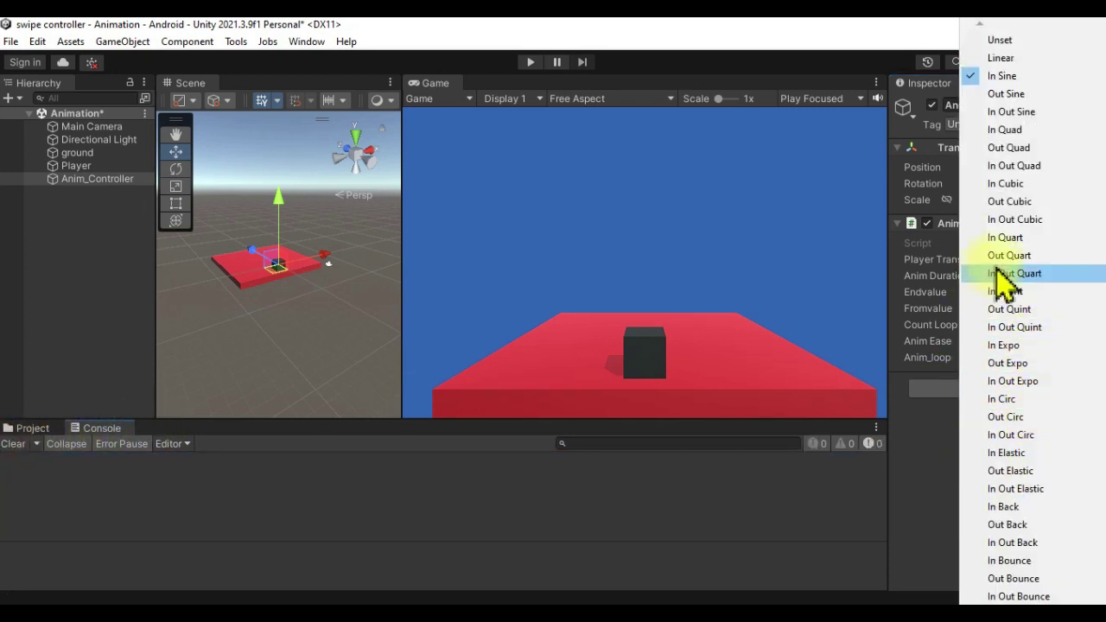
left_click(1008, 561)
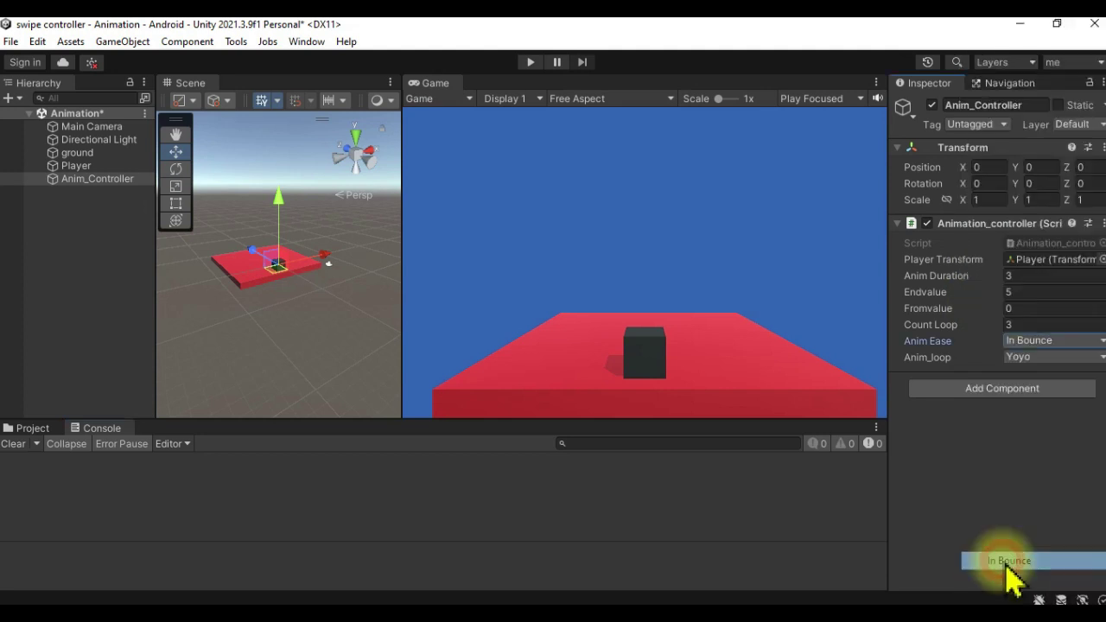
left_click(1019, 324)
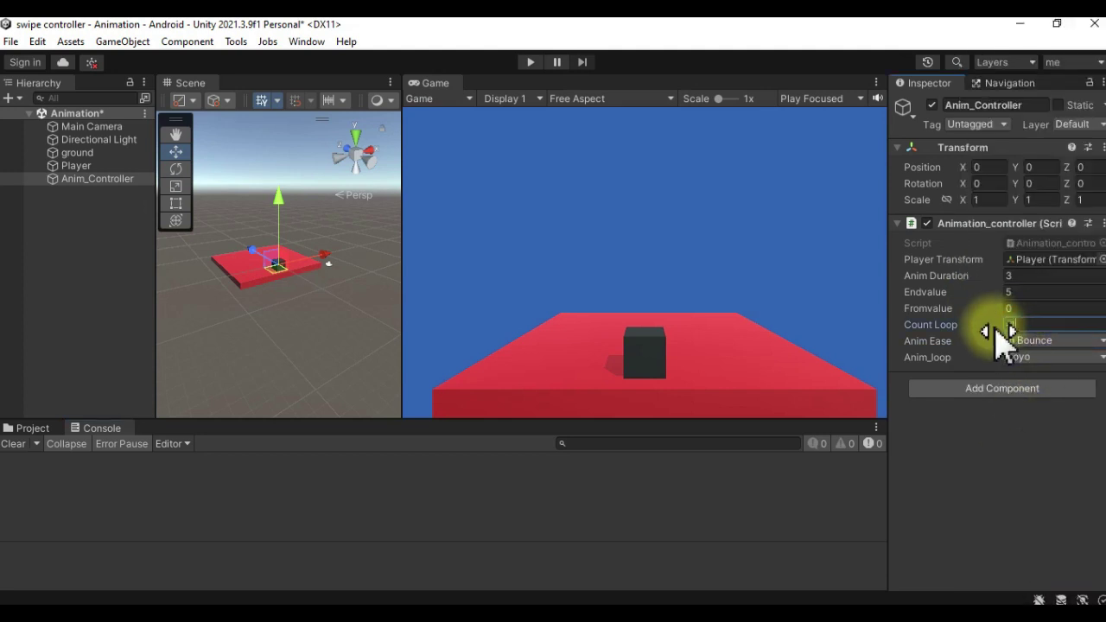
type("-1")
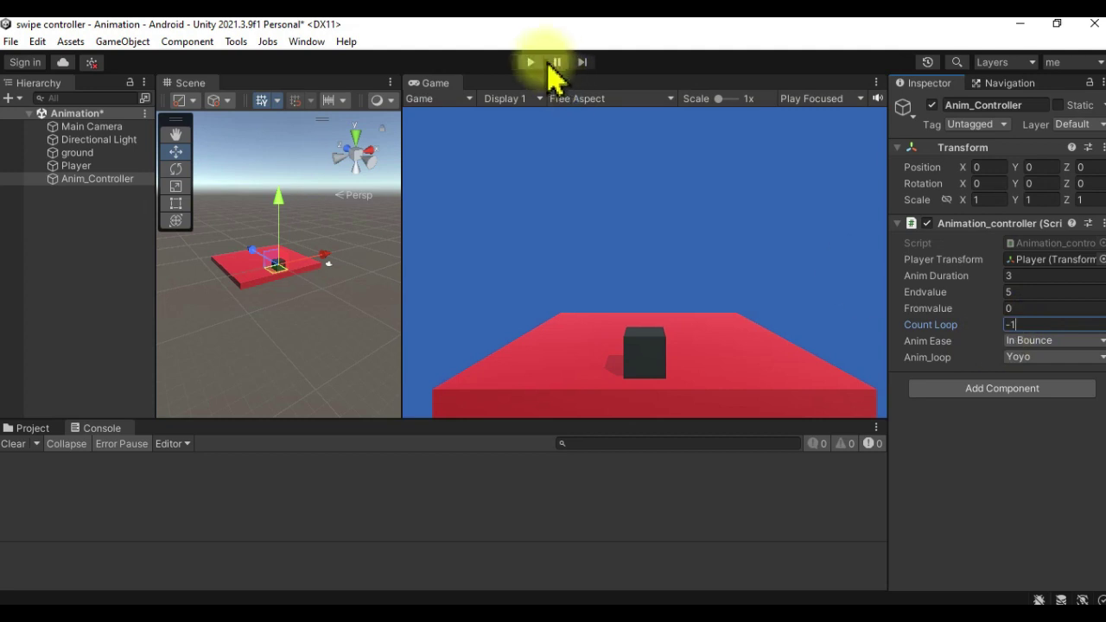
- Play-test the endlessly looping Yoyo bounce, then stop it
left_click(531, 62)
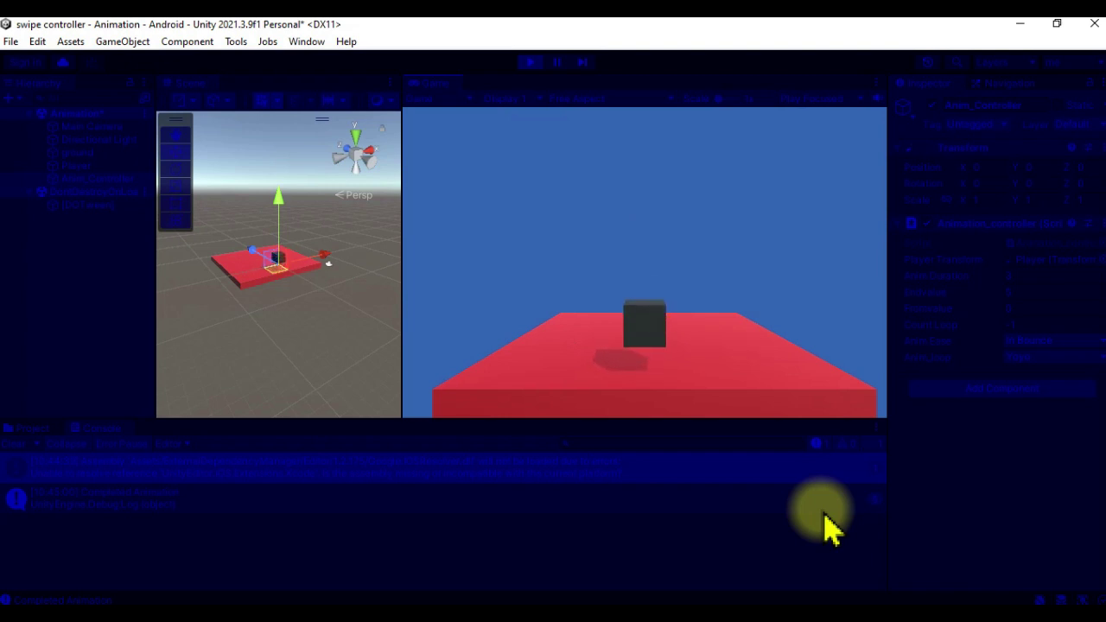
left_click(602, 372)
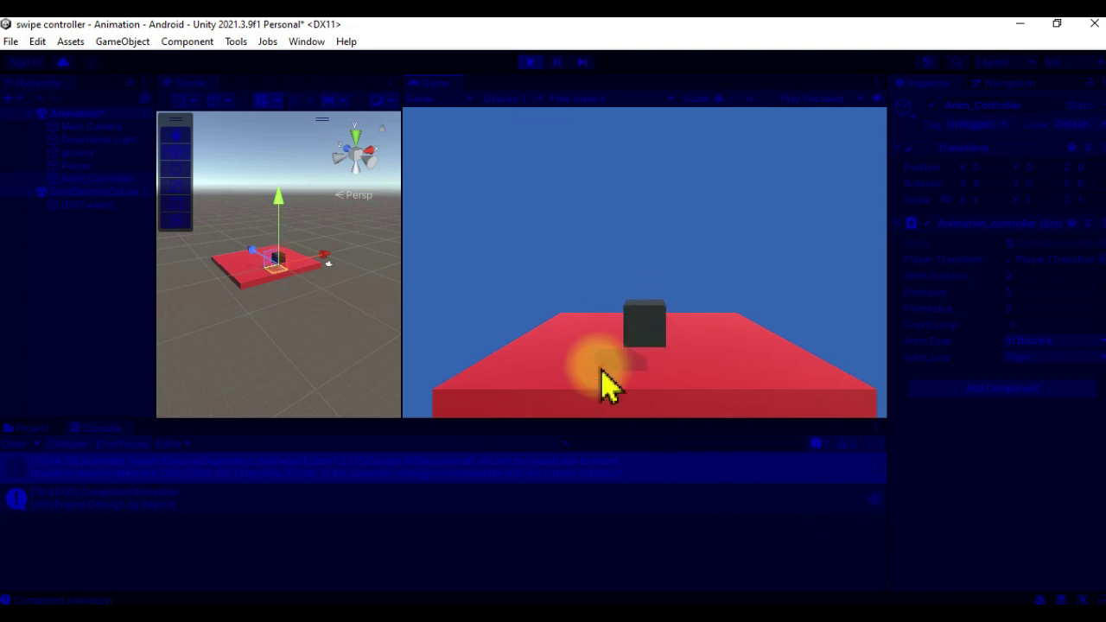
left_click(529, 62)
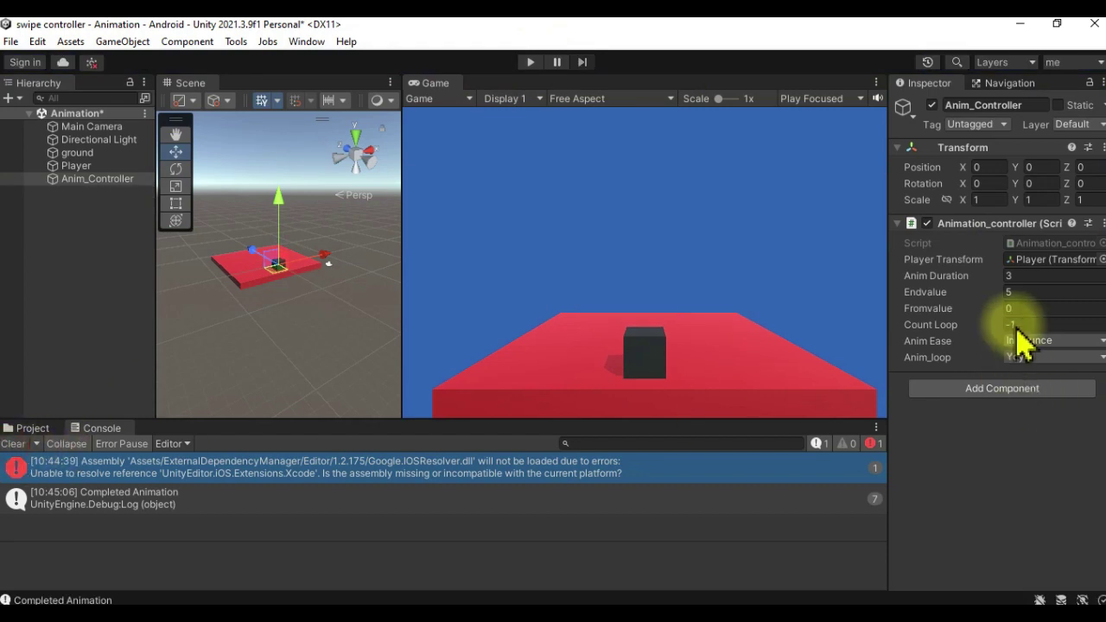
left_click(570, 600)
- Change DOMoveY to DOMoveX in Animation_controller.cs and save the script
left_click(307, 367)
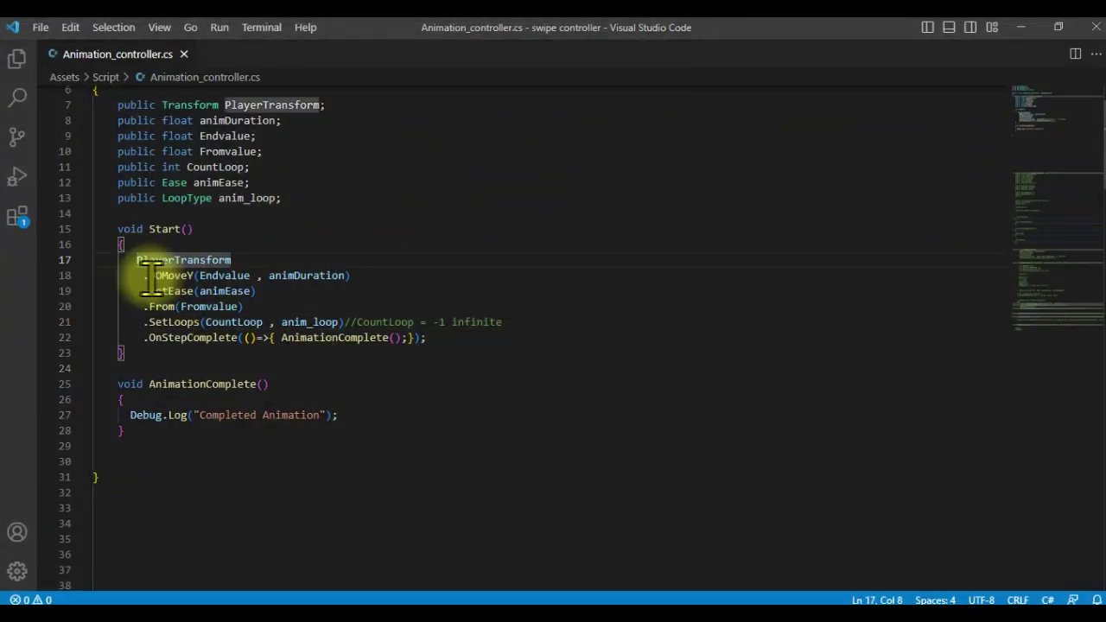
left_click_drag(149, 275, 193, 275)
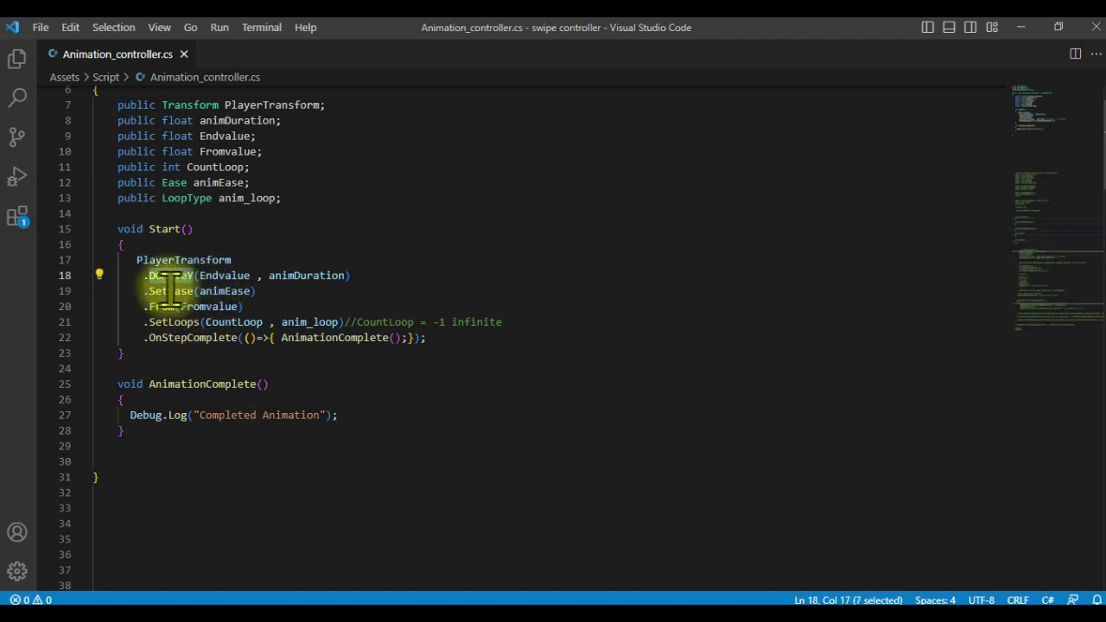
left_click(186, 275)
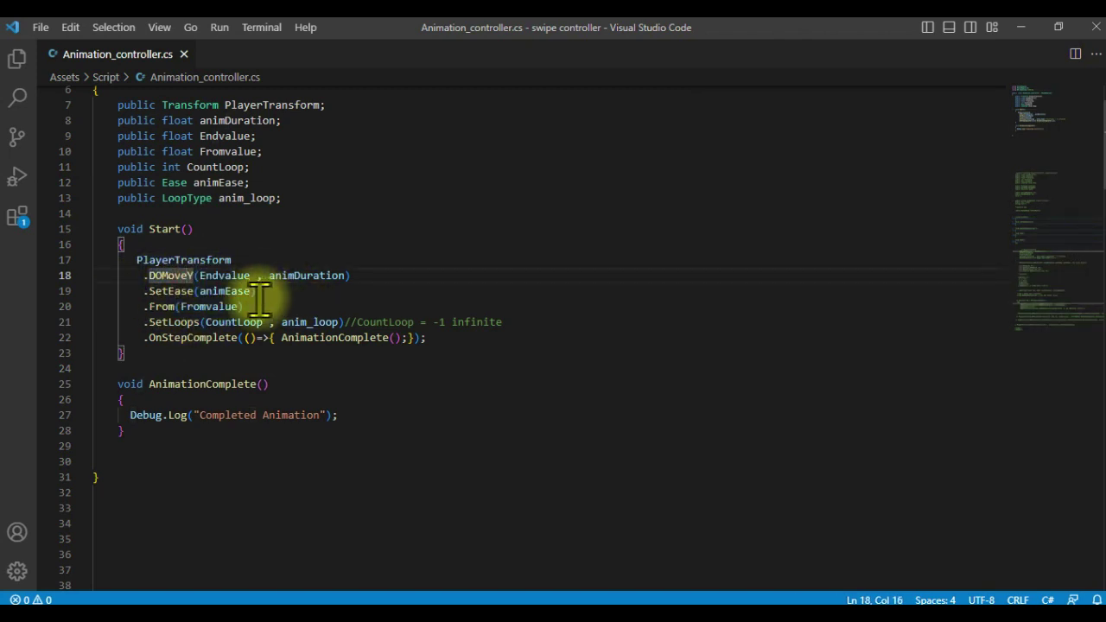
left_click(246, 260)
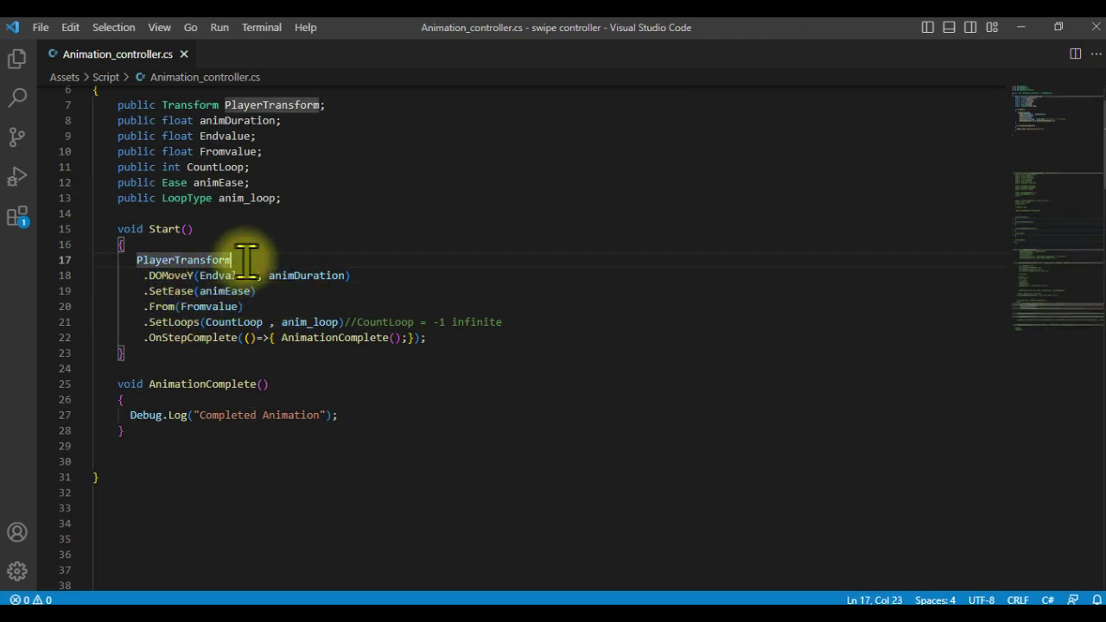
left_click(192, 276)
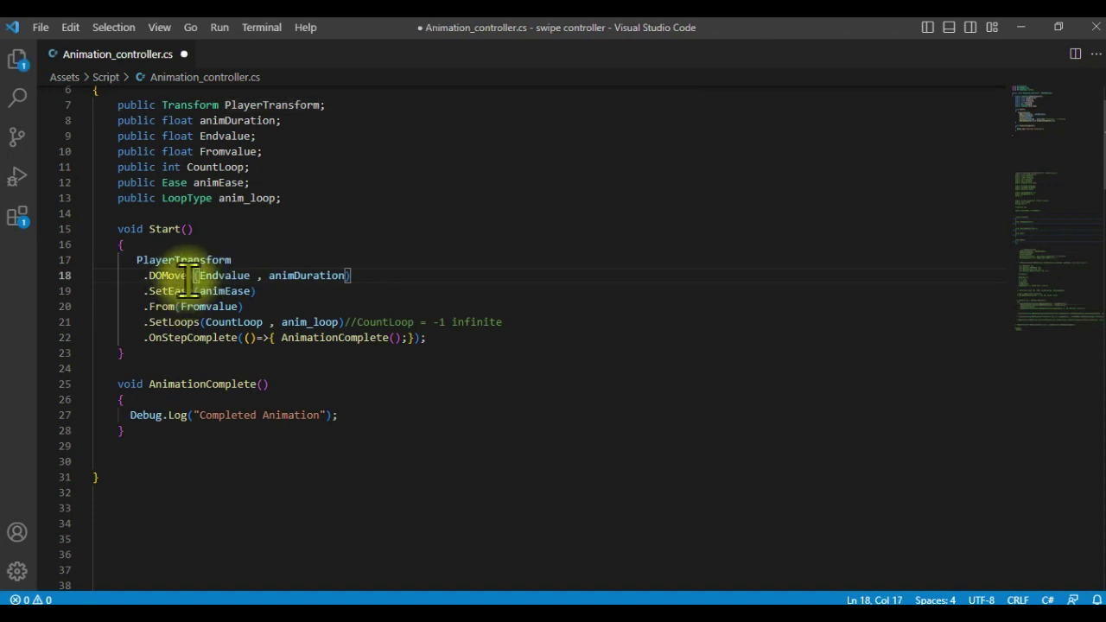
left_click_drag(188, 282, 194, 277)
key("ctrl+s")
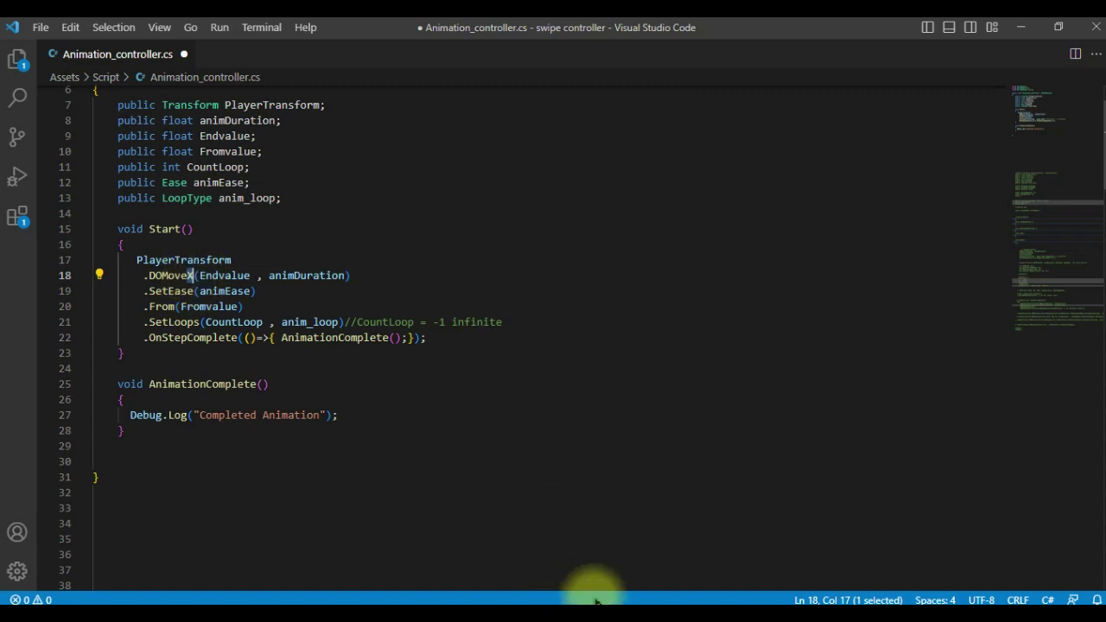
left_click(593, 597)
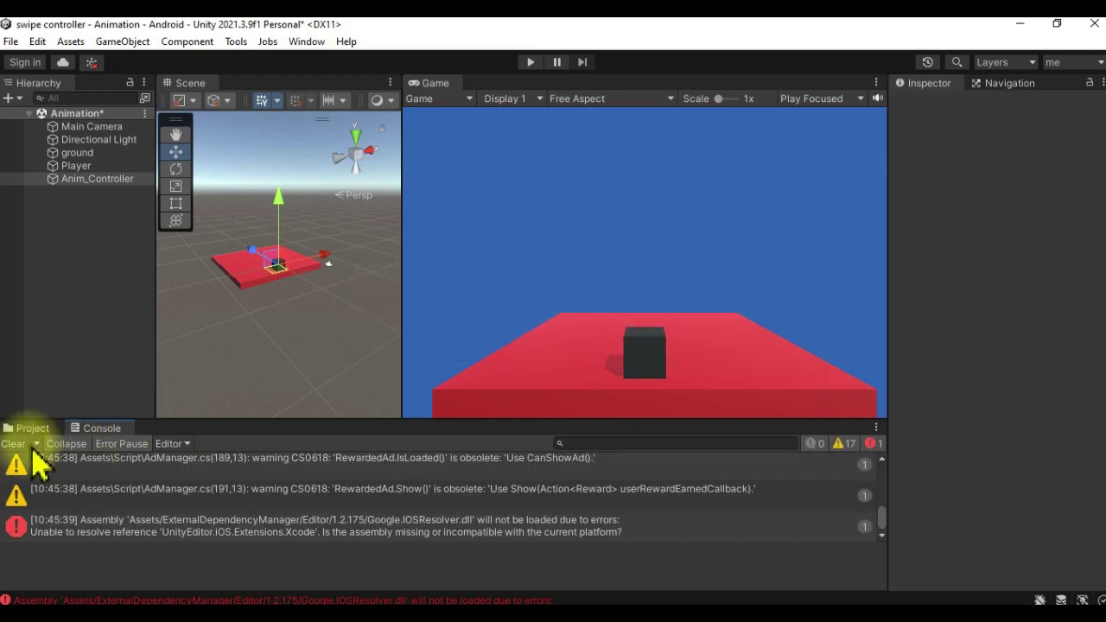
- Clear the console, try then cancel Player X 5, and save the scene
left_click(13, 446)
left_click(33, 427)
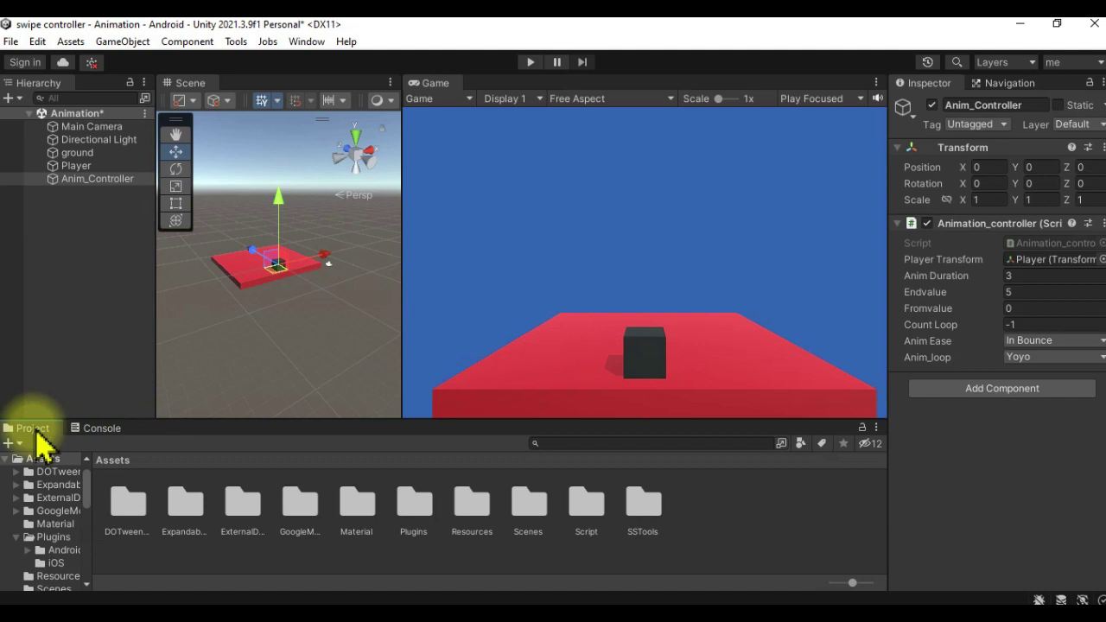
left_click(76, 165)
left_click(976, 167)
type("5")
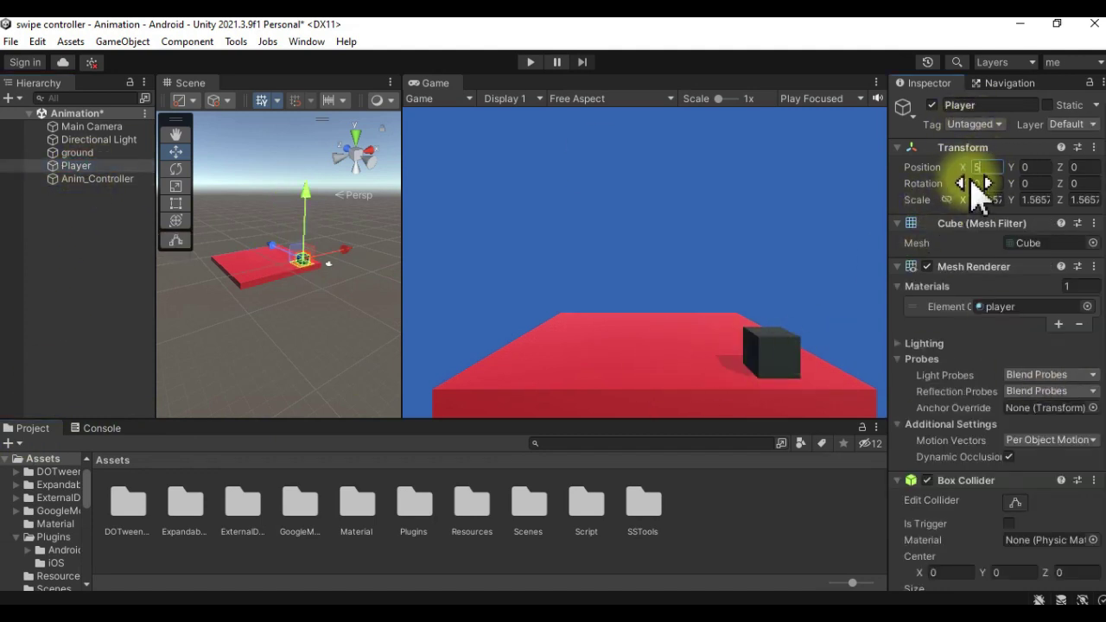
key("Escape")
left_click(97, 178)
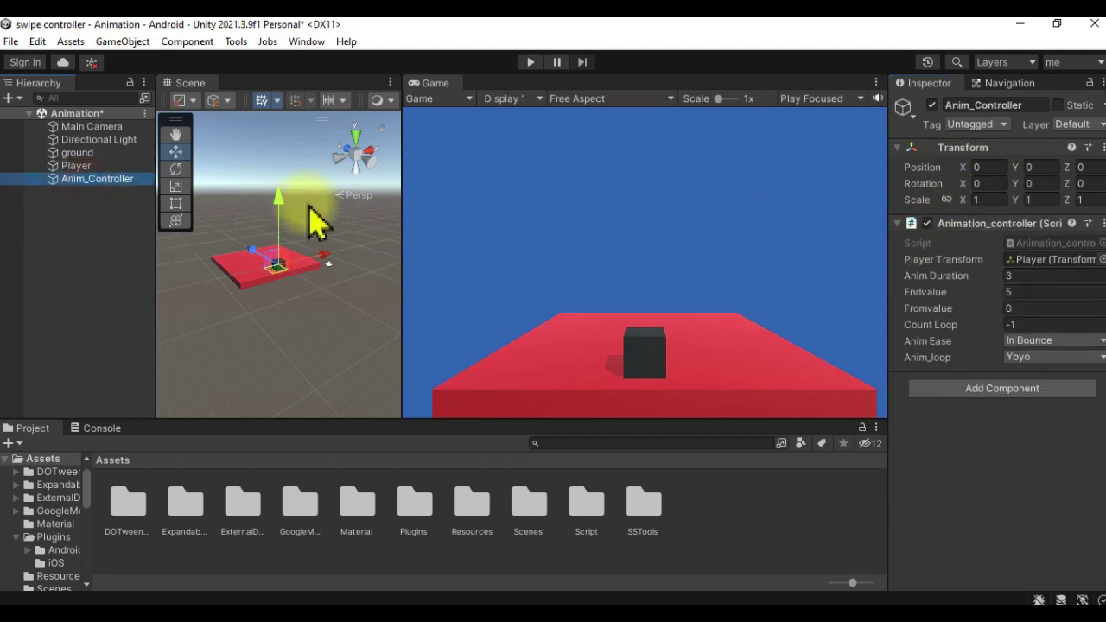
key("ctrl+s")
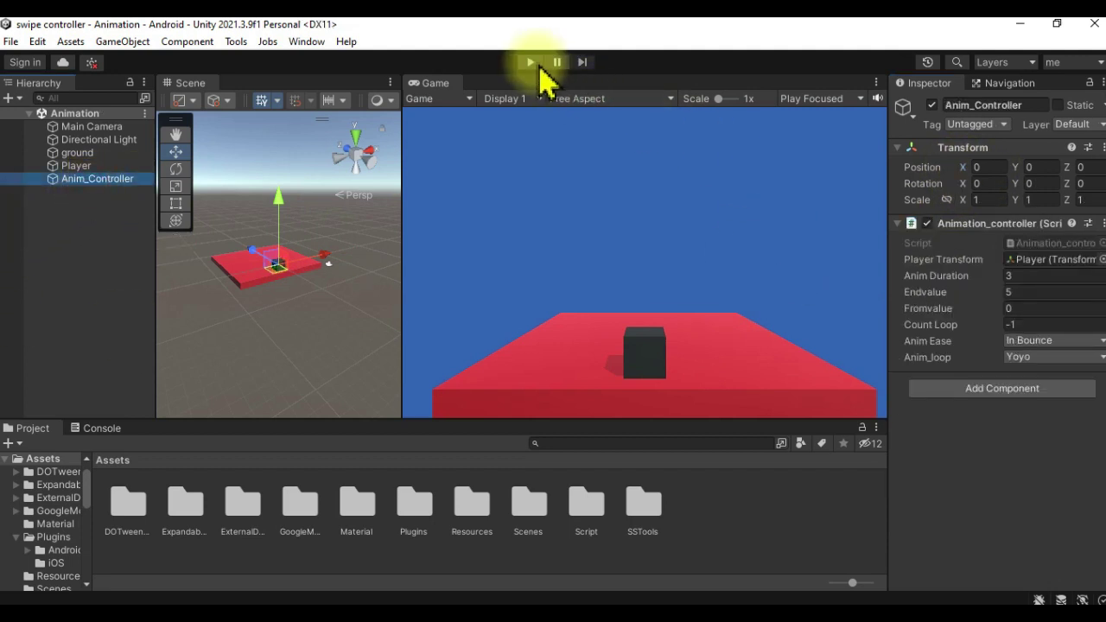
- Play-test the sideways bounce, shorten Anim Duration to 1, and retest
left_click(532, 62)
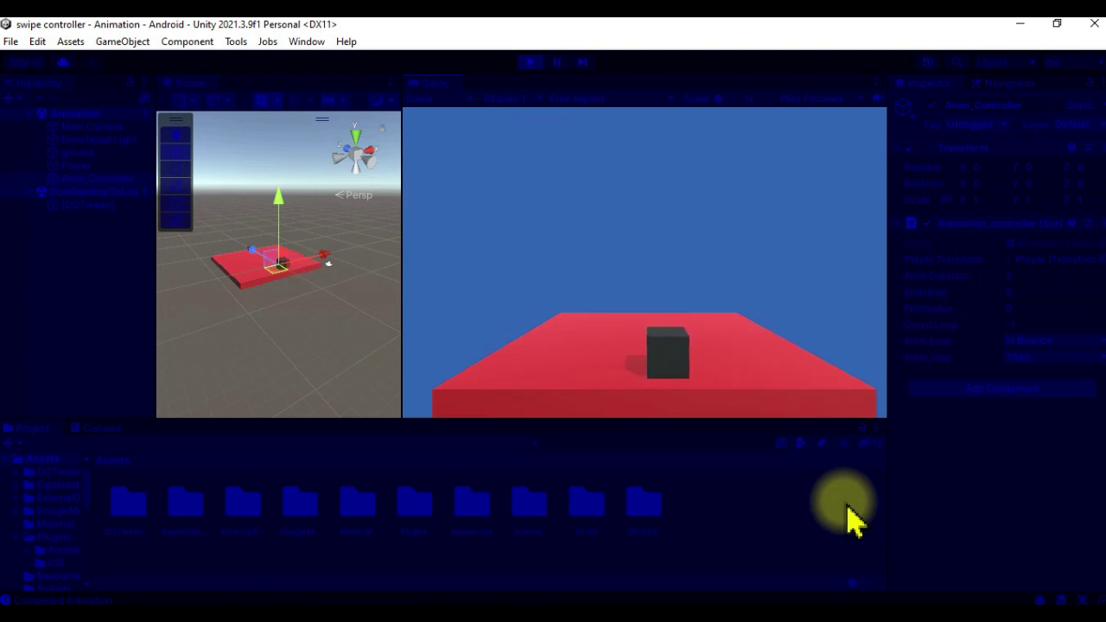
left_click_drag(662, 390, 683, 390)
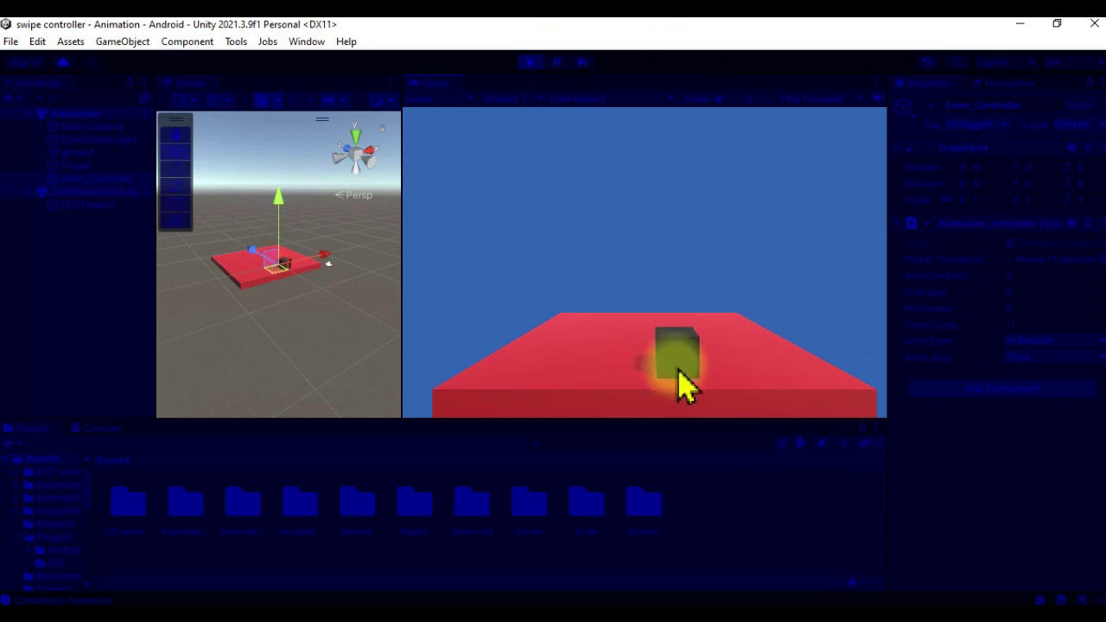
left_click(530, 62)
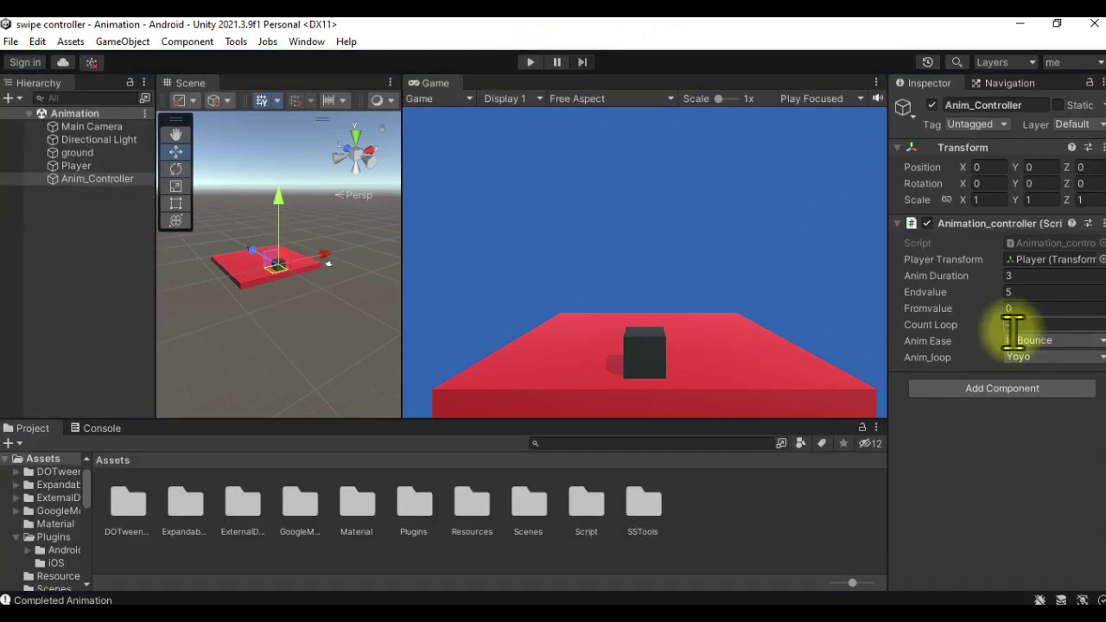
left_click(1009, 275)
type("1")
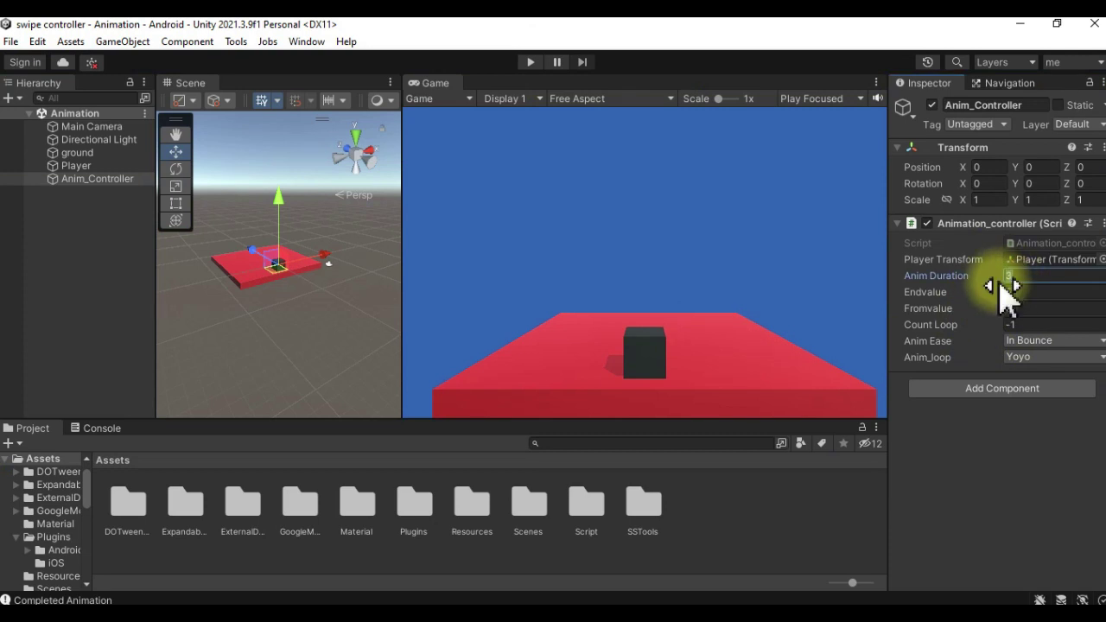
left_click(531, 62)
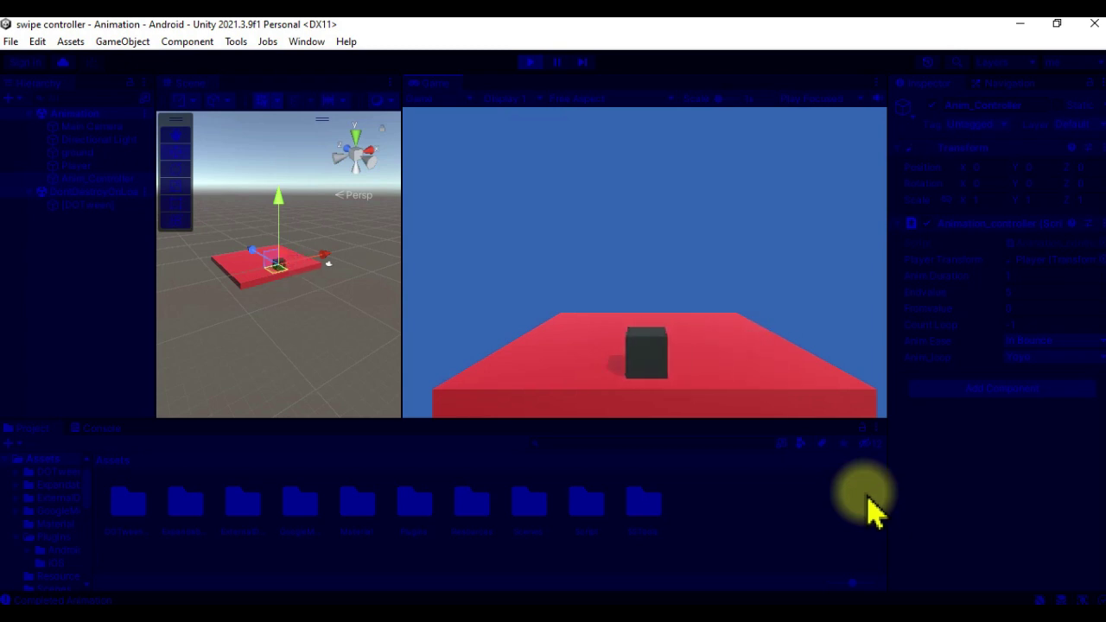
left_click_drag(688, 307, 701, 343)
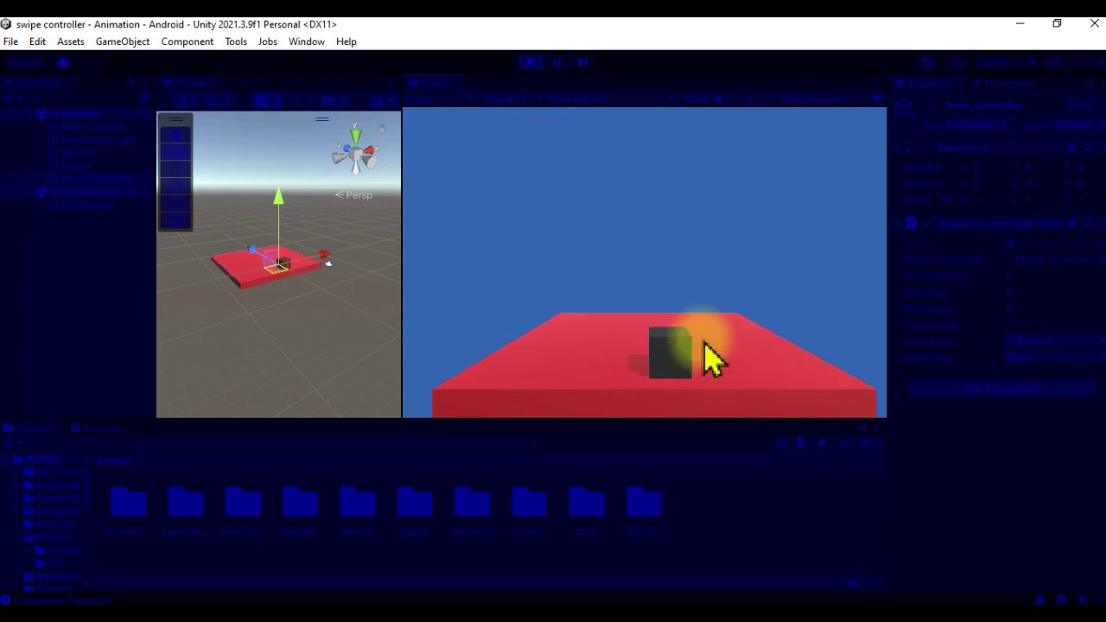
left_click(540, 62)
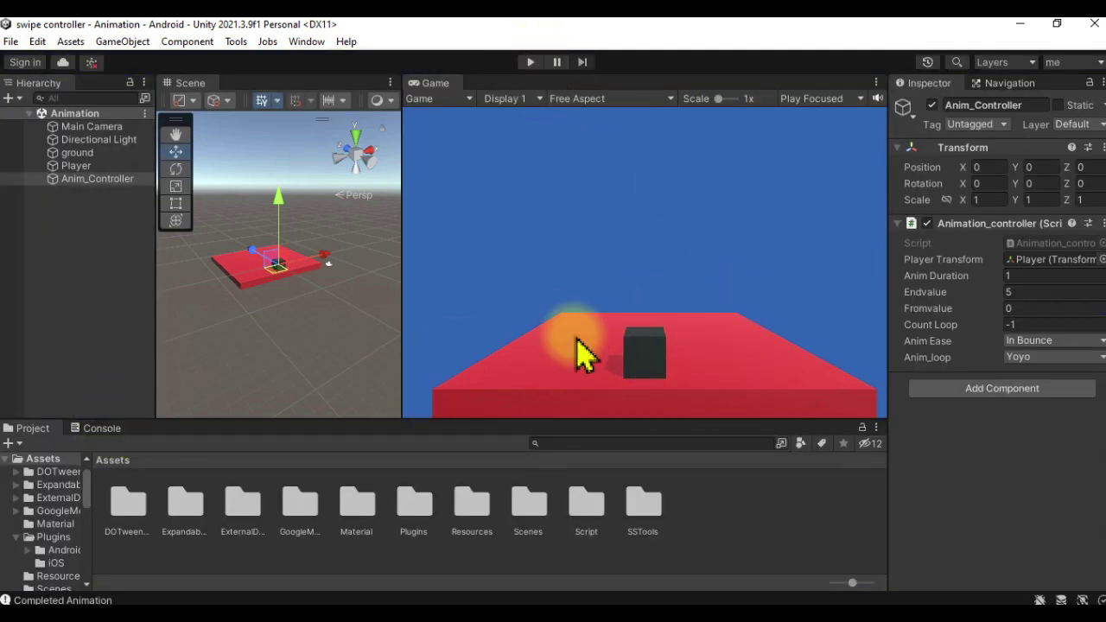
left_click(554, 566)
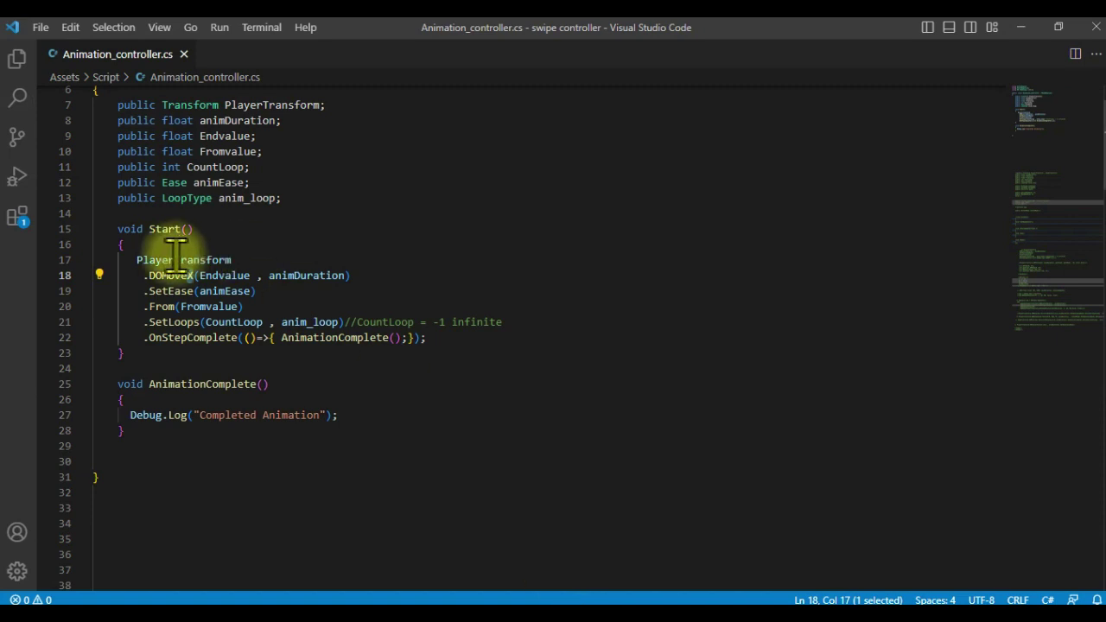
- Scroll through Animation_controller.cs and return to its Start method
key("alt+Tab")
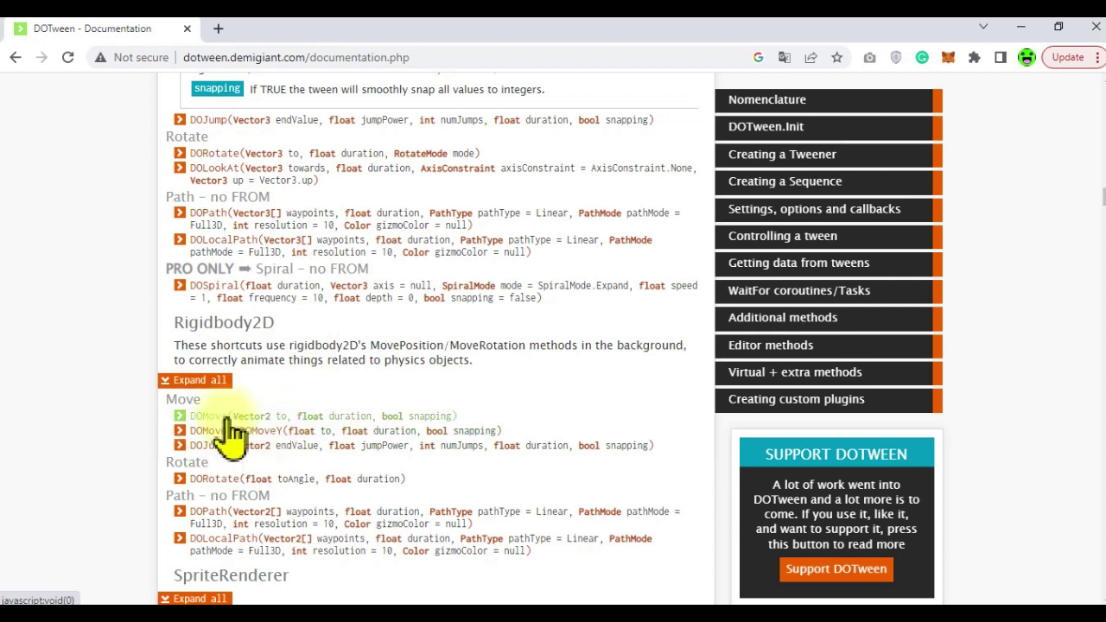
scroll(263, 440, "down", 1)
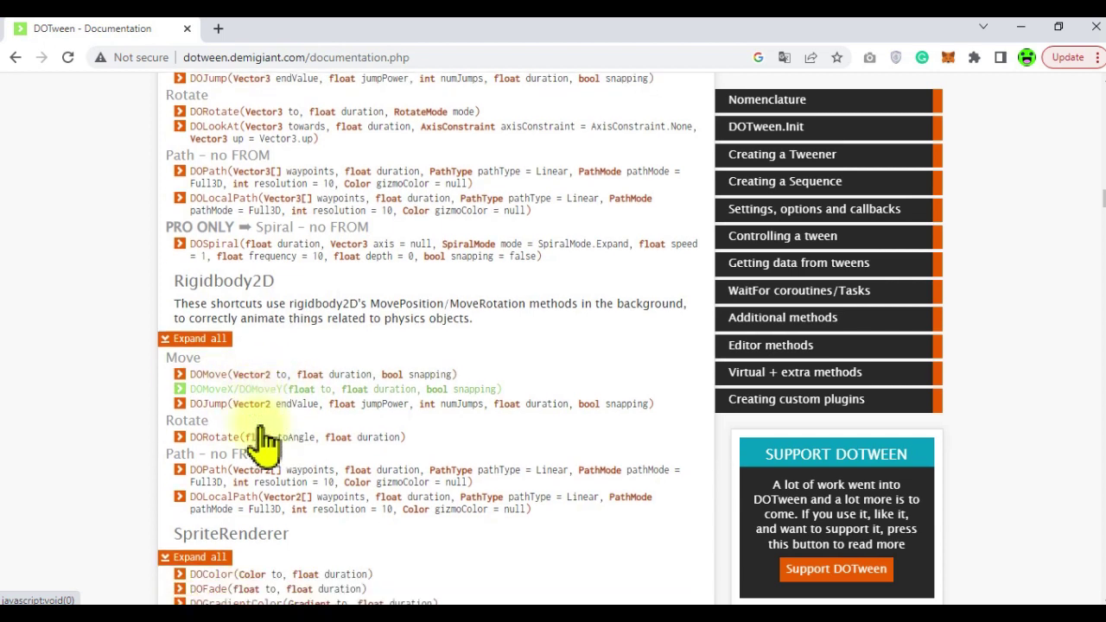
scroll(259, 444, "down", 2)
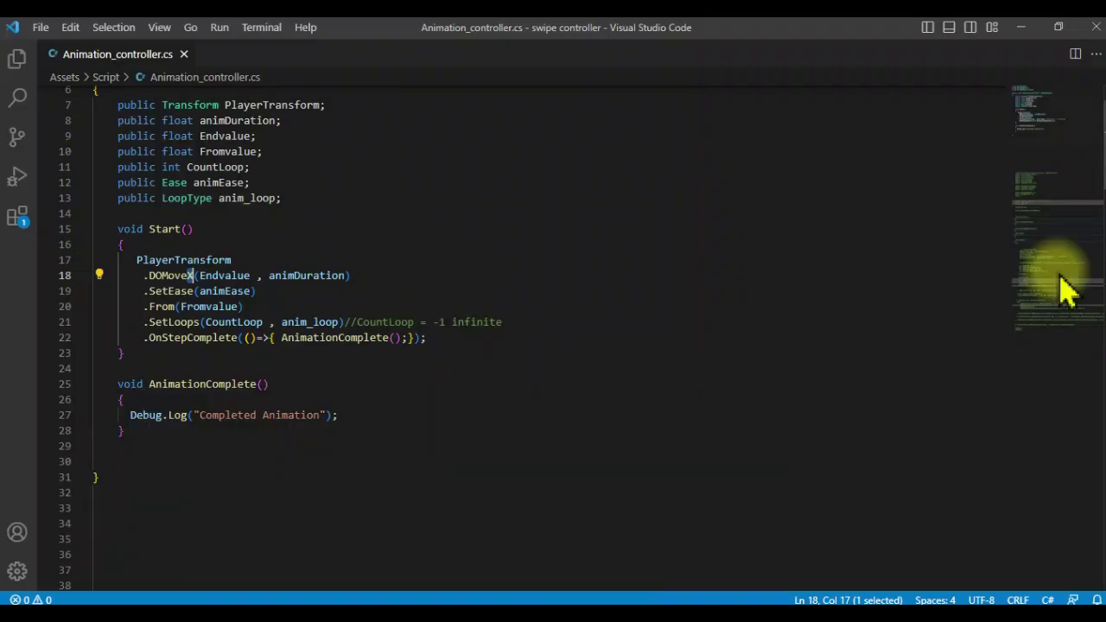
scroll(1079, 358, "down", 15)
scroll(1069, 471, "down", 15)
scroll(1071, 450, "up", 4)
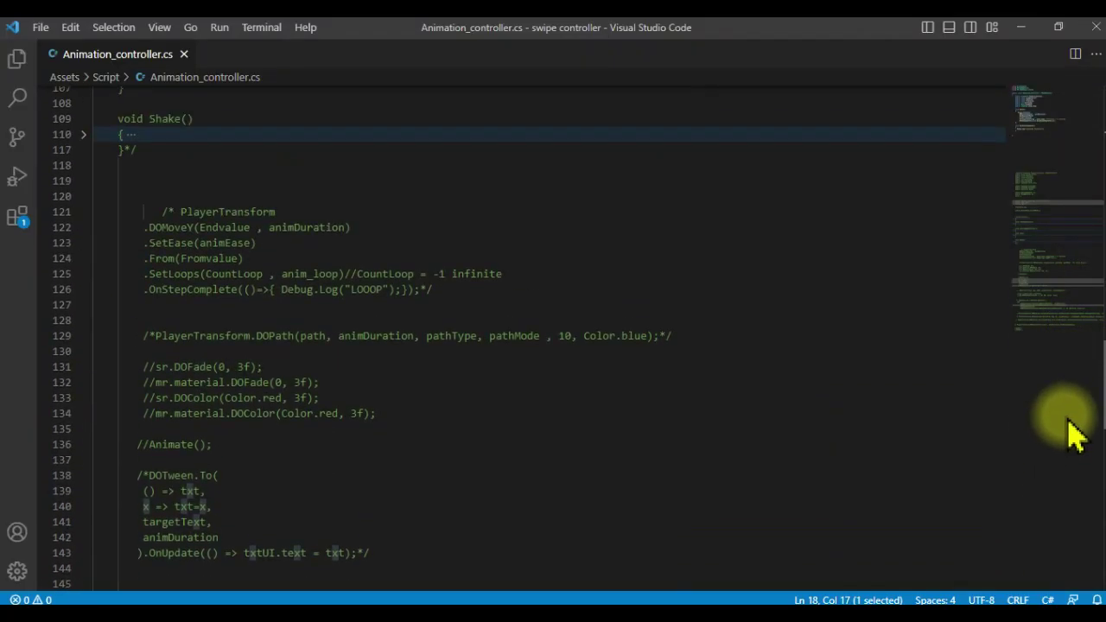
scroll(1064, 492, "down", 8)
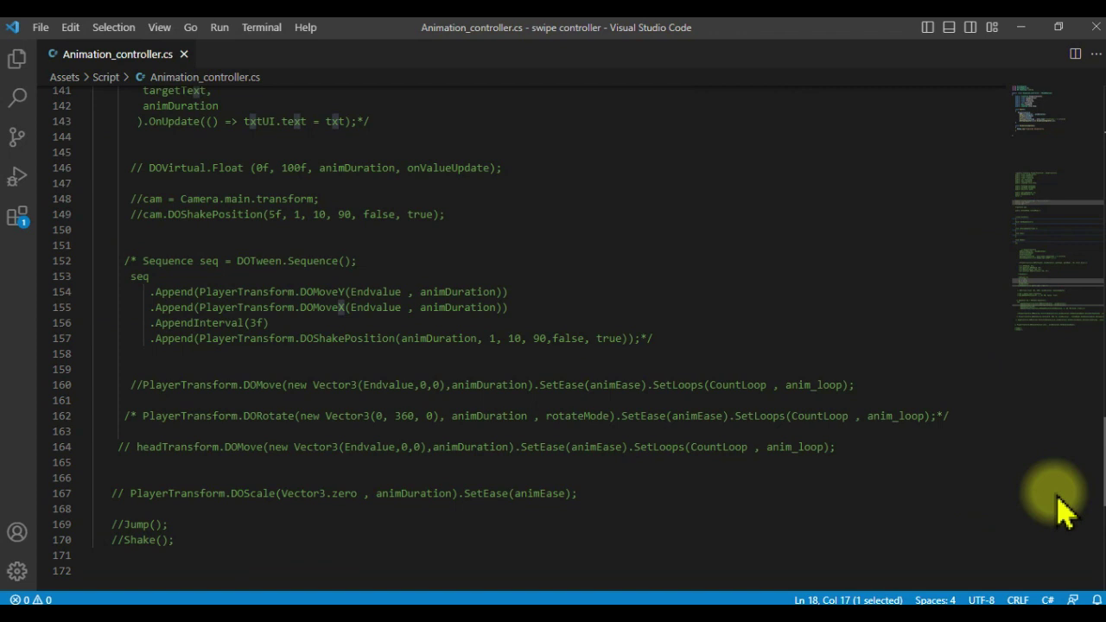
scroll(1068, 153, "up", 20)
scroll(338, 341, "up", 7)
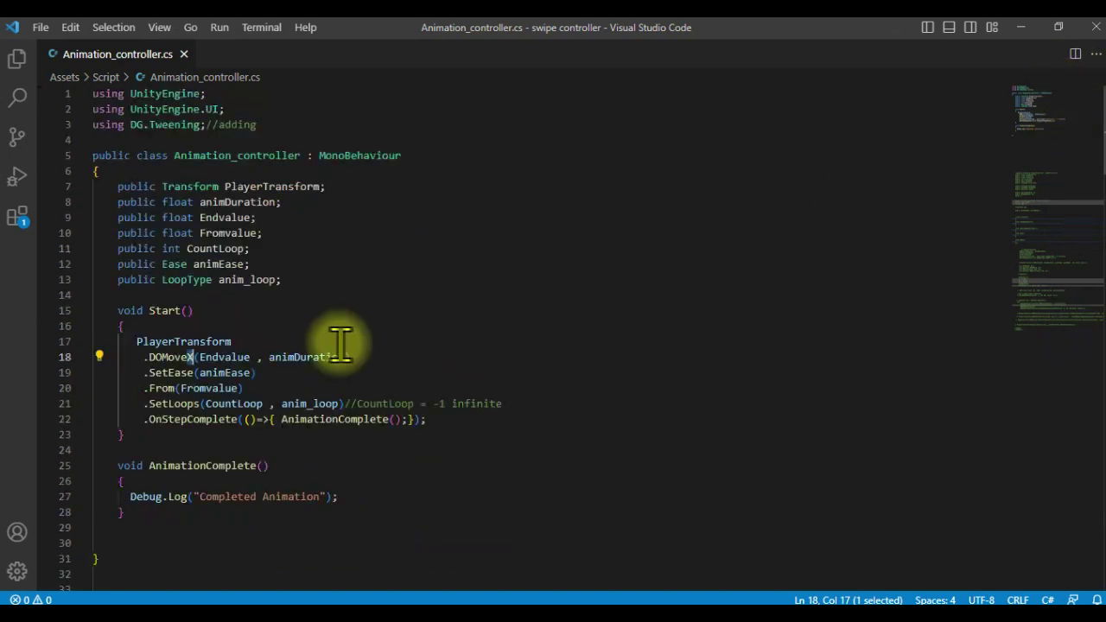
- Change DOMoveX to DOMove with new Vector3(Endvalue, Endvalue, Endvalue) as its target
left_click(197, 373)
left_click(196, 356)
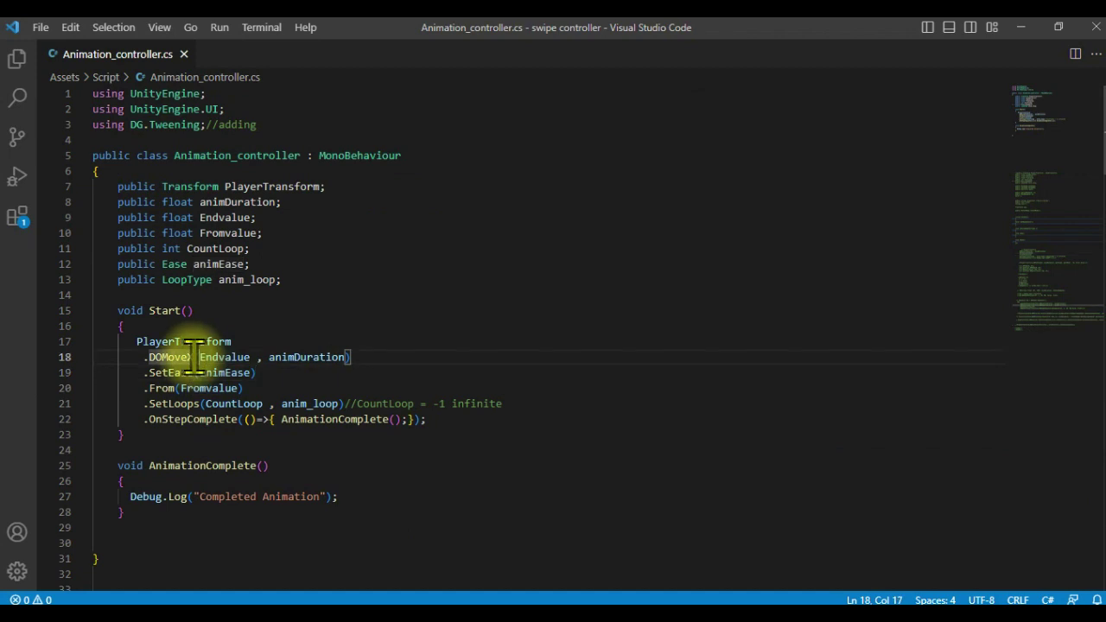
key("Delete")
key("Left")
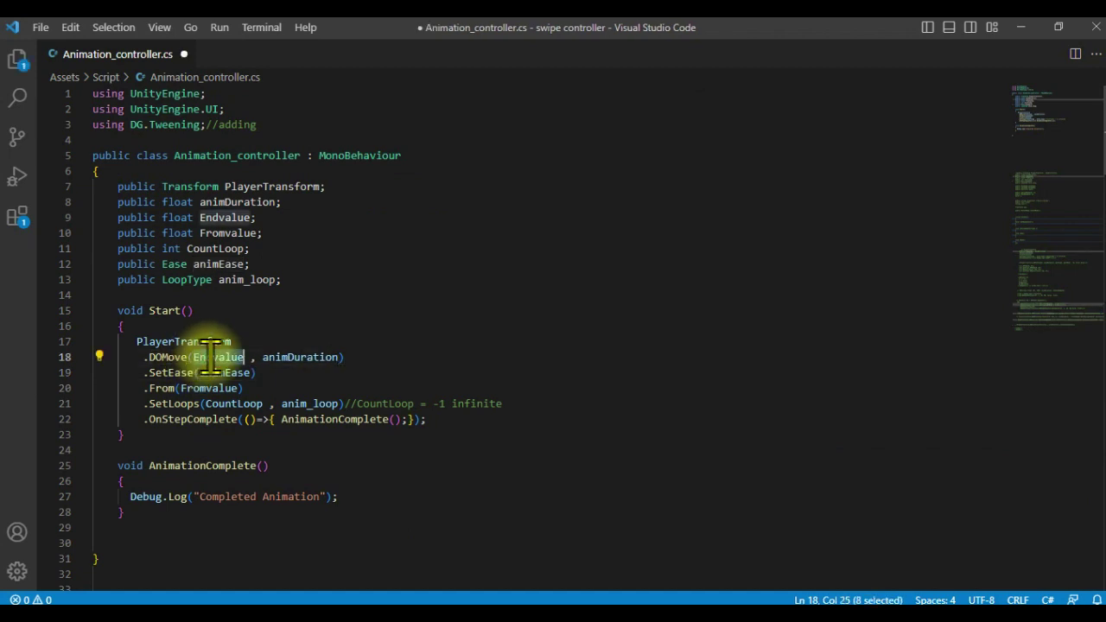
type("new ")
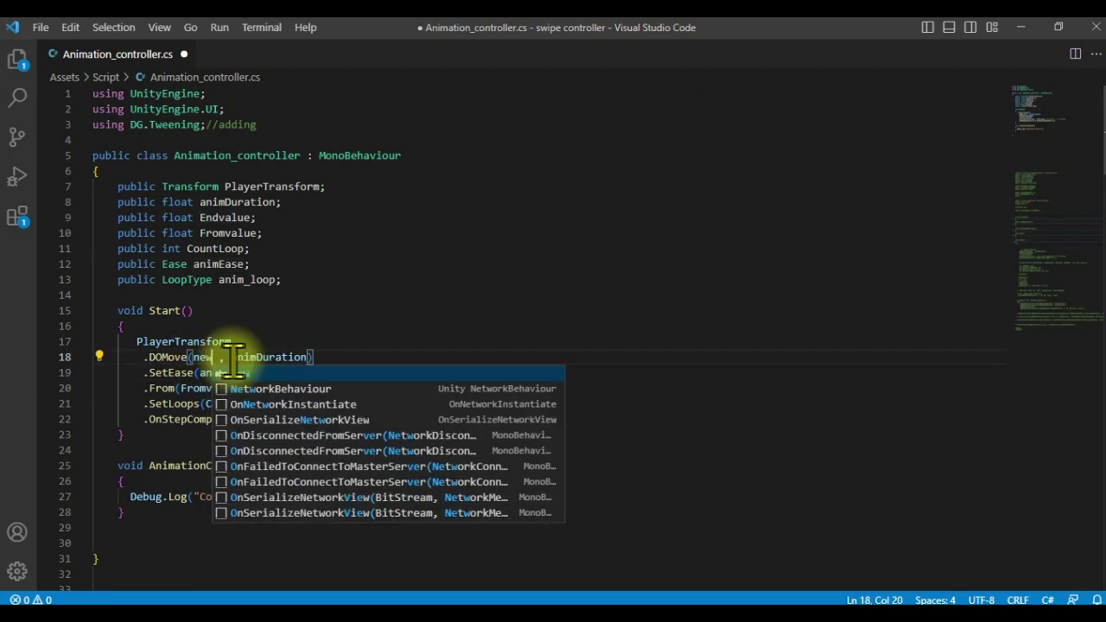
type("Vector3(")
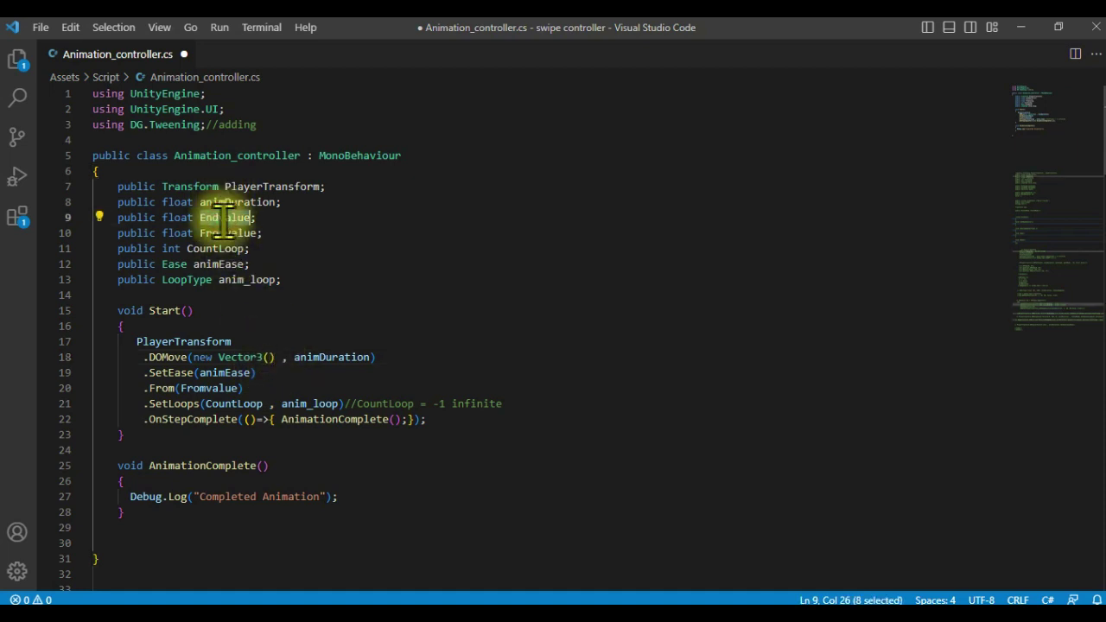
left_click(269, 357)
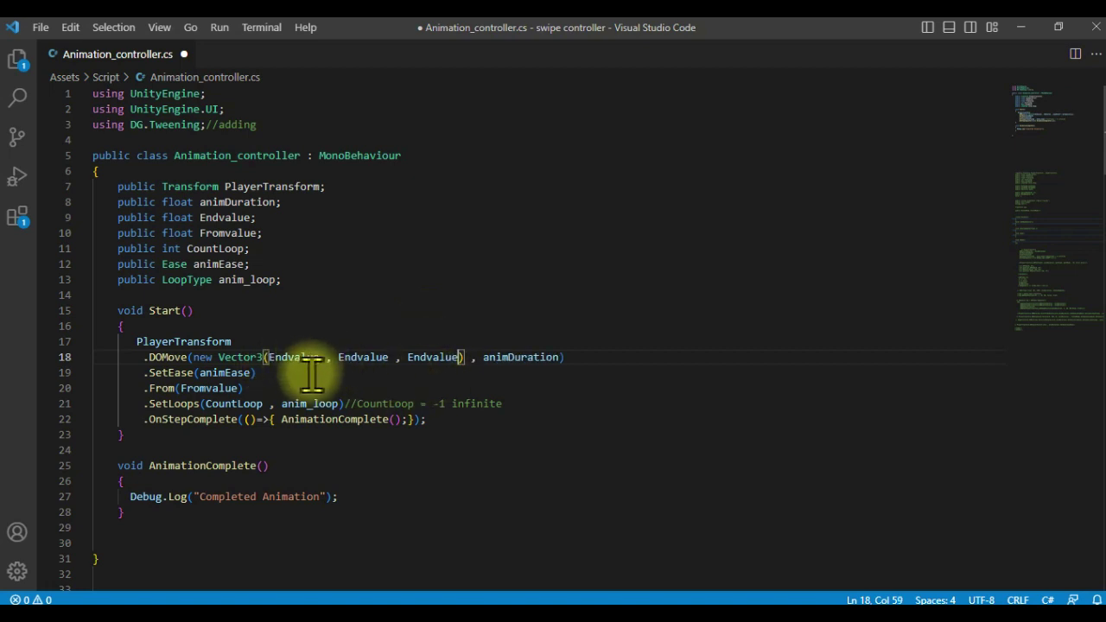
left_click(286, 357)
left_click(432, 356)
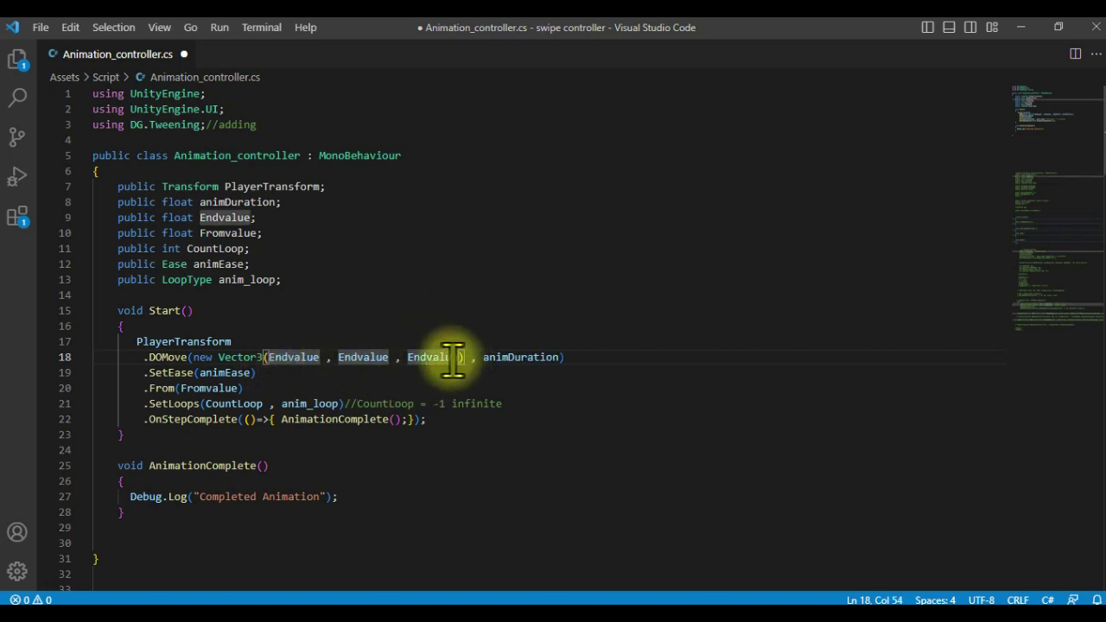
- Save the script and switch back to Unity
key("ctrl+s")
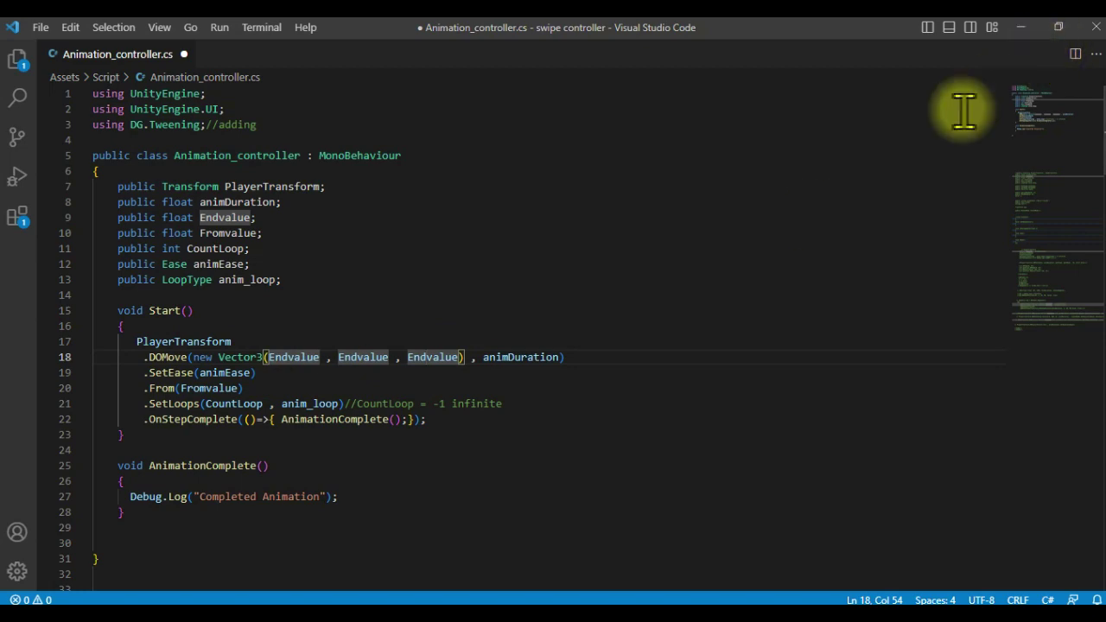
left_click(1021, 27)
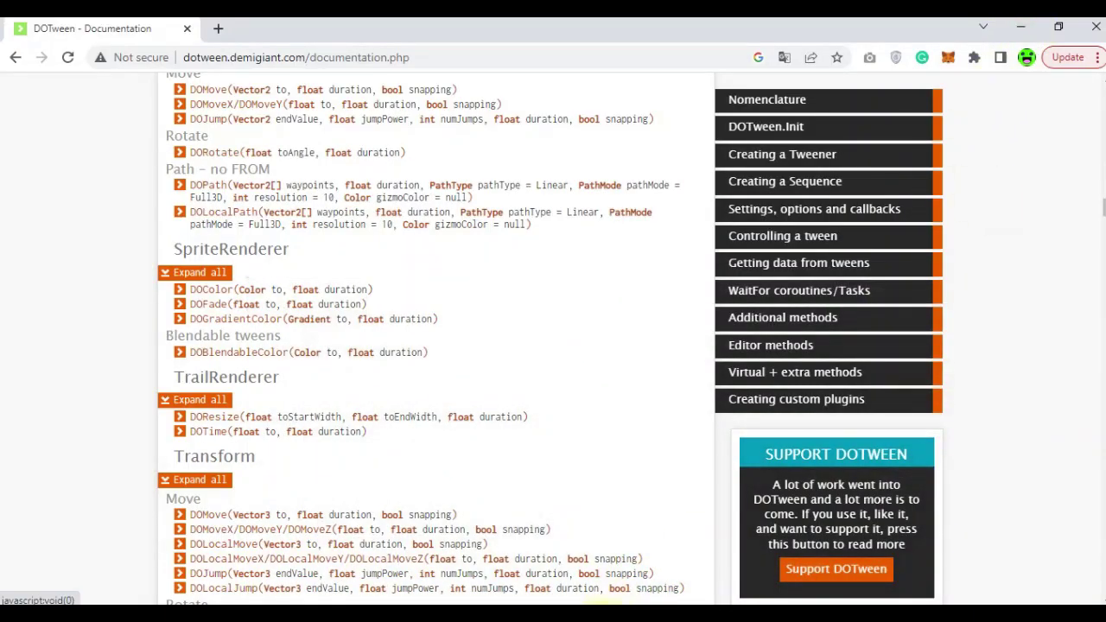
key("alt+Tab")
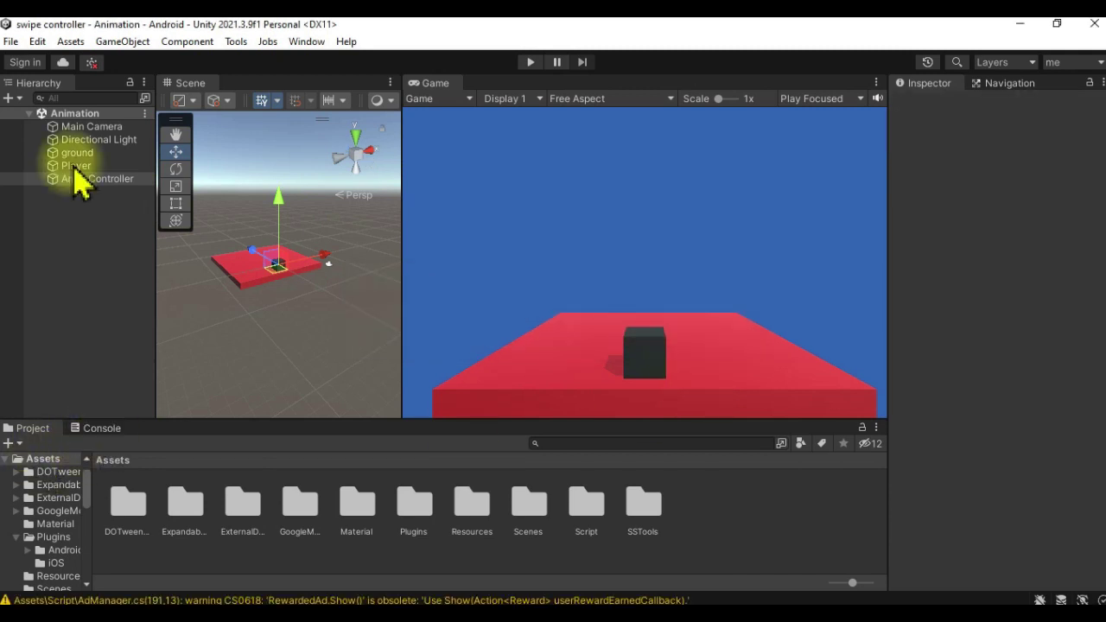
- Select the Player cube and move it to position 5, 5, 5 to preview the target
left_click(95, 428)
left_click(32, 428)
left_click(76, 165)
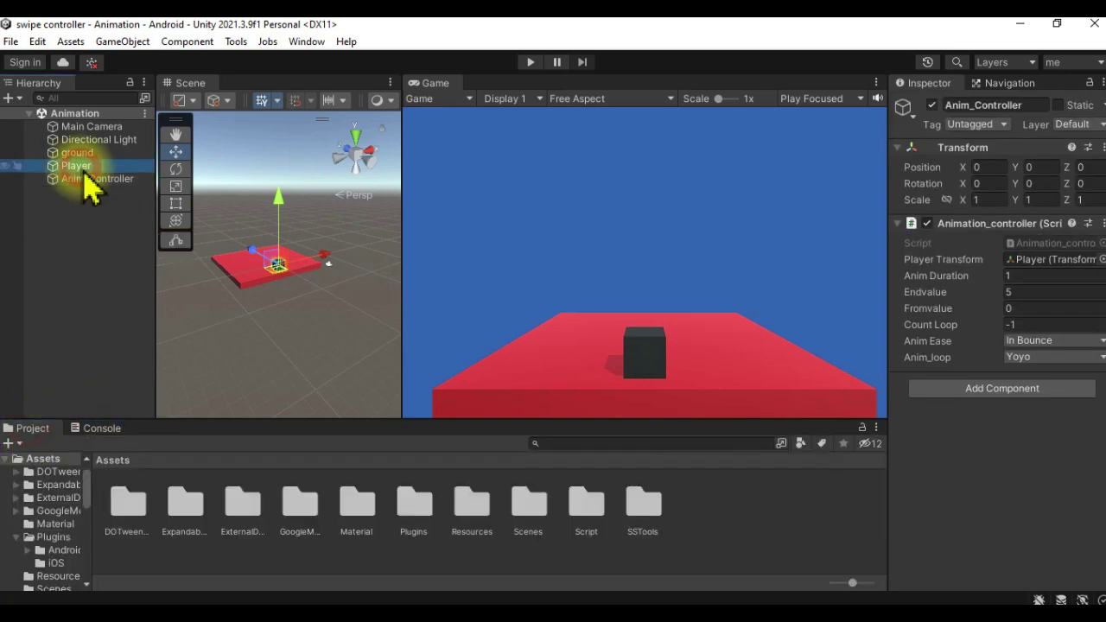
left_click(984, 166)
type("5")
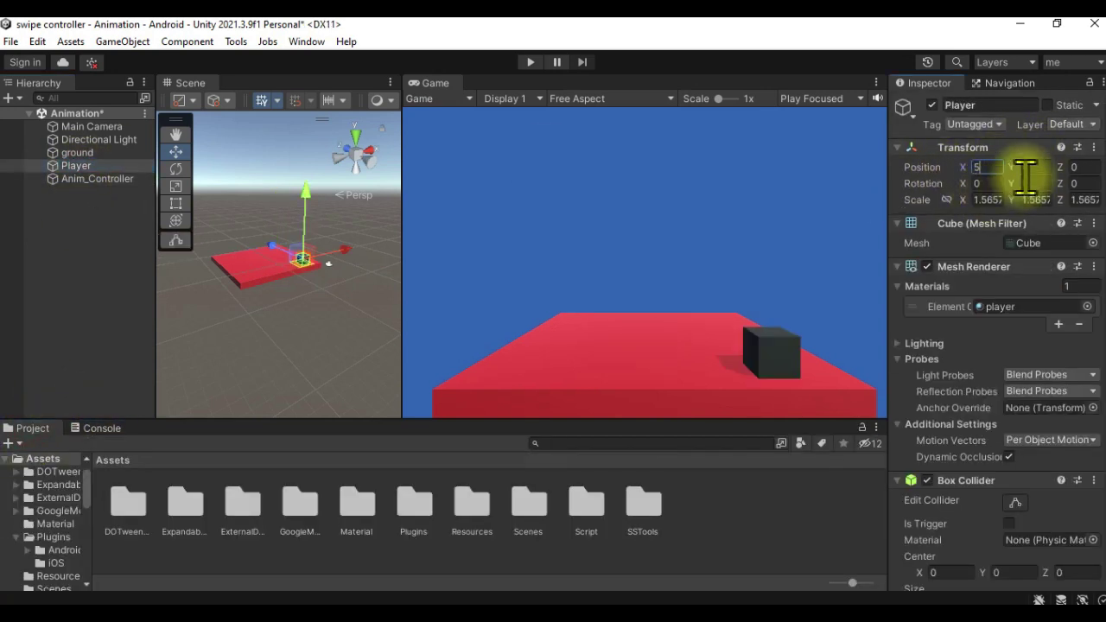
left_click(1028, 167)
type("5")
left_click(1079, 166)
type("5")
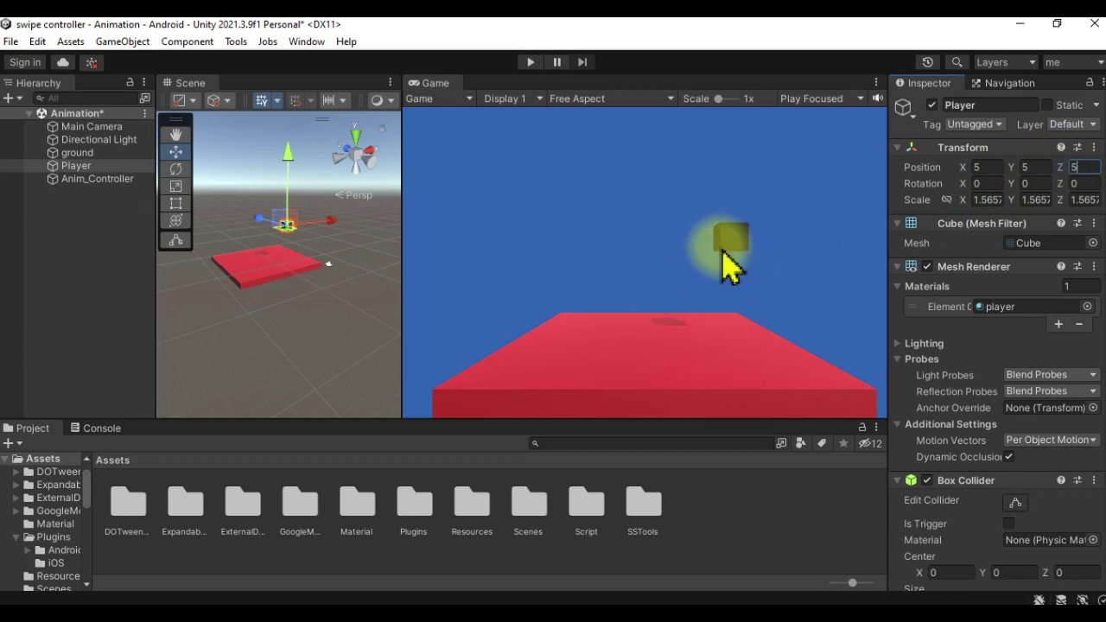
- Reset the Player's position to 0, 0, 0, then select Anim_Controller's Anim Duration field
left_click(987, 167)
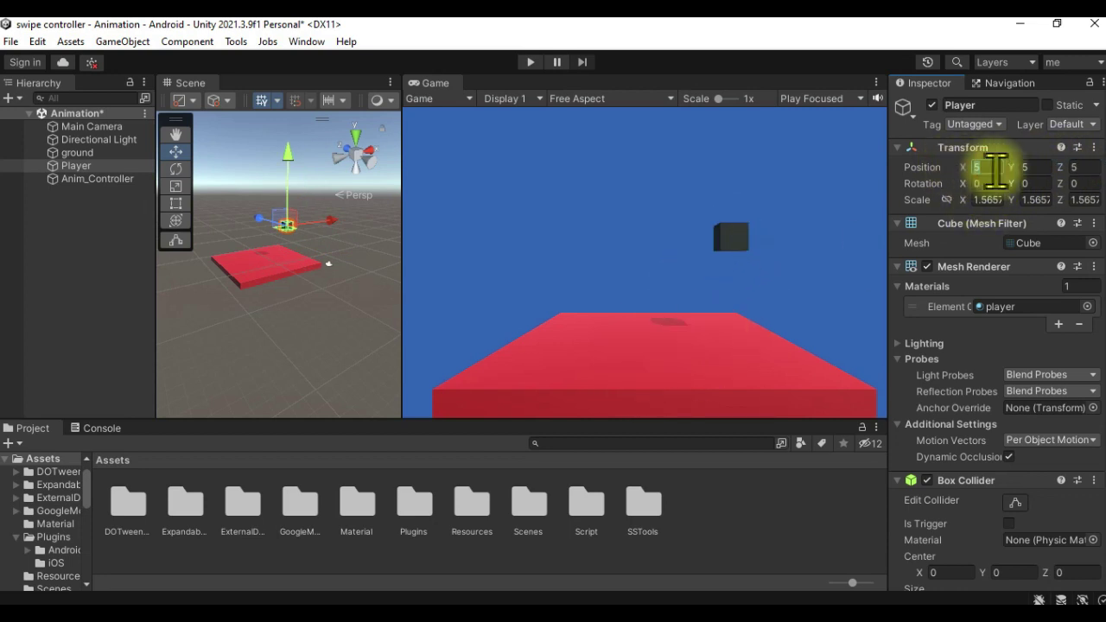
type("0")
left_click(1032, 167)
type("0")
left_click(1079, 167)
type("0")
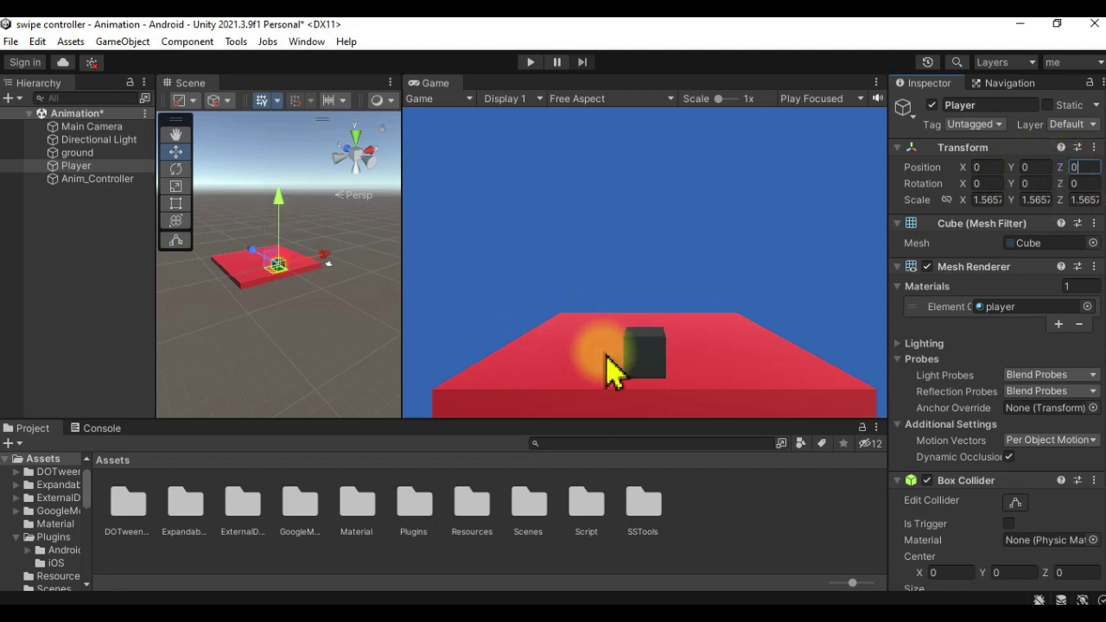
left_click(98, 179)
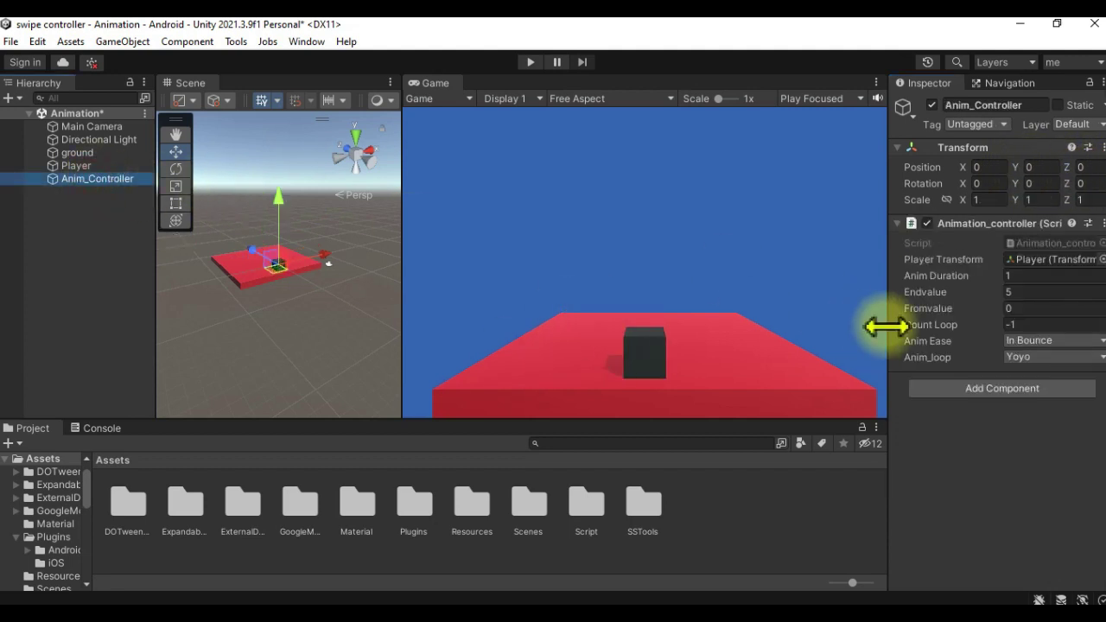
left_click(999, 276)
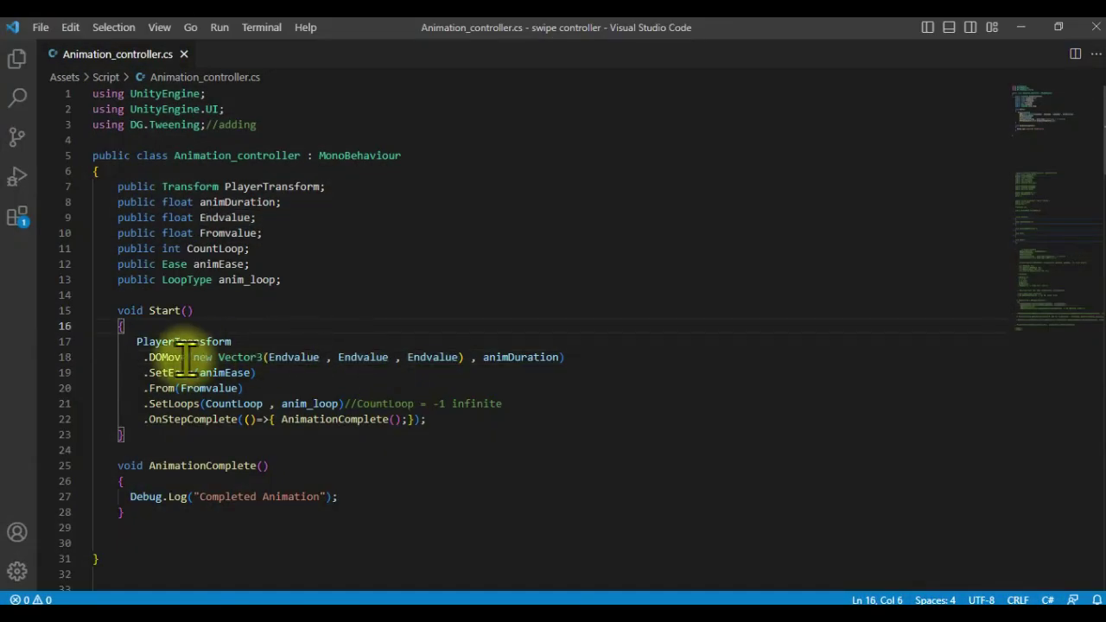
- Play the scene and watch the Player cube move diagonally in a widened Scene view
mouse_move(187, 356)
left_mouse_down()
mouse_move(149, 356)
mouse_move(464, 357)
left_mouse_up()
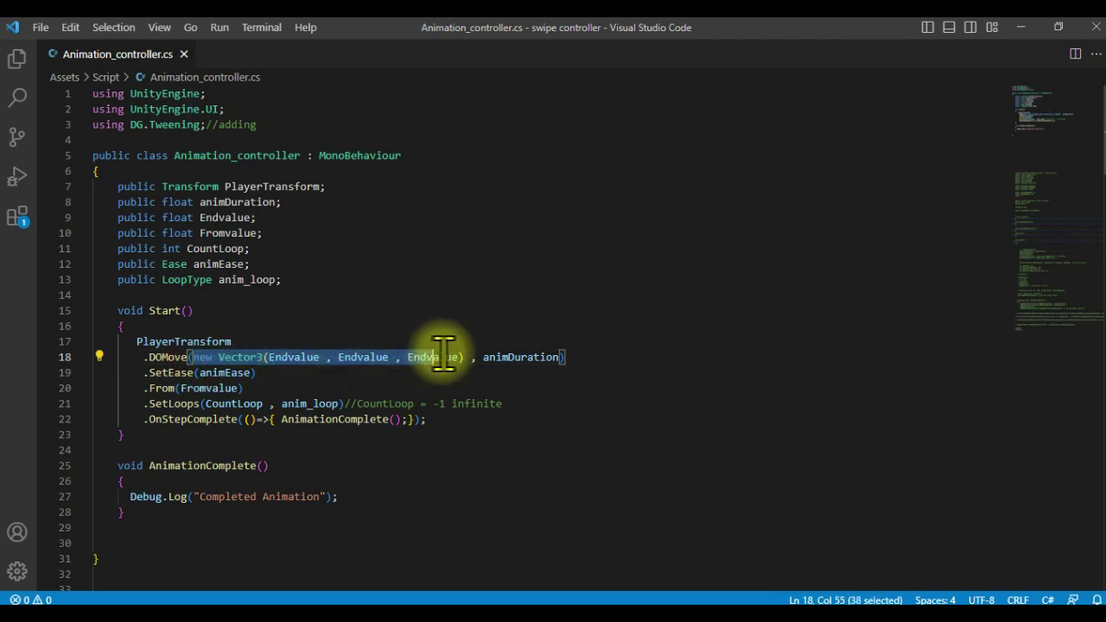
left_click(1020, 27)
left_click(531, 61)
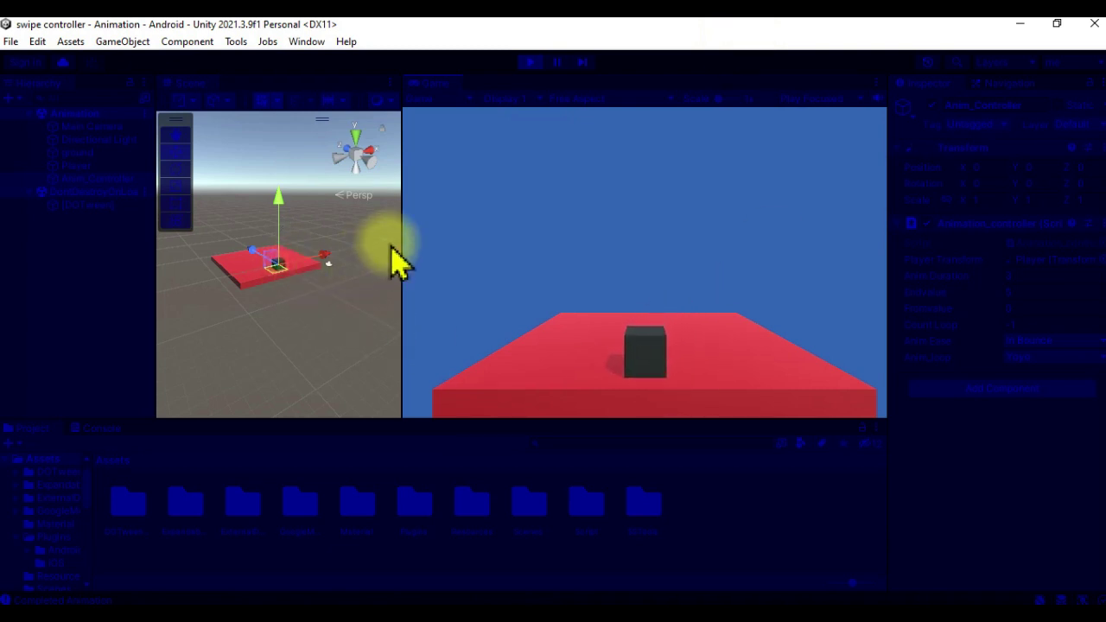
left_click_drag(413, 234, 578, 256)
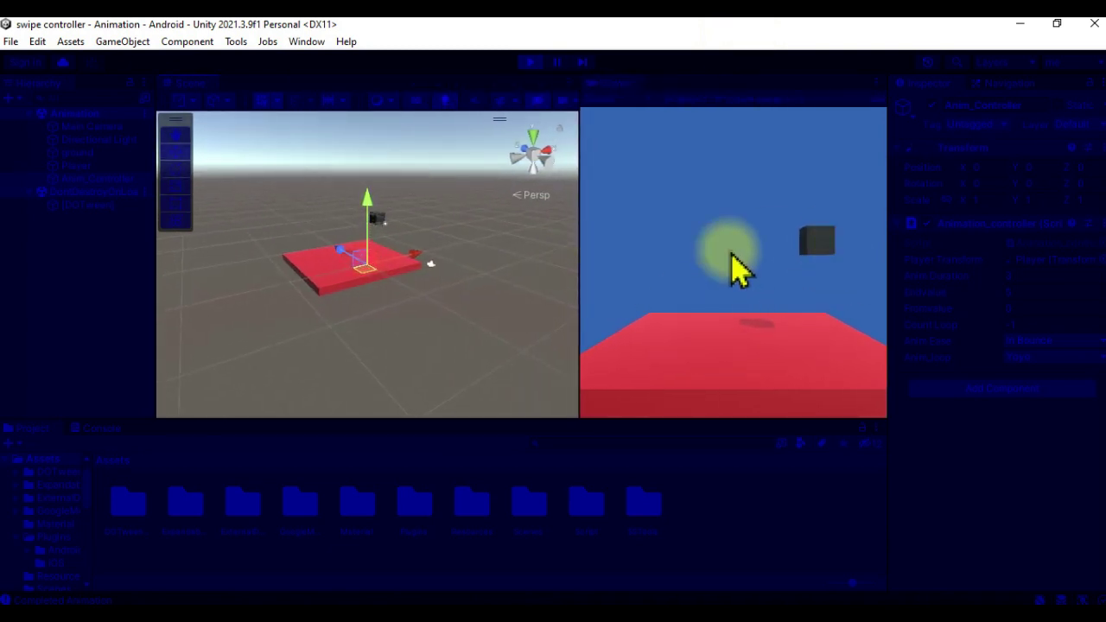
left_click(78, 165)
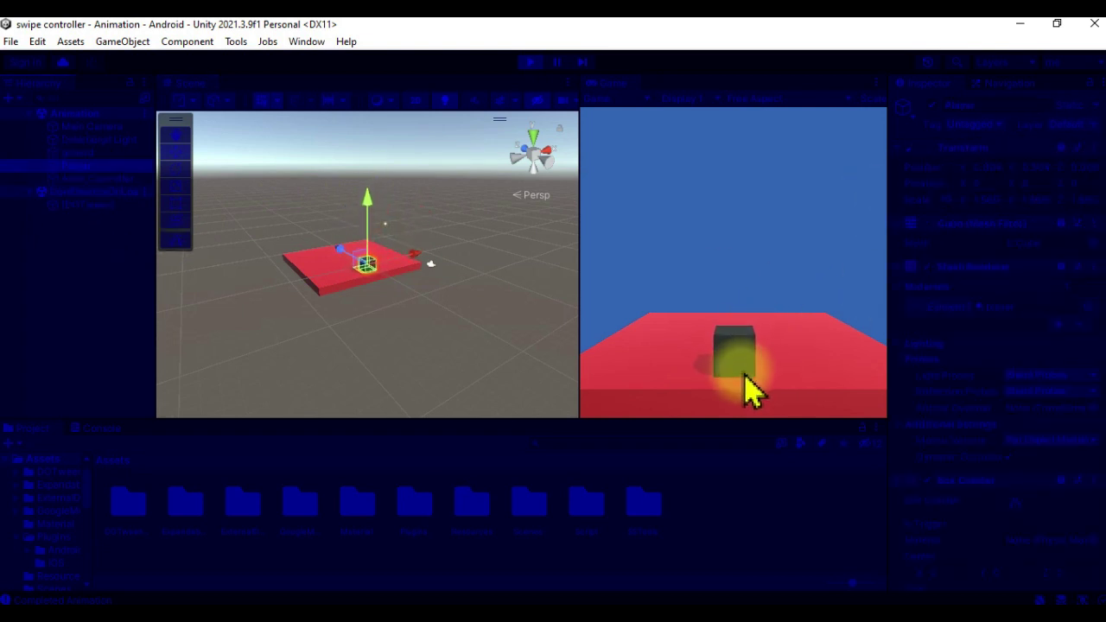
left_click_drag(755, 366, 852, 247)
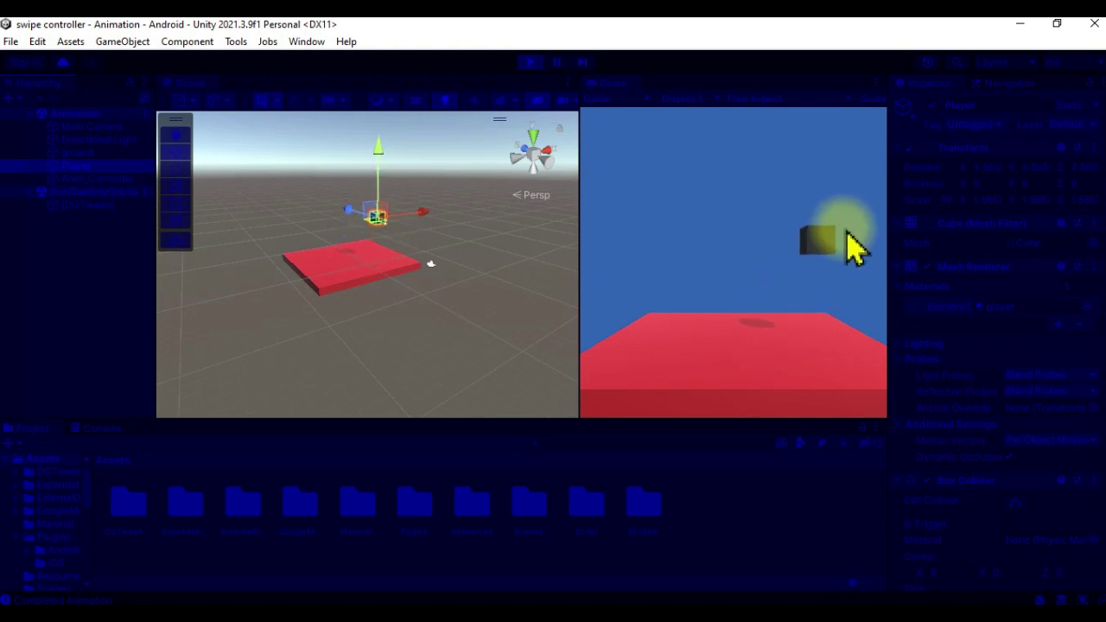
- Stop playback, widen the Game view again and return to the script
left_click(529, 62)
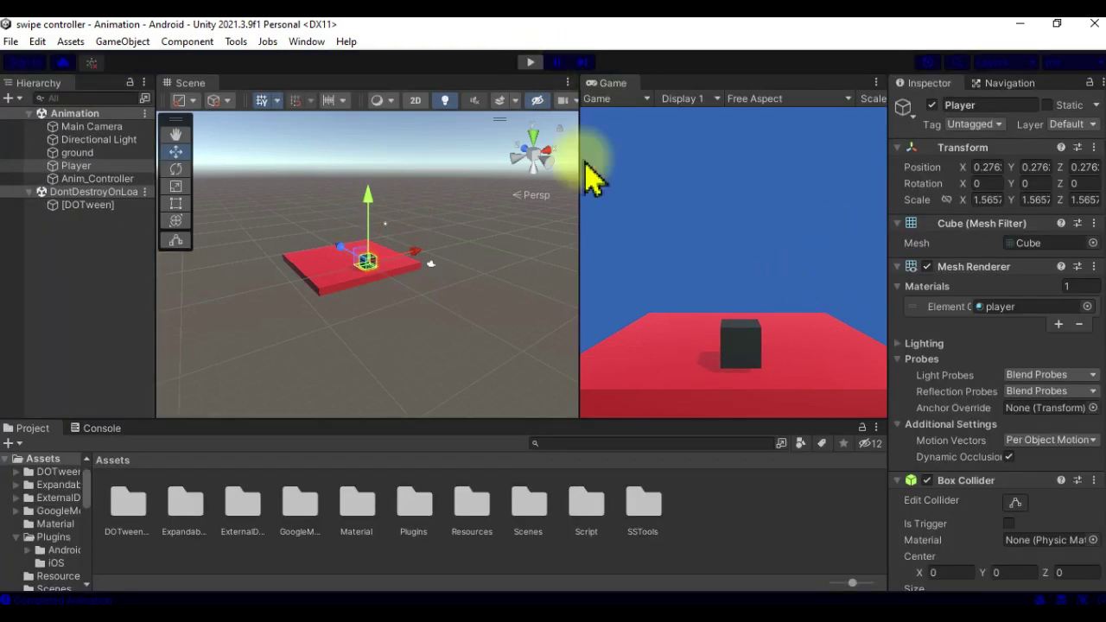
mouse_move(583, 196)
left_mouse_down()
mouse_move(410, 216)
mouse_move(419, 239)
left_mouse_up()
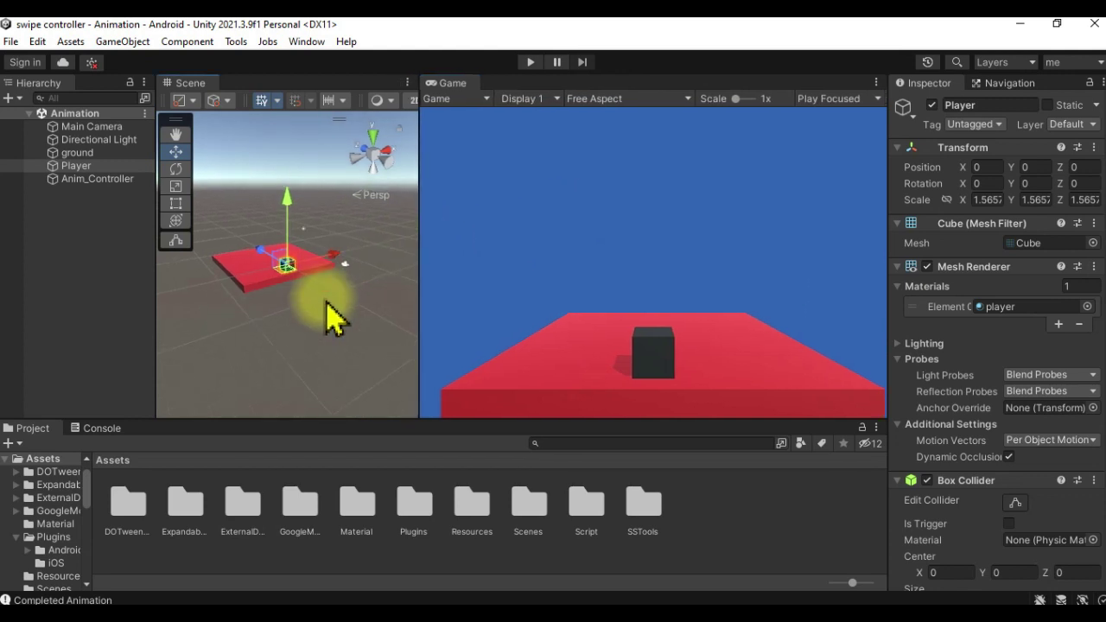
scroll(328, 313, "up", 4)
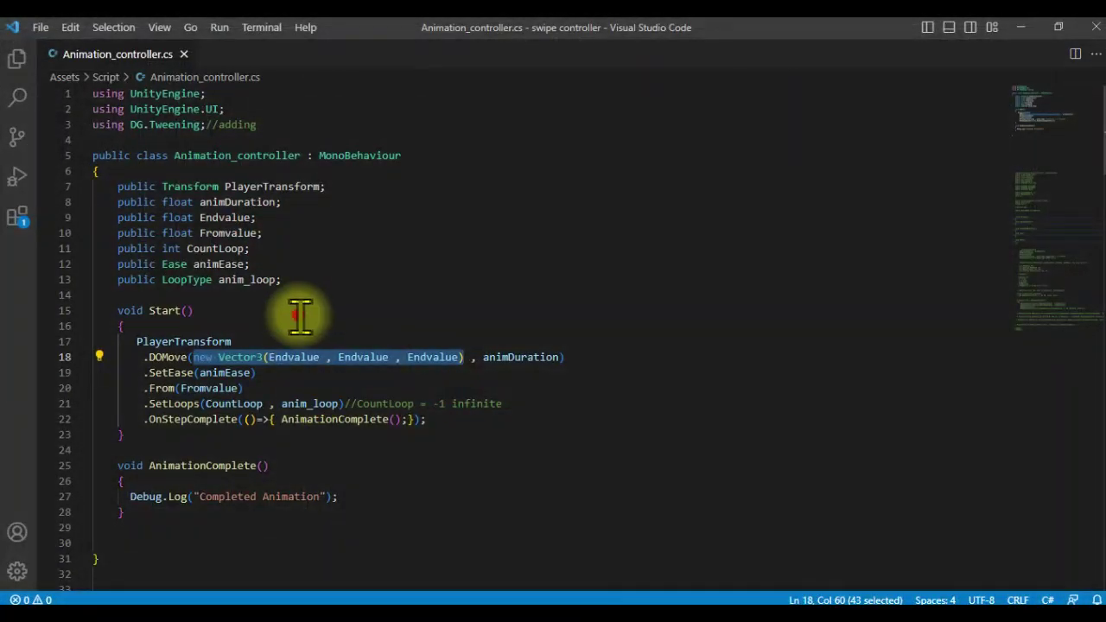
left_click(296, 313)
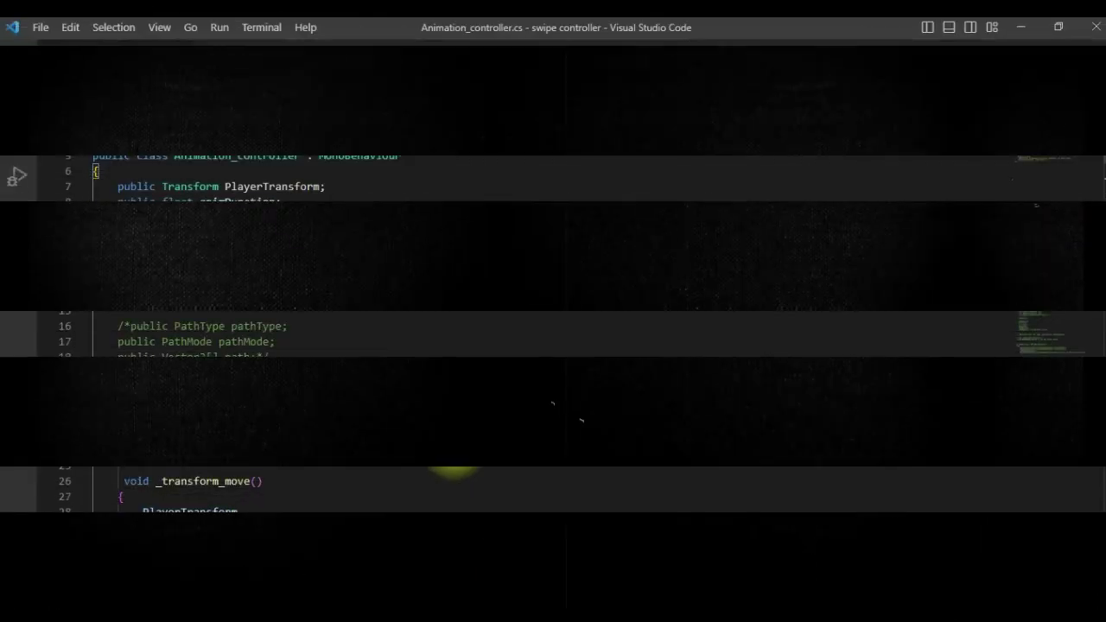
- Review the _transform_move method, re-enable its call in Start, and save
scroll(432, 407, "down", 5)
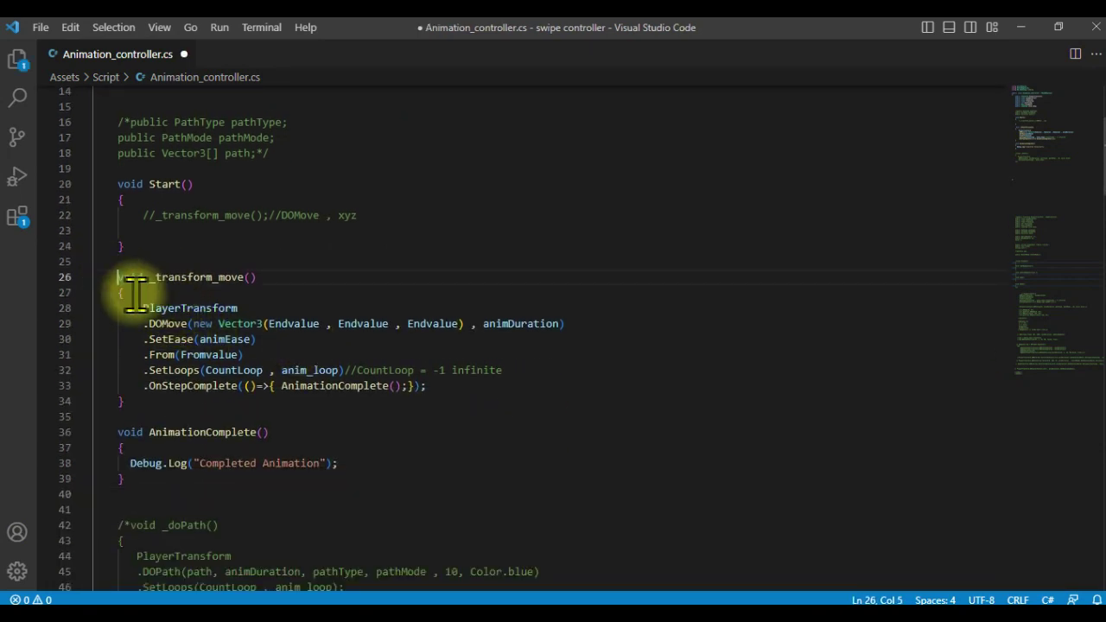
left_click_drag(149, 277, 257, 277)
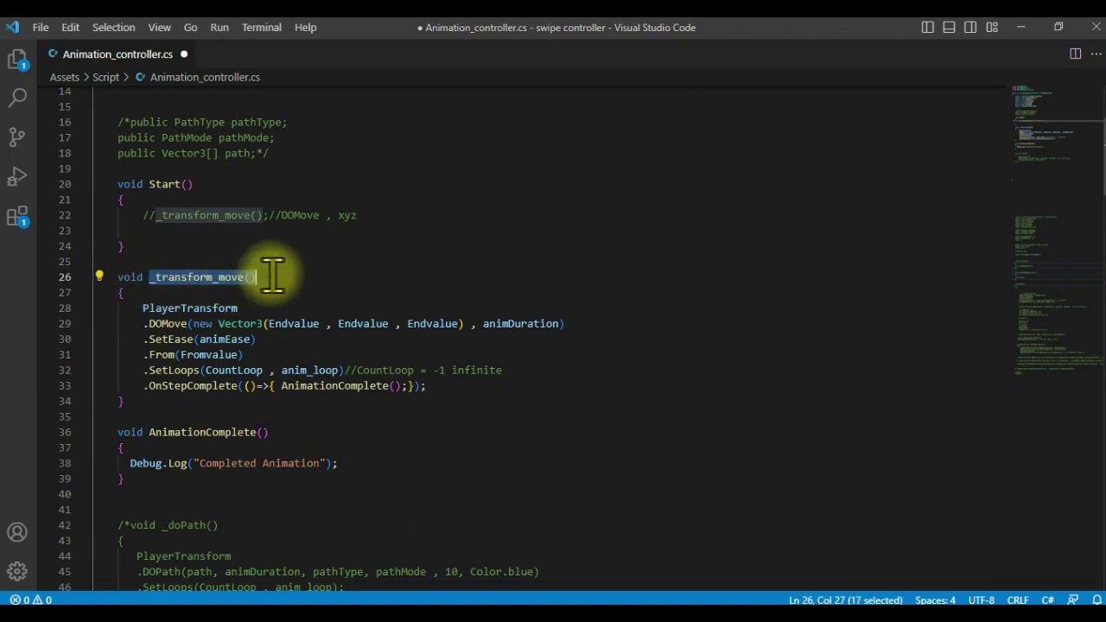
left_click_drag(142, 309, 416, 386)
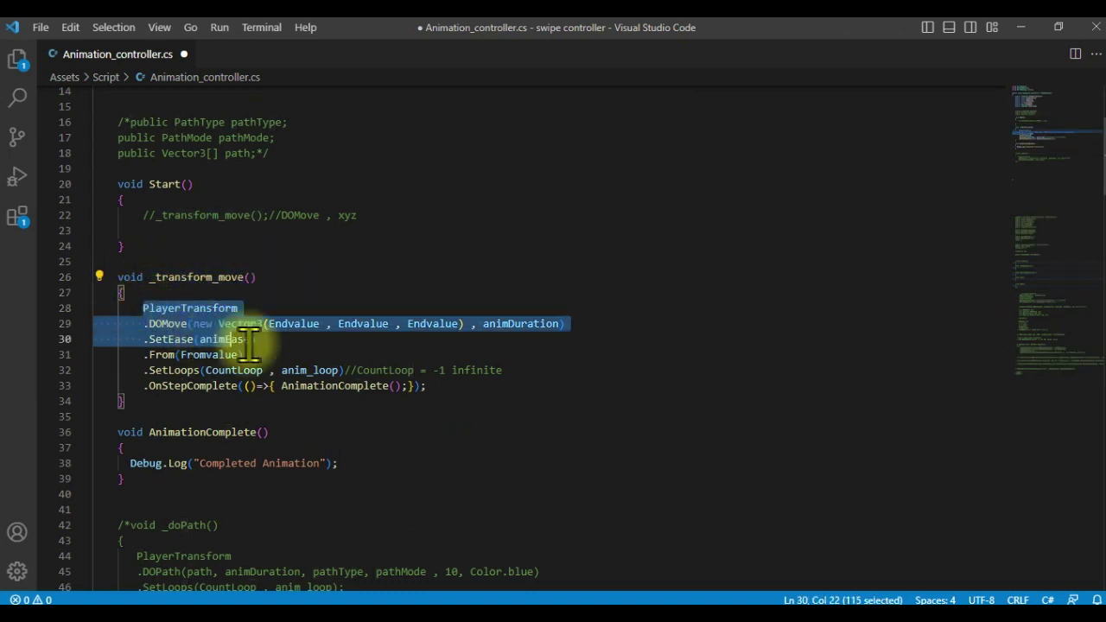
left_click_drag(115, 432, 136, 478)
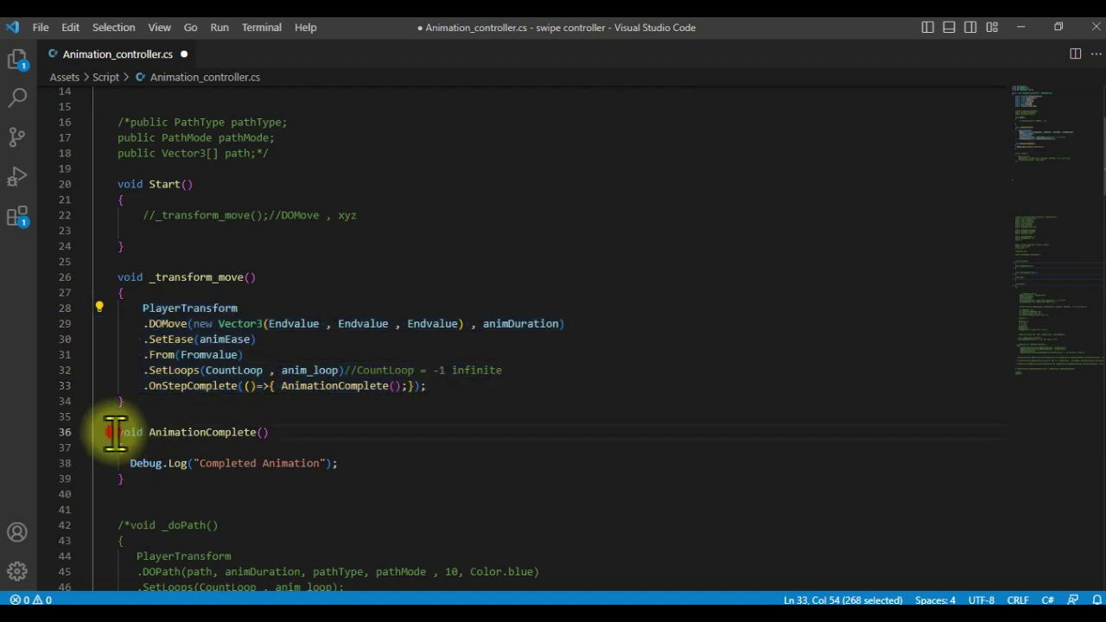
scroll(136, 478, "up", 2)
left_click(152, 297)
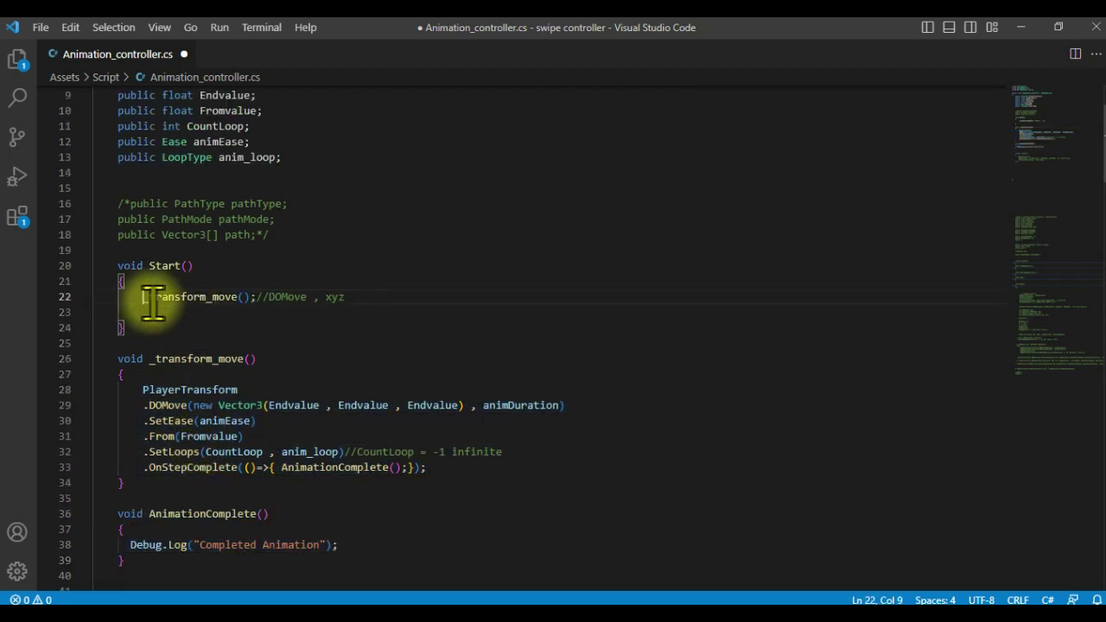
left_click_drag(145, 298, 256, 298)
key("Down")
key("ctrl+s")
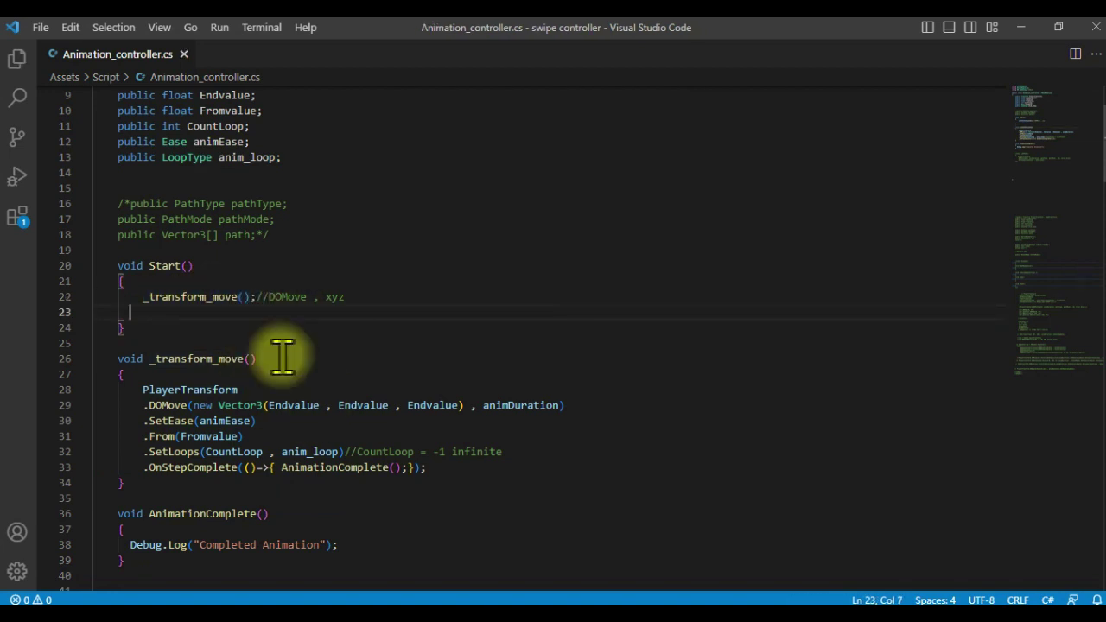
- Uncomment the pathType, pathMode and path fields, then switch to the DOTween documentation
left_click(126, 204)
key("BackSpace")
key("BackSpace")
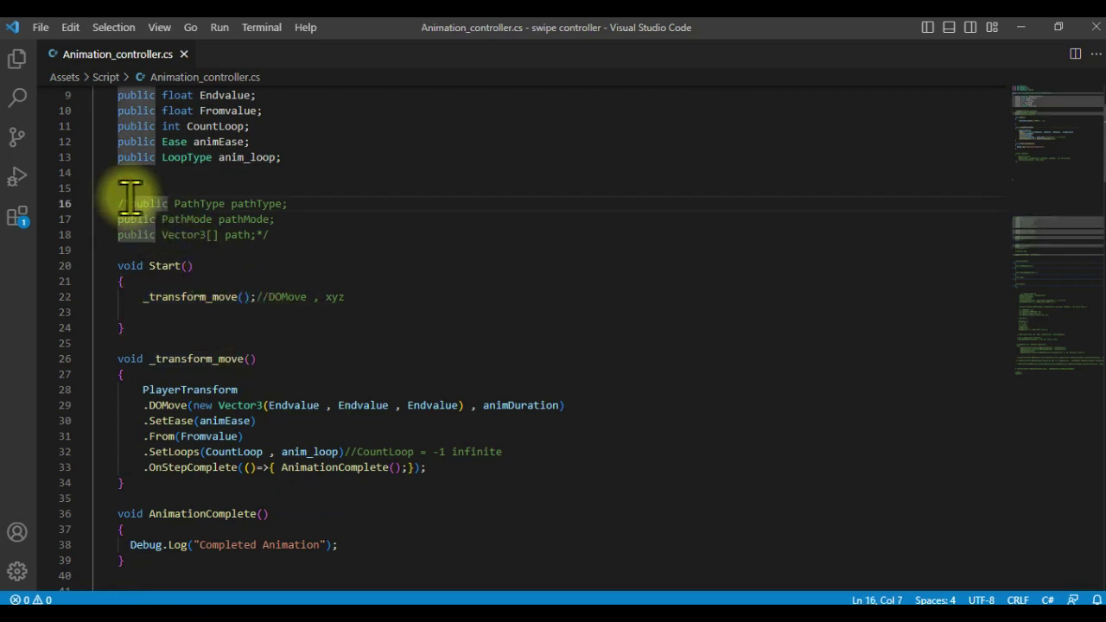
left_click(284, 235)
key("BackSpace")
key("BackSpace")
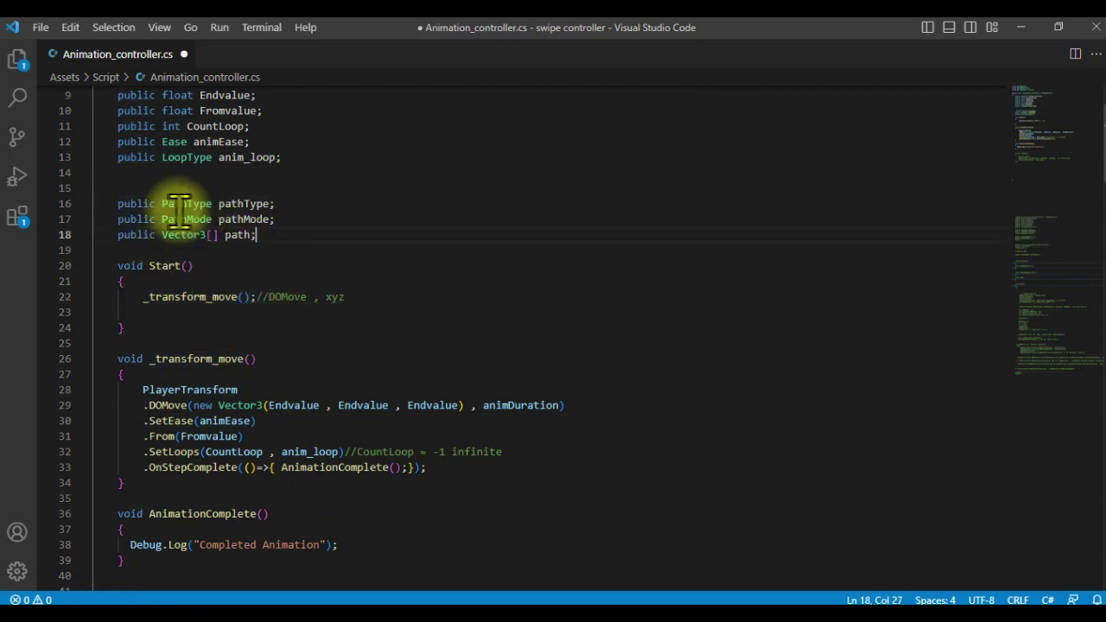
left_click_drag(118, 205, 274, 234)
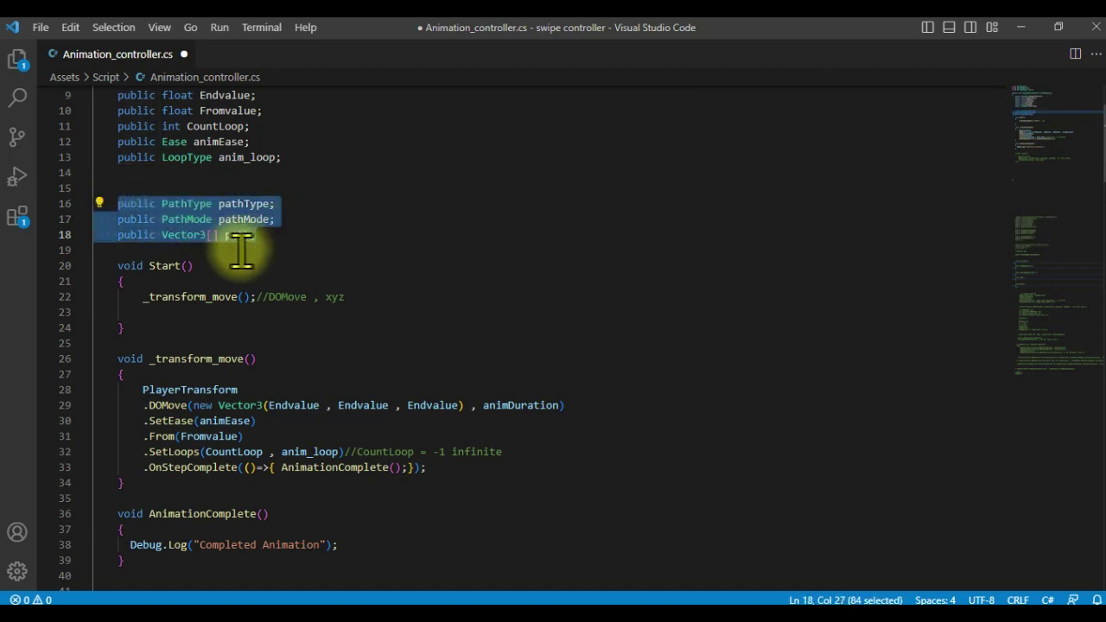
key("alt+Tab")
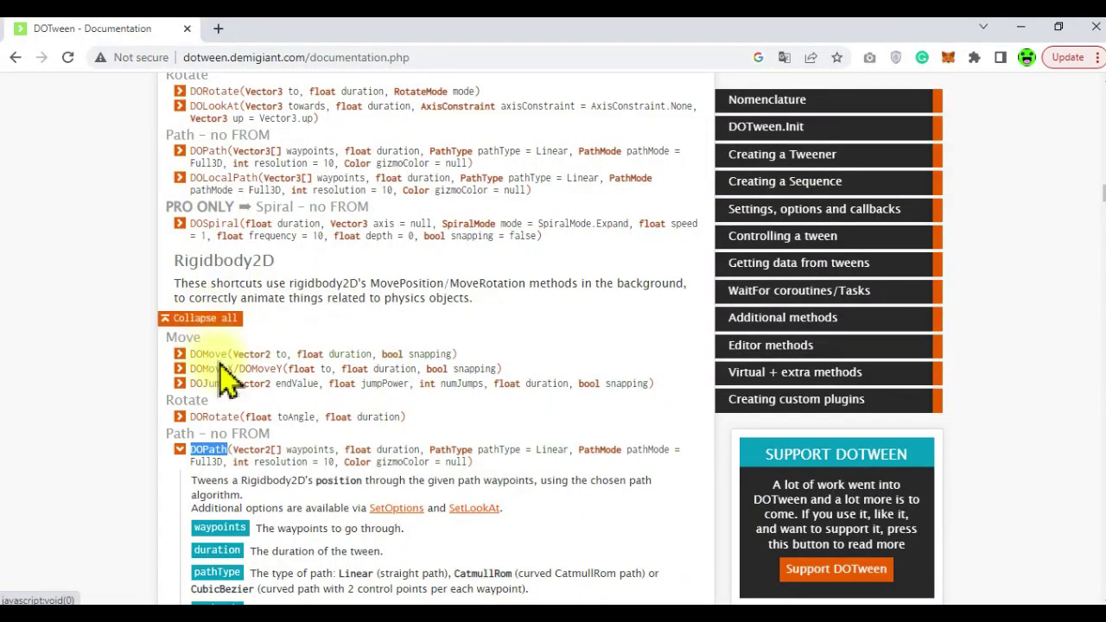
- Read the DOPath waypoints, pathType and resolution descriptions, then return to VS Code
scroll(285, 432, "down", 3)
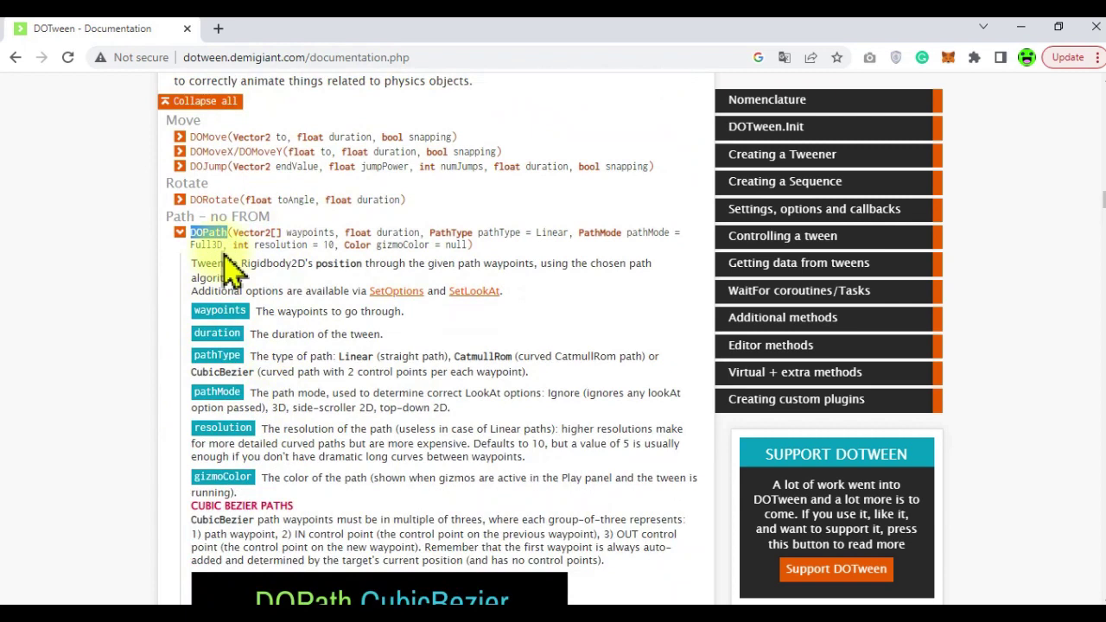
left_click(165, 213)
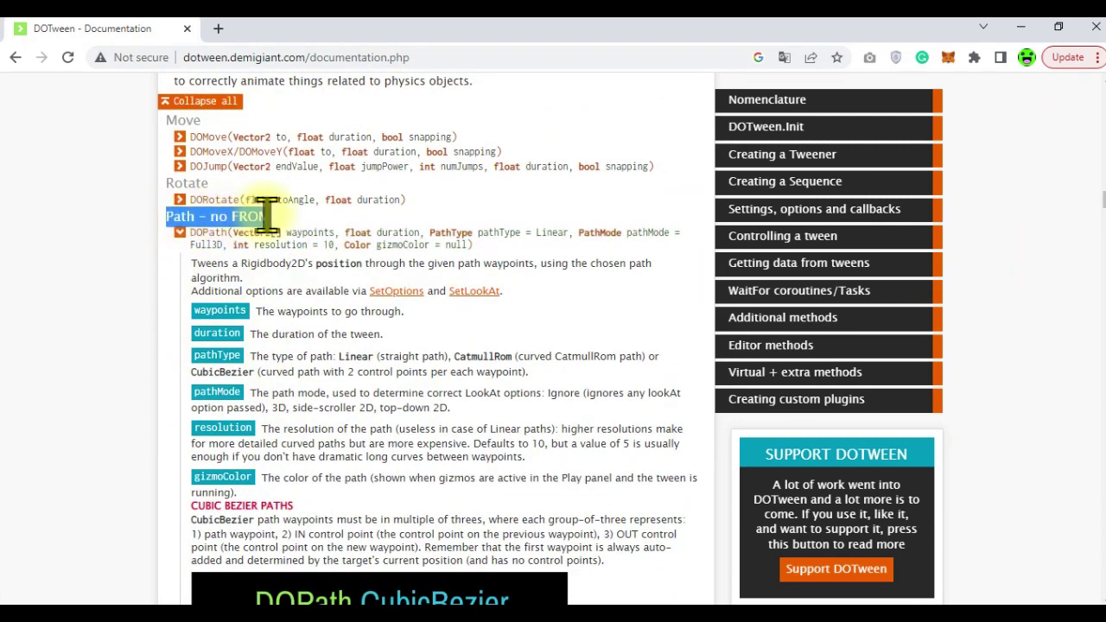
double_click(192, 216)
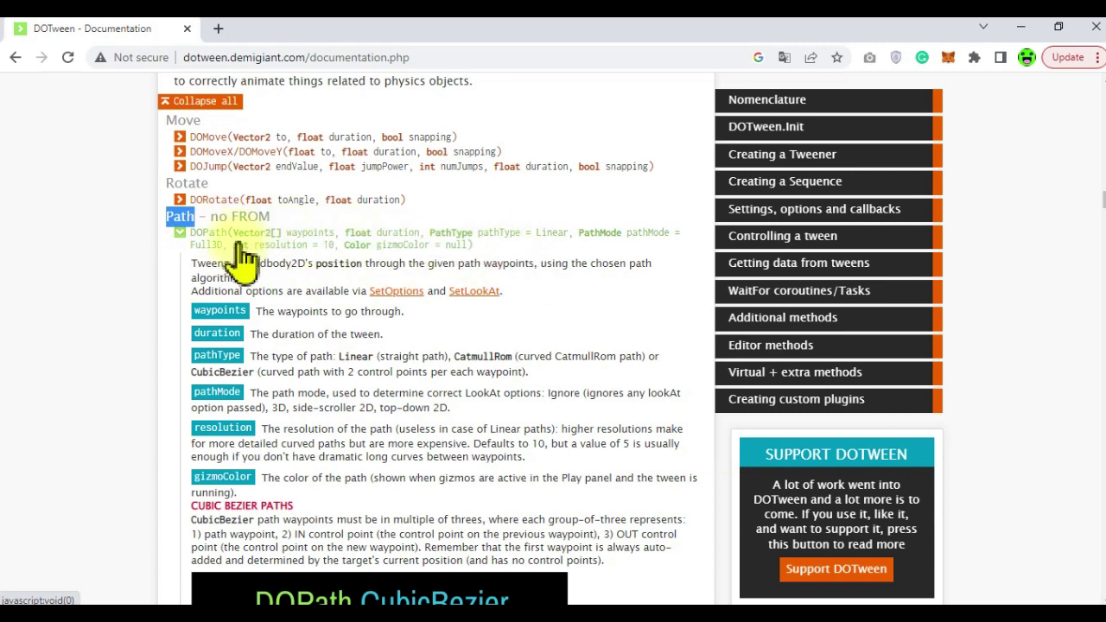
left_click(208, 310)
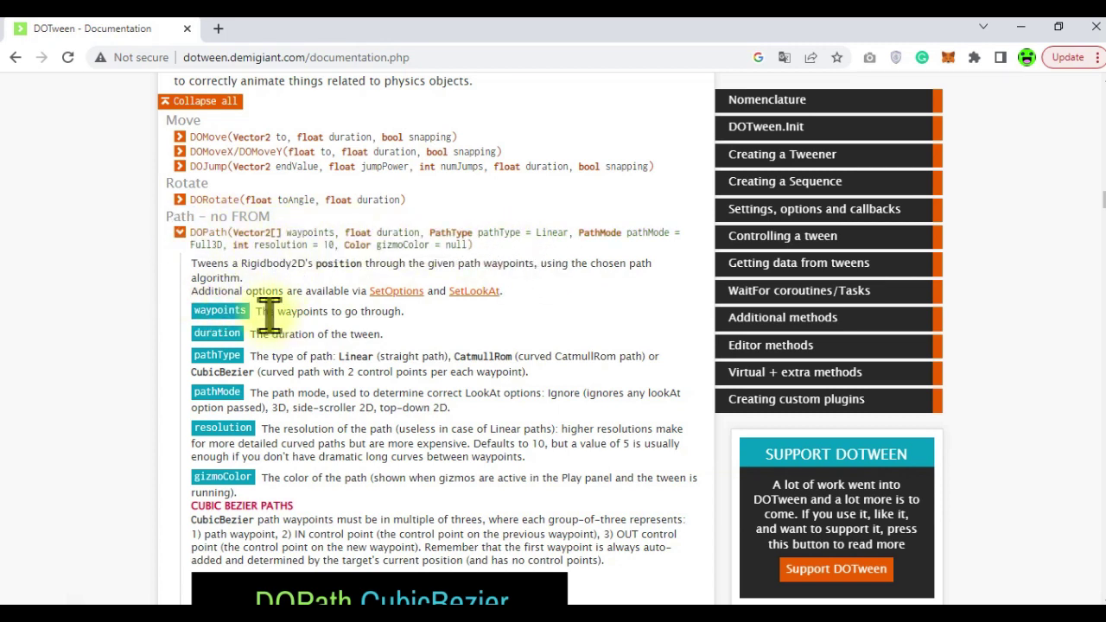
left_click_drag(268, 314, 426, 321)
left_click(395, 317)
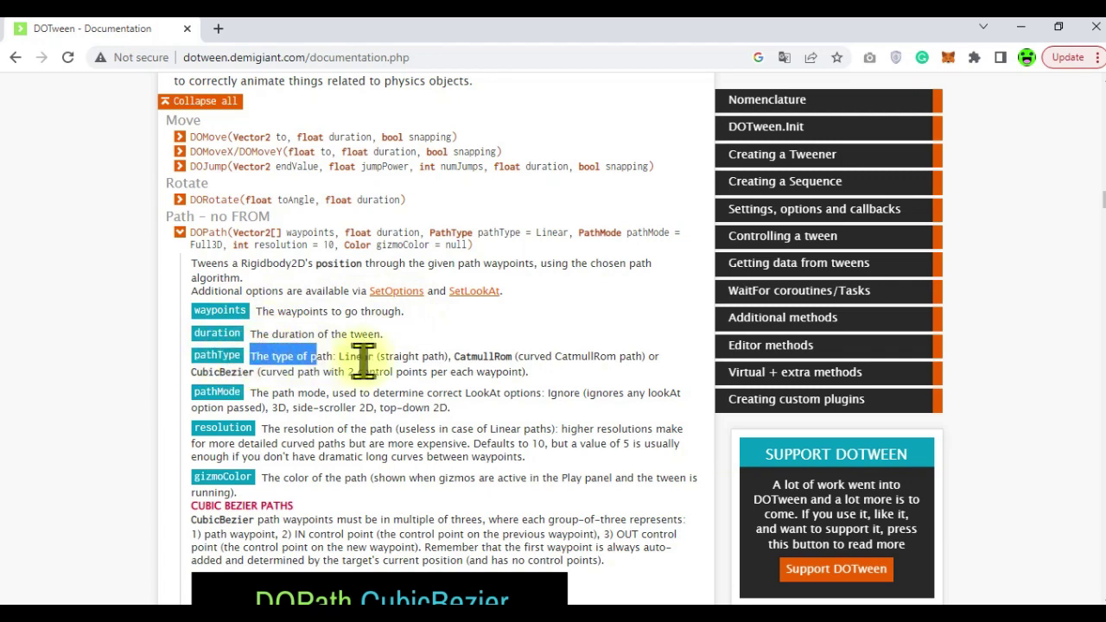
left_click_drag(517, 357, 602, 357)
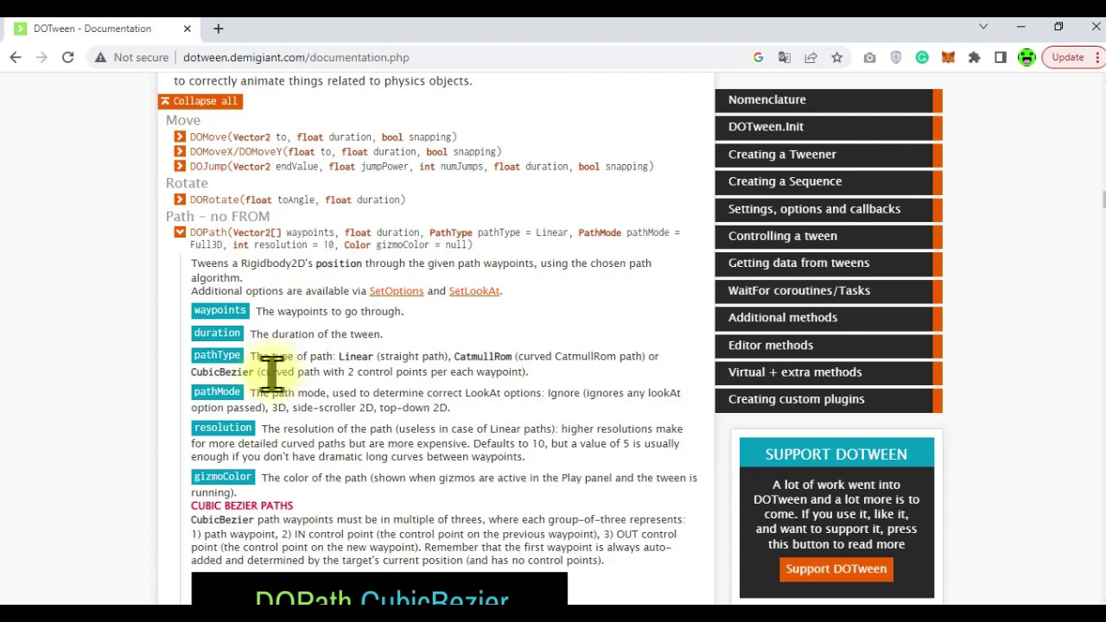
left_click(278, 402)
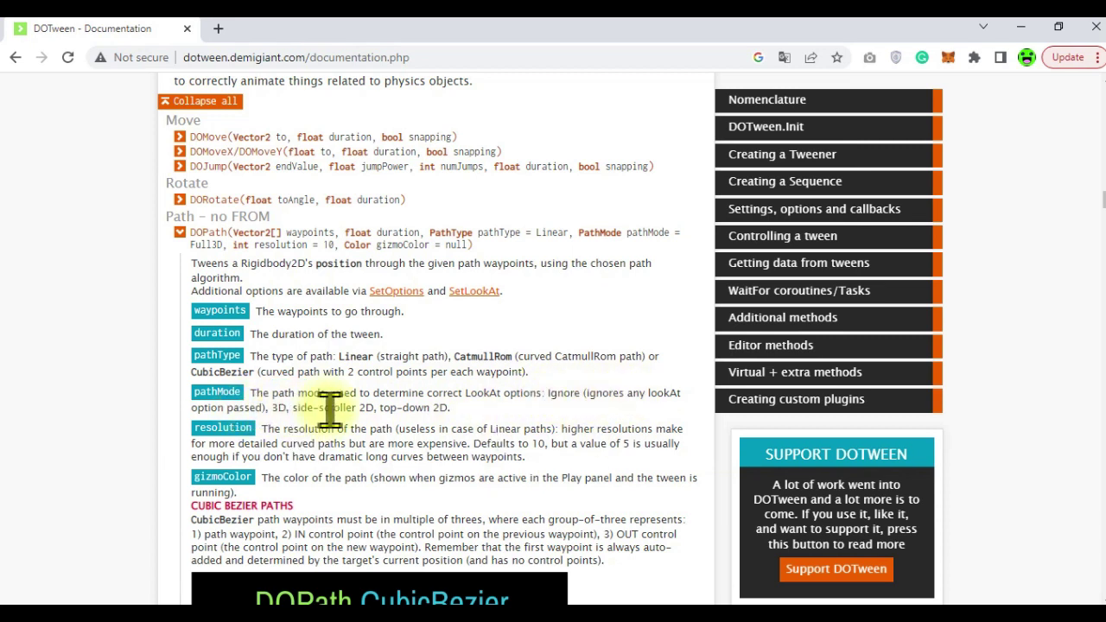
left_click_drag(263, 430, 230, 476)
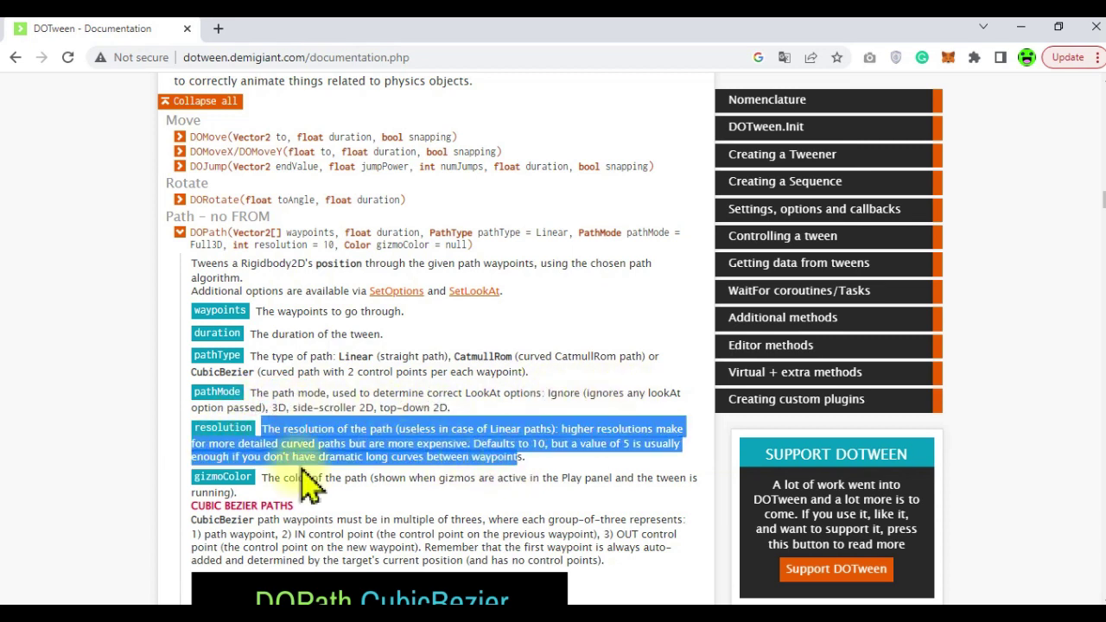
left_click(207, 477)
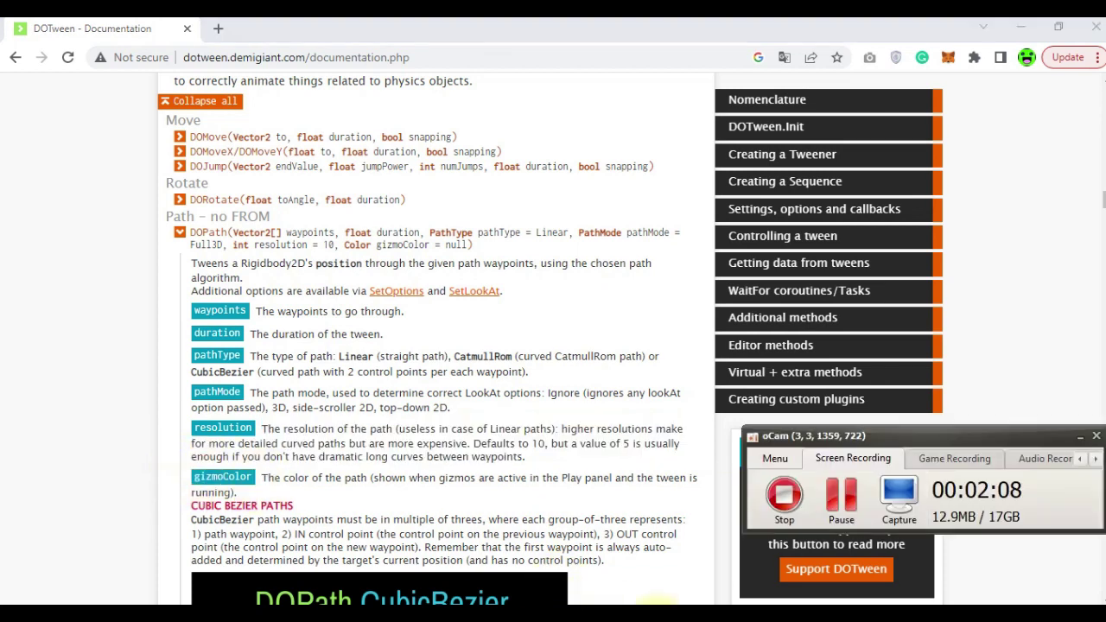
key("alt+Tab")
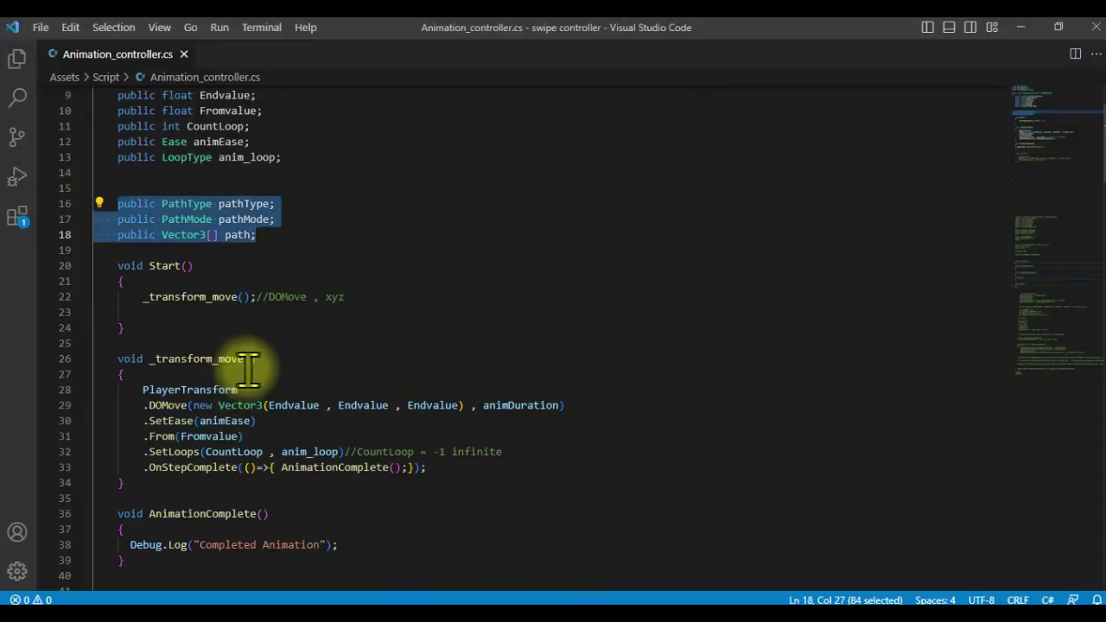
- Uncomment the _doPath method and remove the extra blank line above it
scroll(288, 321, "down", 5)
left_click(119, 362)
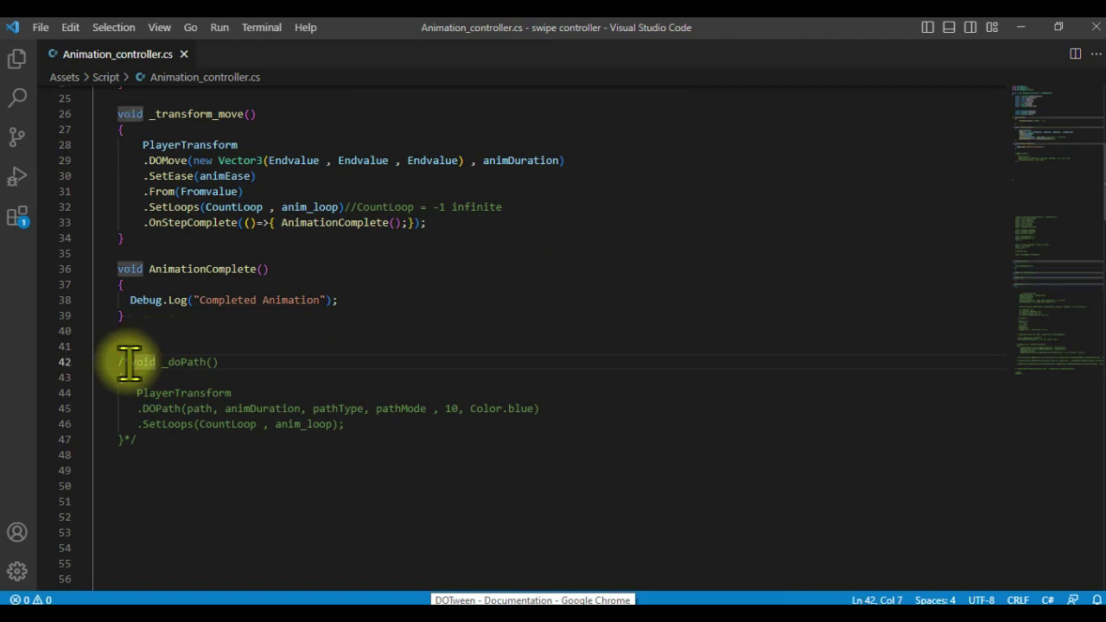
key("Delete")
key("Delete")
left_click(137, 439)
key("BackSpace")
key("BackSpace")
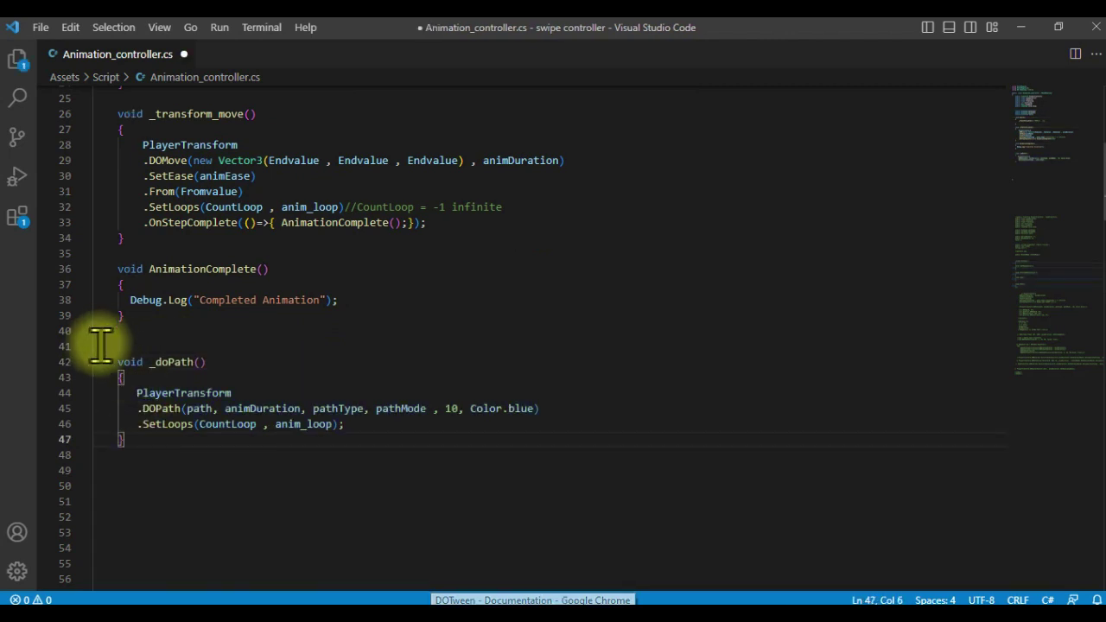
left_click(146, 346)
key("BackSpace")
- Add a _doPath() call on a new line after _transform_move in Start
left_click_drag(153, 346, 207, 347)
key("ctrl+c")
scroll(241, 329, "up", 5)
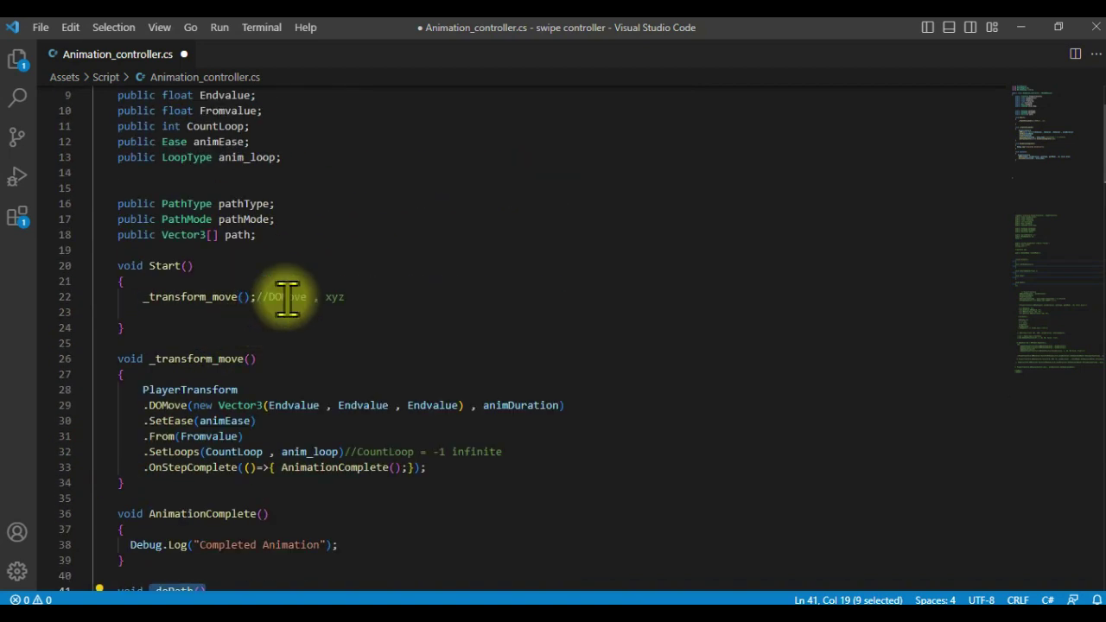
left_click(339, 296)
key("Return")
key("ctrl+v")
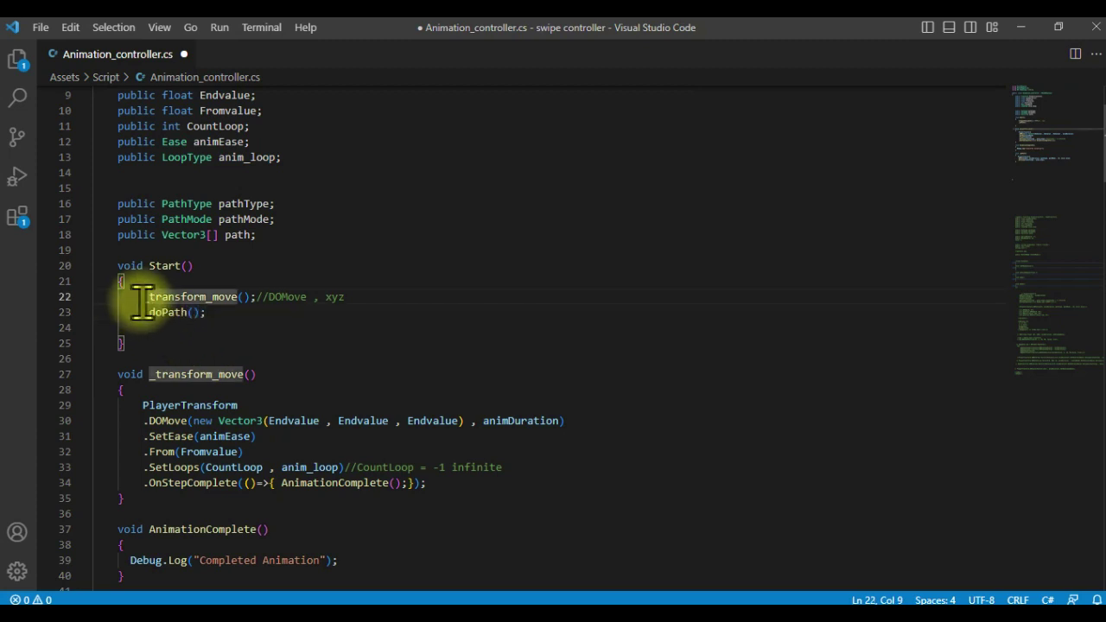
- Review the DOPath arguments (path, animDuration, pathType, pathMode, 10, Color.blue), close SetLoops with ');', return to Unity
scroll(141, 299, "down", 5)
scroll(138, 311, "down", 2)
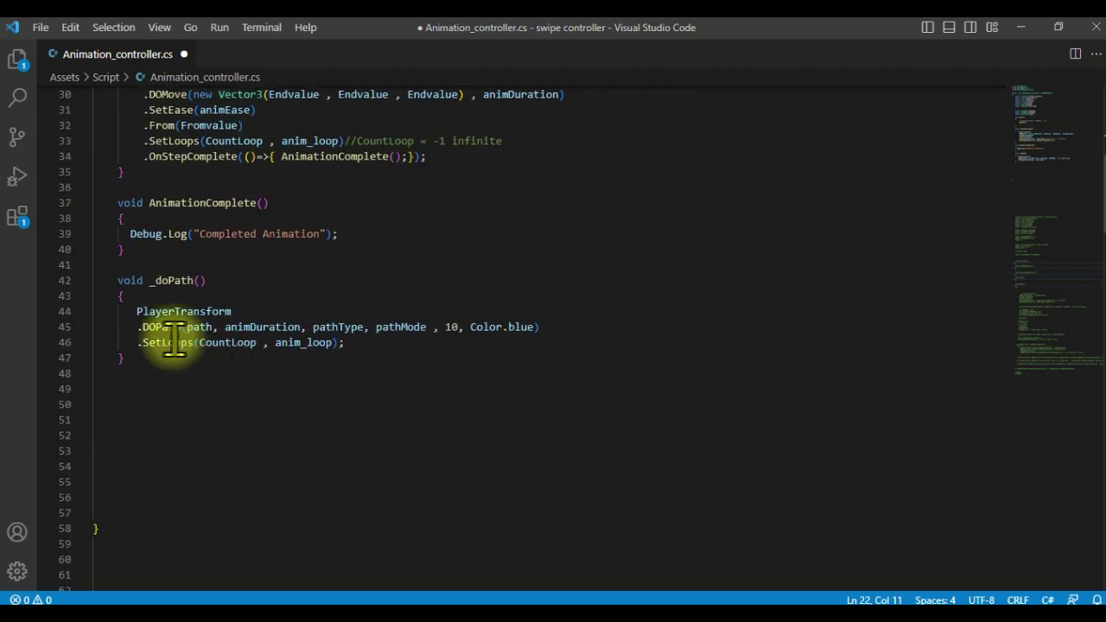
left_click_drag(136, 313, 234, 311)
left_click(167, 327)
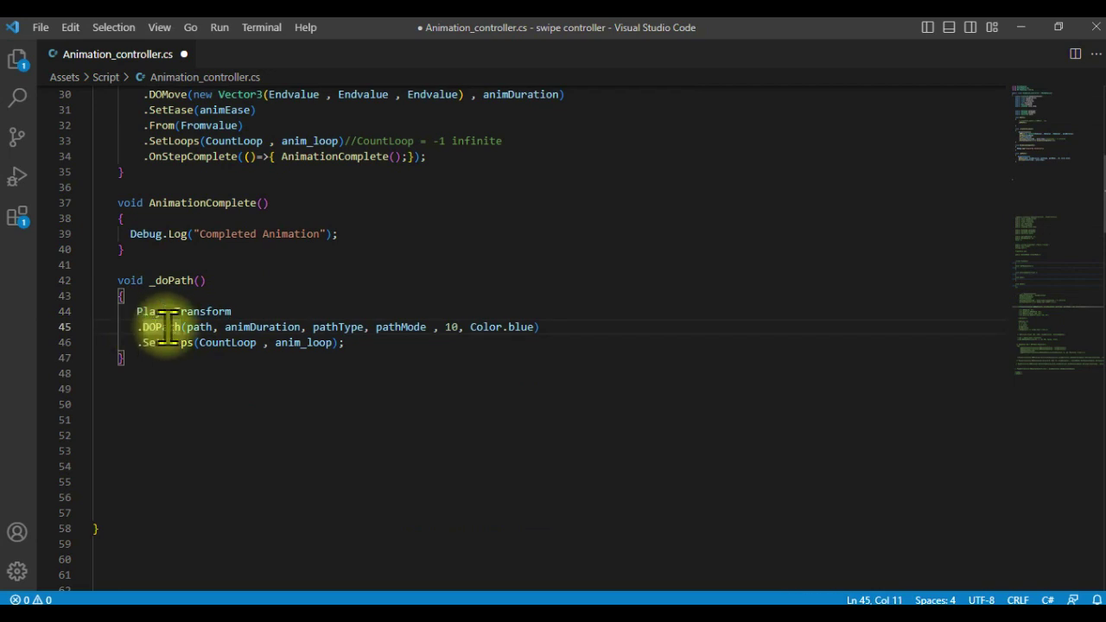
double_click(188, 327)
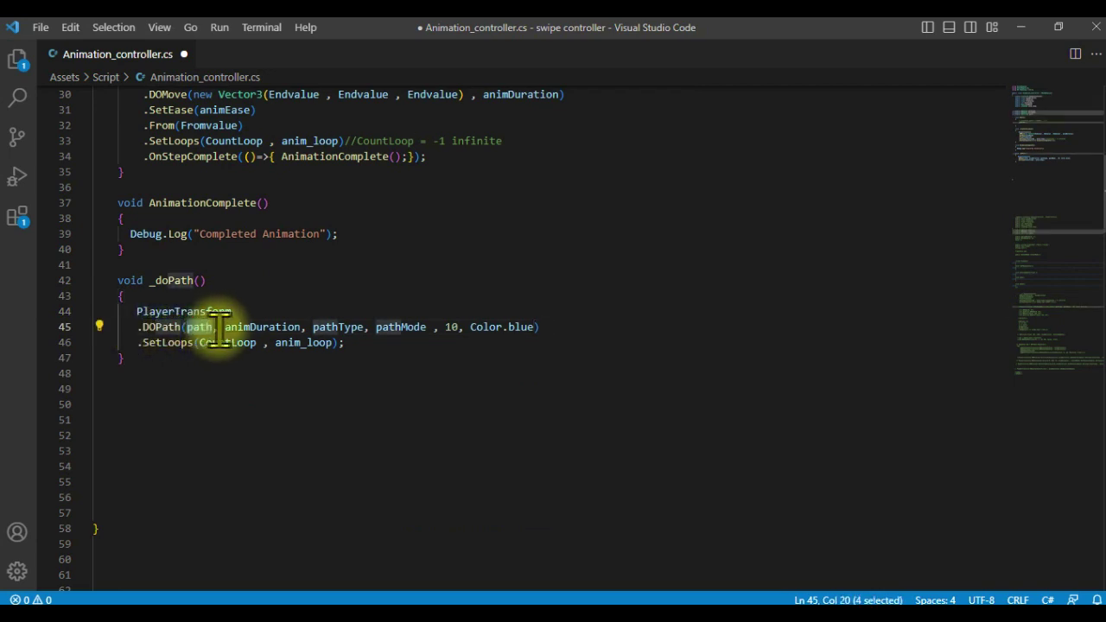
double_click(293, 327)
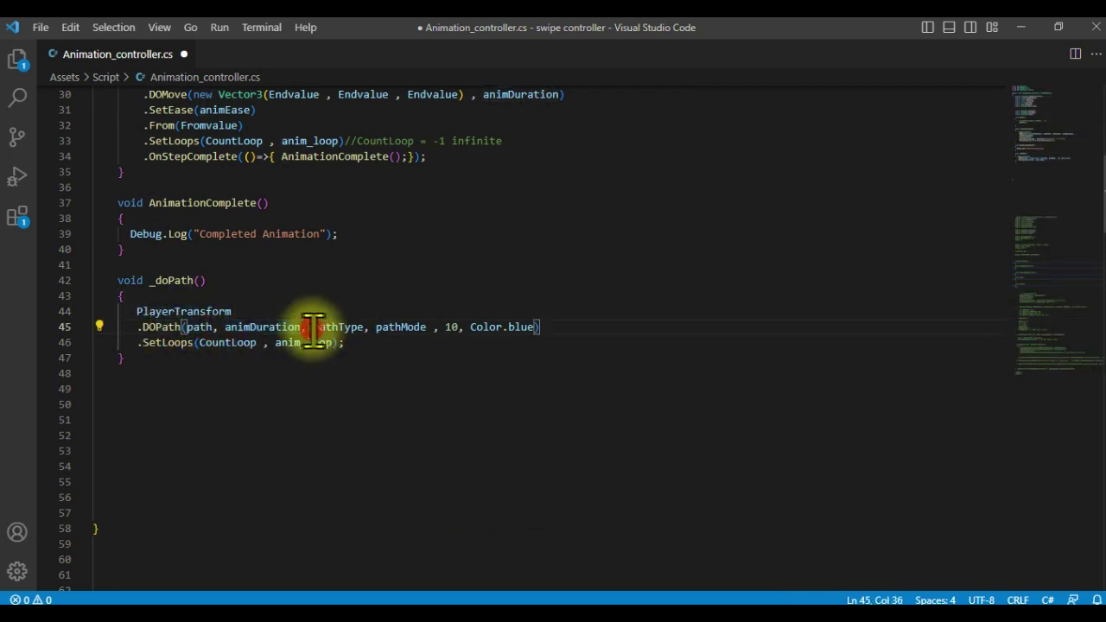
left_click_drag(313, 327, 359, 326)
double_click(403, 327)
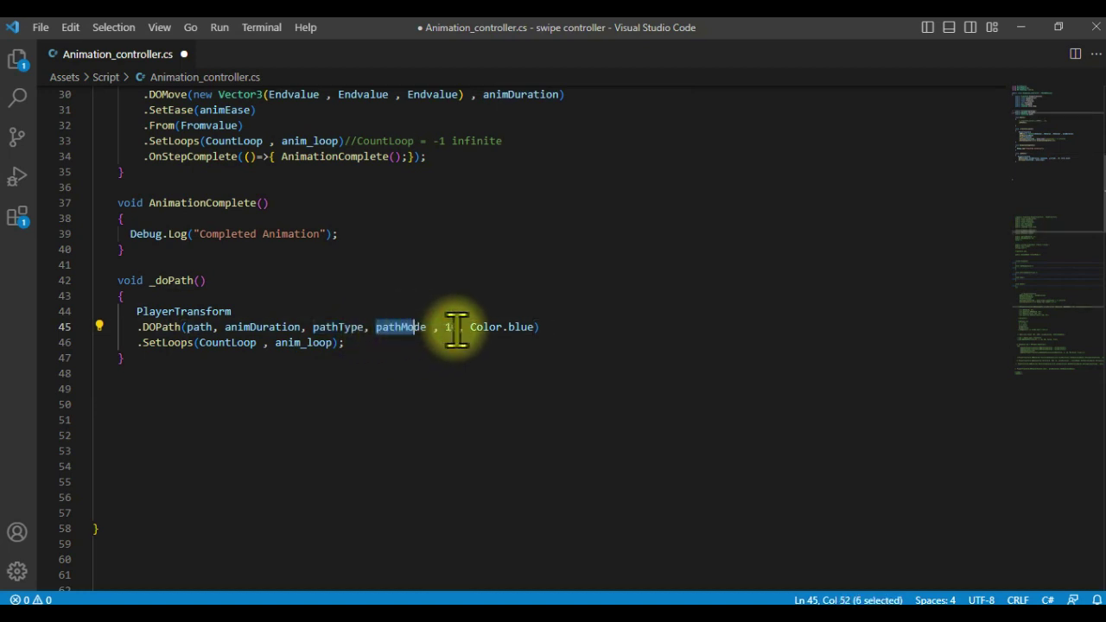
double_click(451, 326)
left_click_drag(474, 326, 538, 327)
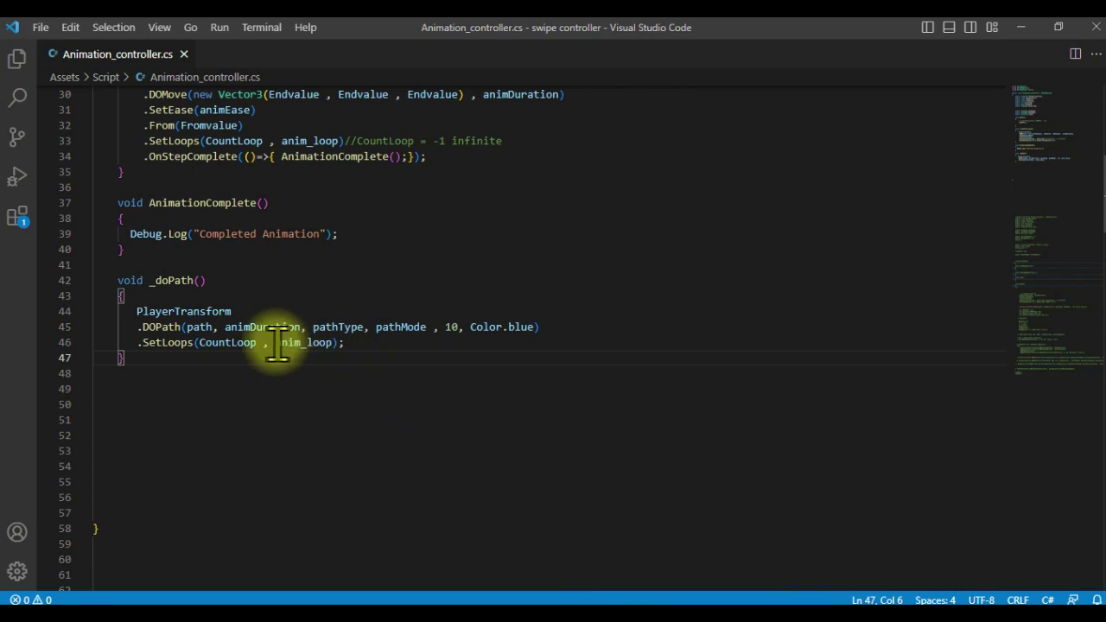
left_click_drag(273, 343, 337, 343)
left_click(336, 342)
type(");")
left_click(217, 342)
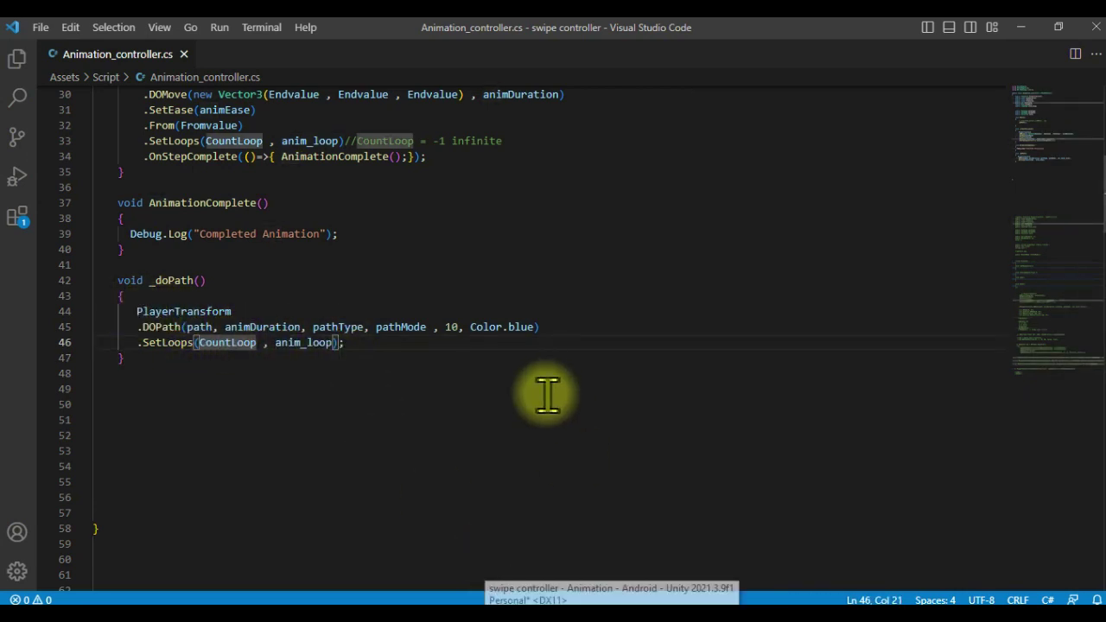
left_click(596, 609)
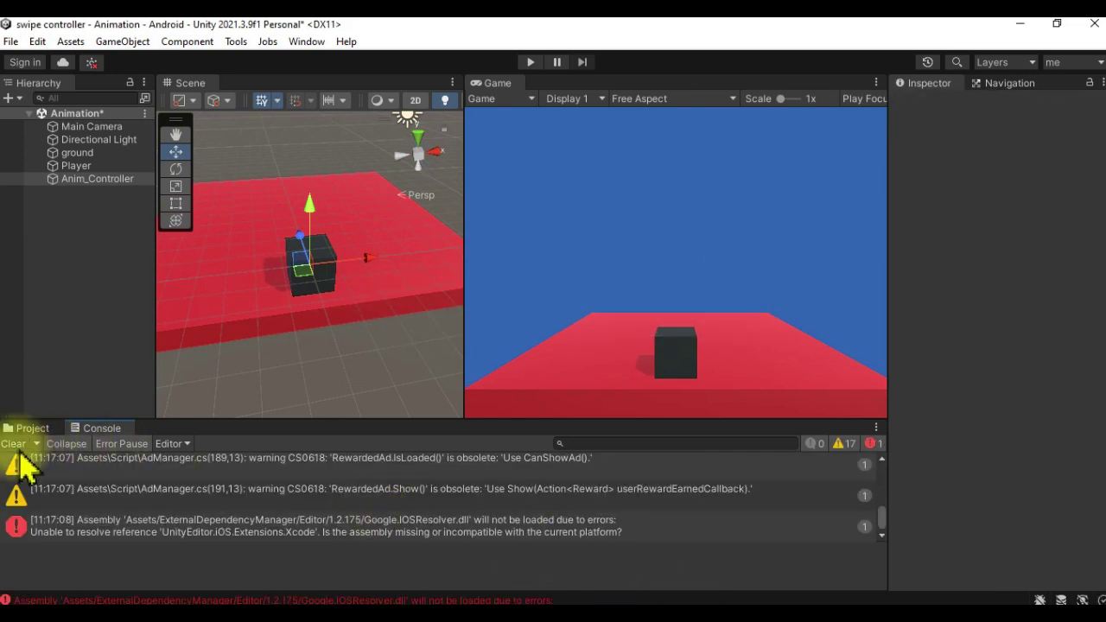
- Clear the Console, keep Linear path type and Ignore mode, and set Path size to 6
left_click(13, 444)
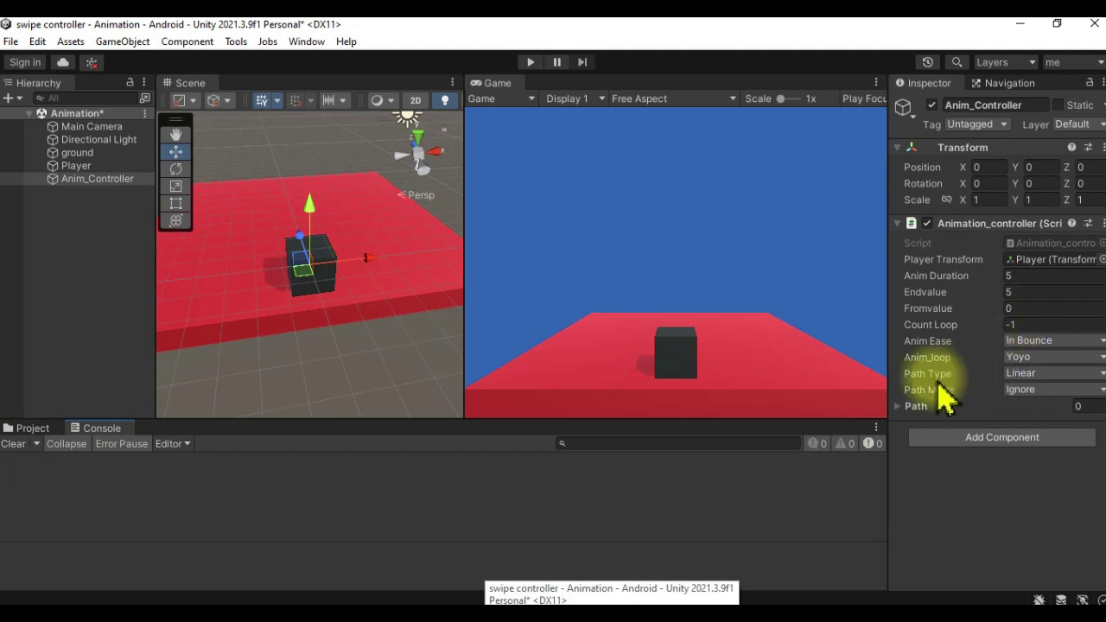
left_click(1055, 374)
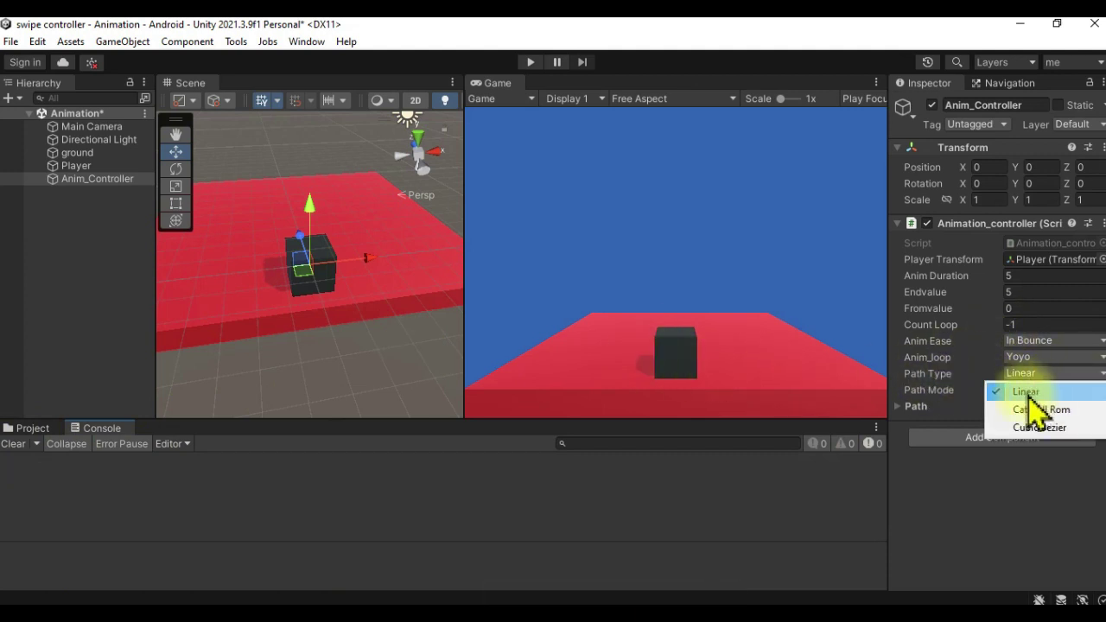
left_click(1025, 392)
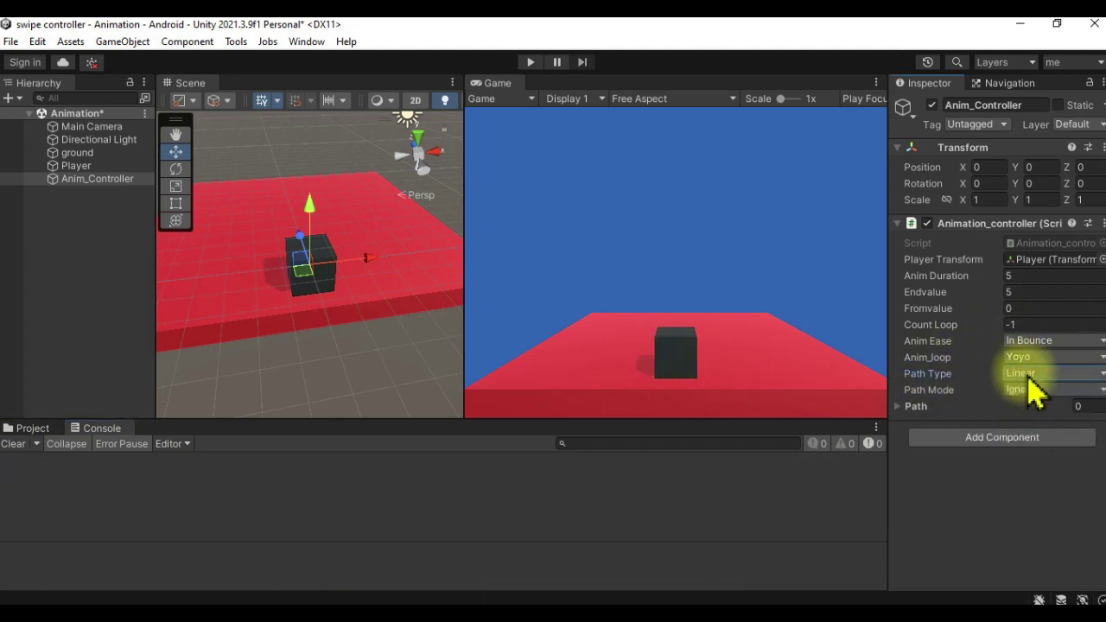
left_click(1024, 390)
left_click(913, 410)
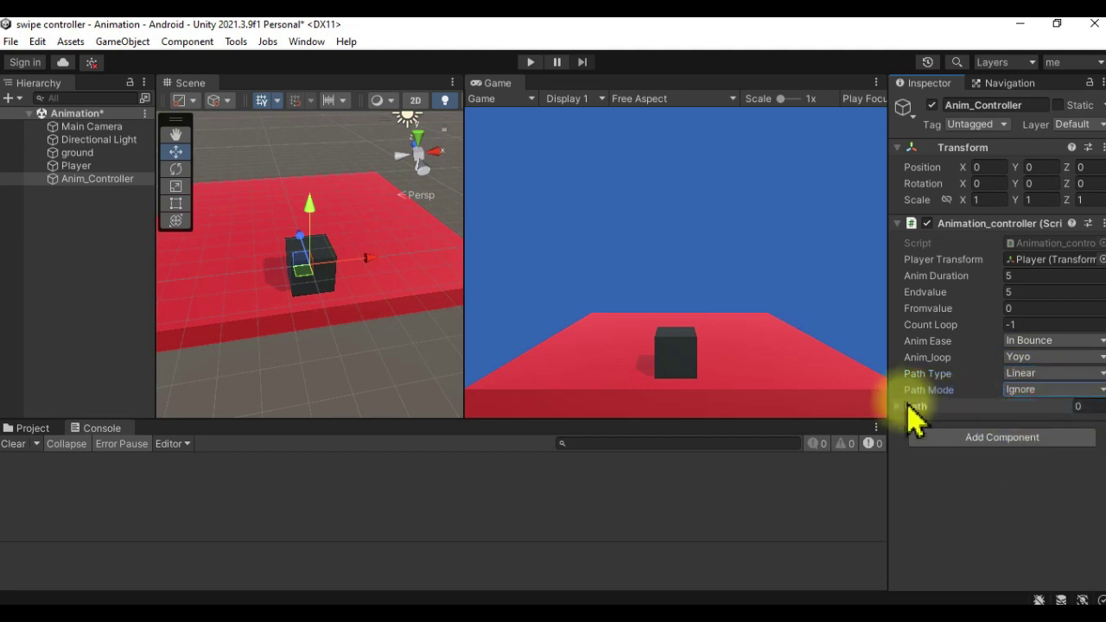
left_click(909, 408)
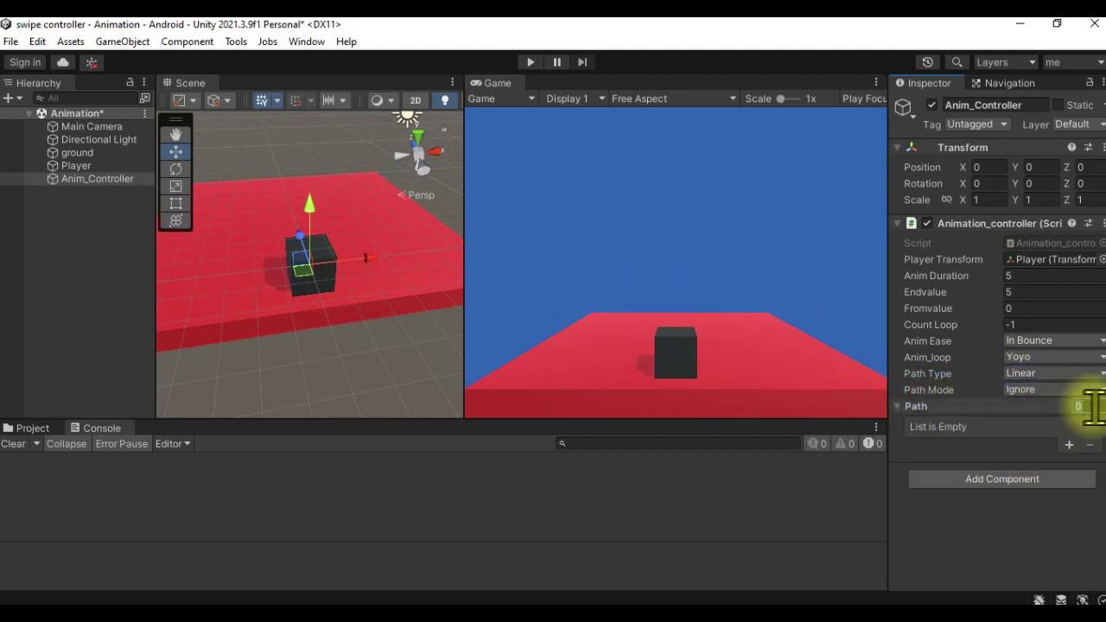
left_click(1084, 406)
type("6")
key("Return")
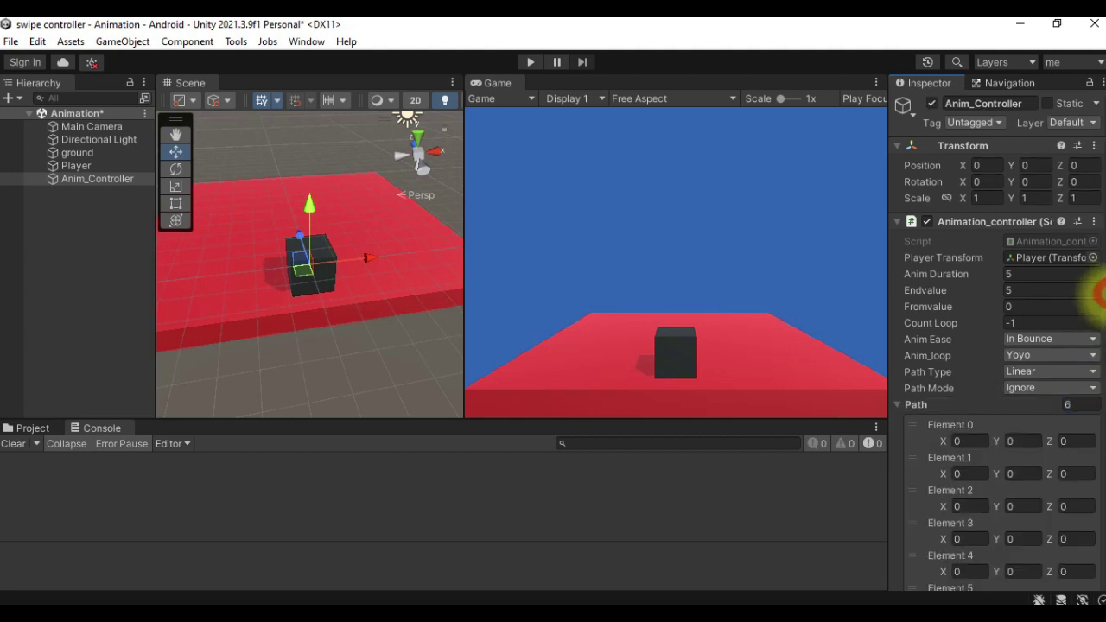
- Enter waypoints (5,0,0), (5,0,5), (-5,0,5), (-5,0,0) for Elements 1–4 and play the scene
scroll(1093, 380, "down", 2)
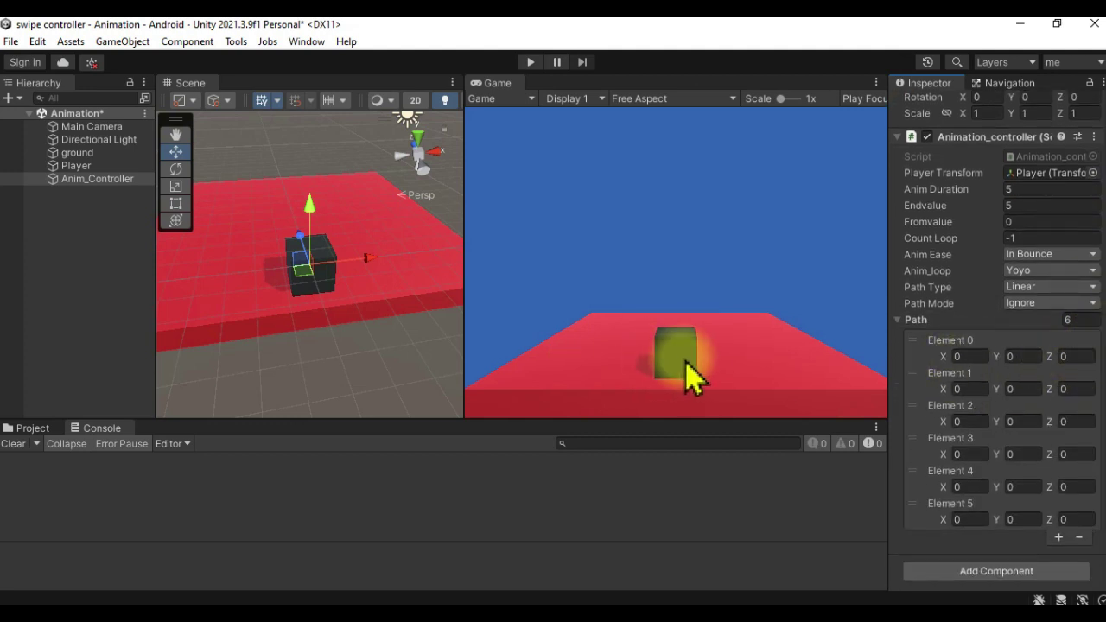
left_click(963, 388)
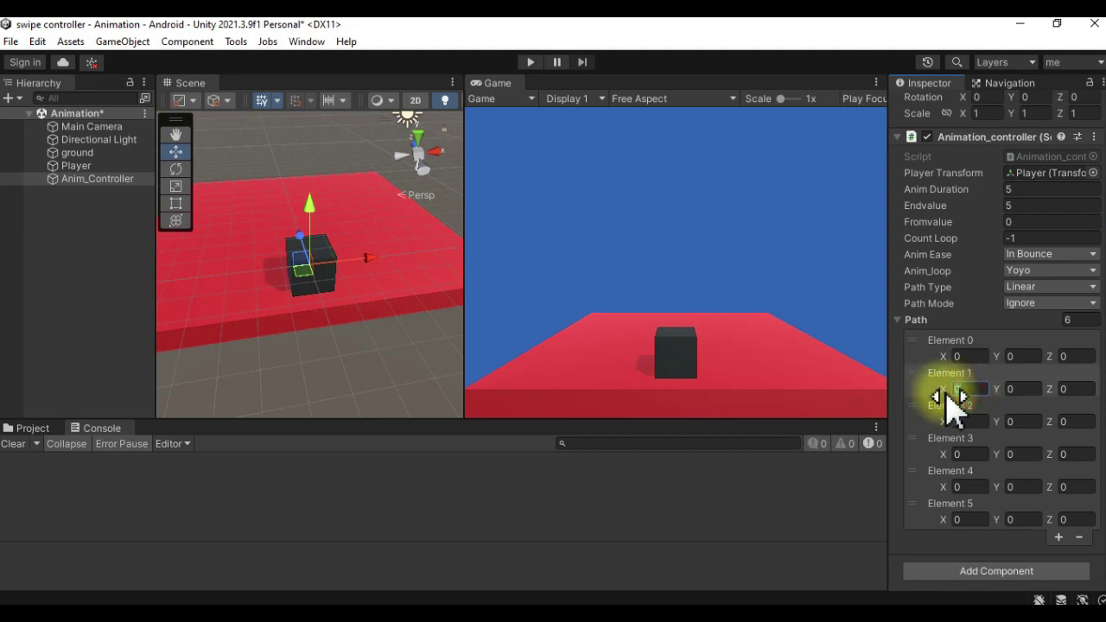
type("5")
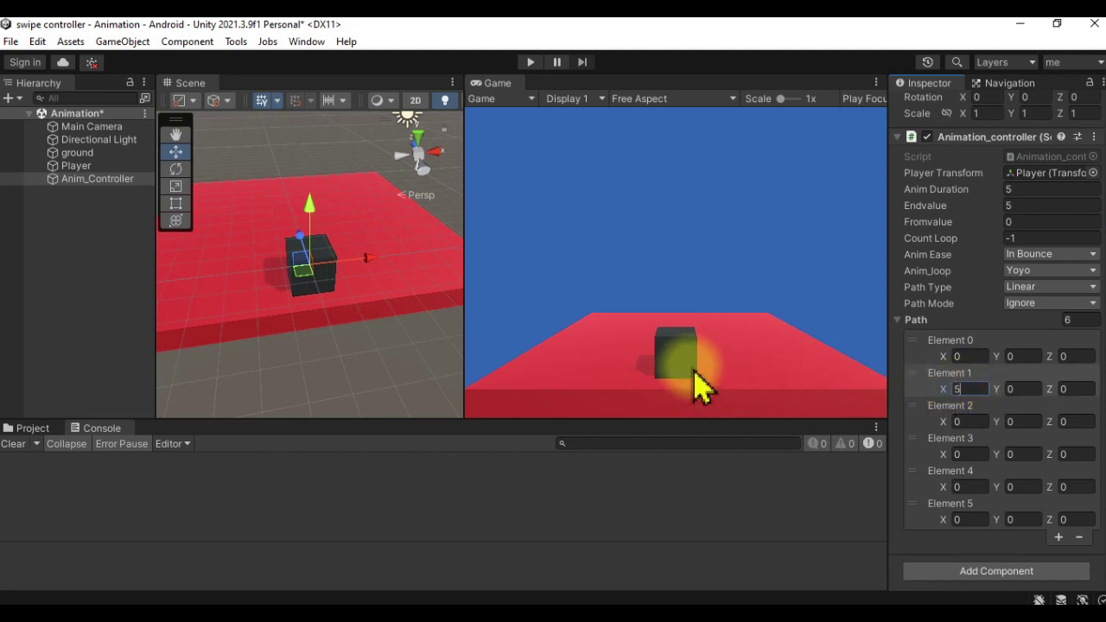
left_click(966, 422)
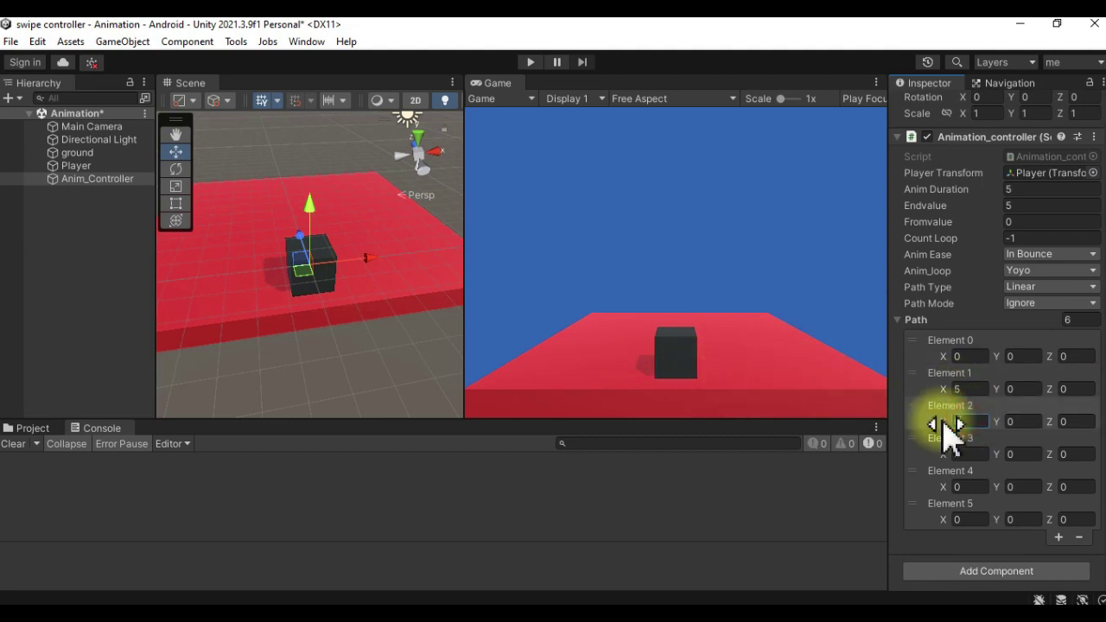
type("5")
left_click(1080, 422)
type("5")
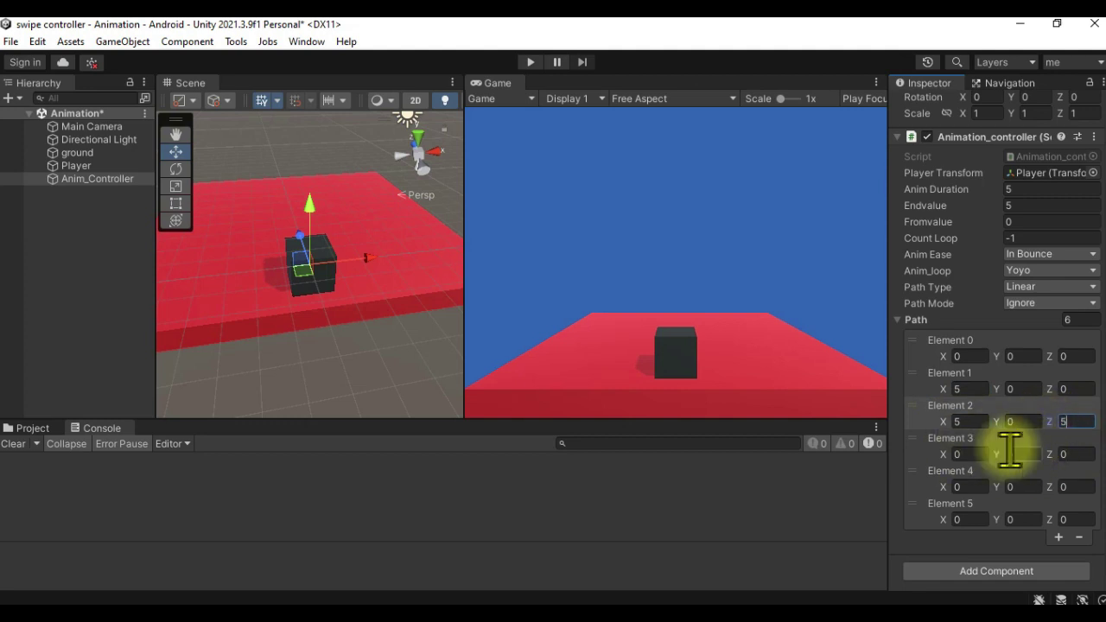
left_click(1079, 455)
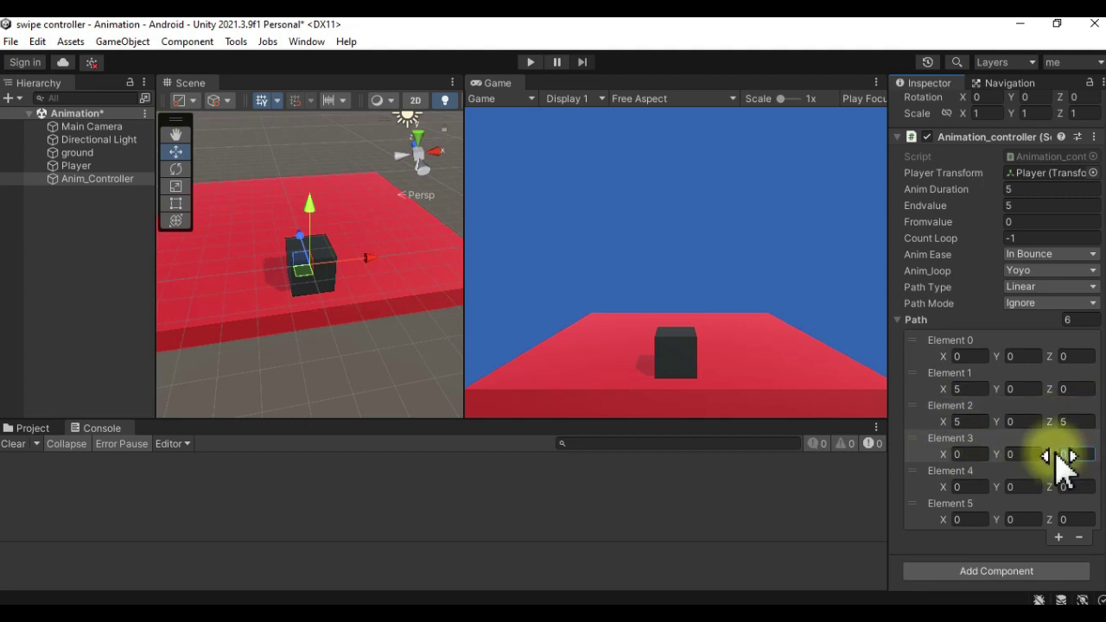
type("5")
left_click(966, 454)
type("-5")
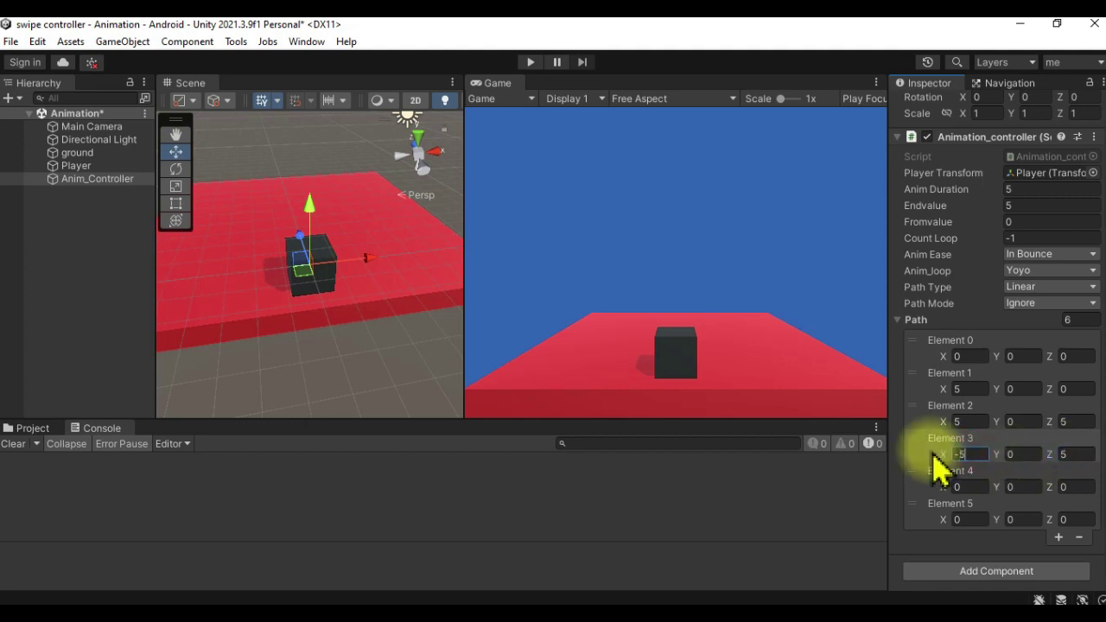
left_click(958, 488)
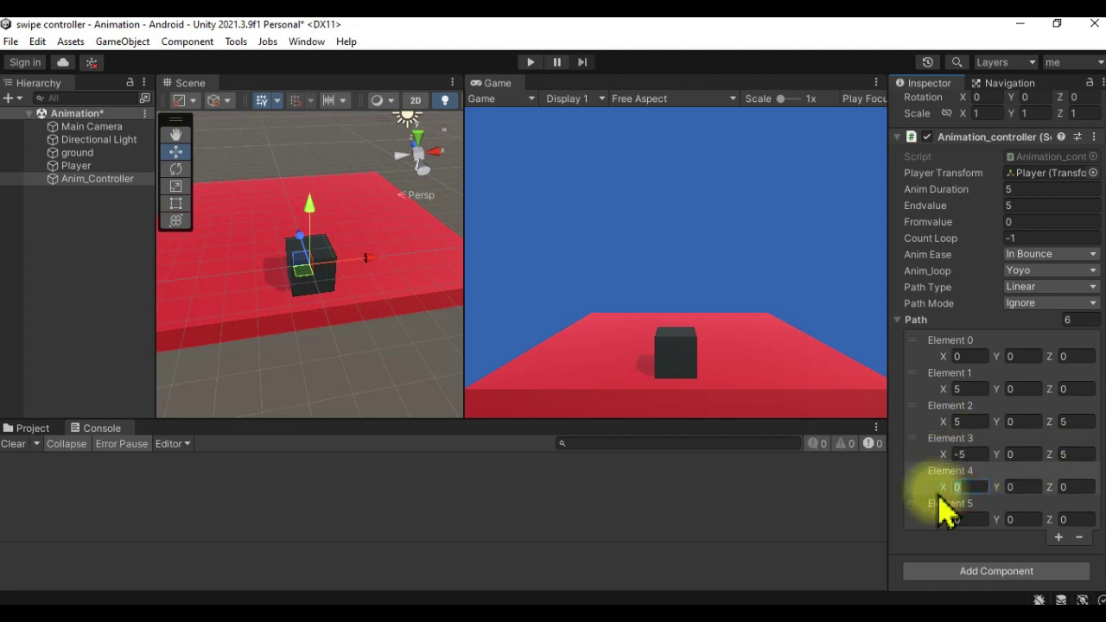
type("-5")
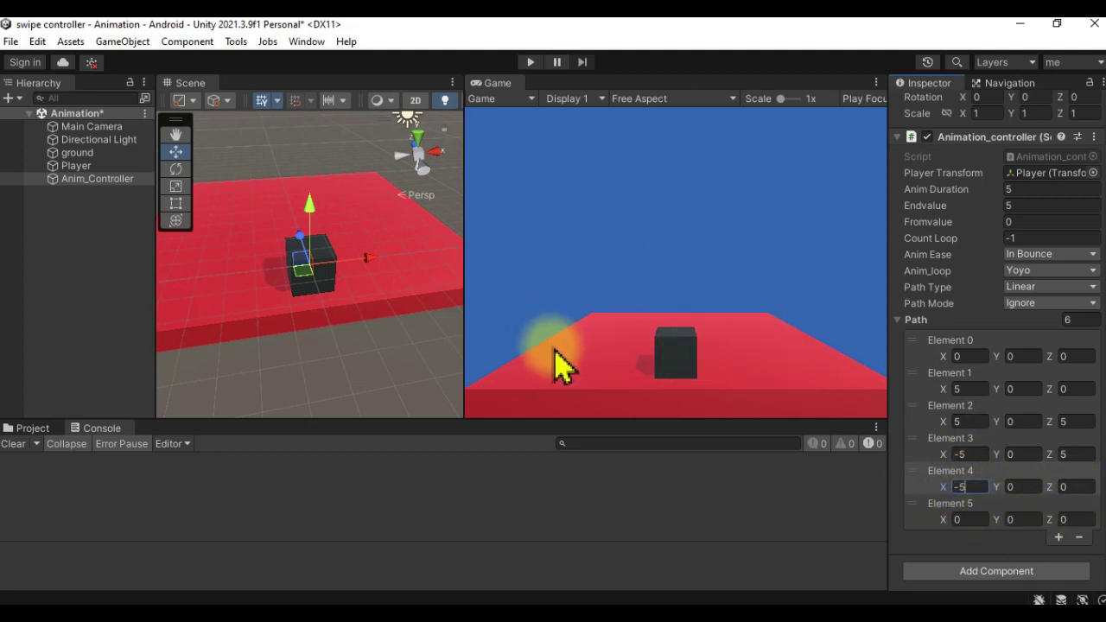
left_click(530, 61)
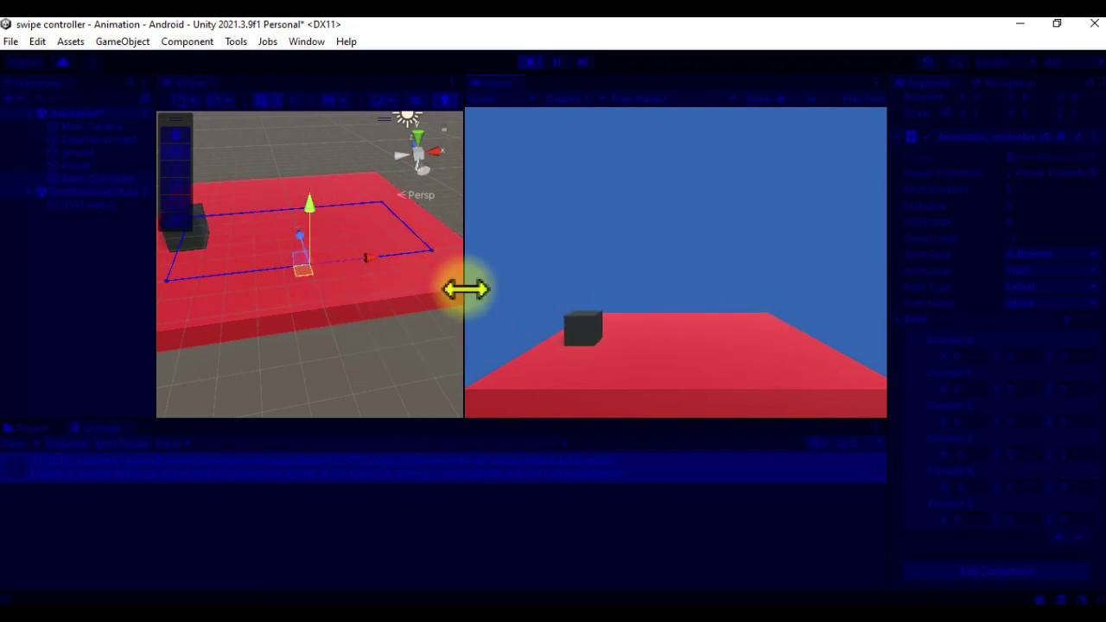
- Widen and orbit the Scene view to watch the cube trace the blue square path, then stop
left_click_drag(464, 288, 560, 307)
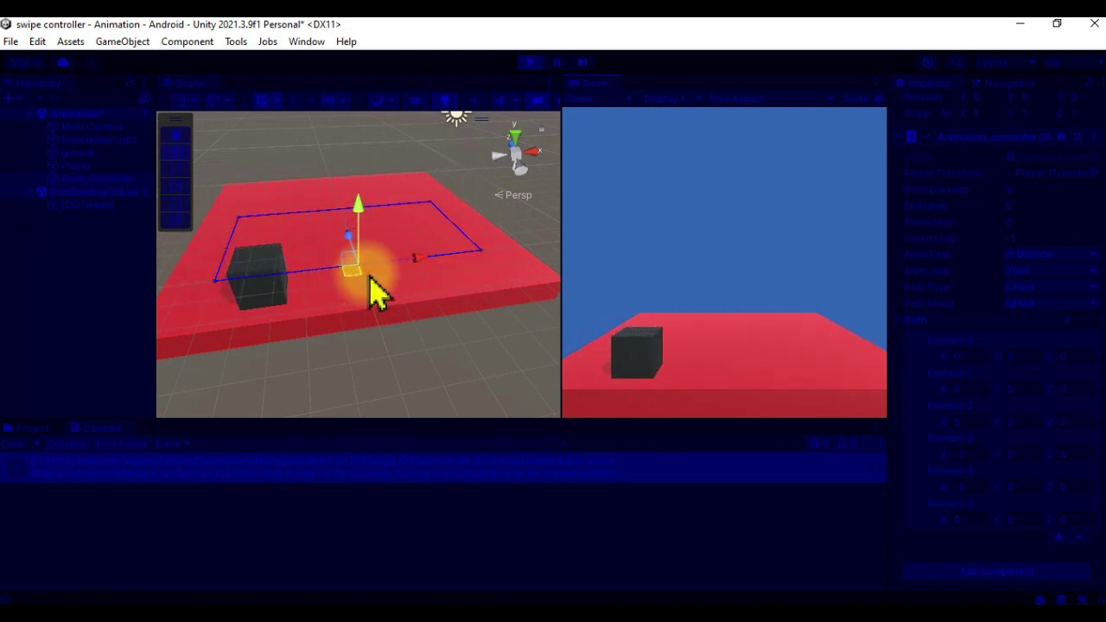
left_click_drag(368, 298, 388, 187, "alt")
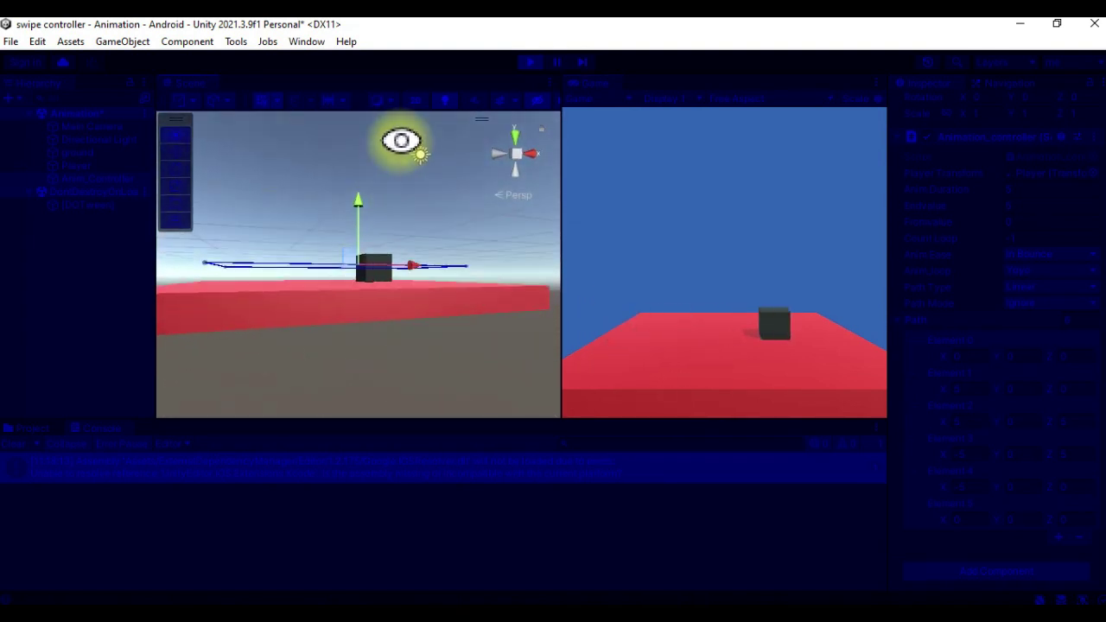
left_click_drag(389, 187, 365, 323, "alt")
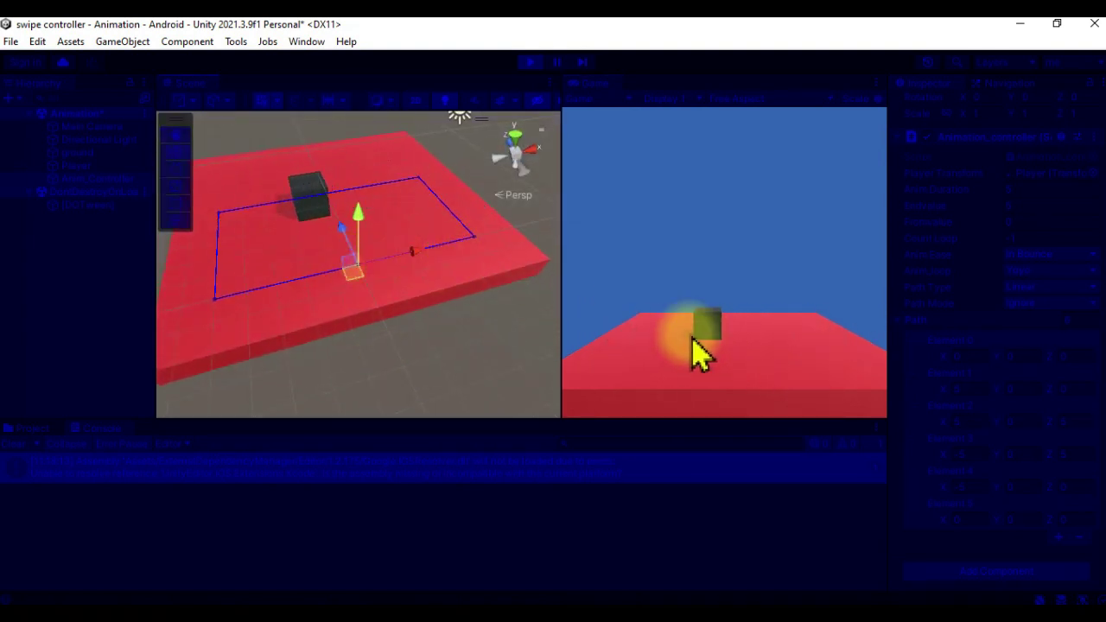
left_click(530, 61)
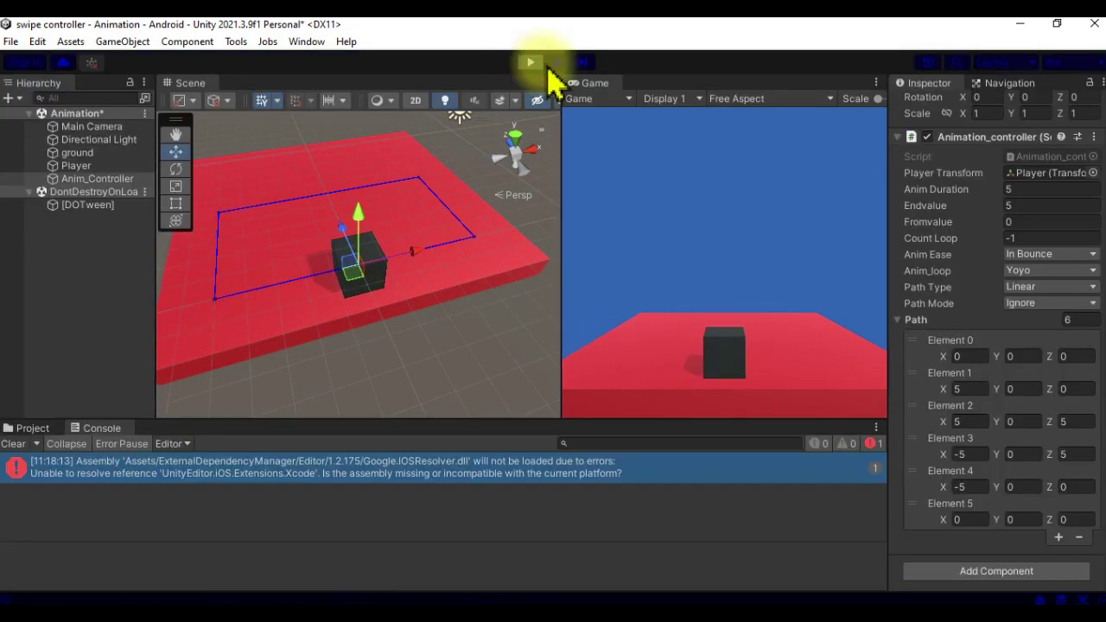
- Collapse Path, choose Catmull Rom path type and Restart loop type, and play again
left_click(907, 320)
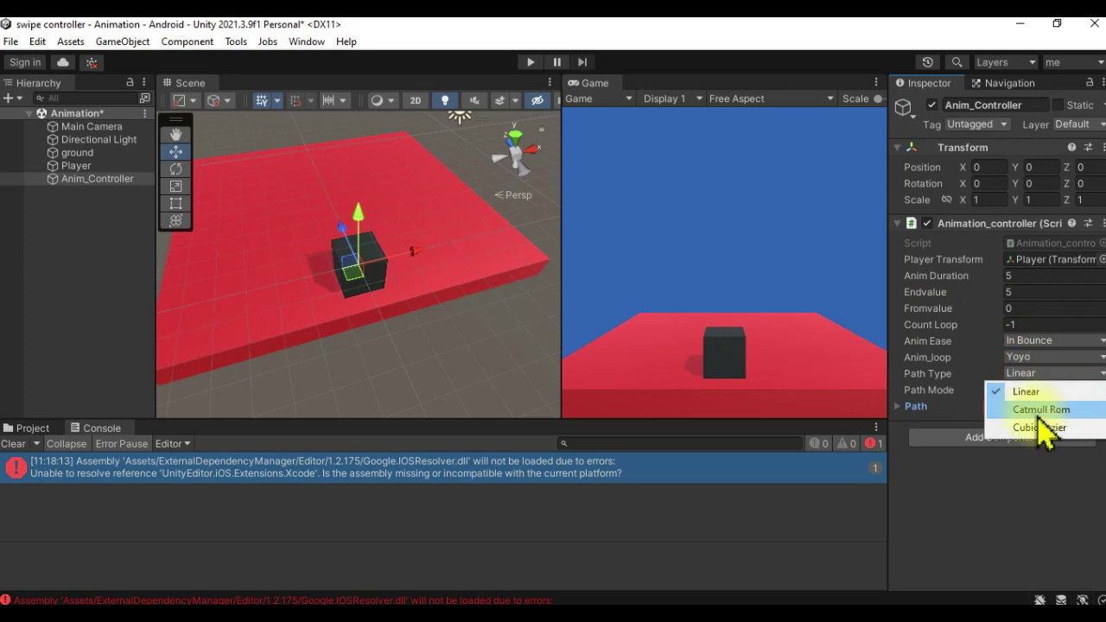
left_click(1039, 410)
left_click(1030, 358)
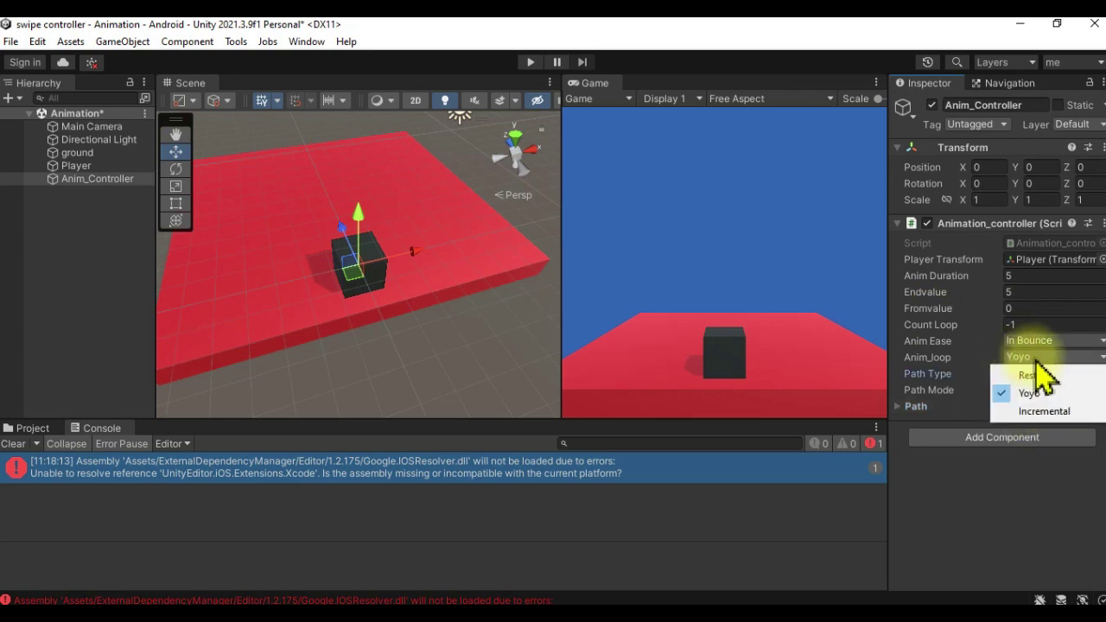
left_click(1023, 368)
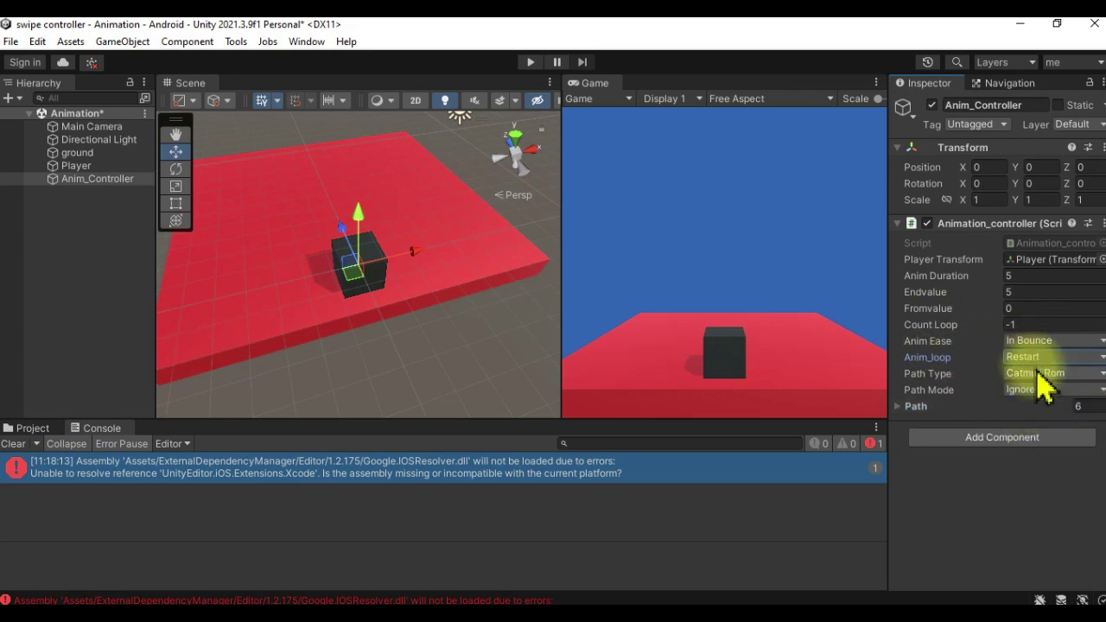
left_click(531, 62)
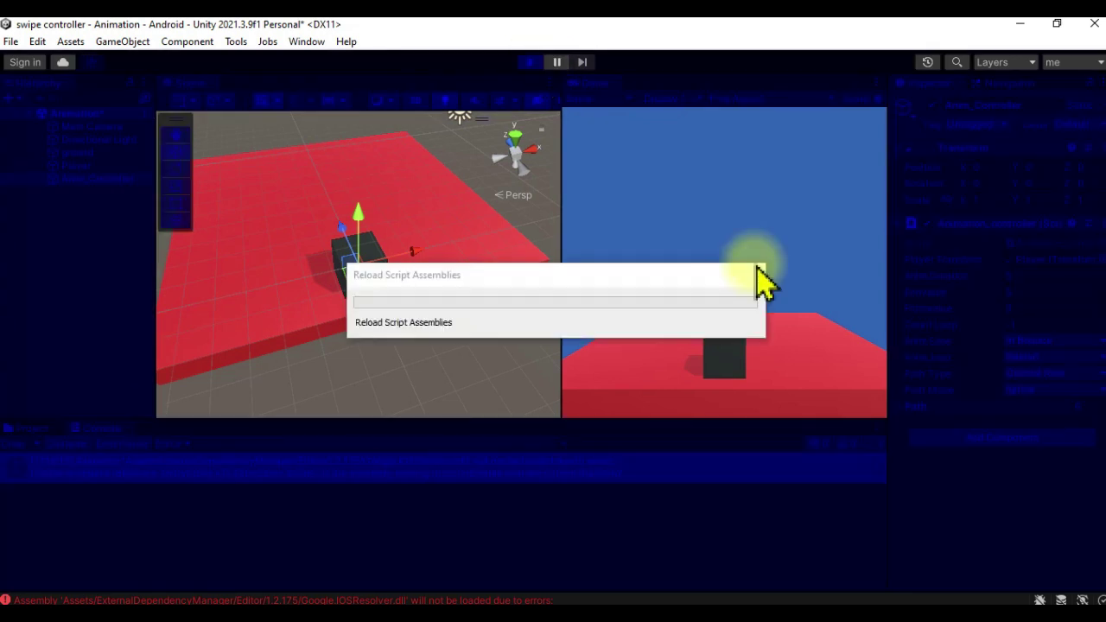
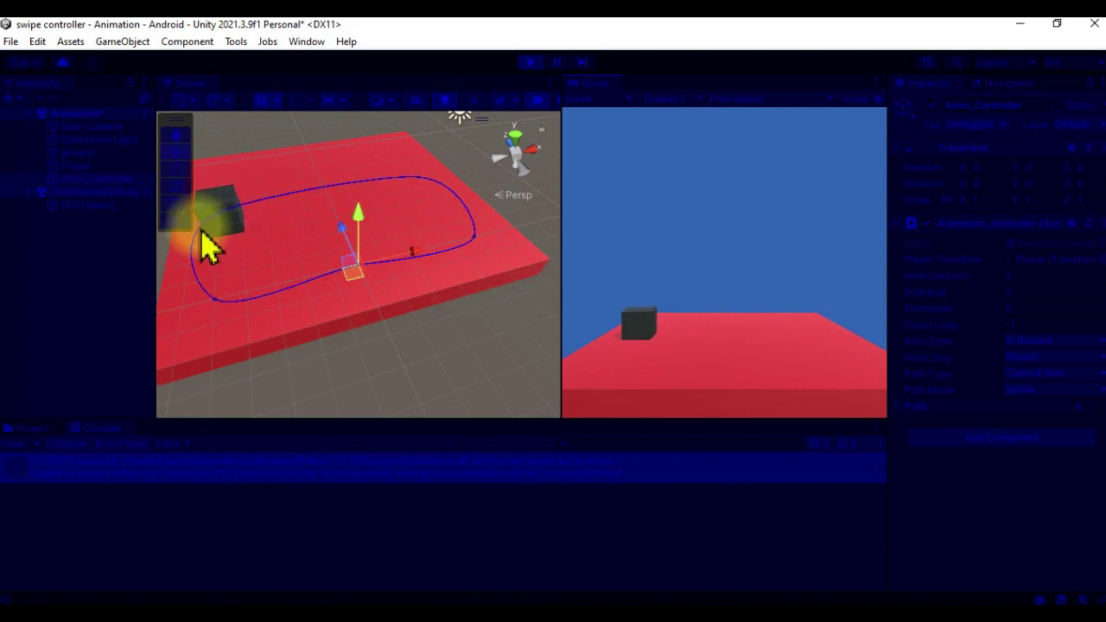
- Switch Anim_Controller's Path Type to Cubic Bezier, then Linear, during play, then stop the scene
left_click(475, 251)
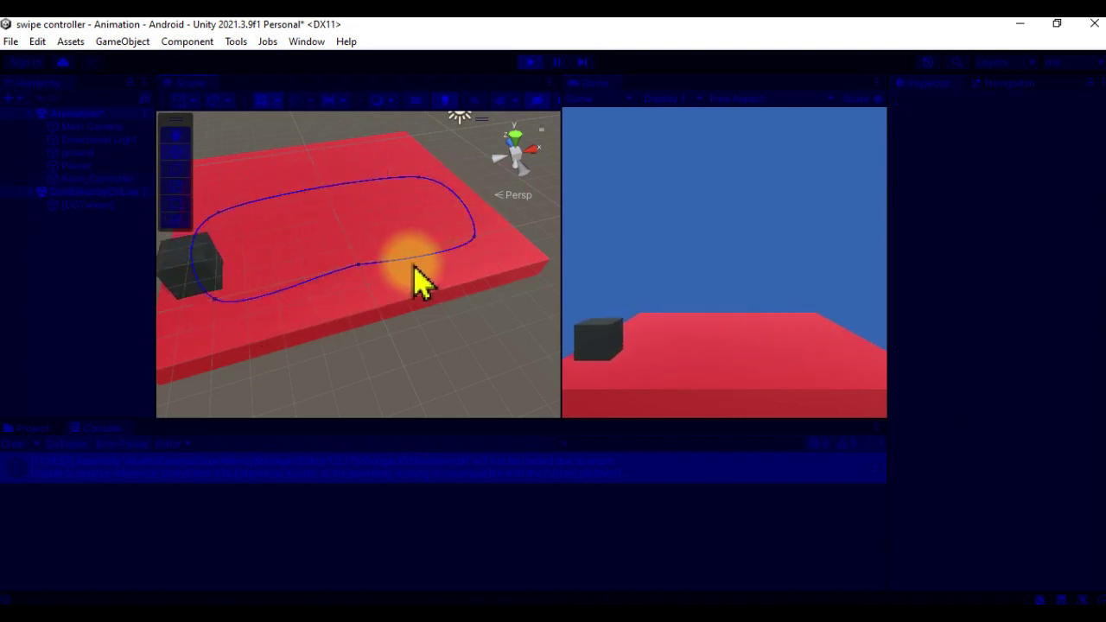
left_click(90, 179)
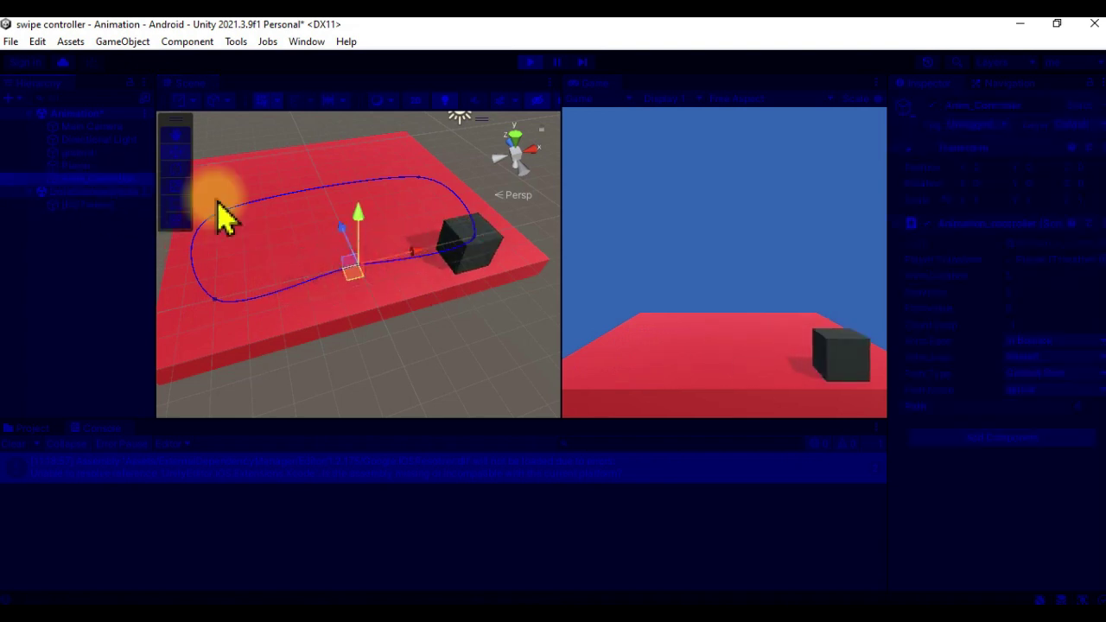
left_click(1044, 373)
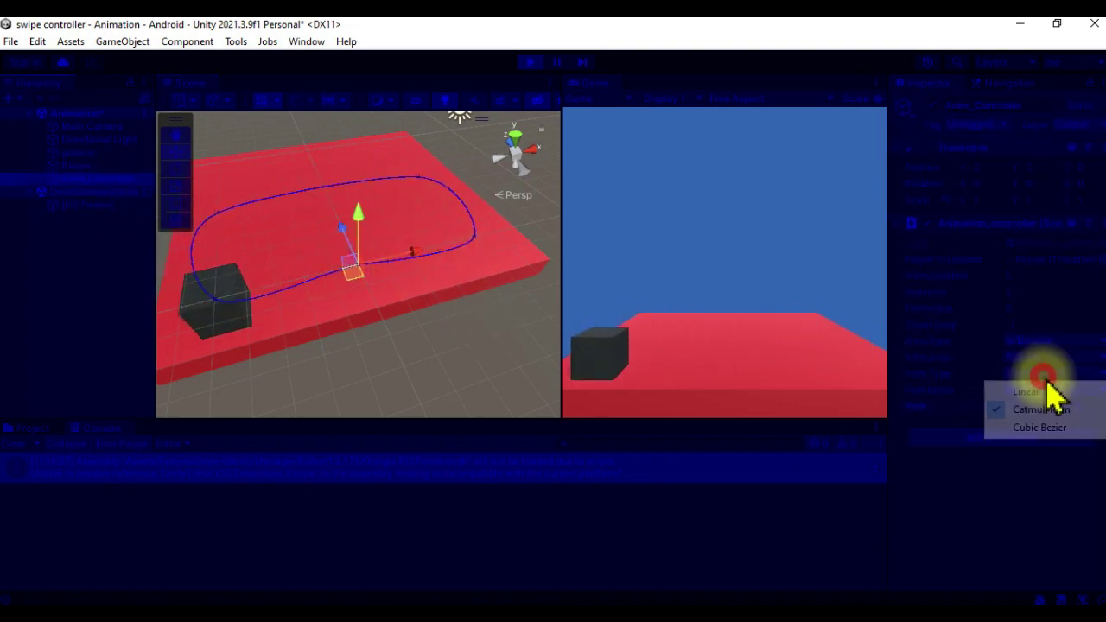
left_click(1042, 427)
left_click(1043, 374)
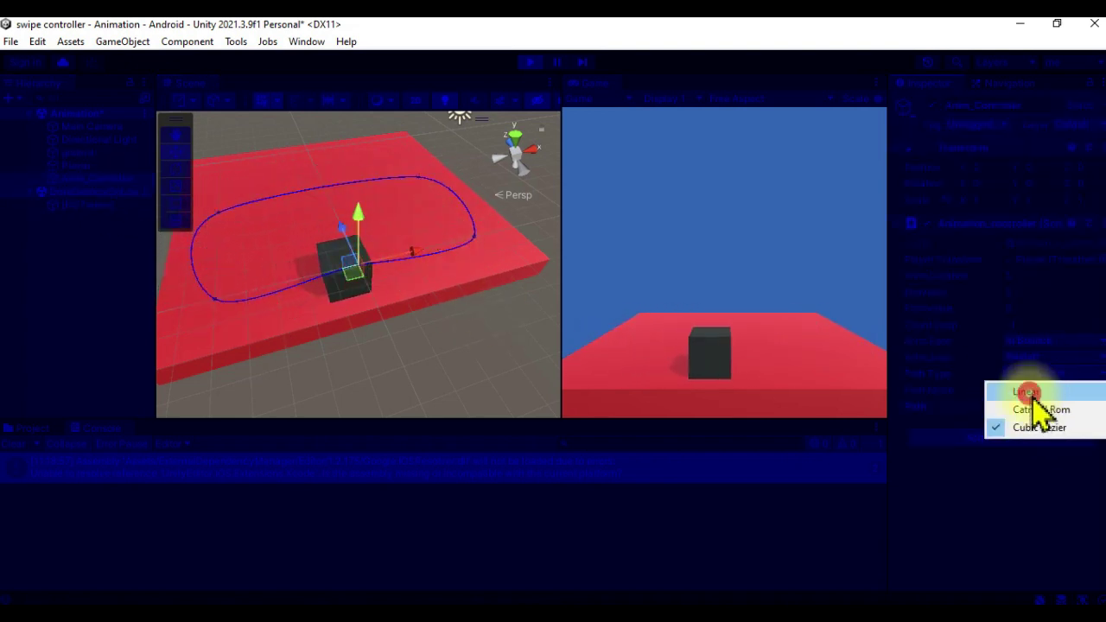
left_click(1028, 392)
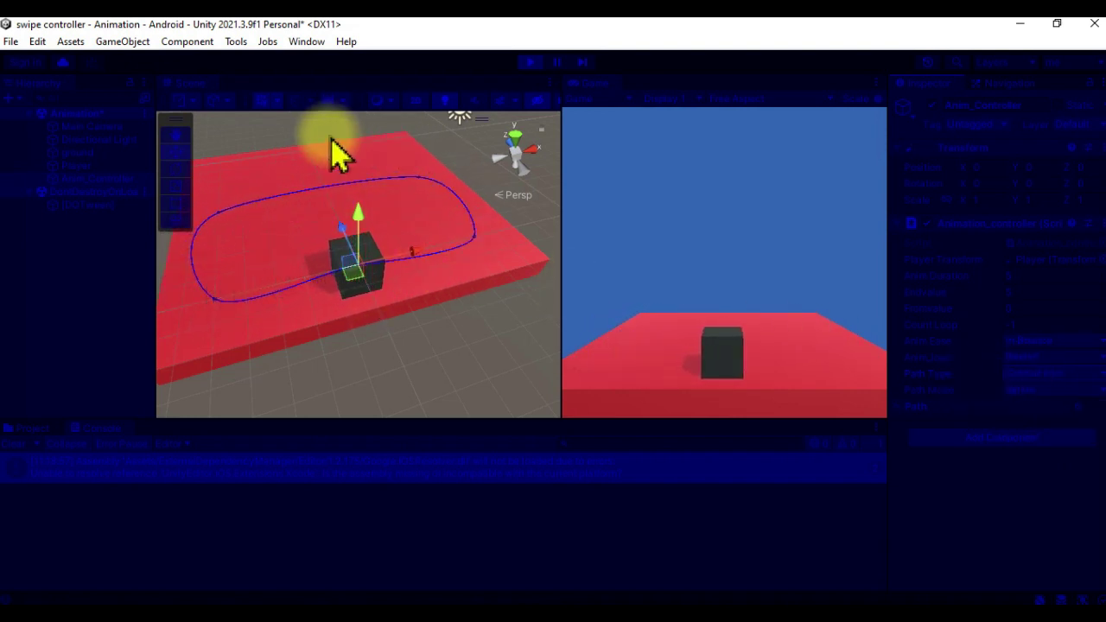
left_click(525, 62)
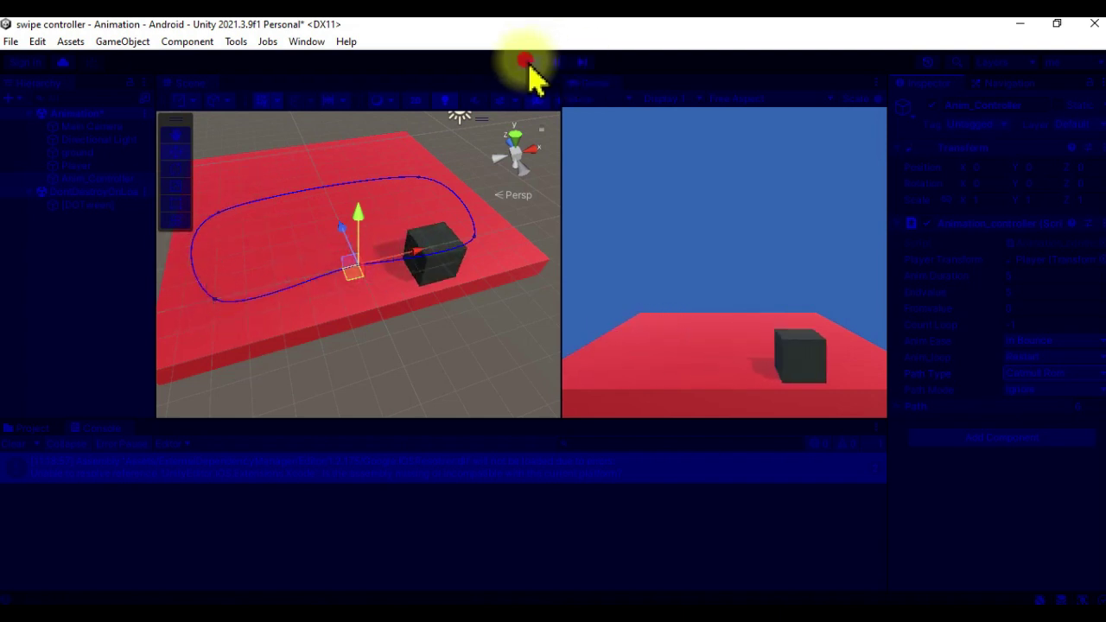
- Clear the error messages from the Unity console
left_click(14, 444)
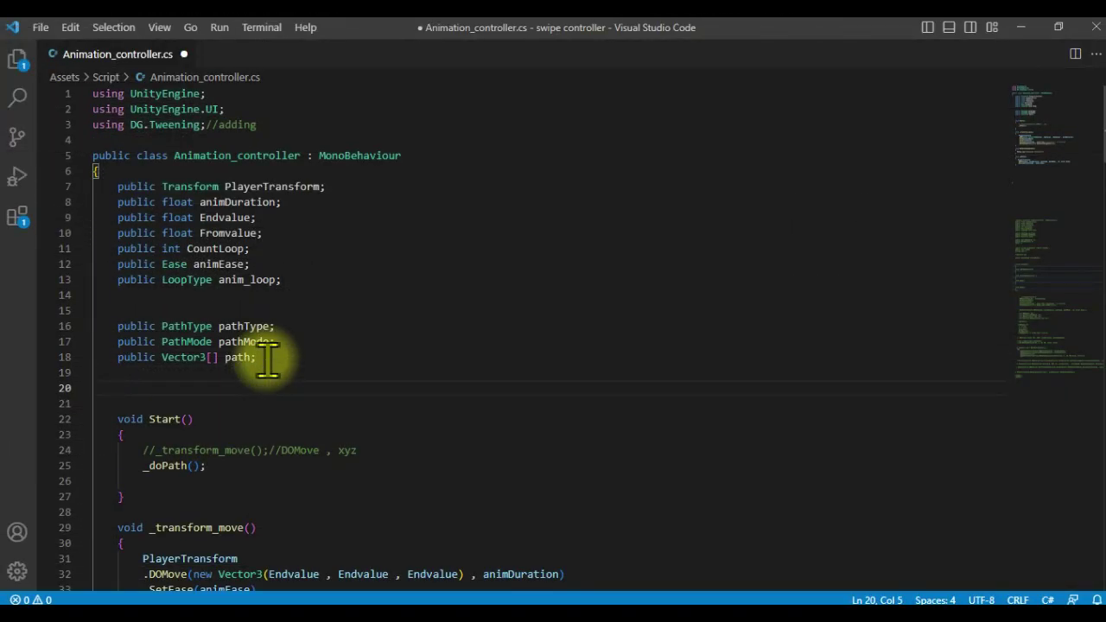
- Add 'public SpriteRenderer sr; public MeshRenderer mr; Color c;' below the path fields, then start a line after _doPath
key("Return")
type("public SpriteRenderer sr; public MeshRenderer mr; Color c;")
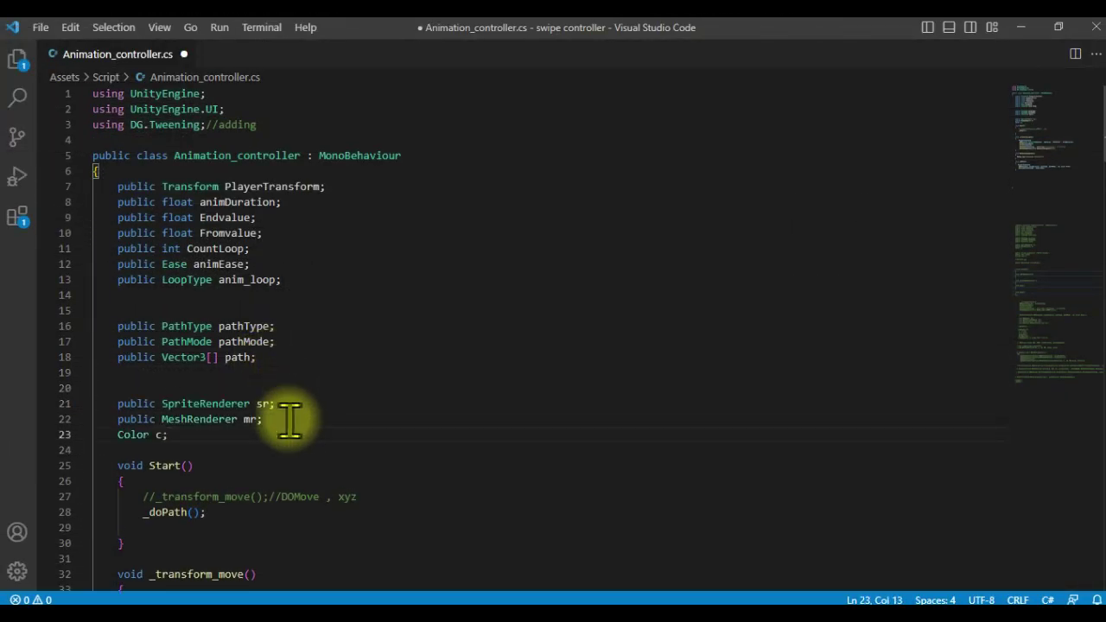
scroll(294, 406, "down", 2)
left_click(259, 368)
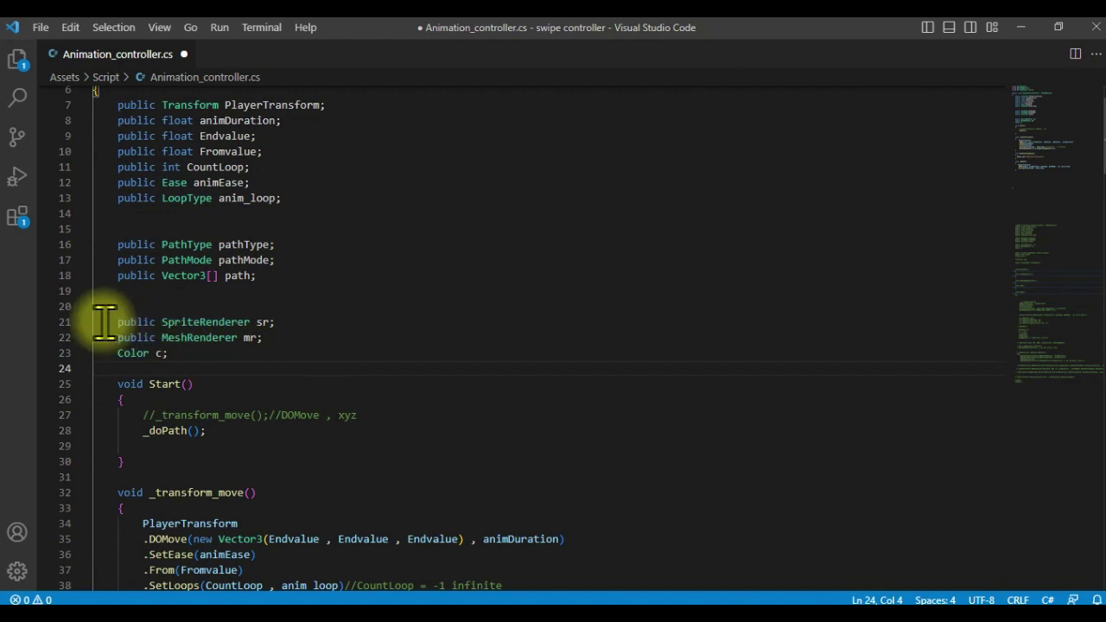
left_click_drag(114, 322, 280, 320)
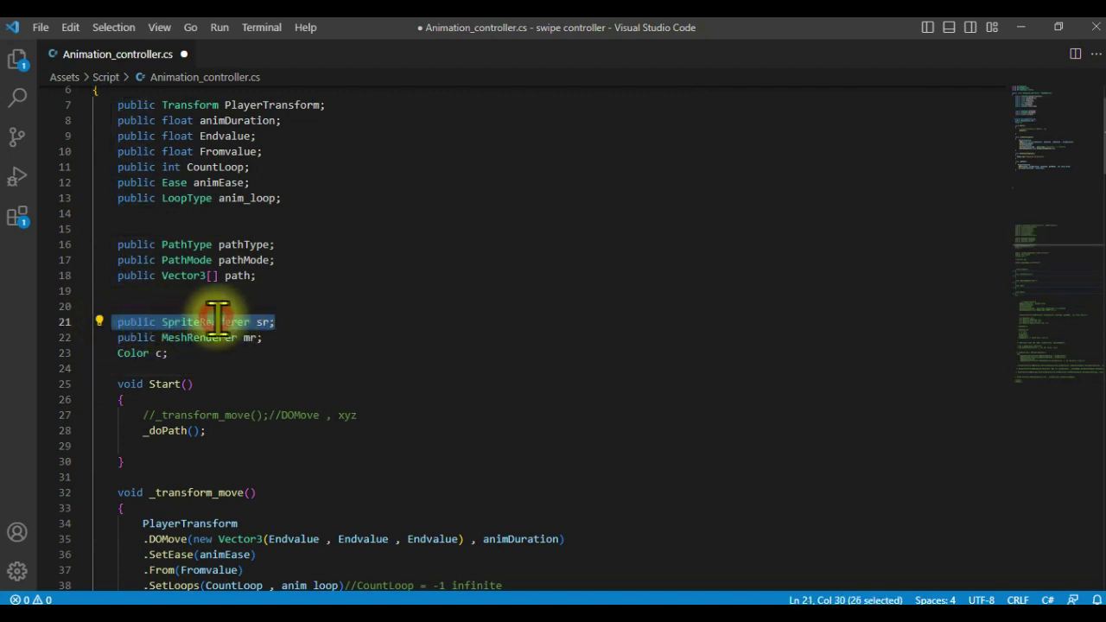
left_click(217, 321)
left_click_drag(161, 338, 243, 338)
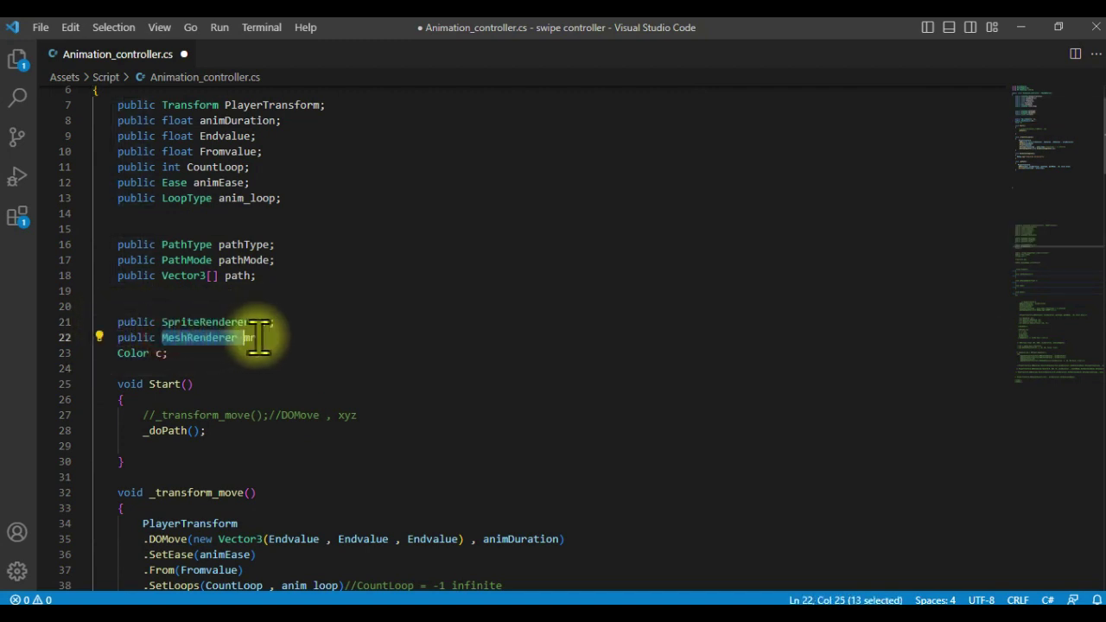
left_click_drag(120, 353, 161, 350)
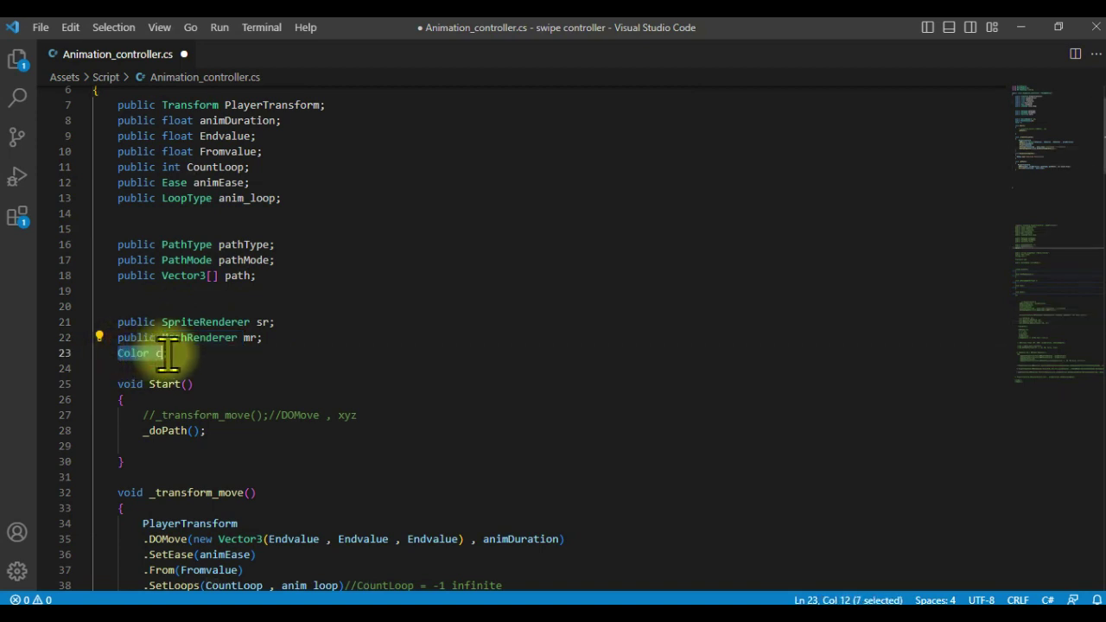
scroll(143, 395, "down", 9)
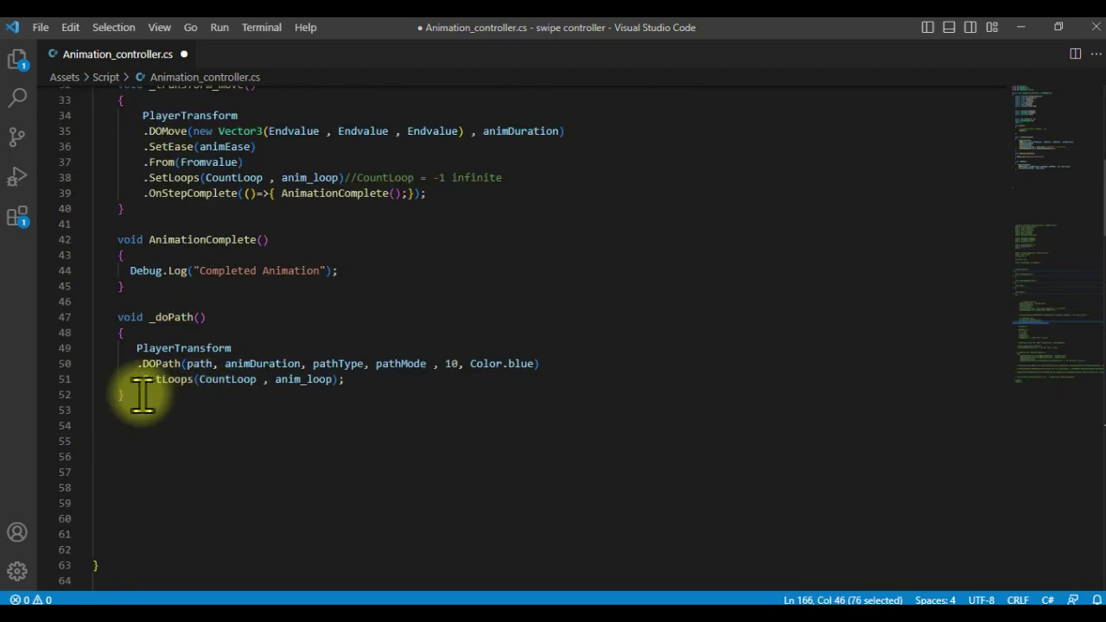
key("Return")
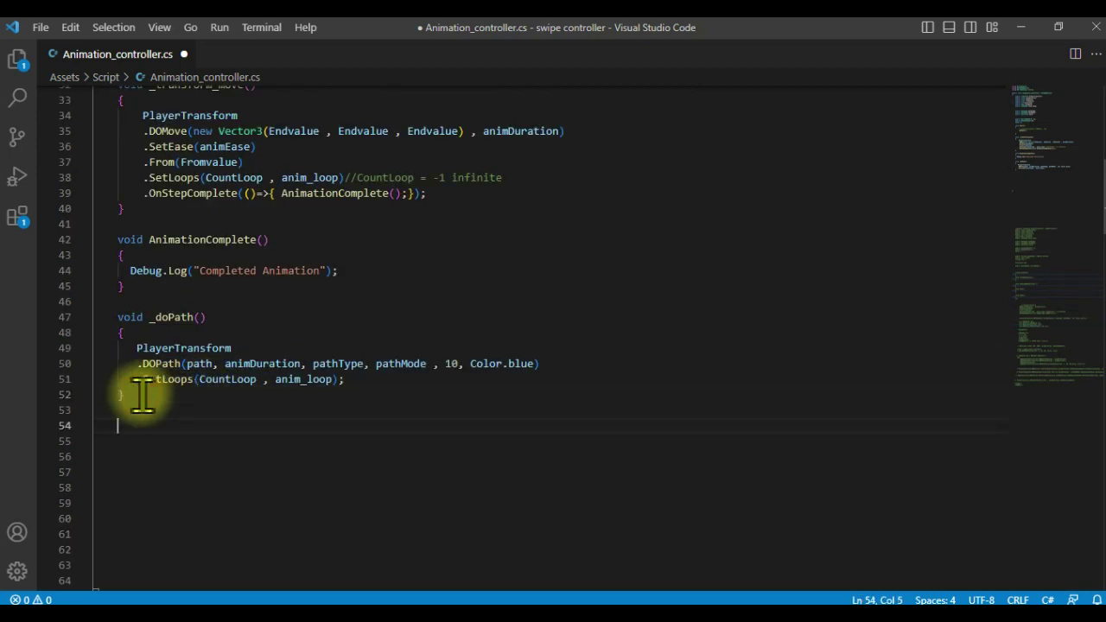
- Write change_color() containing sr.DOColor(Color.red, 3f) and mr.material.DOColor(Color.red, 3f)
type("void")
type(" c")
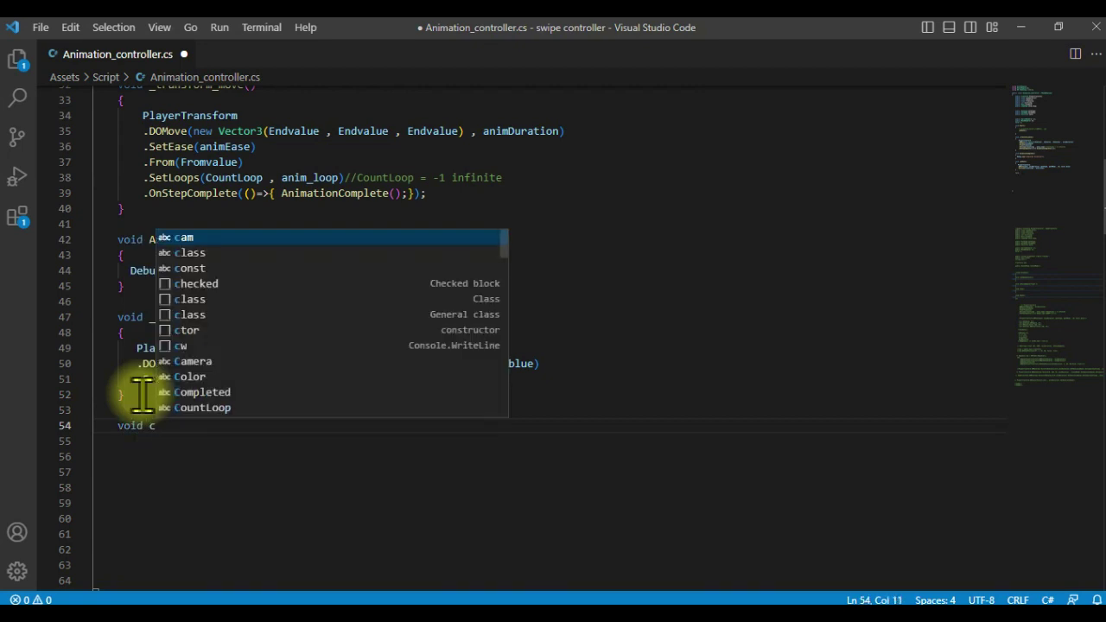
type("hange")
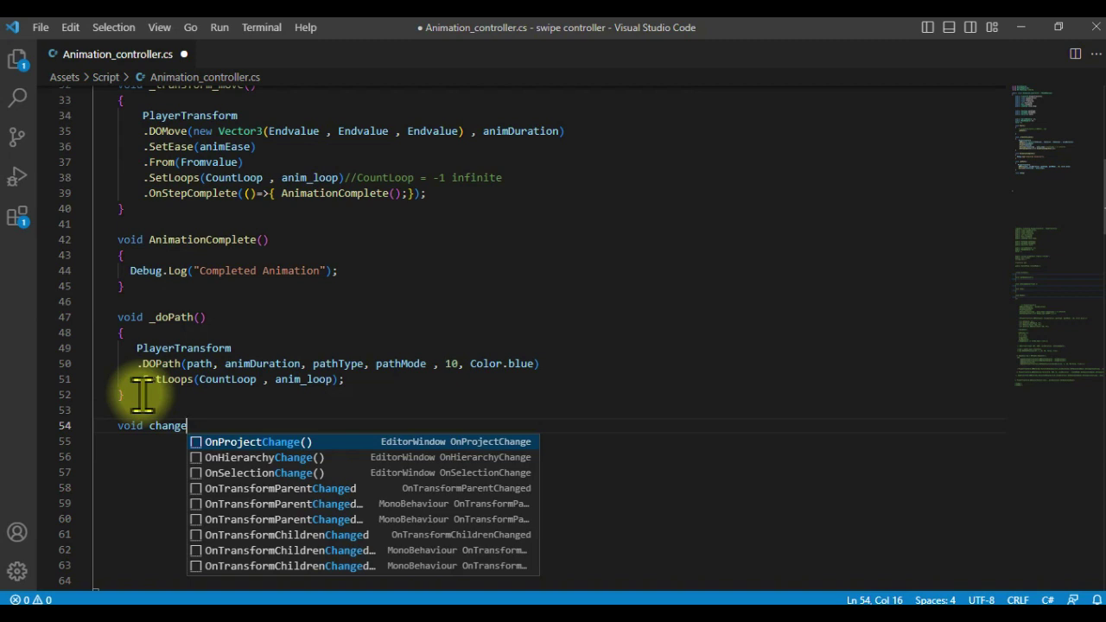
type("_color(")
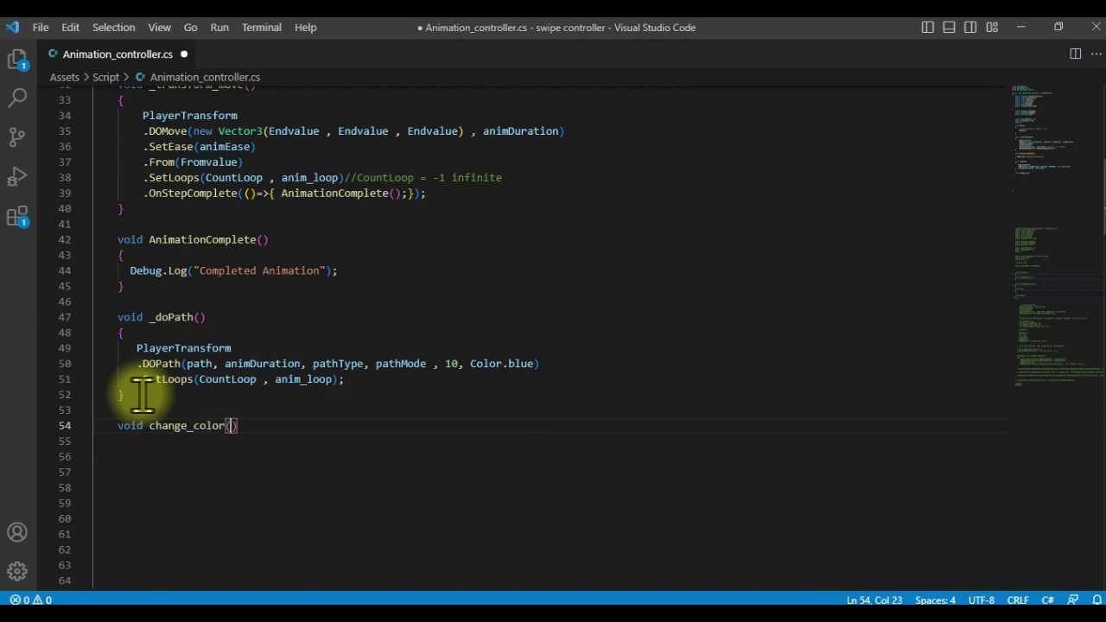
key("Return")
type("{}")
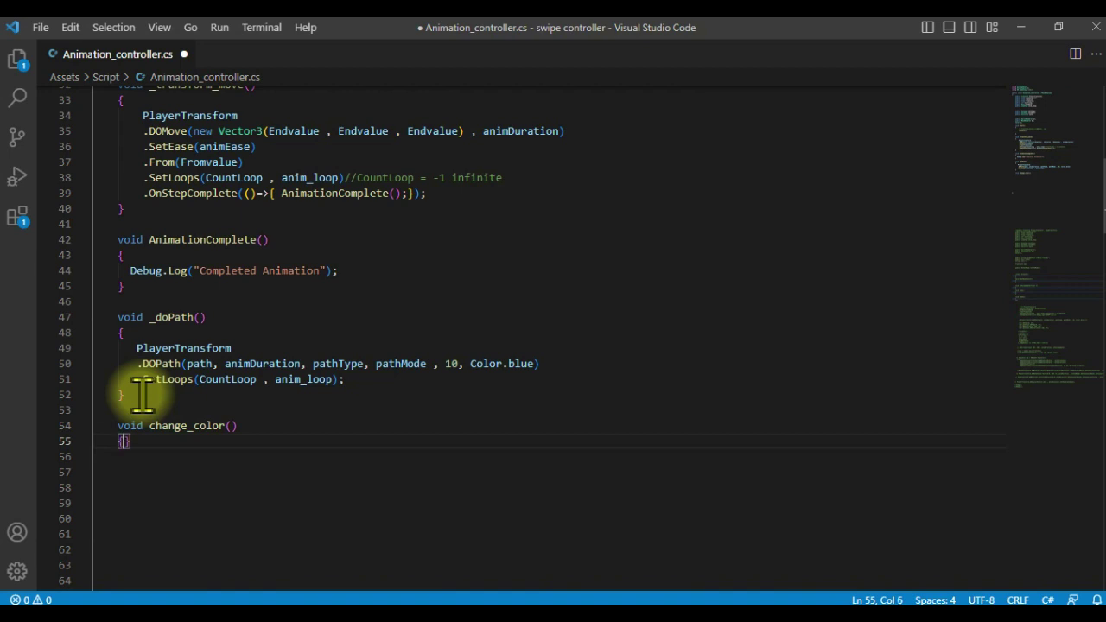
key("Return")
type("//sr.DOColor(Color.red, 3f);         //mr.material.DOColor(Color.red, 3f);")
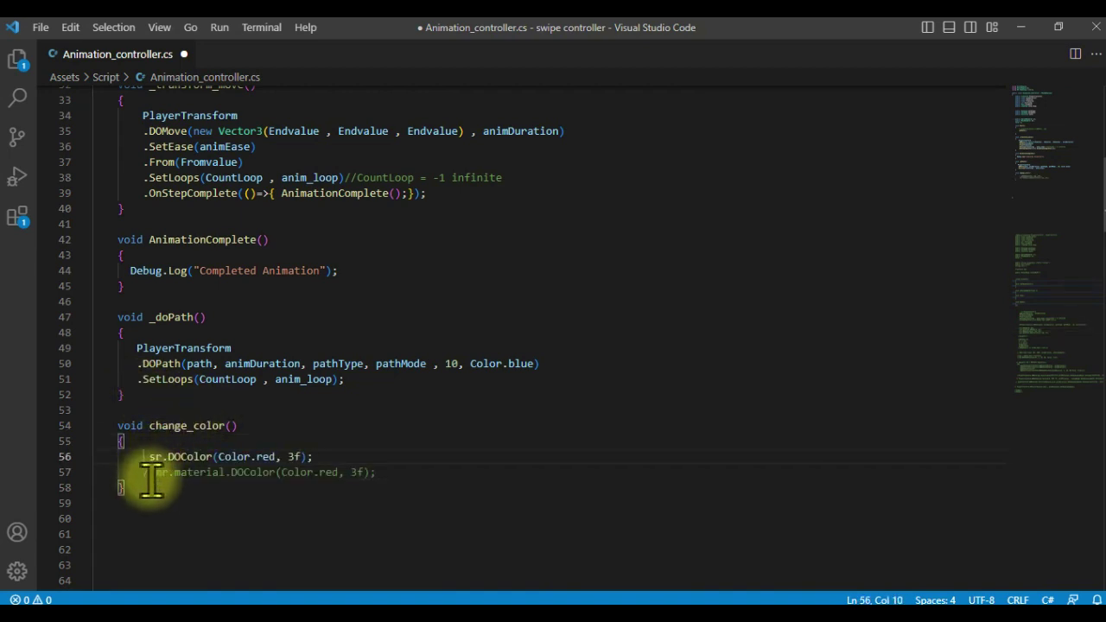
key("BackSpace")
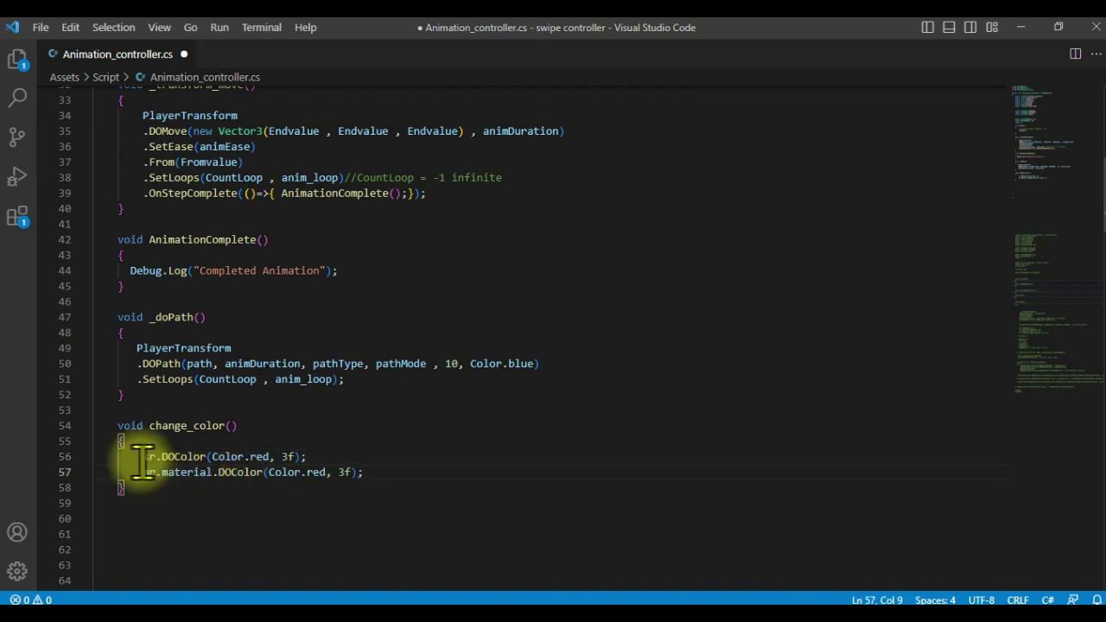
mouse_move(142, 456)
left_mouse_down()
mouse_move(192, 471)
mouse_move(364, 472)
left_mouse_up()
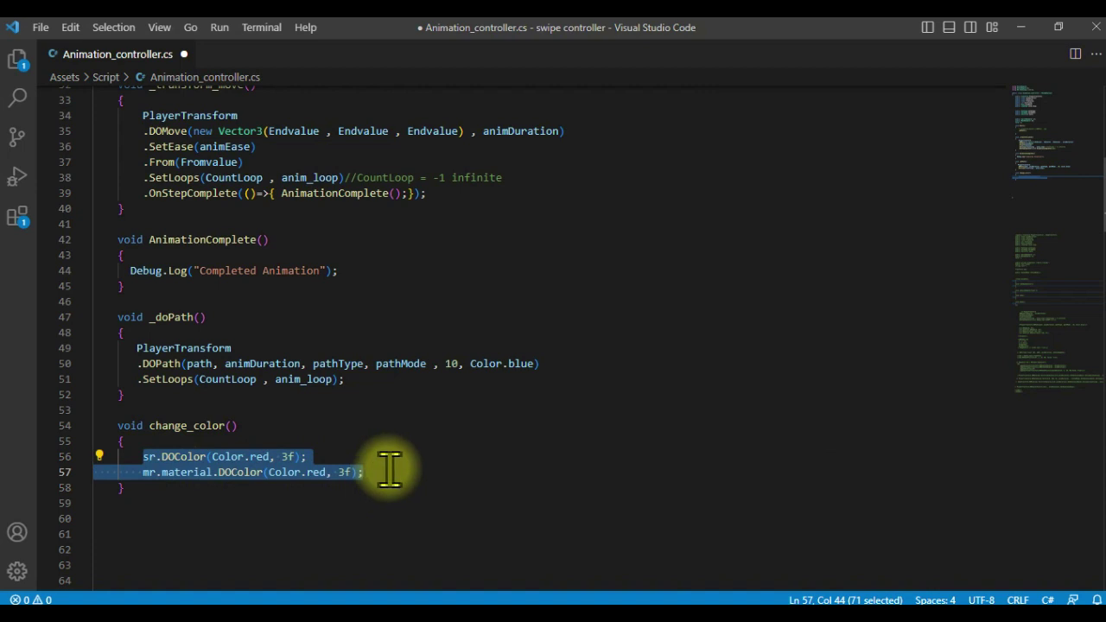
scroll(423, 490, "up", 1)
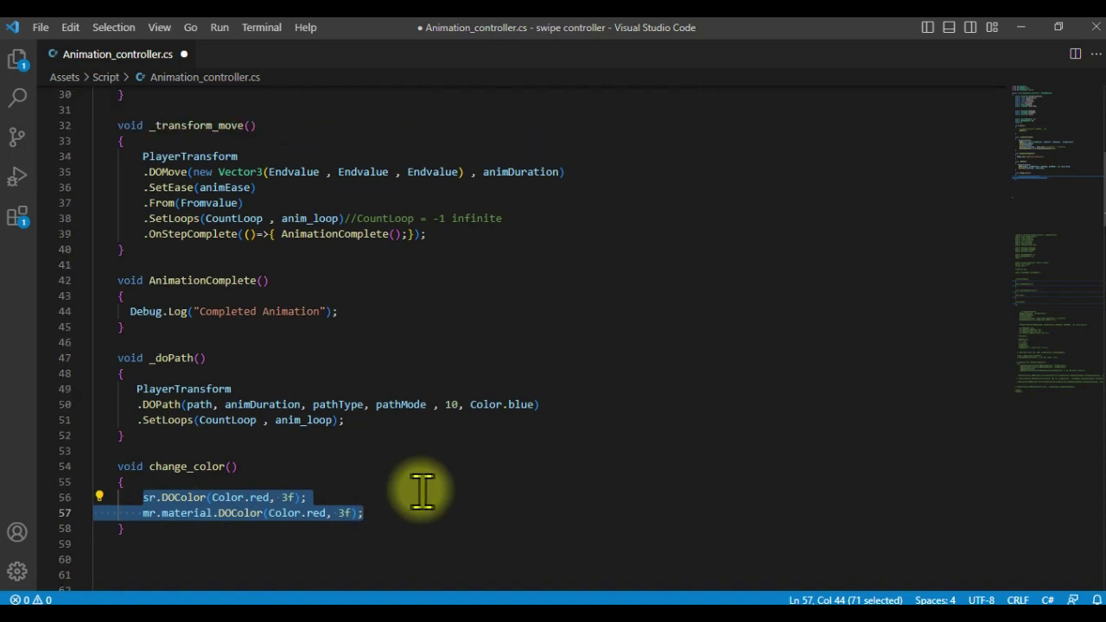
scroll(354, 471, "up", 3)
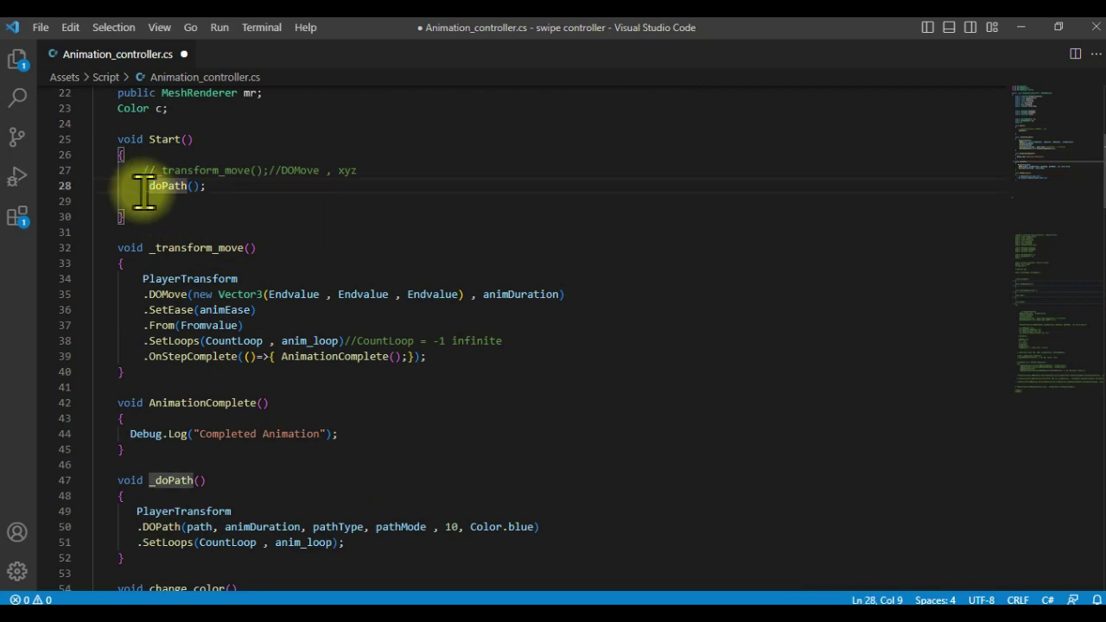
- Add a change_color() call in Start right after the _doPath call
scroll(192, 432, "down", 5)
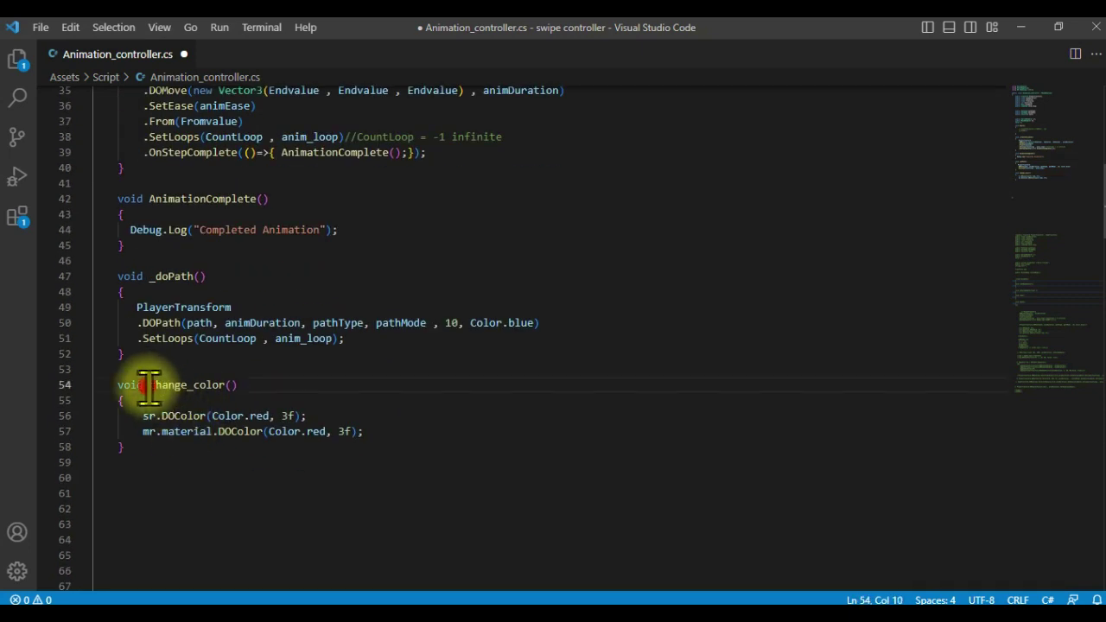
left_click_drag(148, 386, 243, 389)
key("ctrl+c")
scroll(244, 386, "up", 3)
scroll(246, 363, "up", 5)
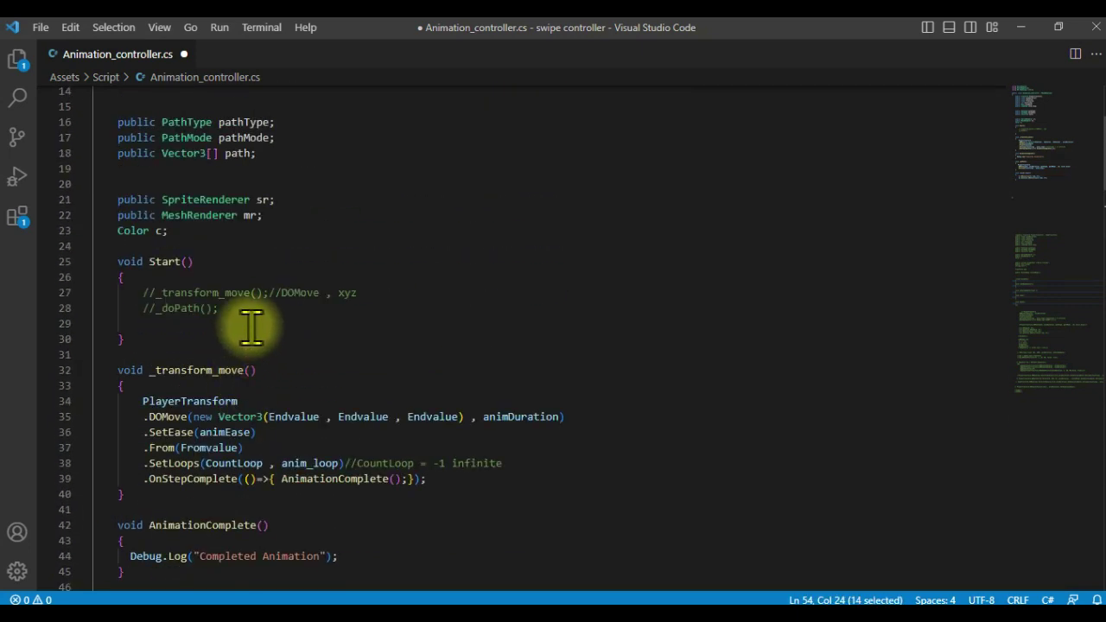
left_click(227, 310)
key("Return")
key("ctrl+v")
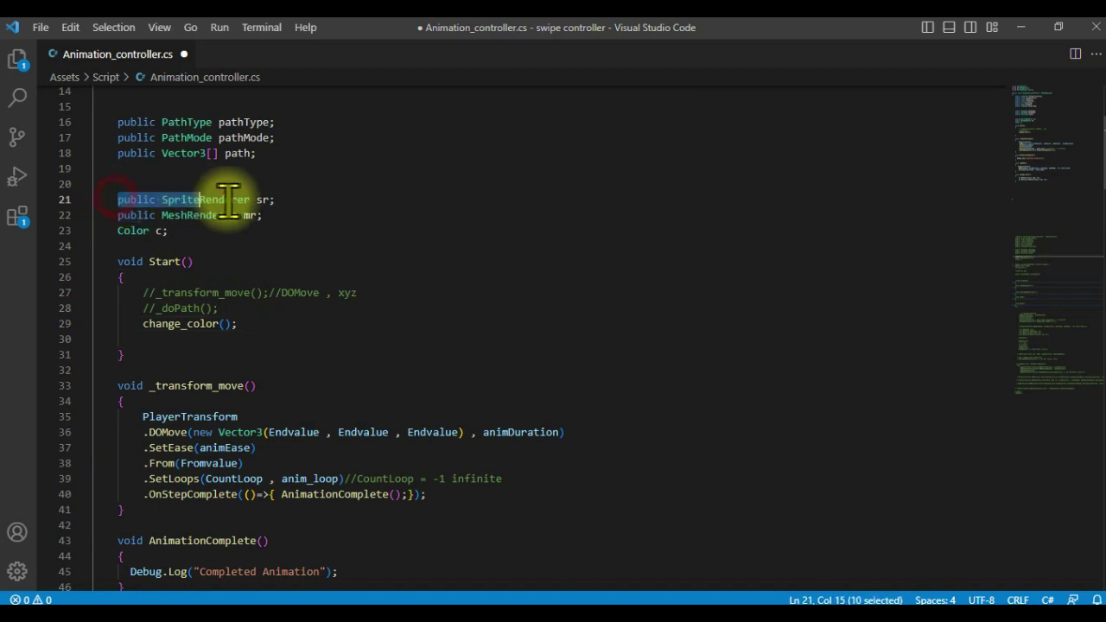
- Review the sr, mr and c declarations and both DOColor lines, then return to Unity
left_click_drag(122, 200, 277, 199)
mouse_move(116, 215)
left_mouse_down()
mouse_move(245, 223)
mouse_move(197, 226)
left_mouse_up()
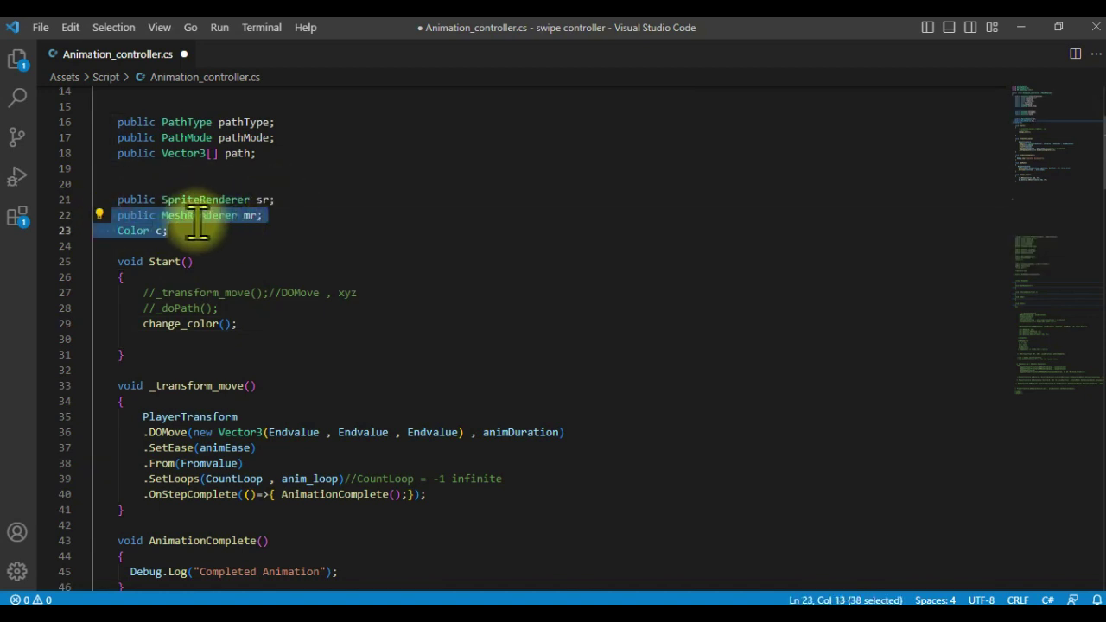
scroll(297, 304, "down", 2)
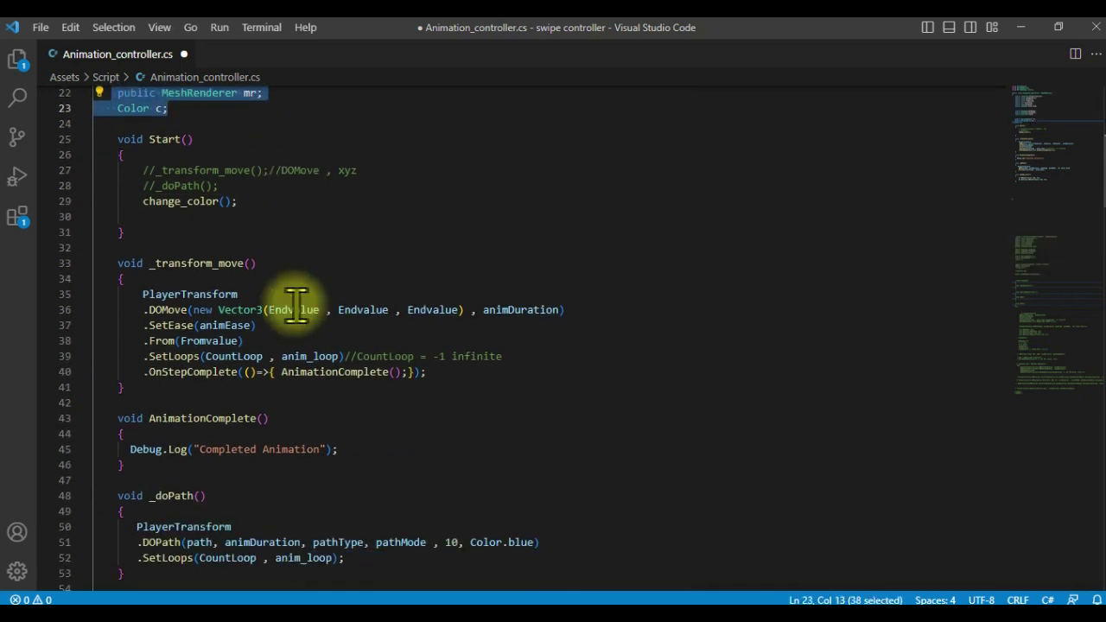
scroll(295, 306, "down", 5)
scroll(296, 304, "down", 2)
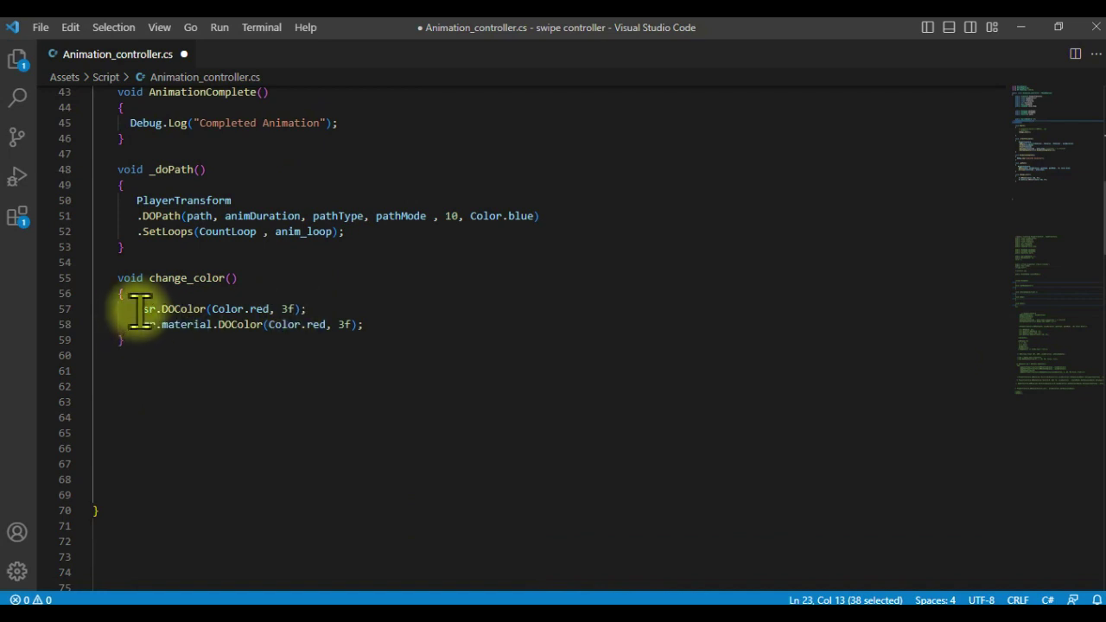
left_click_drag(143, 309, 306, 308)
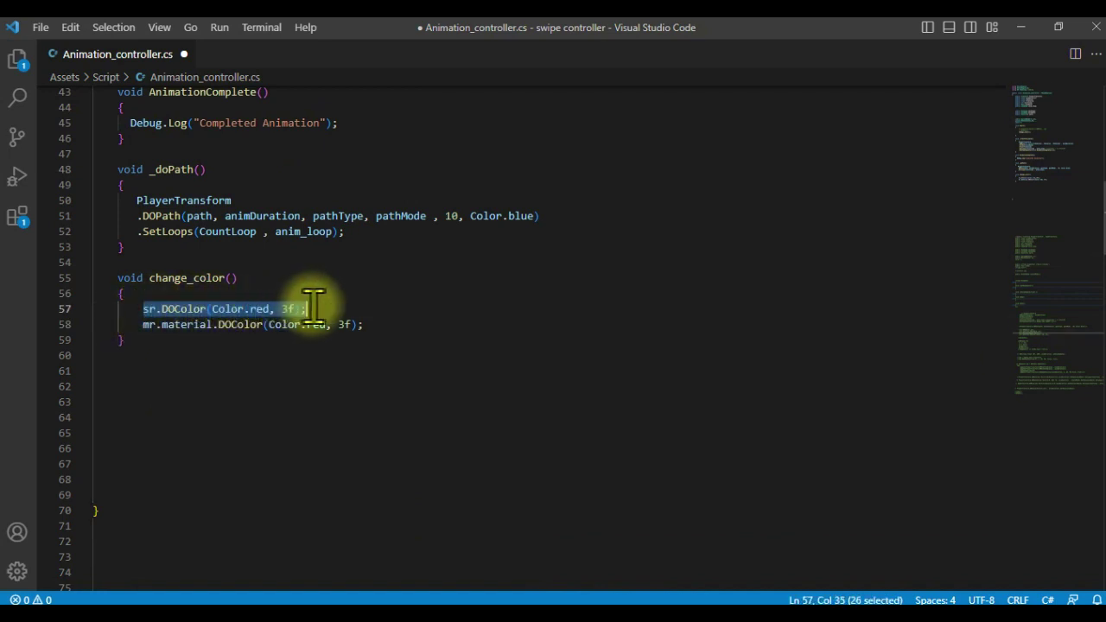
left_click(243, 324)
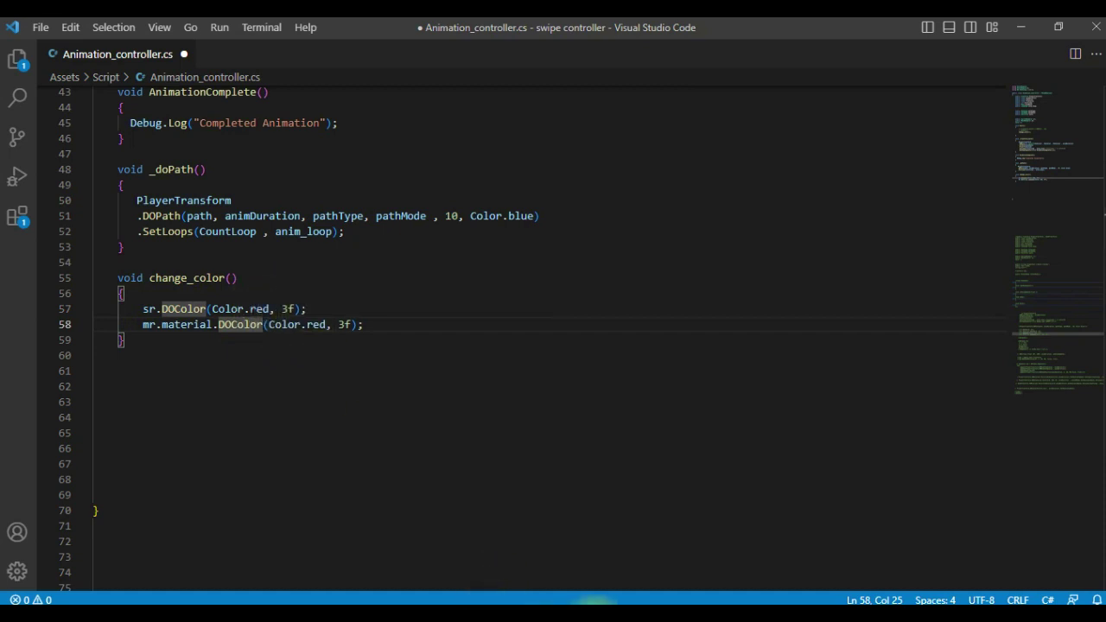
left_click(603, 602)
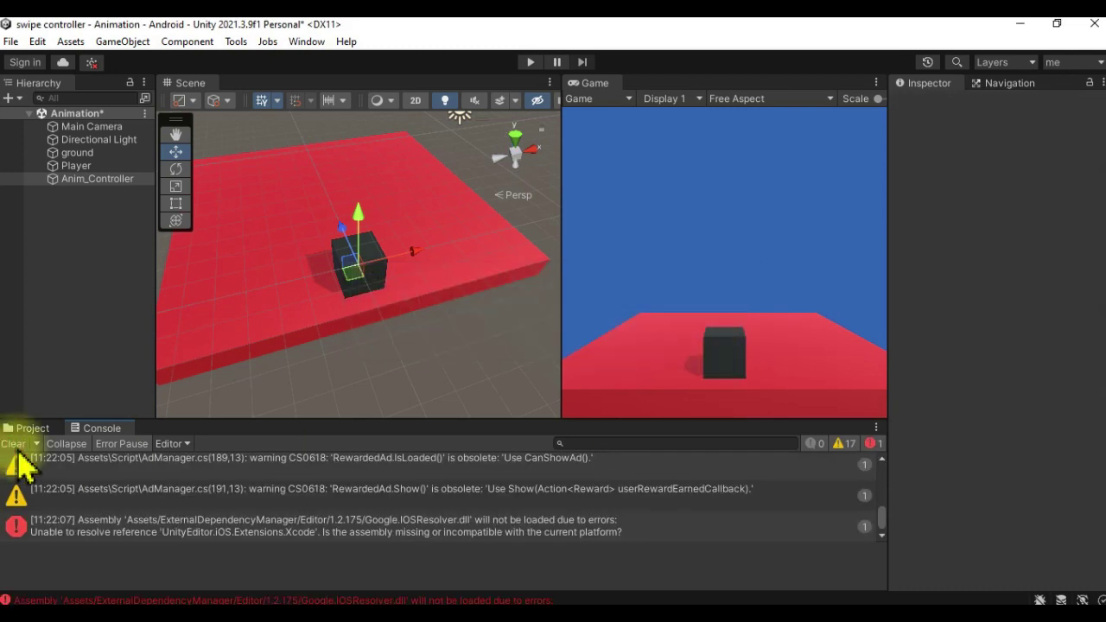
- Clear the console, widen the game preview, and select the Player cube
left_click(13, 443)
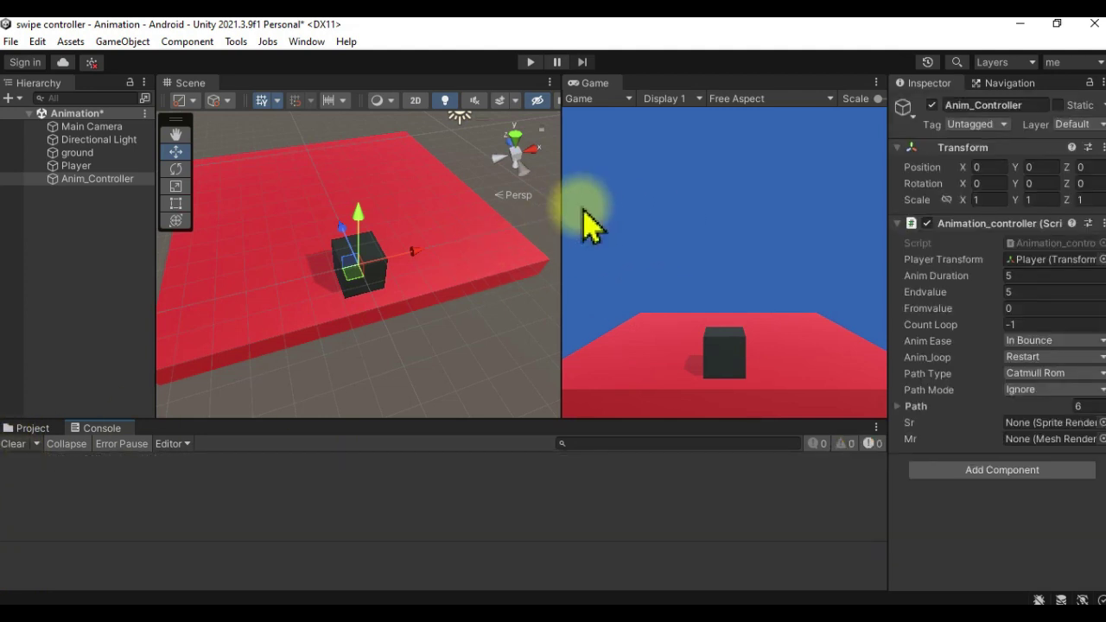
left_click_drag(561, 205, 516, 225)
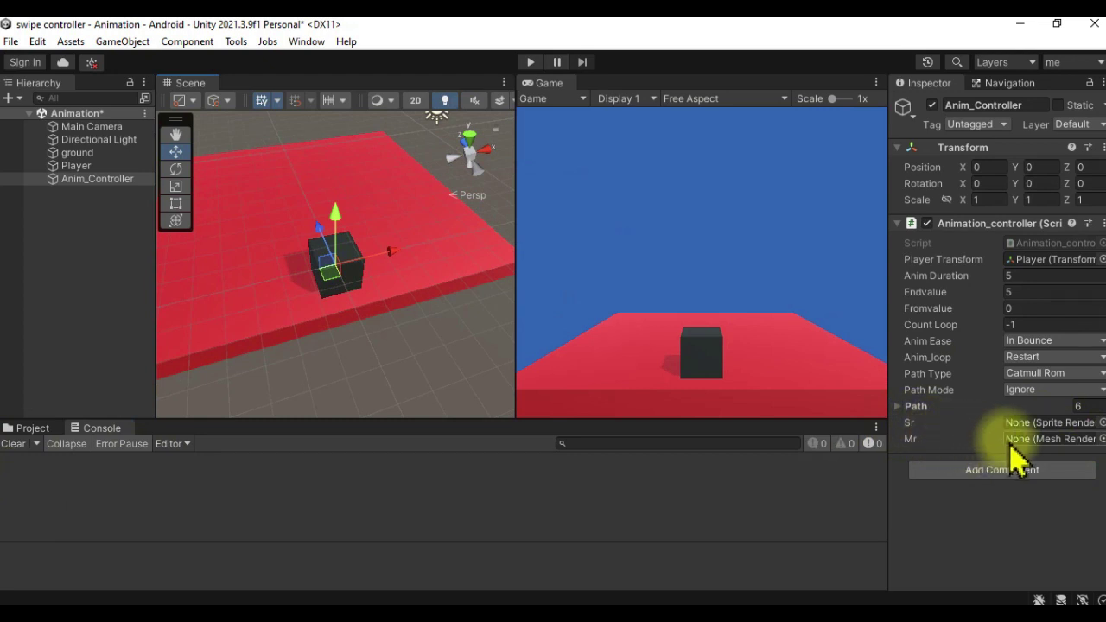
left_click(335, 259)
left_click_drag(172, 213, 350, 234, "alt")
- Create a Circle sprite, raise it to Y 3.4, scale it to about 2.15, and place it left of the cube
left_click(9, 98)
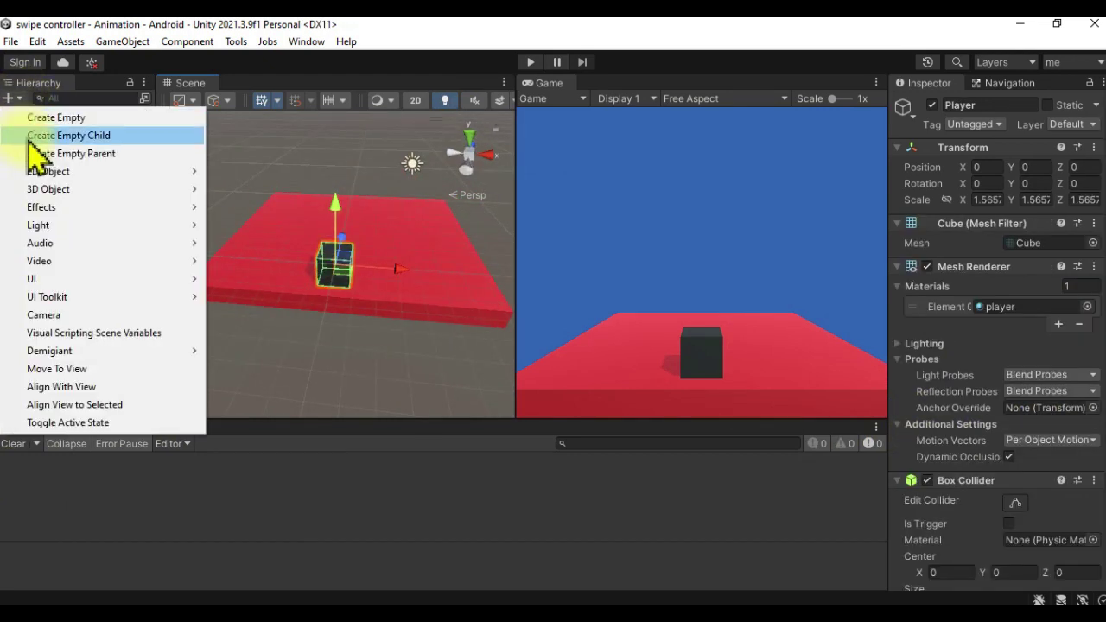
mouse_move(130, 173)
mouse_move(255, 177)
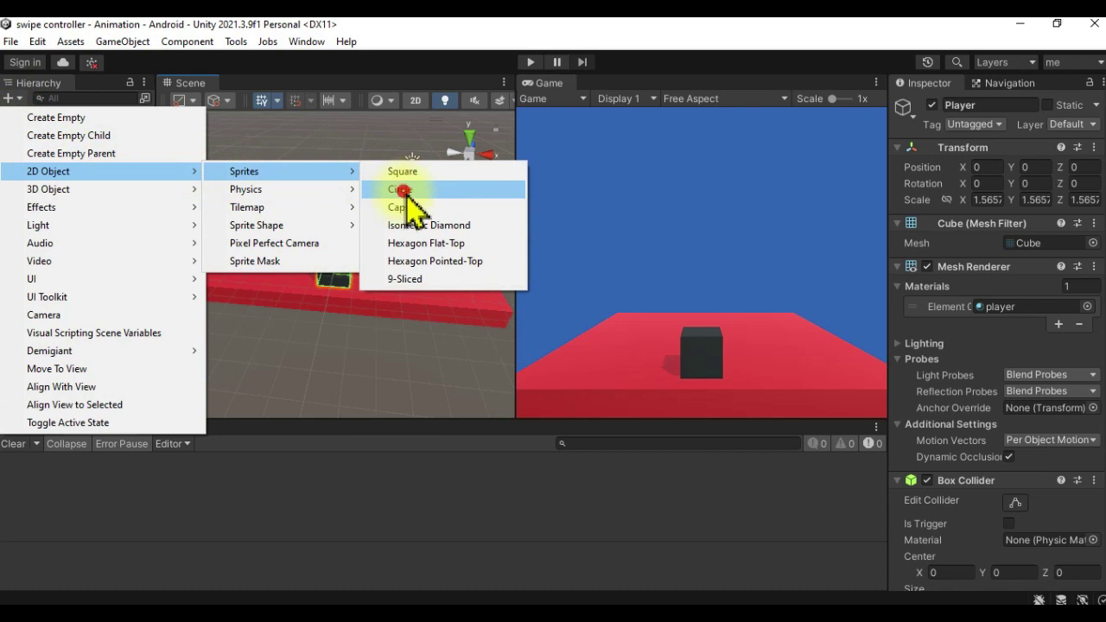
left_click(403, 190)
left_click_drag(346, 208, 345, 147)
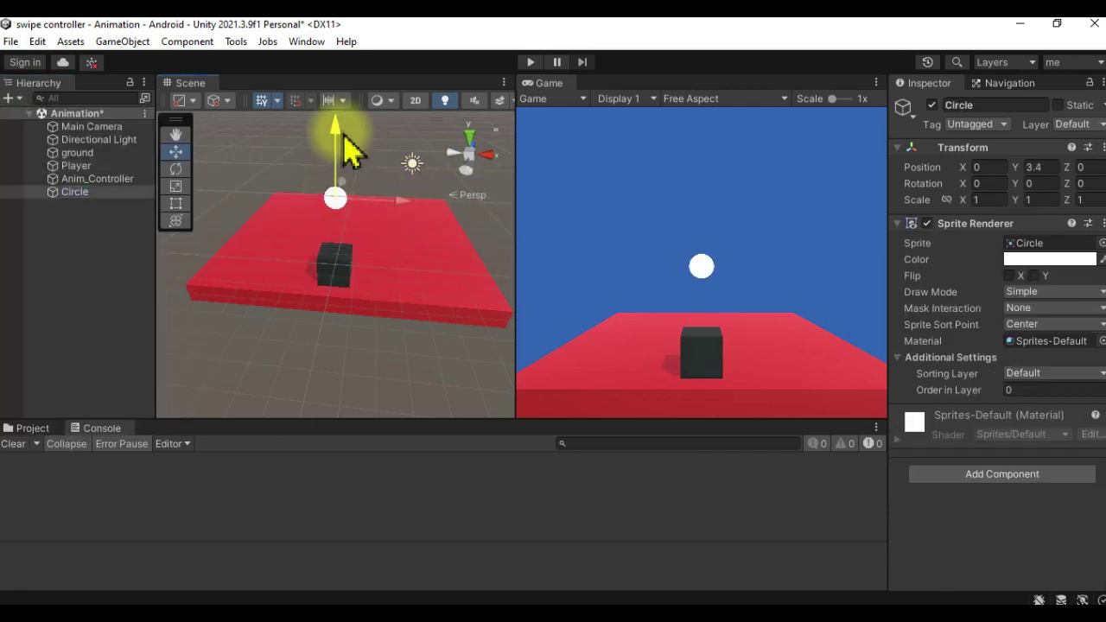
left_click(176, 188)
left_click_drag(336, 198, 462, 216)
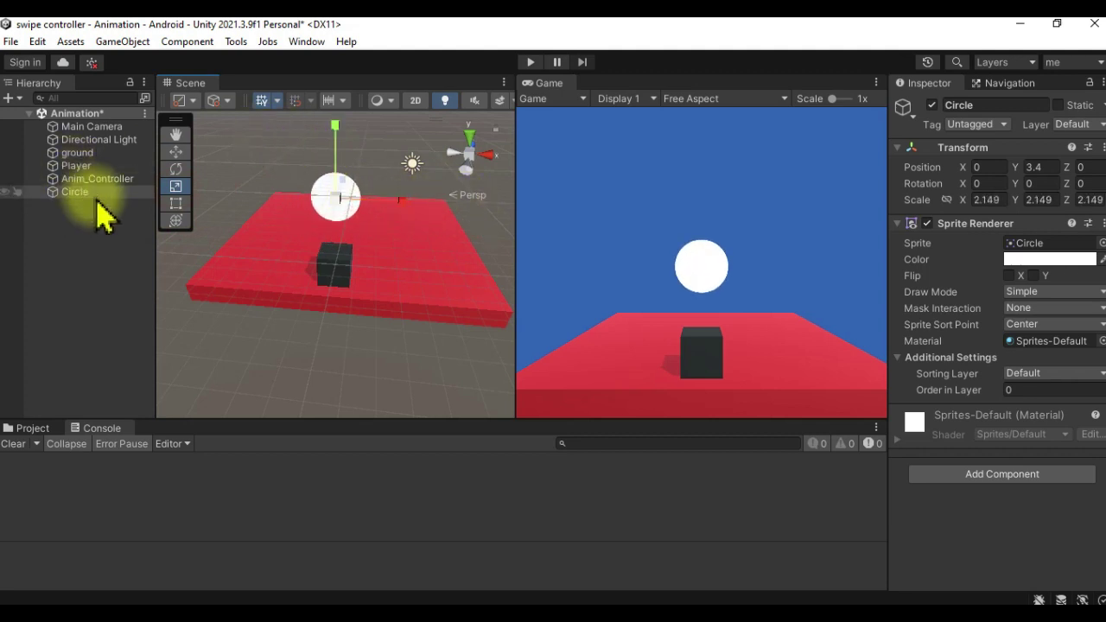
left_click(176, 152)
mouse_move(395, 212)
left_mouse_down()
mouse_move(341, 211)
mouse_move(331, 138)
mouse_move(316, 141)
left_mouse_up()
- Assign the Circle to Anim_Controller's Sr slot and save the scene
left_click(86, 179)
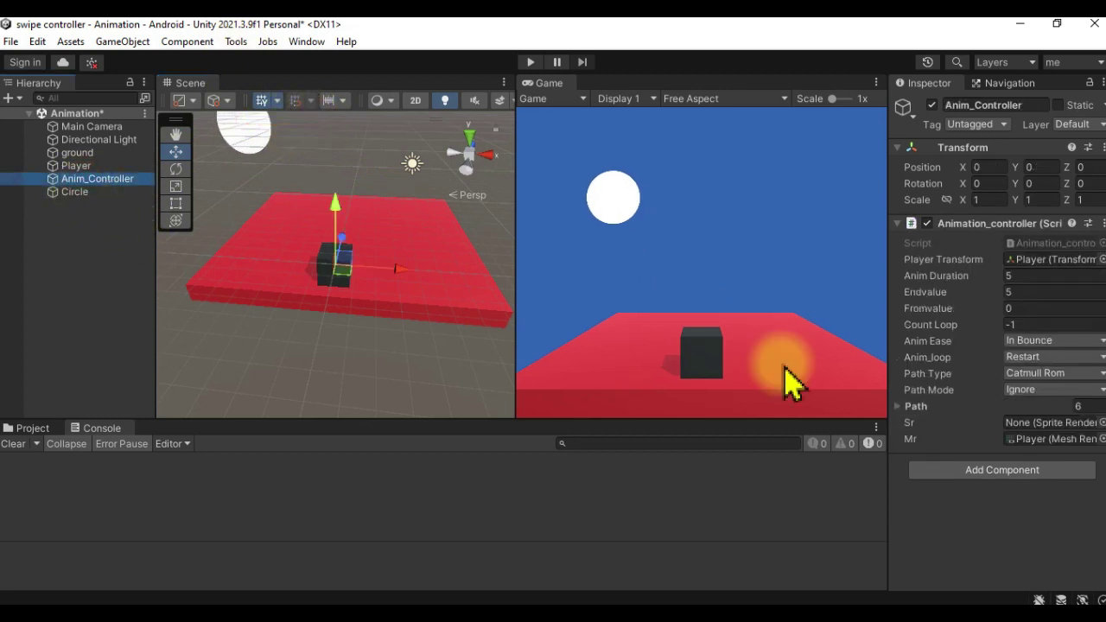
mouse_move(87, 192)
left_mouse_down()
mouse_move(1087, 436)
mouse_move(1071, 441)
left_mouse_up()
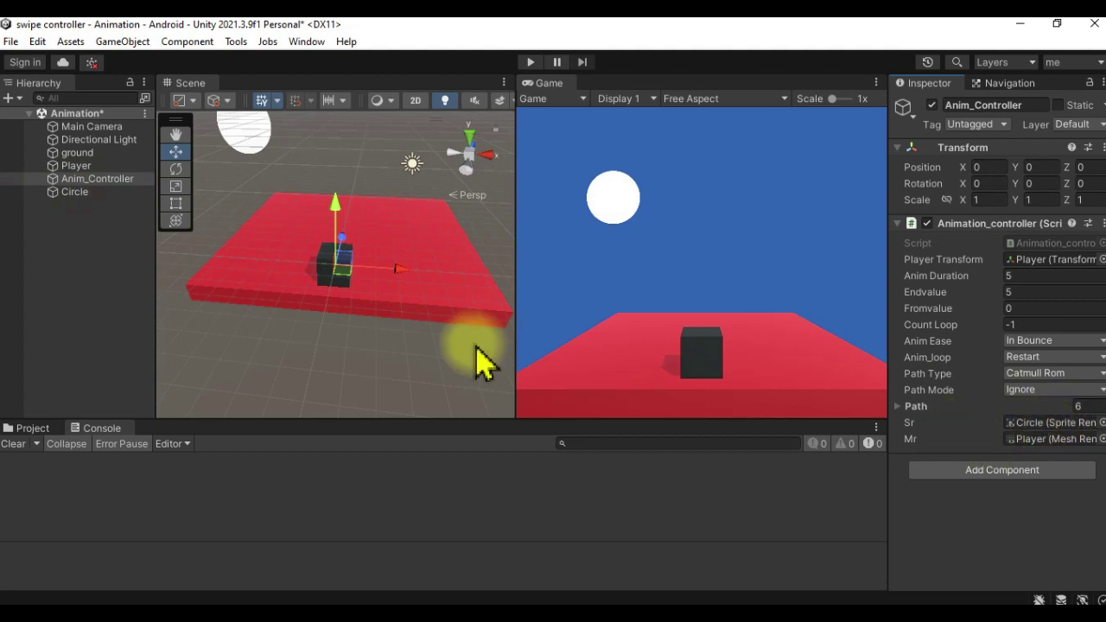
key("ctrl+s")
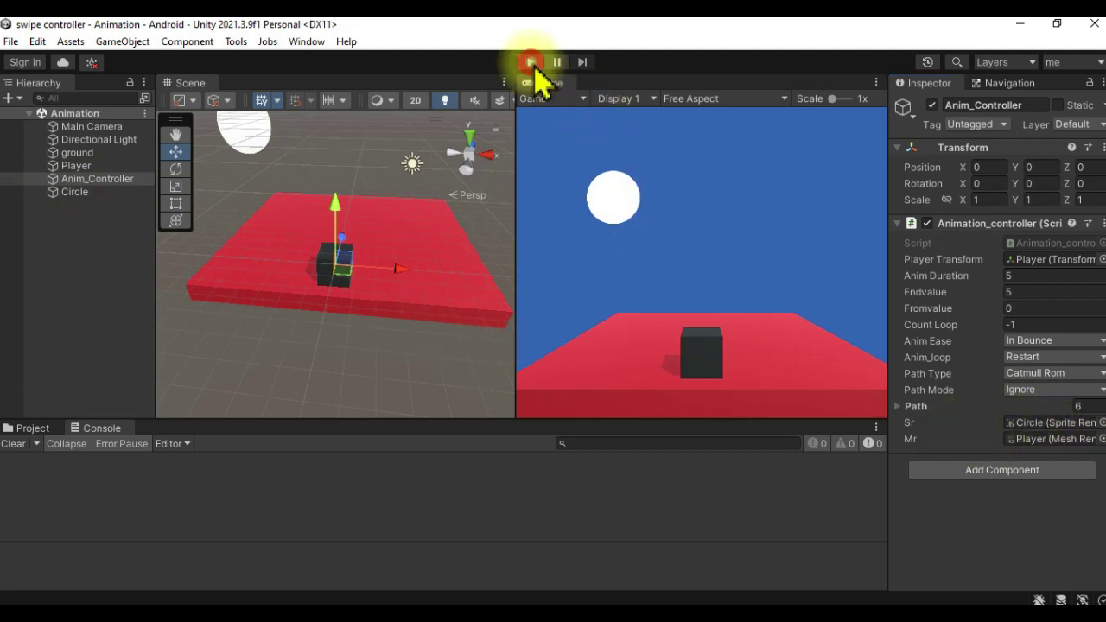
- Play the scene to watch the circle and cube turn red, stop it, and return to VS Code
left_click(530, 62)
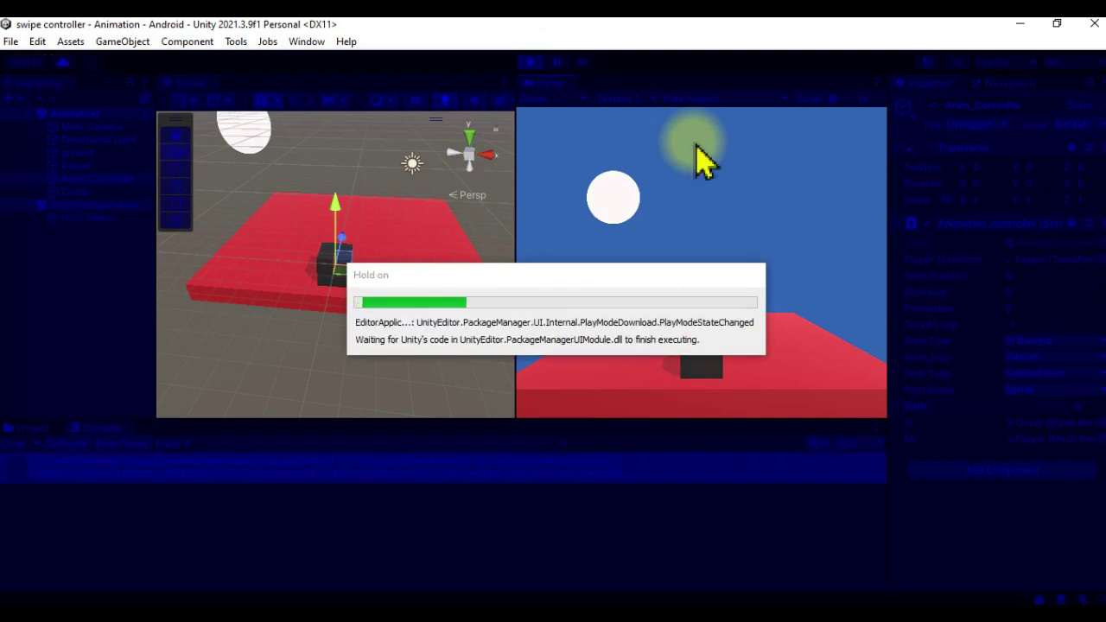
left_click_drag(703, 383, 713, 375)
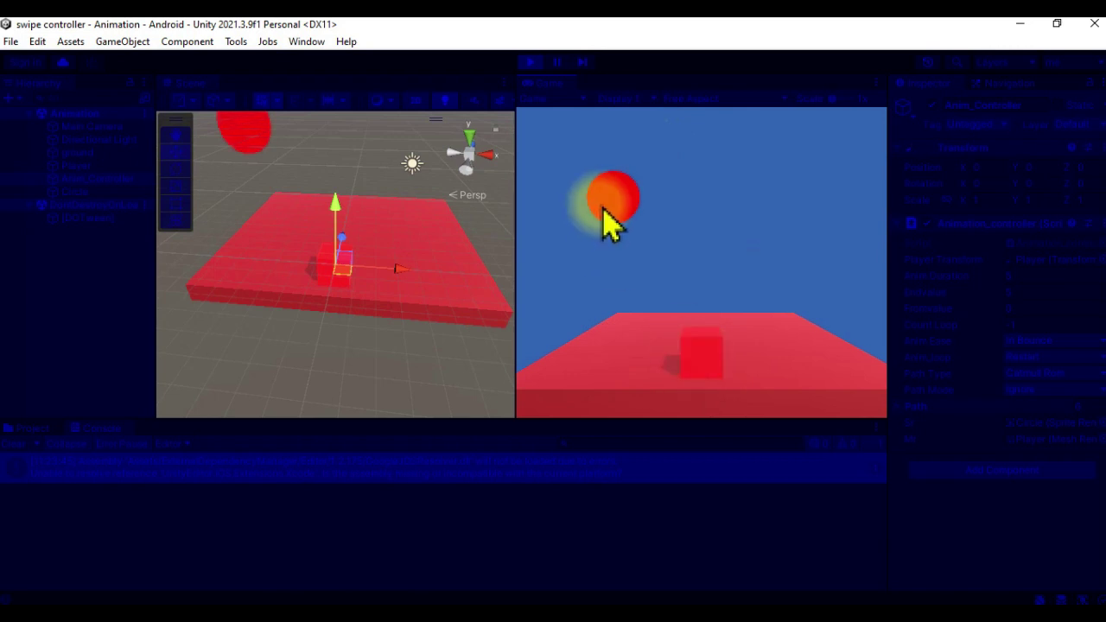
left_click(531, 62)
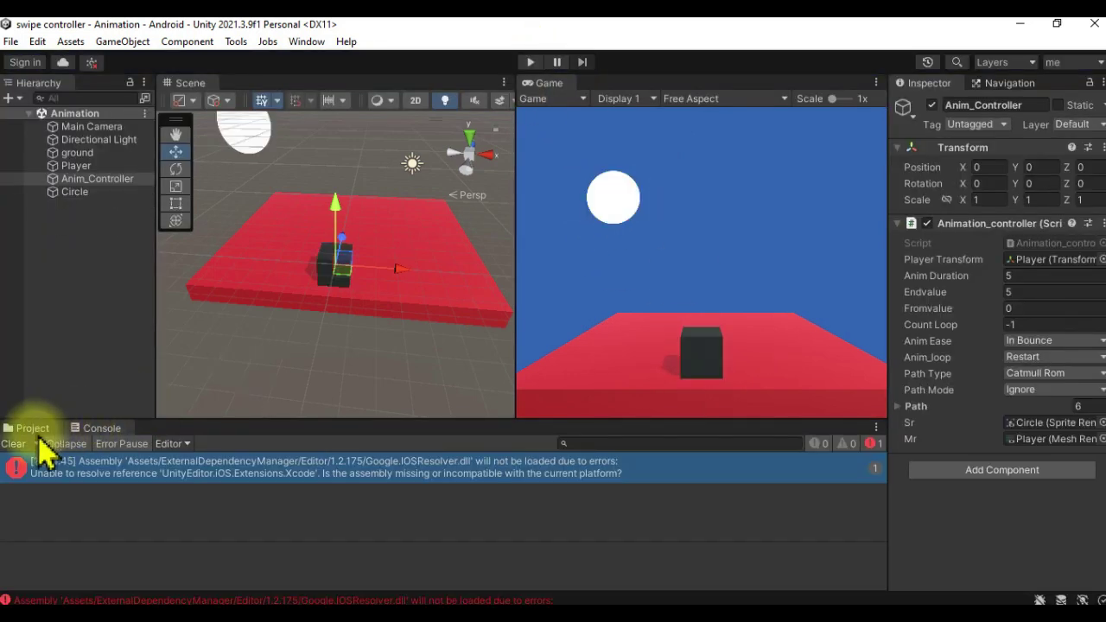
left_click(566, 600)
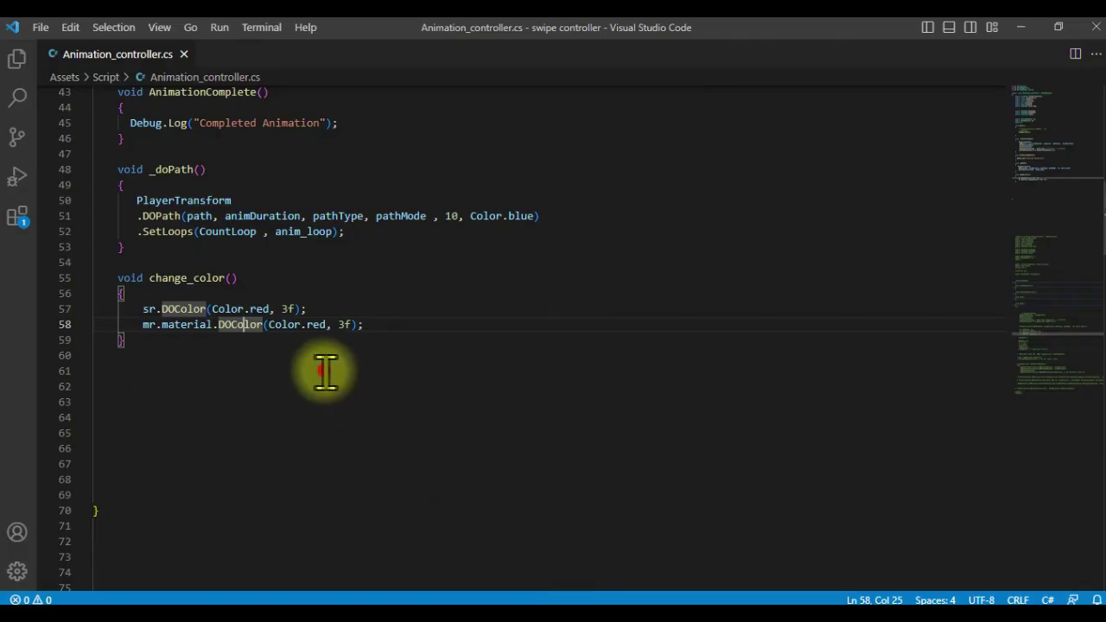
- Paste the Animate and GetRandomColor methods after change_color and uncomment them
scroll(130, 421, "up", 2)
left_click(125, 421)
key("ctrl+v")
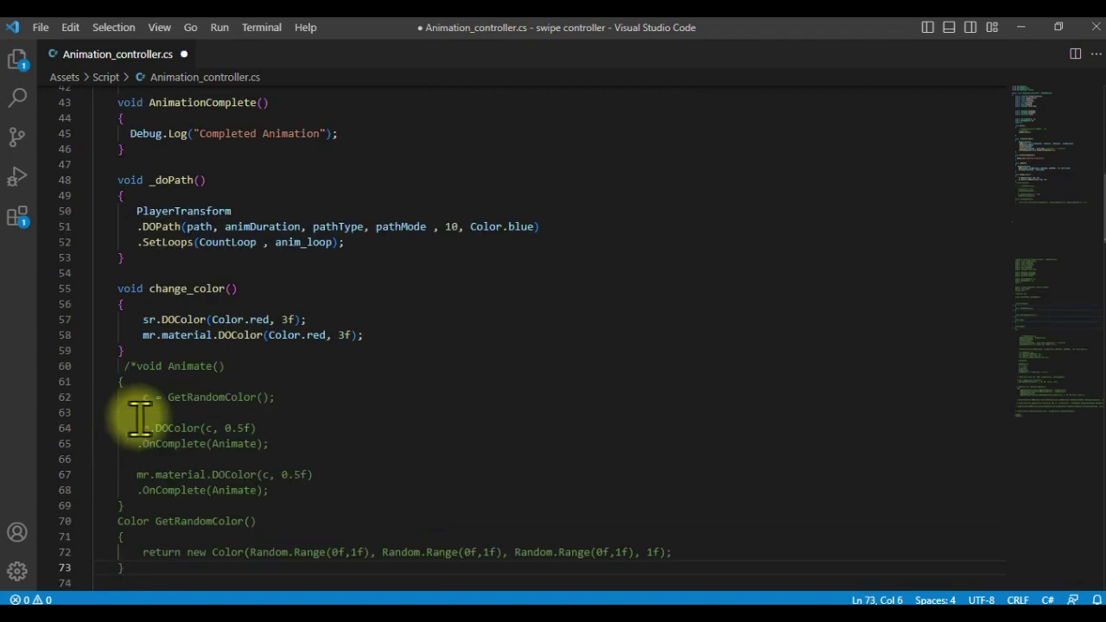
key("BackSpace")
key("BackSpace")
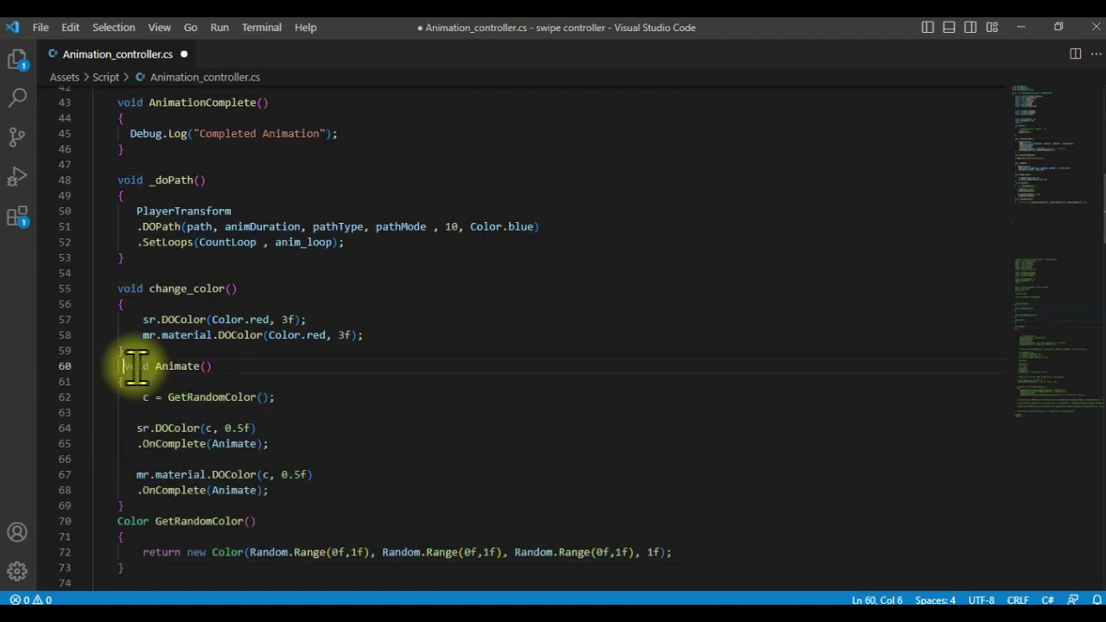
key("BackSpace")
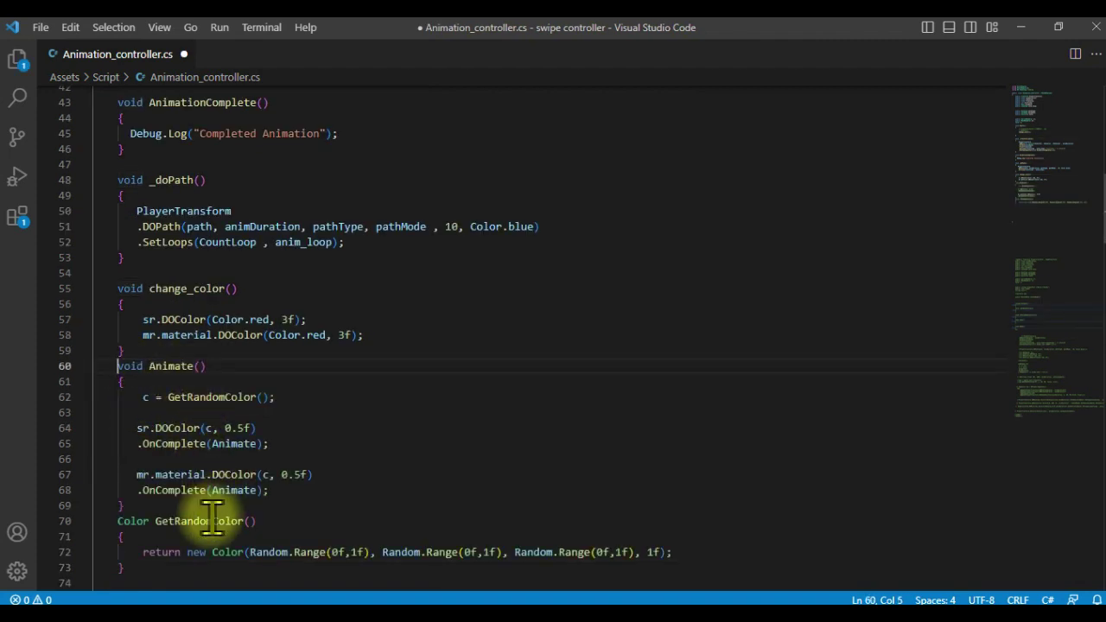
left_click(113, 521)
key("Return")
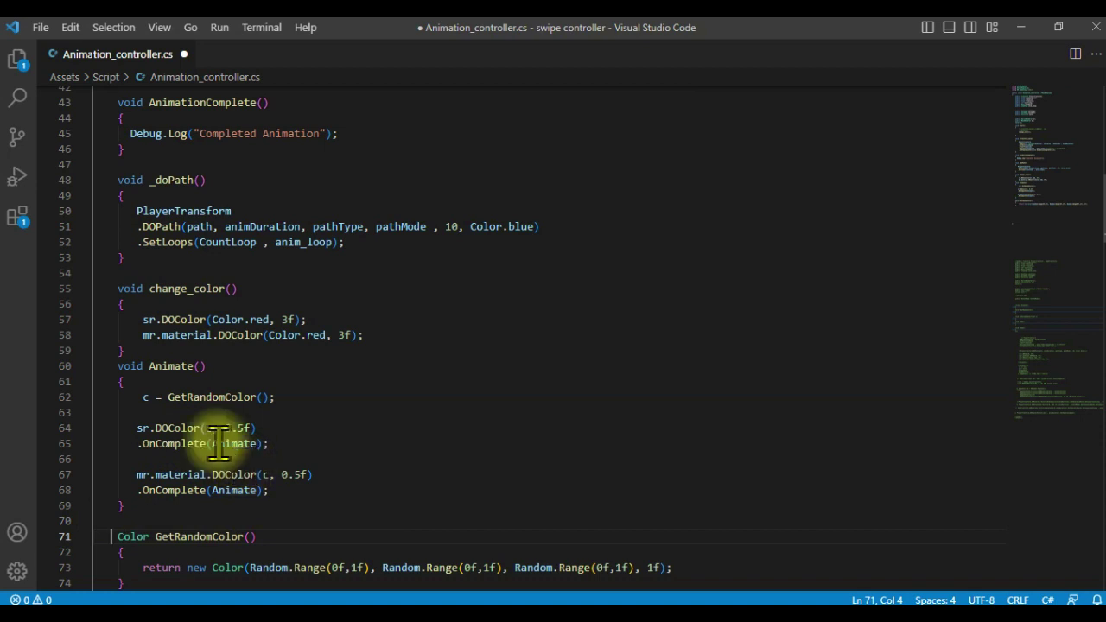
- Delete the old change_color method
double_click(143, 397)
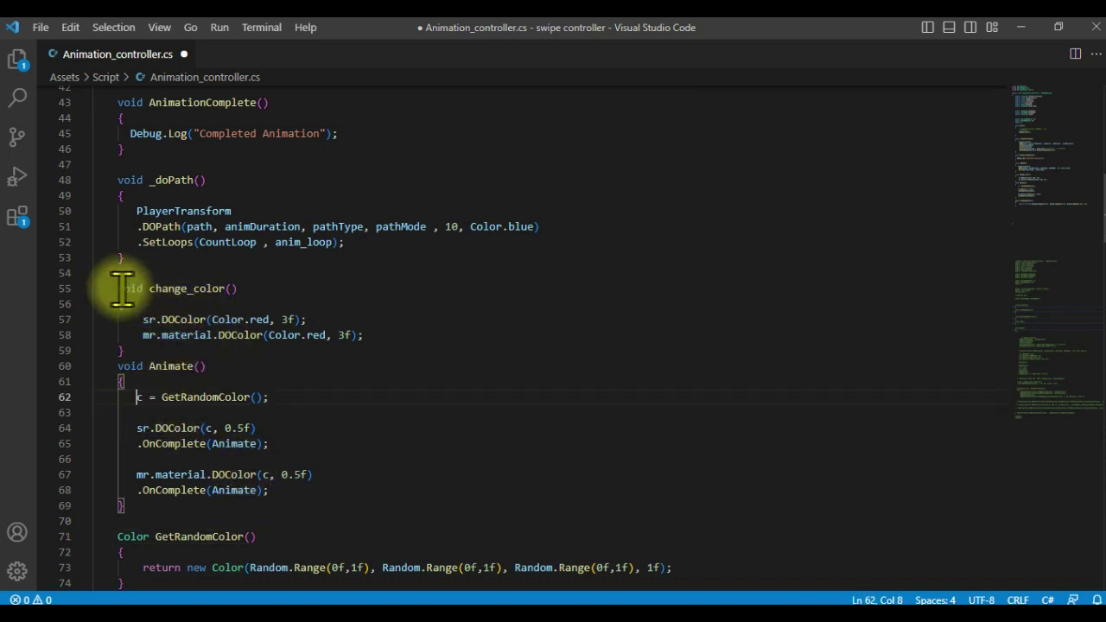
left_click_drag(117, 287, 131, 357)
key("Delete")
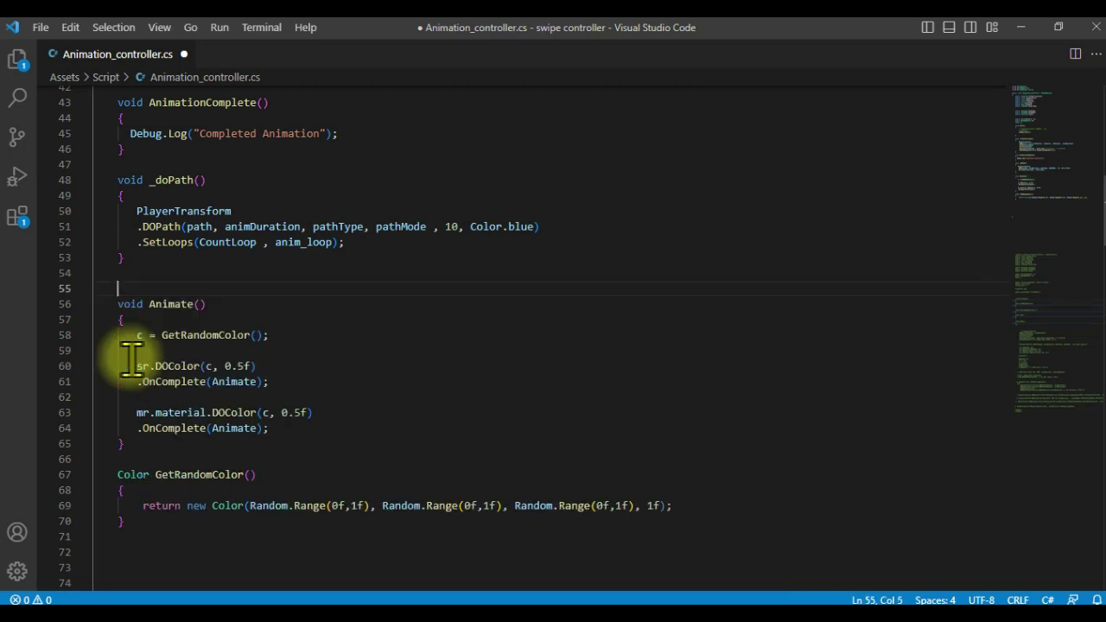
key("BackSpace")
- Edit Animate's parameters with autocomplete, then go to the change_color call in Start
left_click(165, 288)
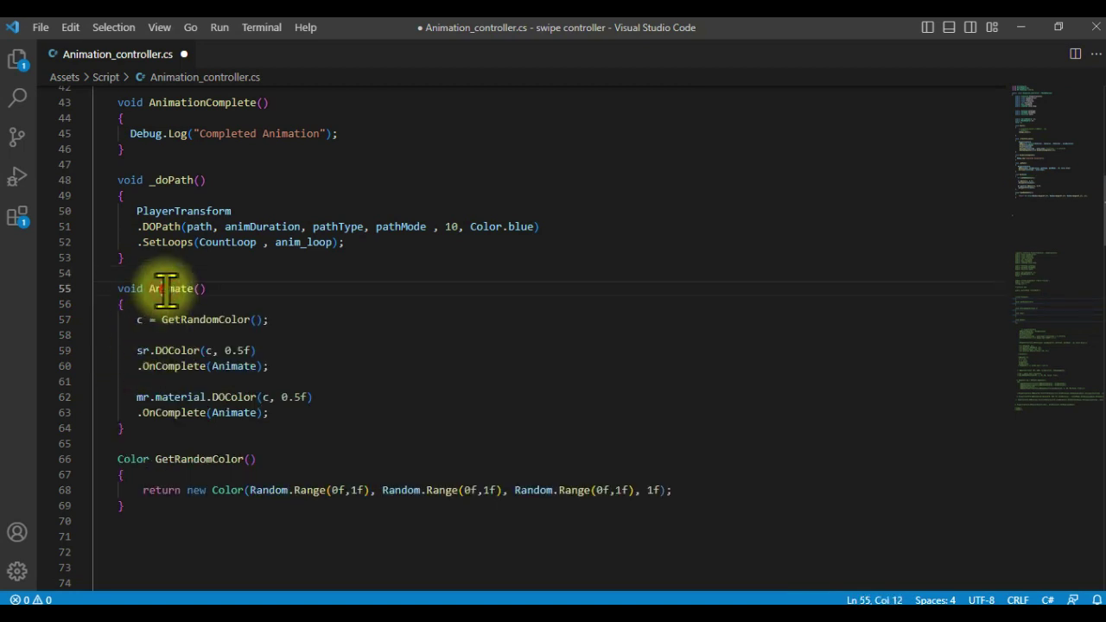
left_click(193, 288)
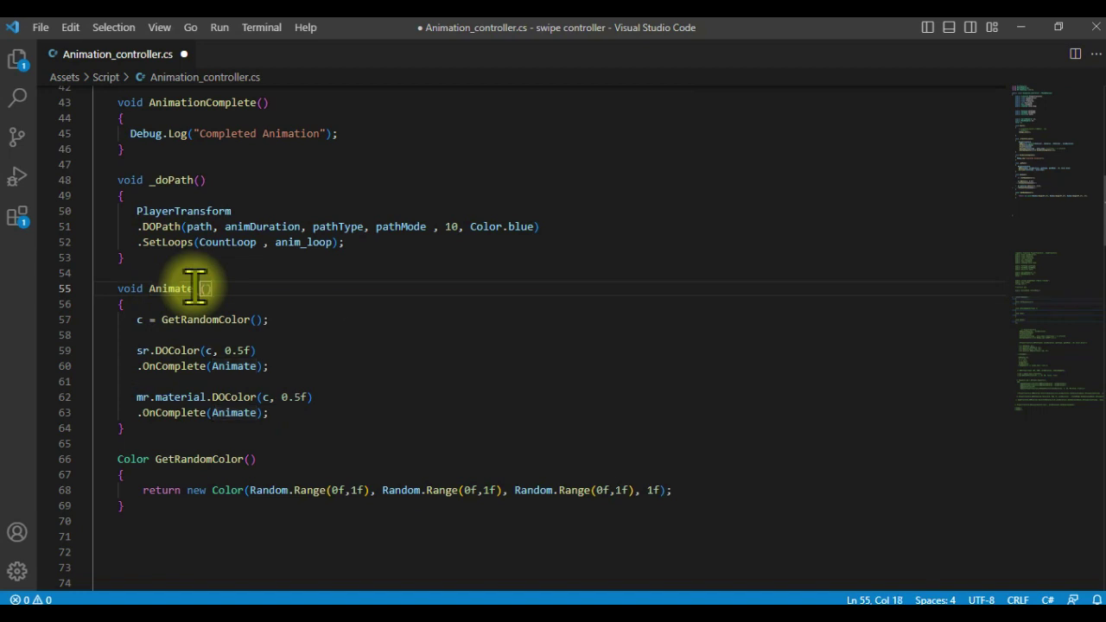
key("ctrl+space")
type("o")
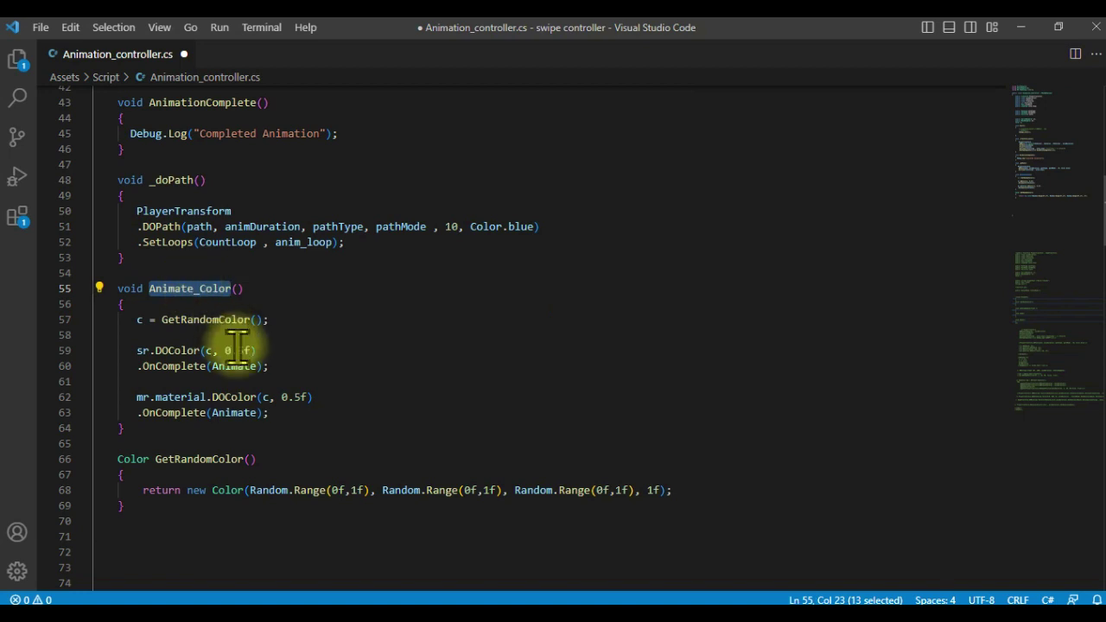
scroll(197, 321, "up", 5)
scroll(234, 341, "up", 3)
left_click(169, 253)
- Replace the change_color call in Start with Animate_Color and save the script
double_click(169, 252)
type("Animate_Color")
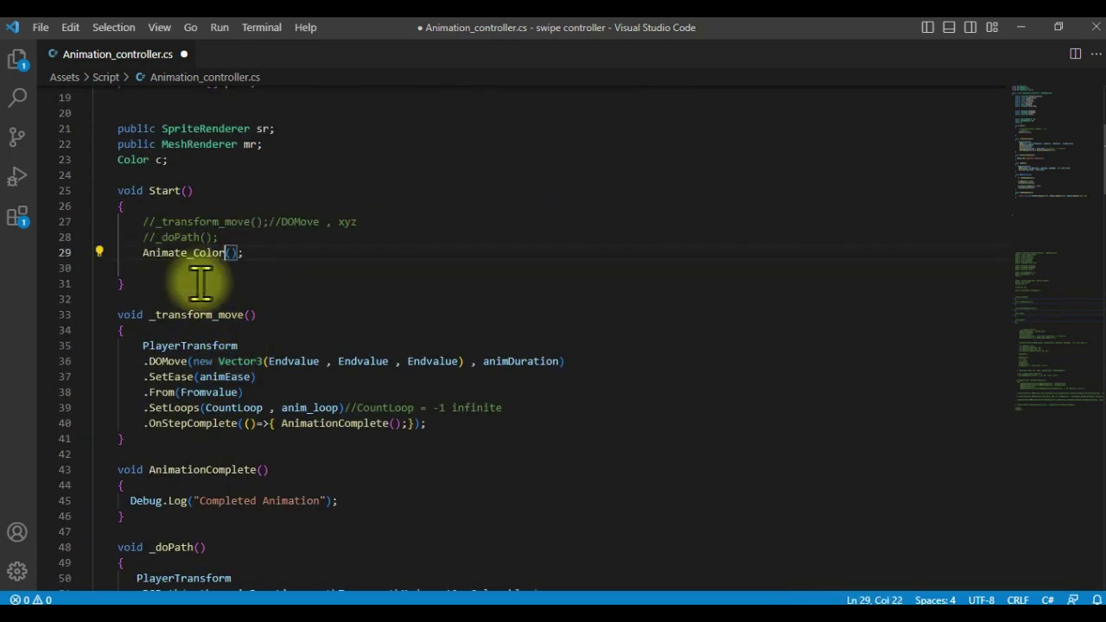
key("ctrl+s")
- Review the random colour assignment and GetRandomColor's Random.Range return line
scroll(262, 371, "down", 2)
scroll(262, 371, "down", 4)
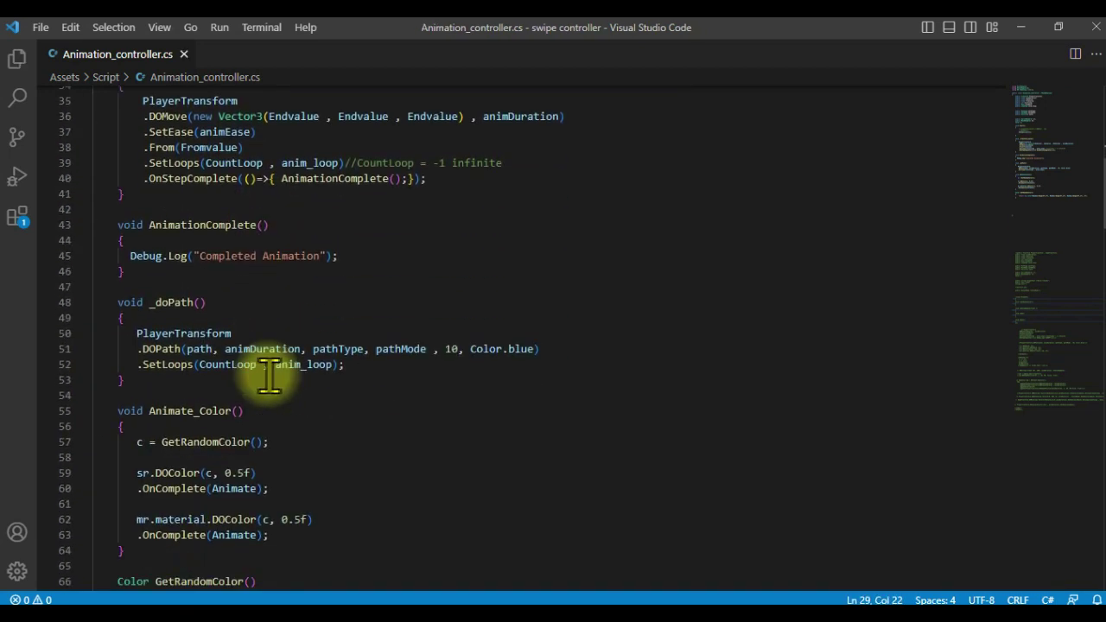
scroll(270, 375, "down", 4)
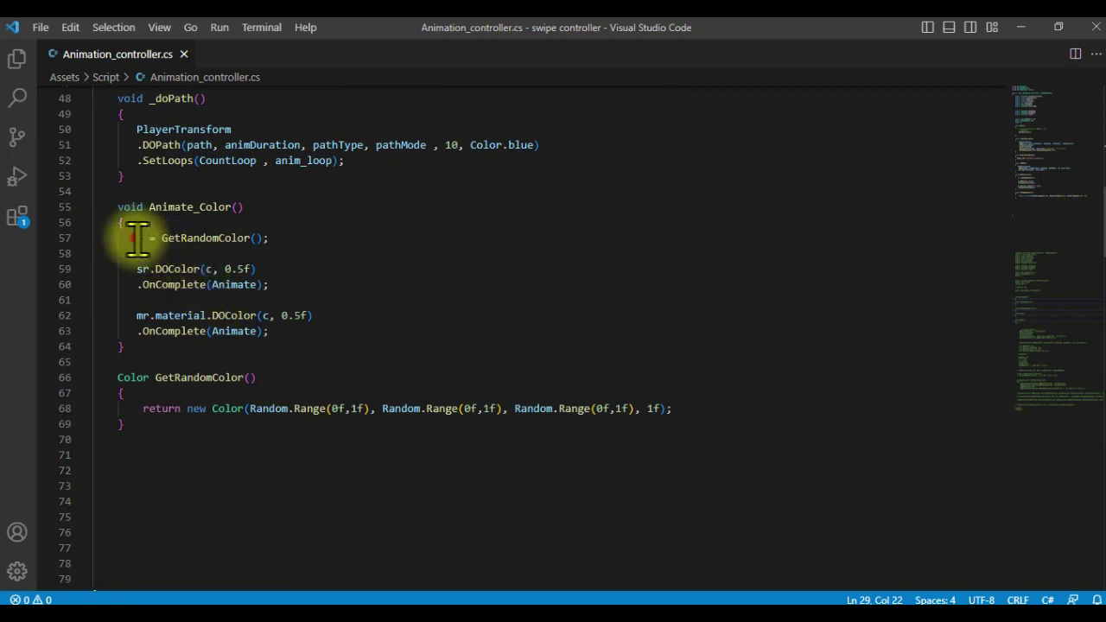
left_click_drag(136, 239, 283, 235)
left_click(166, 243)
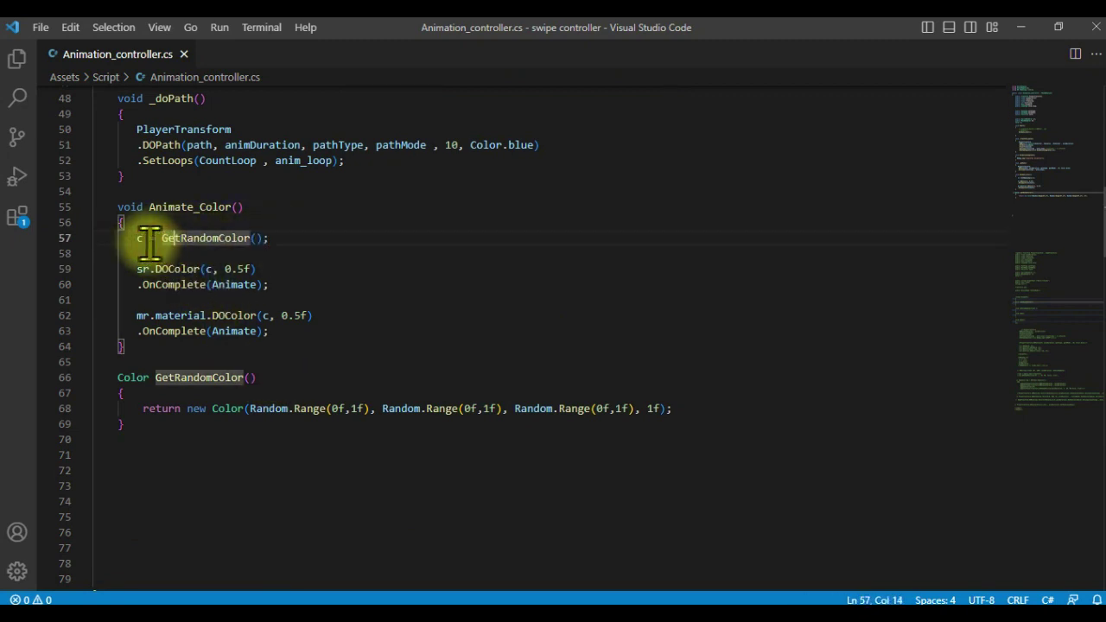
left_click(127, 390)
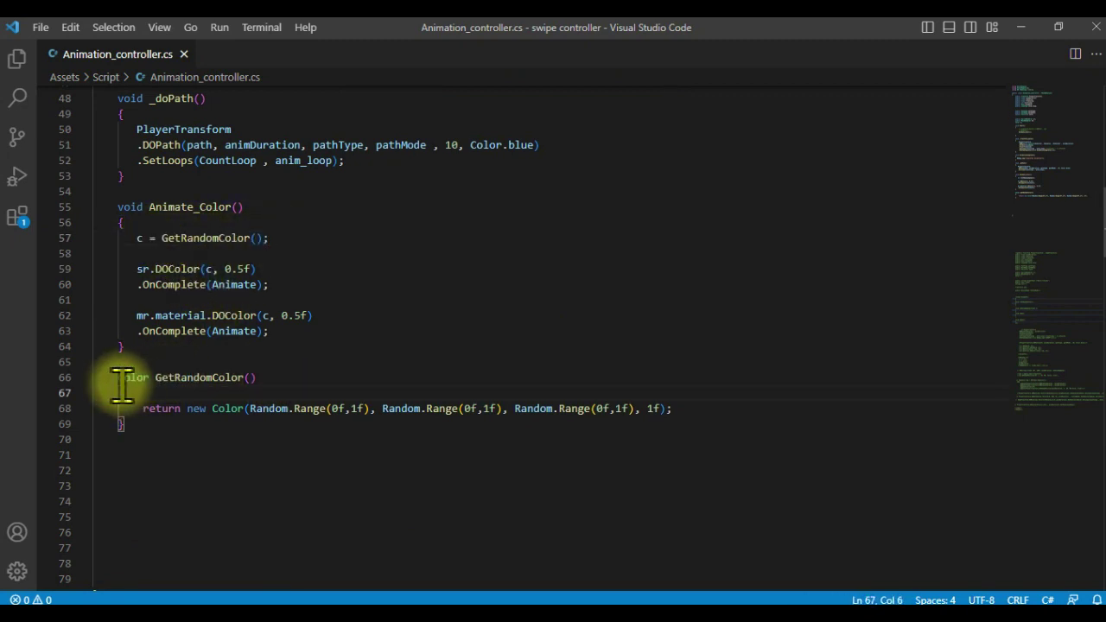
double_click(157, 377)
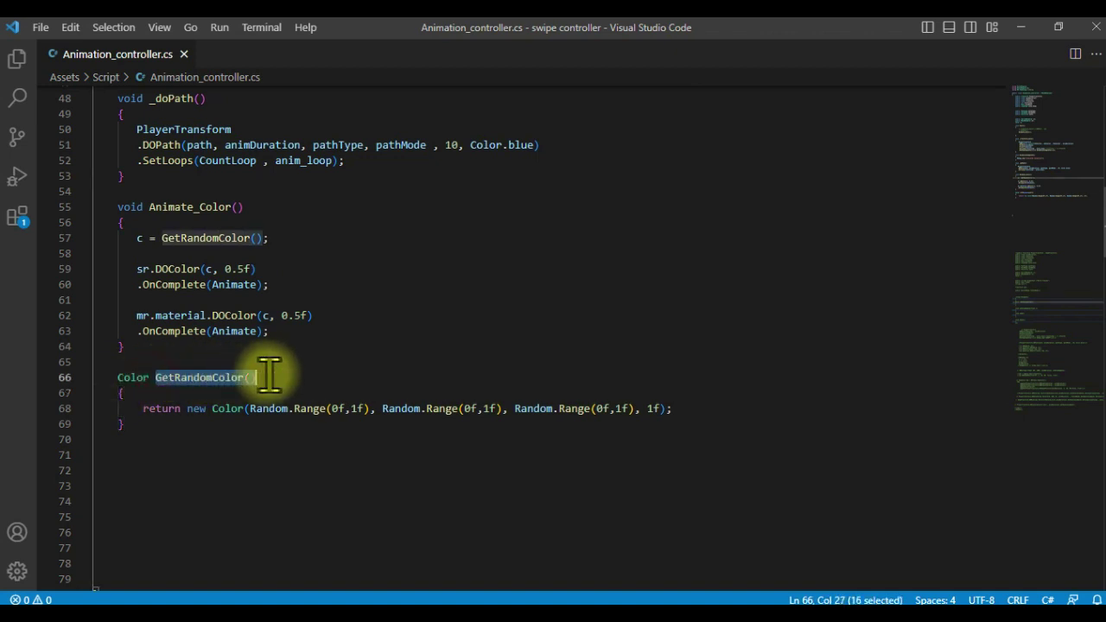
left_click(178, 437)
left_click(181, 407)
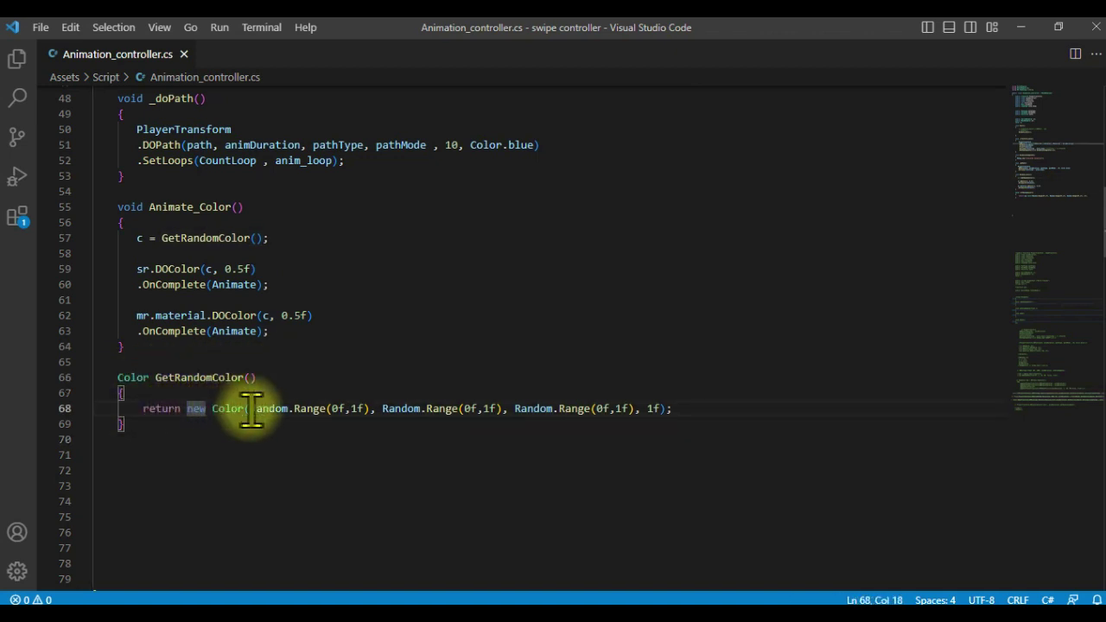
left_click_drag(250, 408, 662, 410)
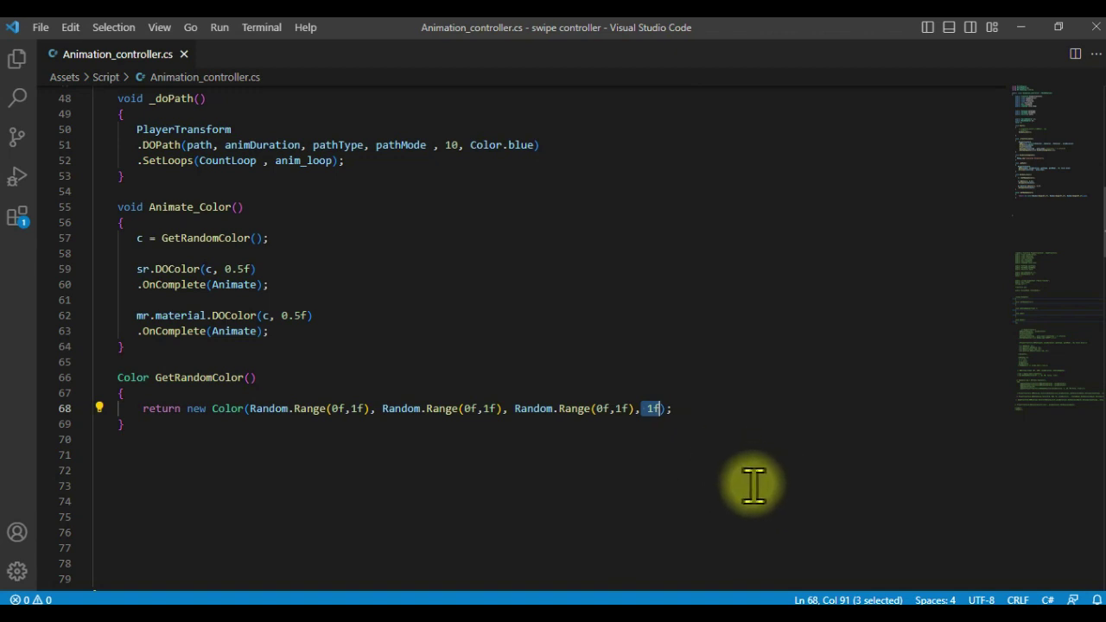
- Append the comment '//RGBA color' to GetRandomColor's return line
left_click(707, 408)
type("R")
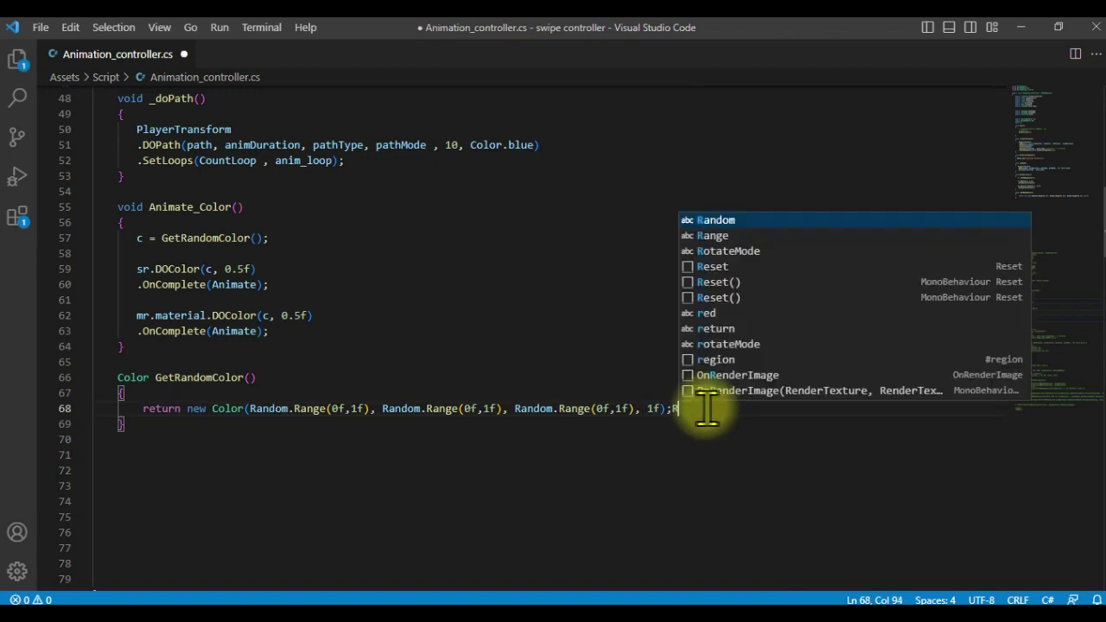
type("GBA ")
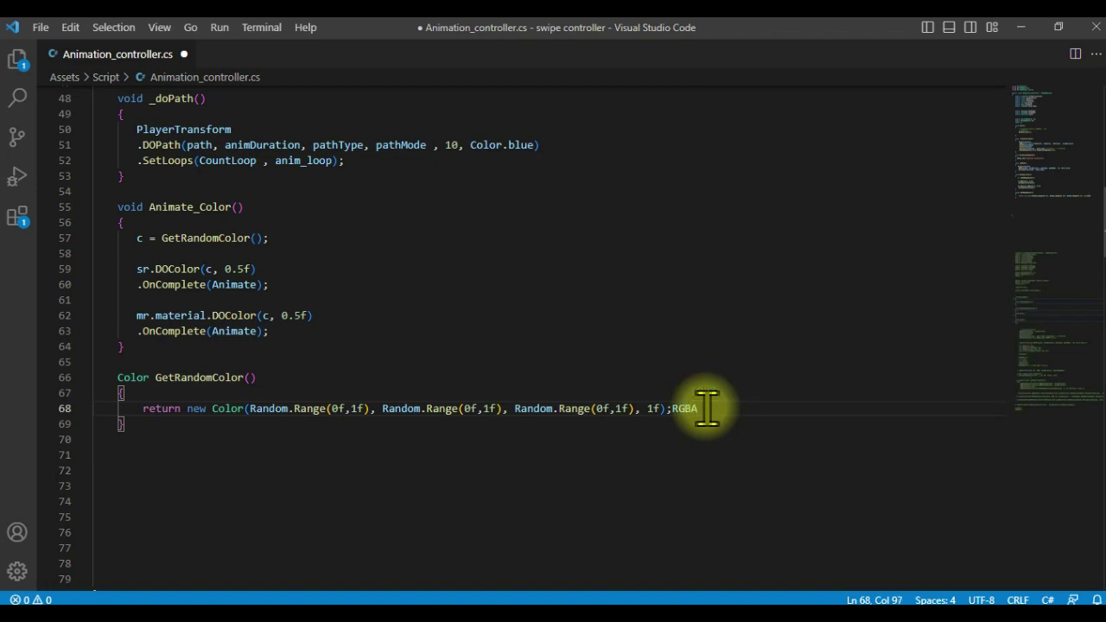
type("colo")
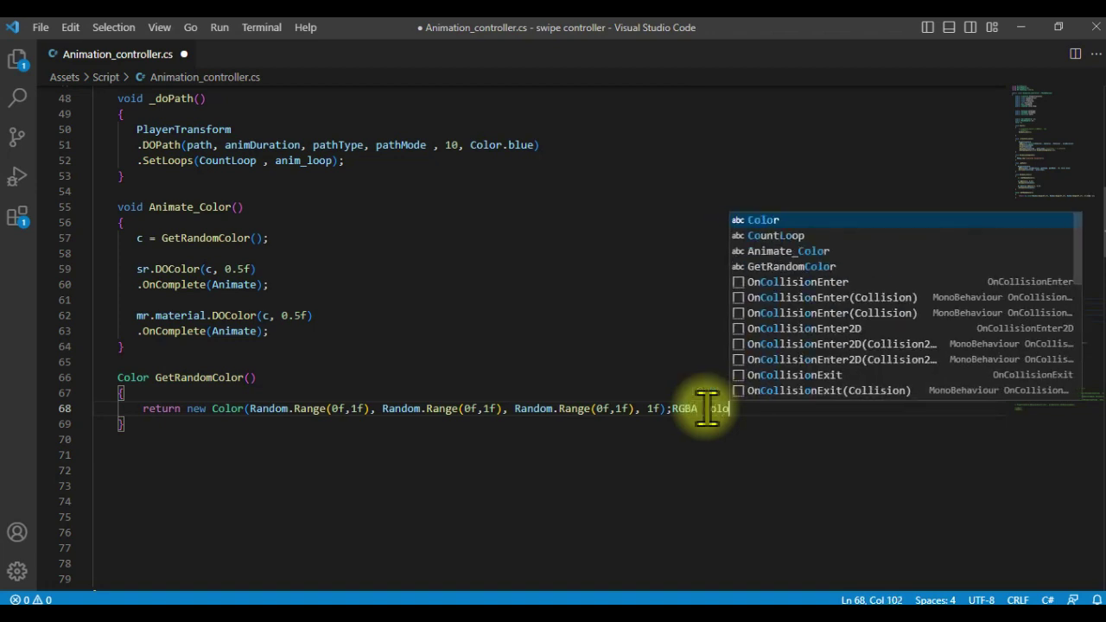
type("r")
left_click(673, 408)
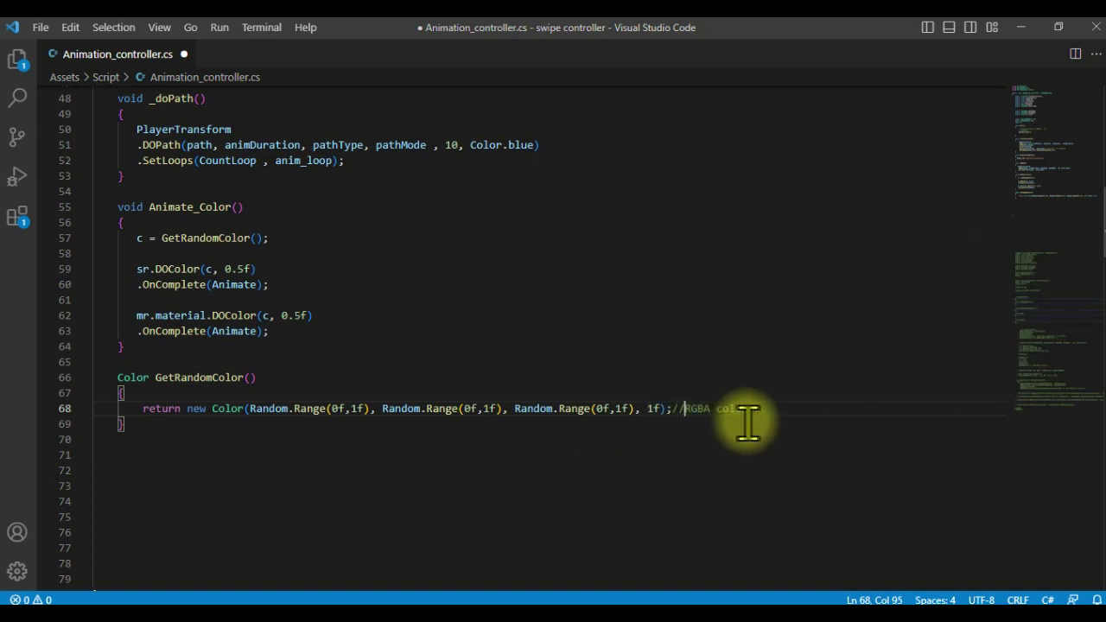
left_click_drag(684, 409, 749, 409)
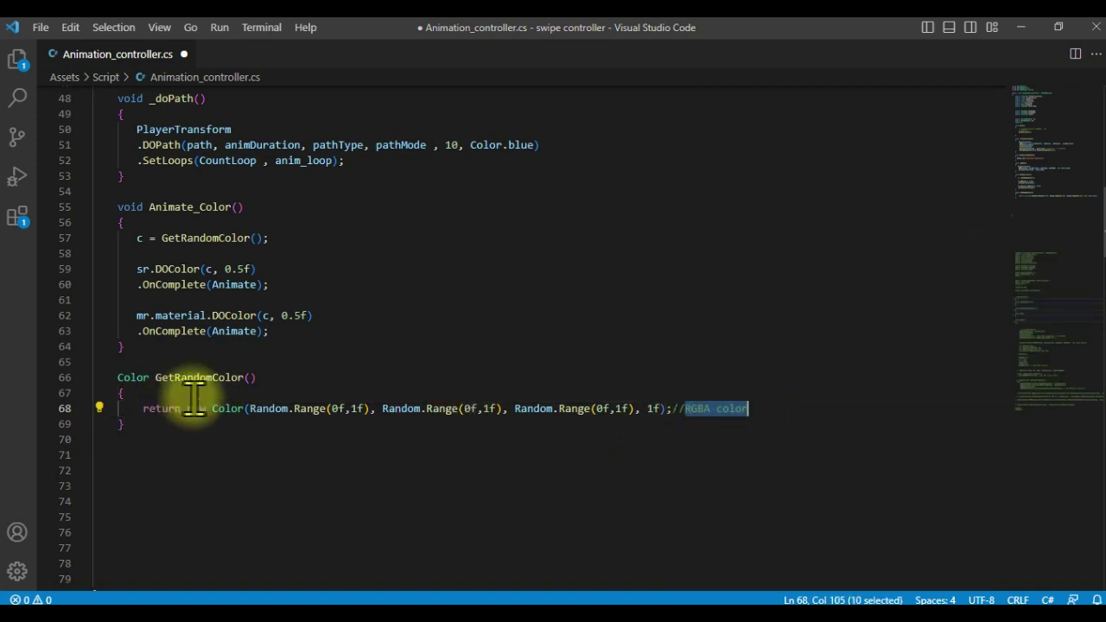
- Replace the OnComplete(Animate) callbacks on lines 60 and 63 with Animate_Color
left_click(138, 269)
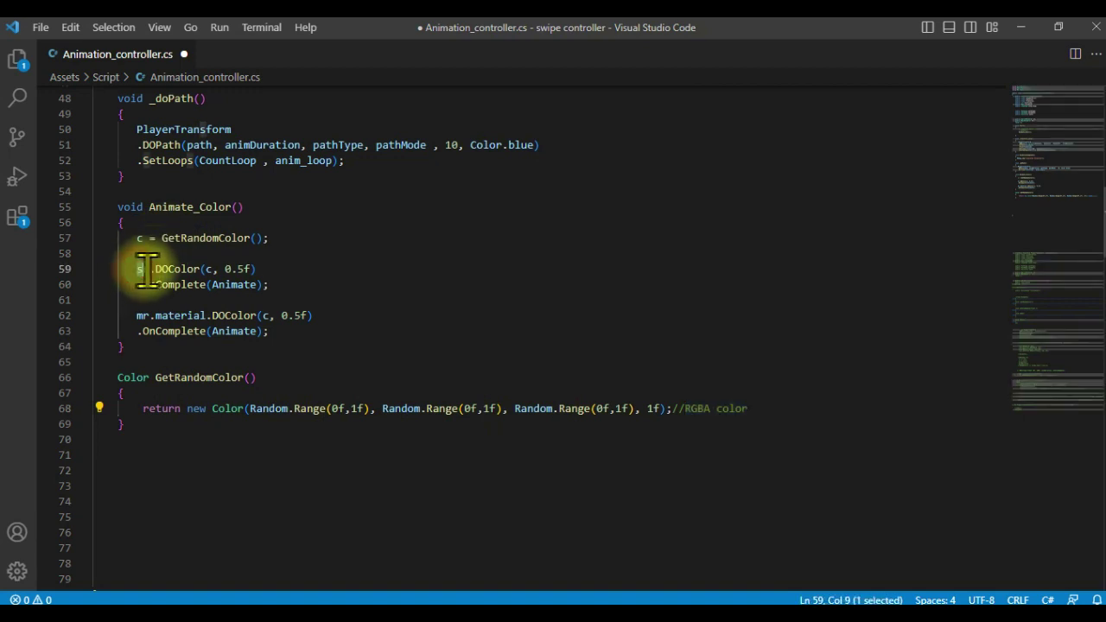
left_click(189, 265)
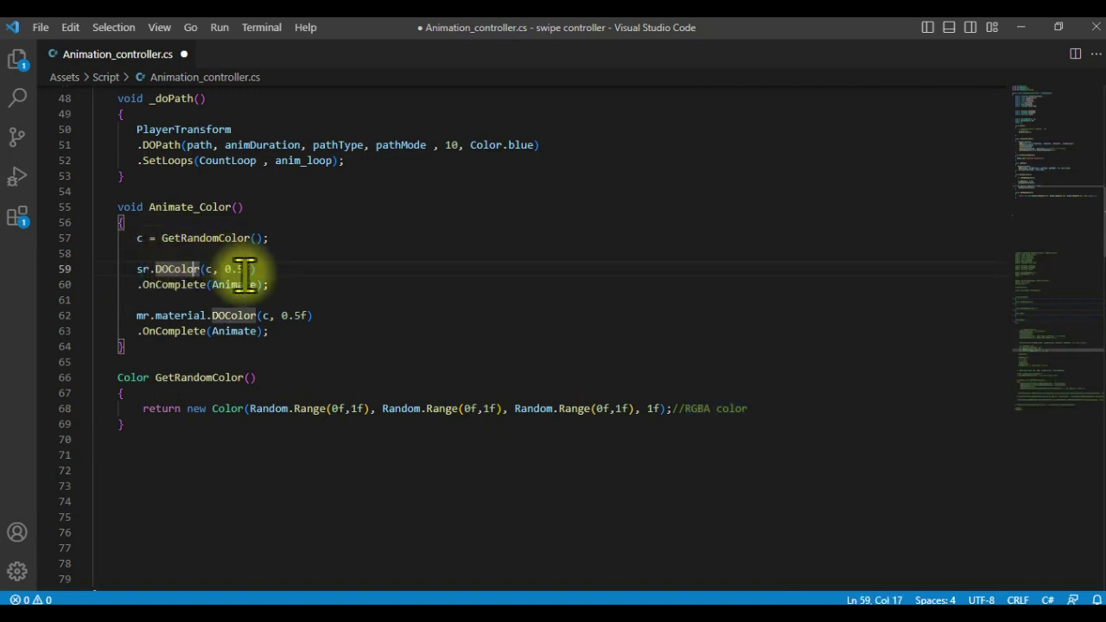
left_click(161, 285)
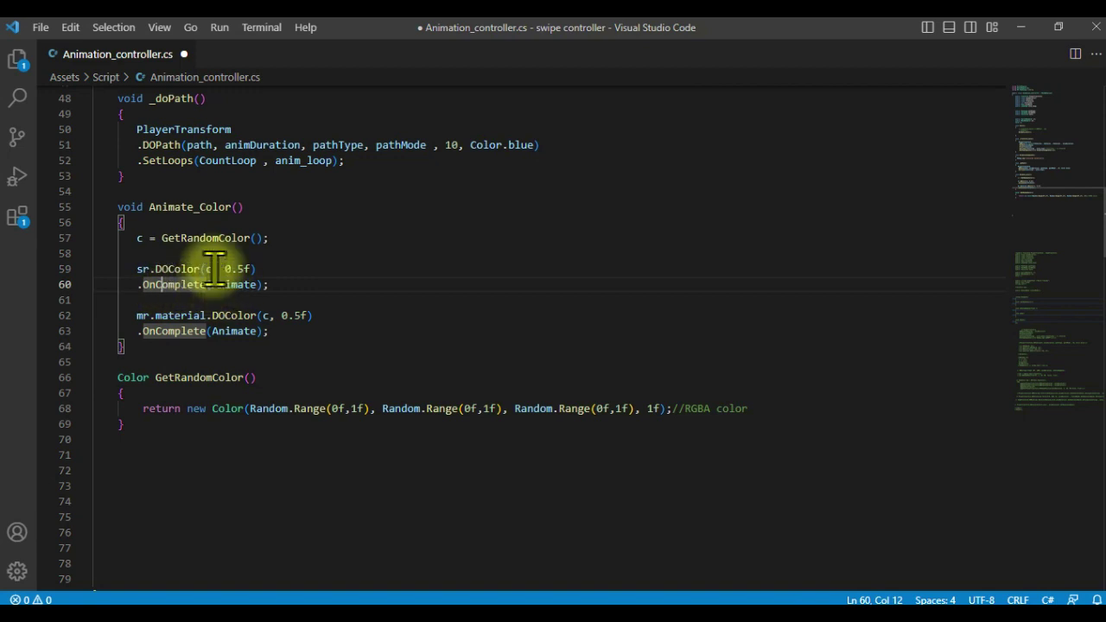
double_click(207, 207)
key("ctrl+c")
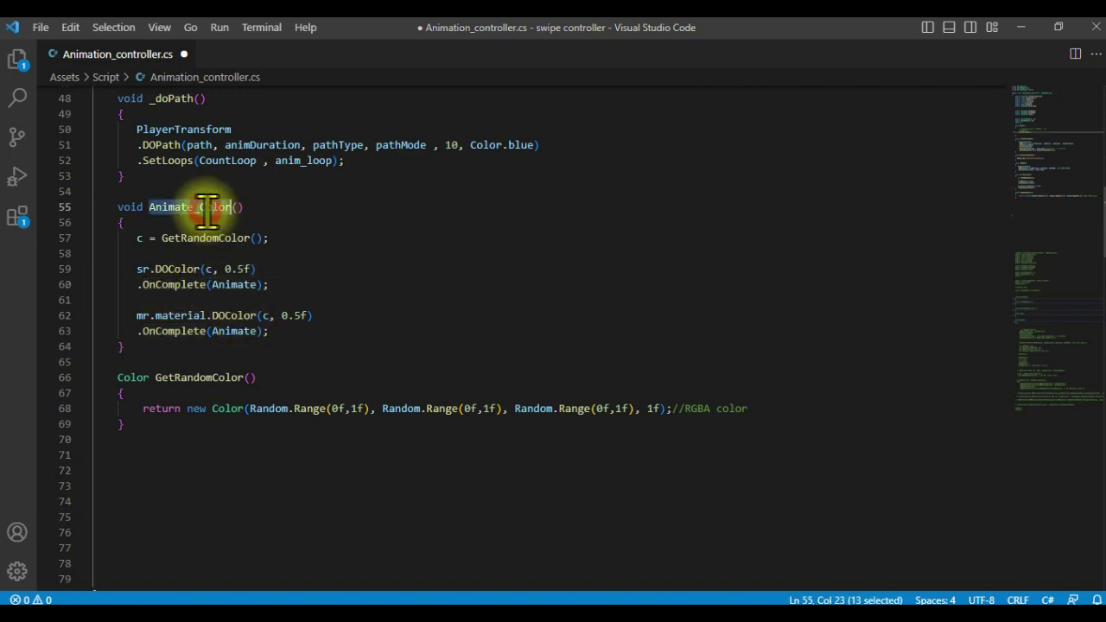
left_click(223, 284)
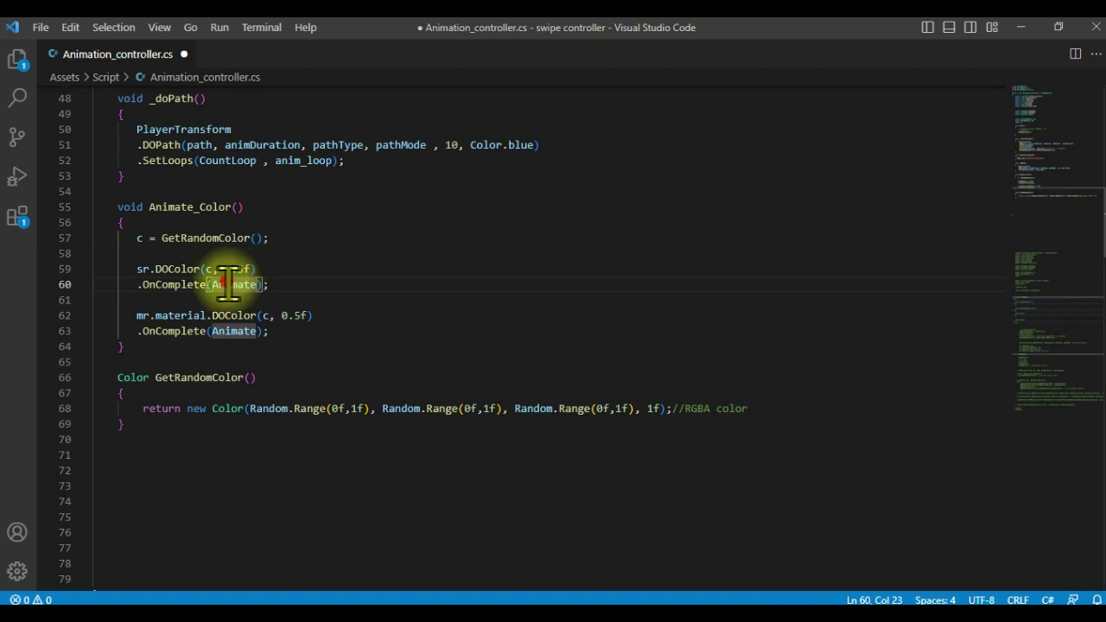
key("ctrl+v")
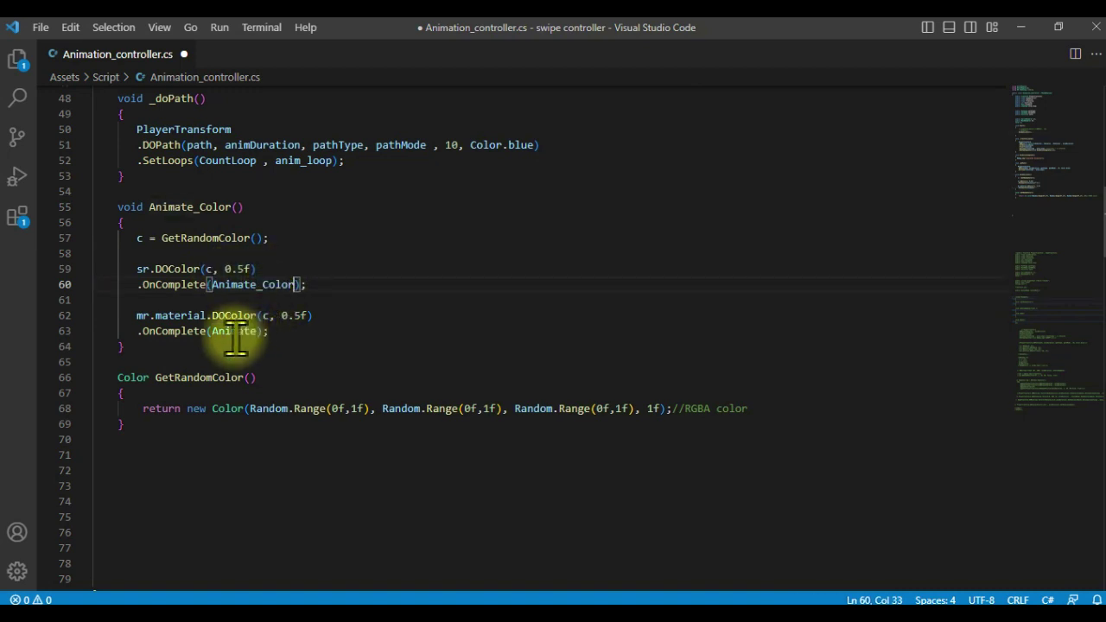
double_click(235, 334)
key("ctrl+v")
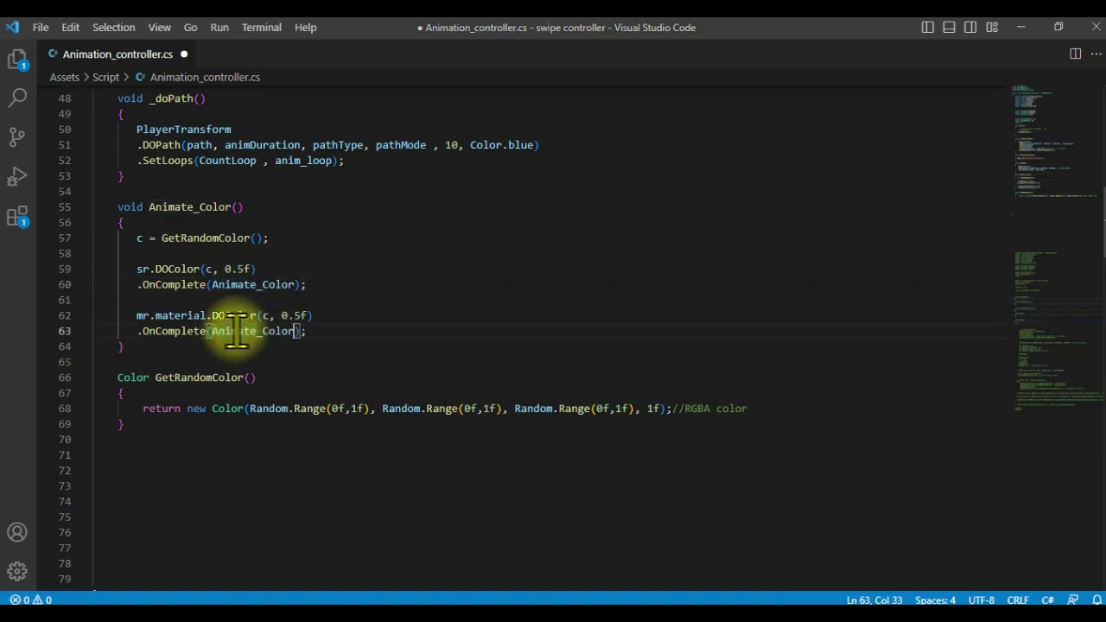
- Look over the edited script, save it, and minimize VS Code to return to Unity
left_click(411, 315)
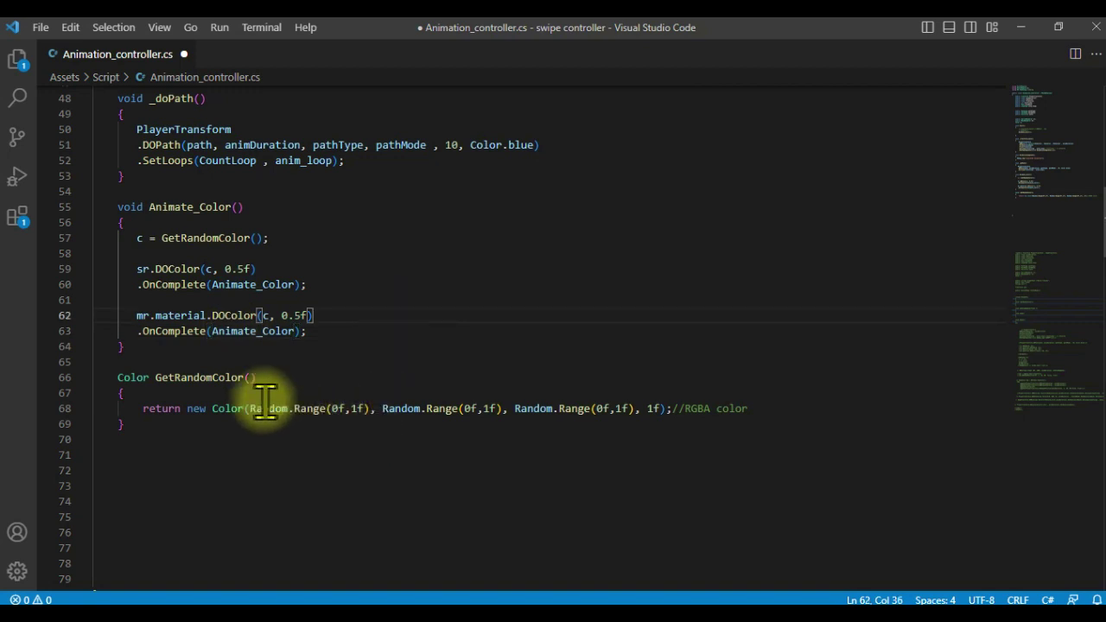
scroll(294, 356, "up", 1)
scroll(293, 356, "up", 2)
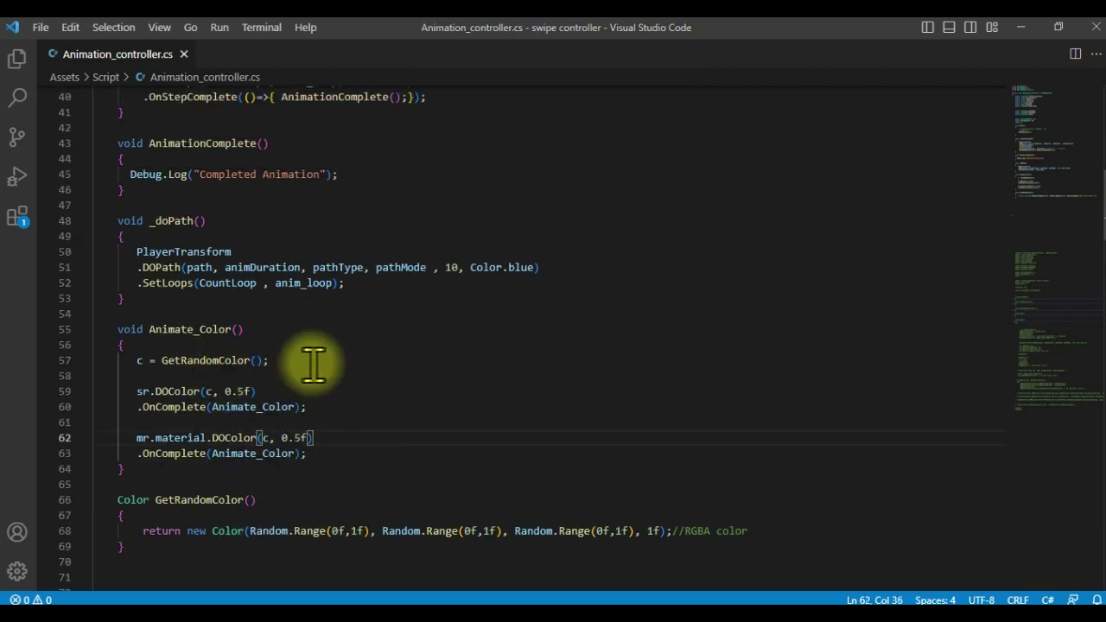
scroll(216, 449, "up", 5)
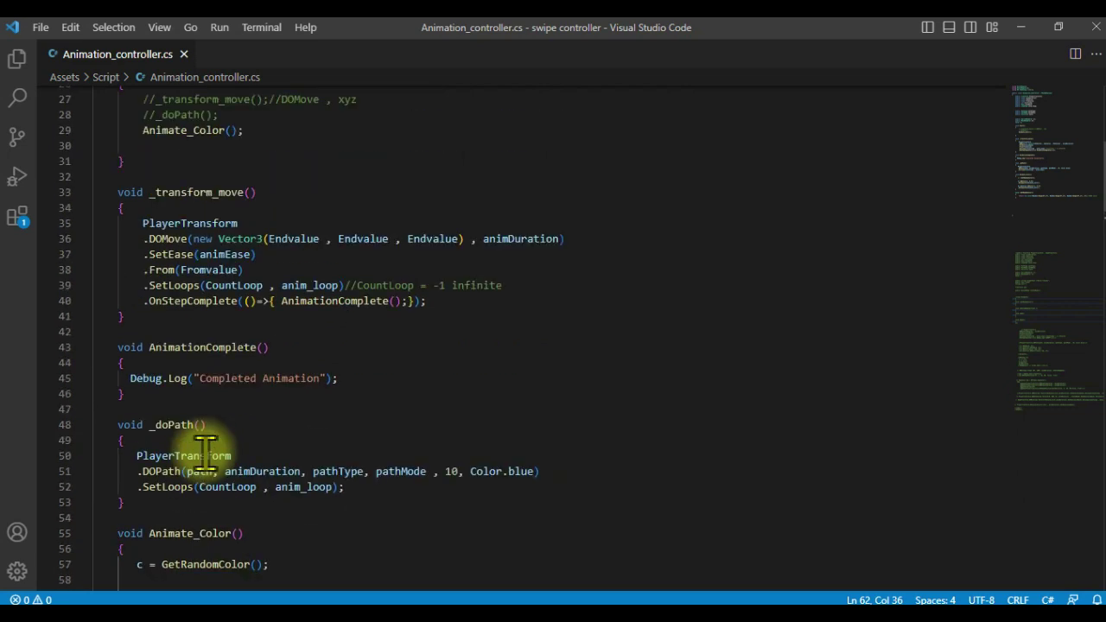
scroll(199, 415, "up", 5)
scroll(259, 350, "down", 6)
scroll(311, 363, "down", 4)
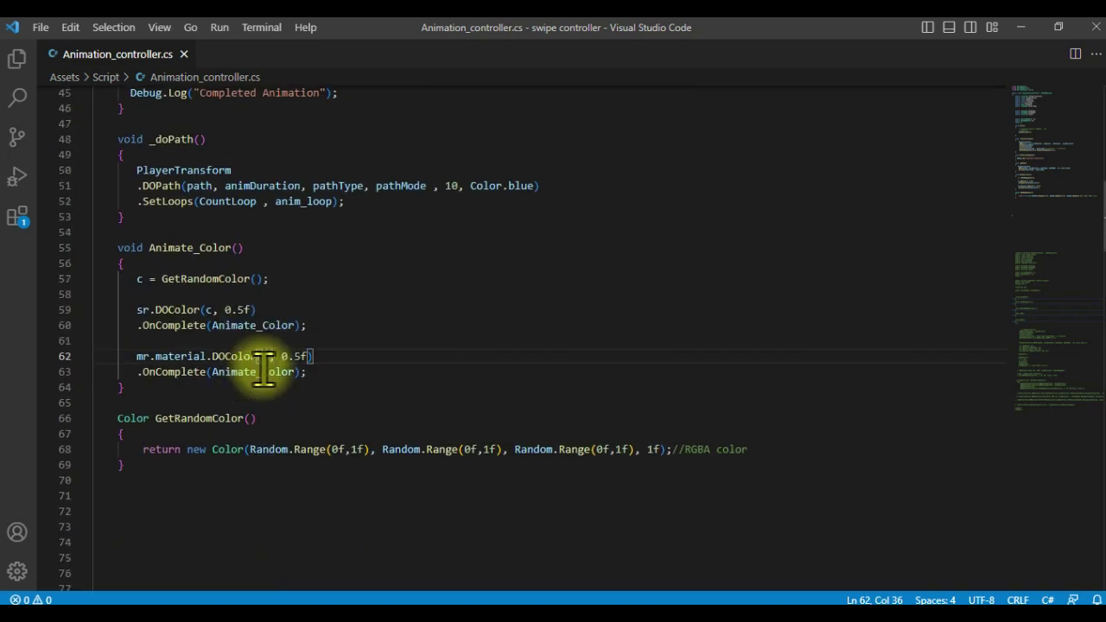
left_click(1020, 27)
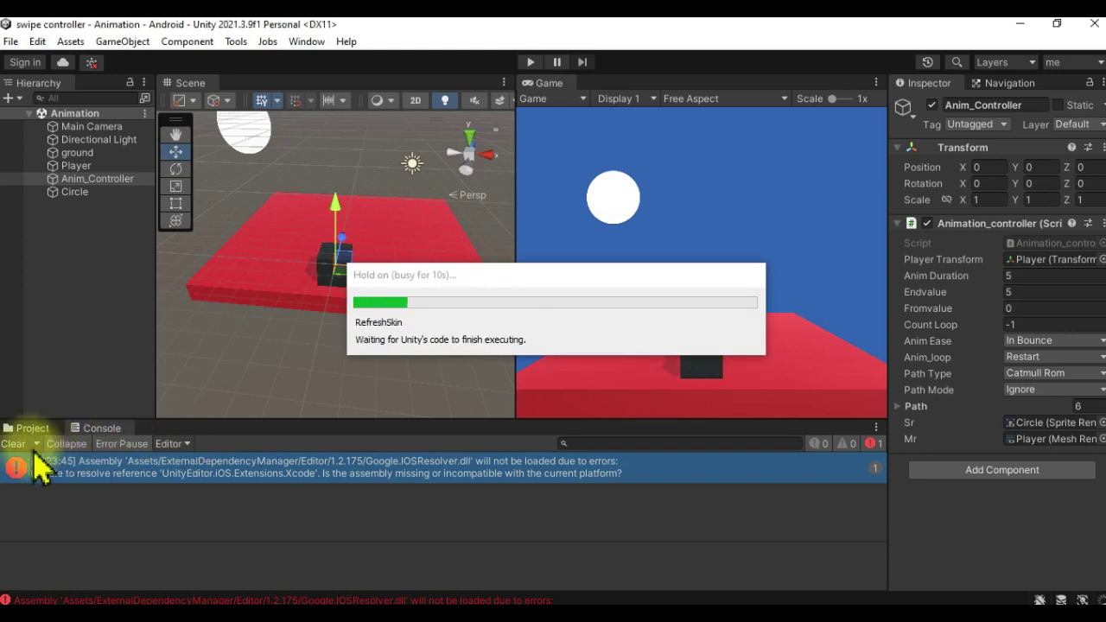
- Clear the Console and play the scene to watch the cube and sphere change colours
left_click(21, 444)
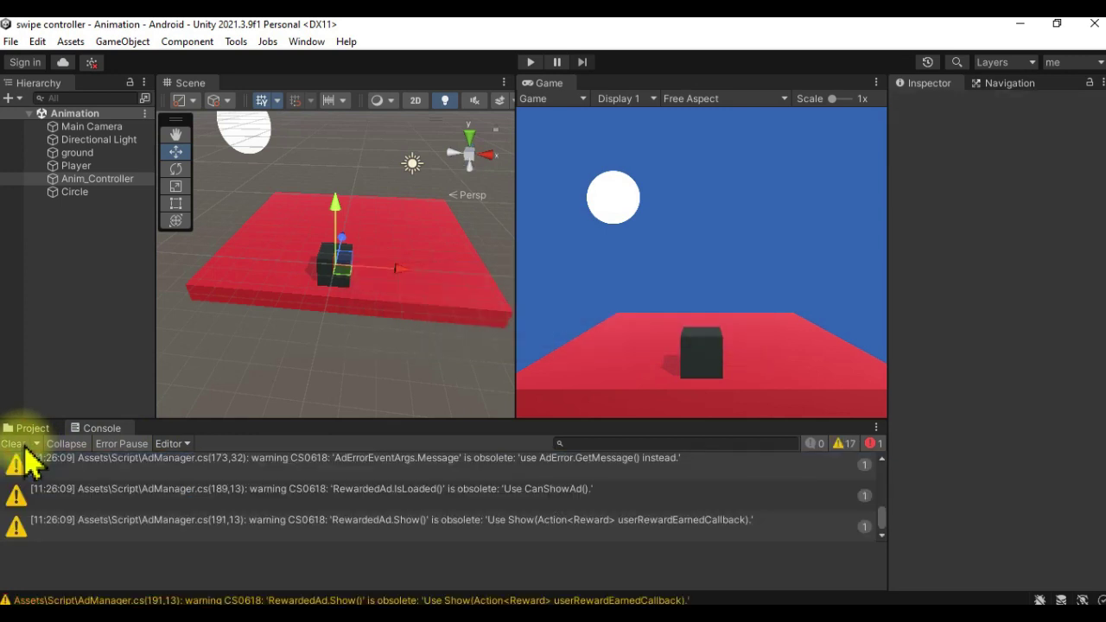
left_click(21, 444)
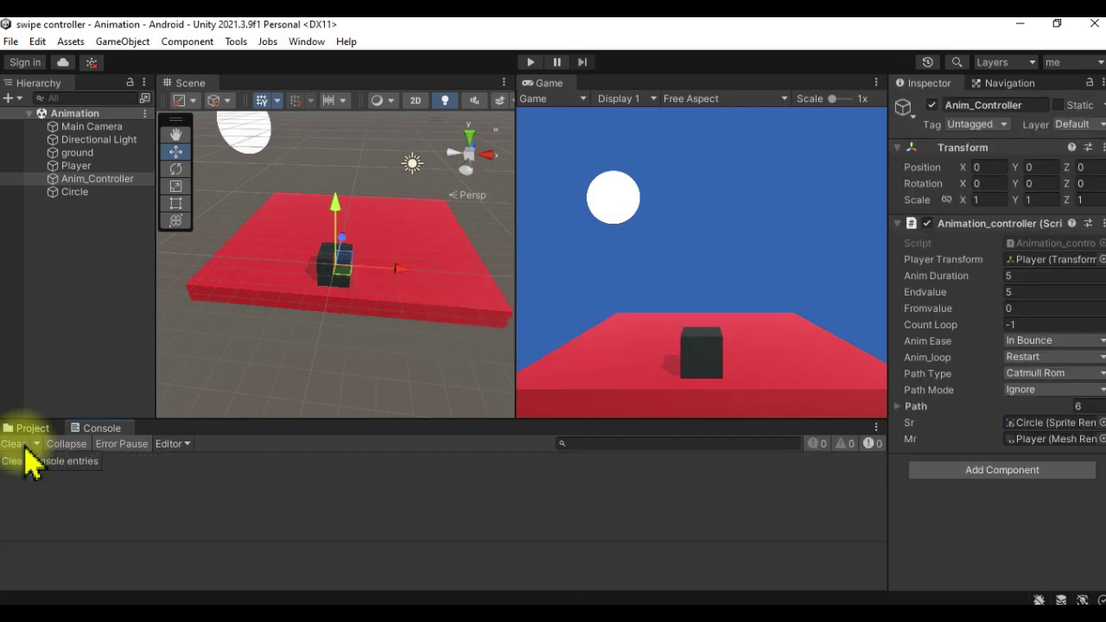
left_click(531, 62)
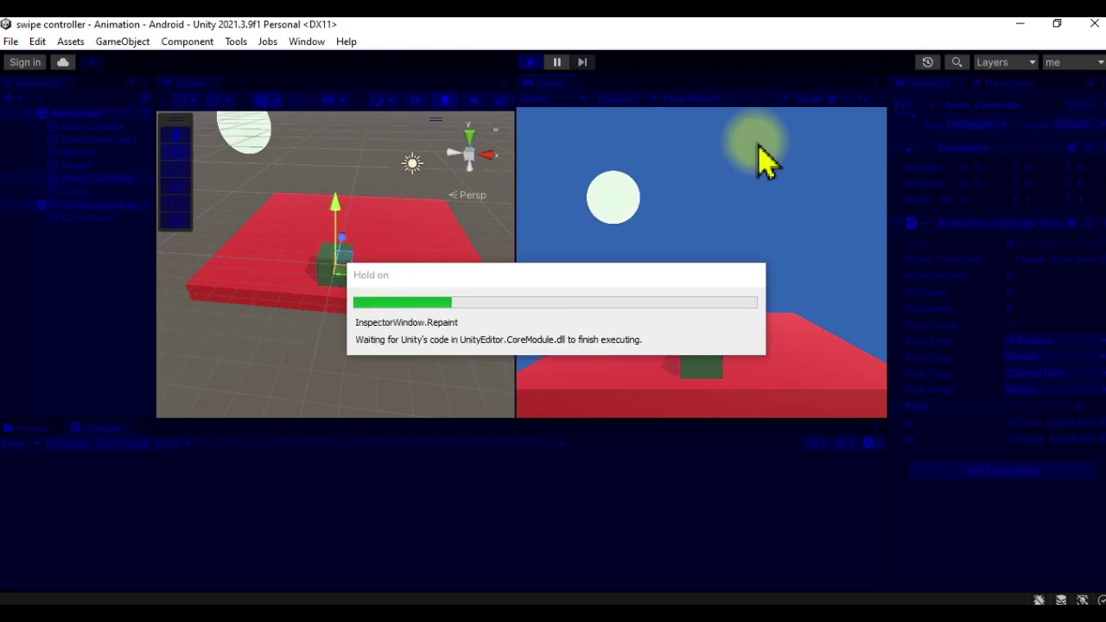
left_click(708, 389)
mouse_move(708, 387)
left_mouse_down()
mouse_move(627, 316)
mouse_move(688, 292)
left_mouse_up()
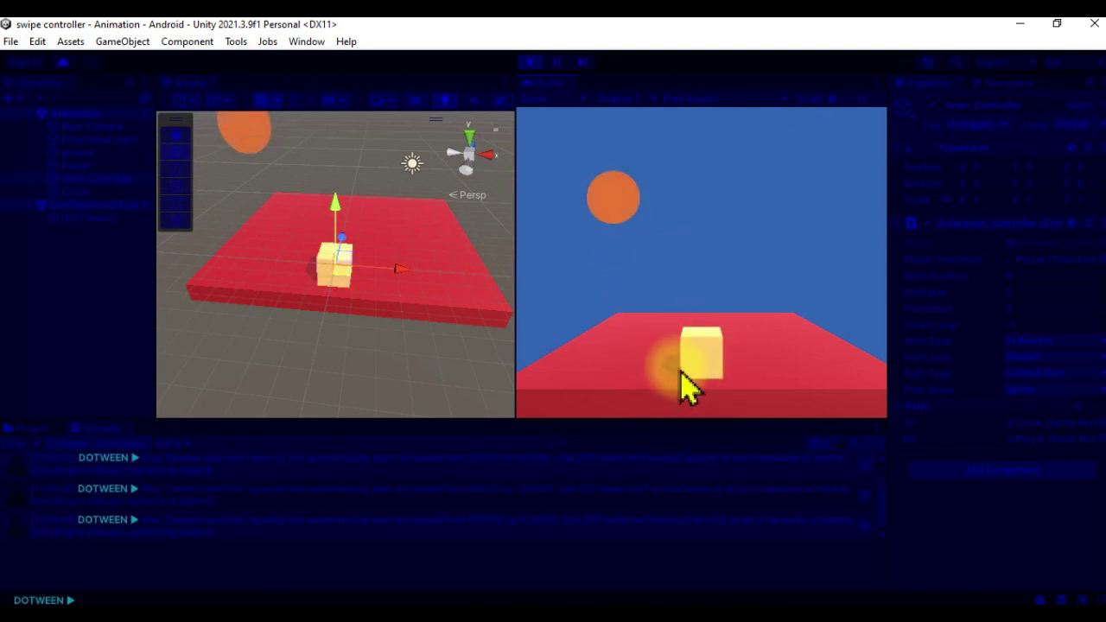
mouse_move(680, 380)
left_mouse_down()
mouse_move(691, 284)
mouse_move(753, 360)
mouse_move(634, 239)
mouse_move(693, 377)
mouse_move(630, 254)
mouse_move(702, 404)
left_mouse_up()
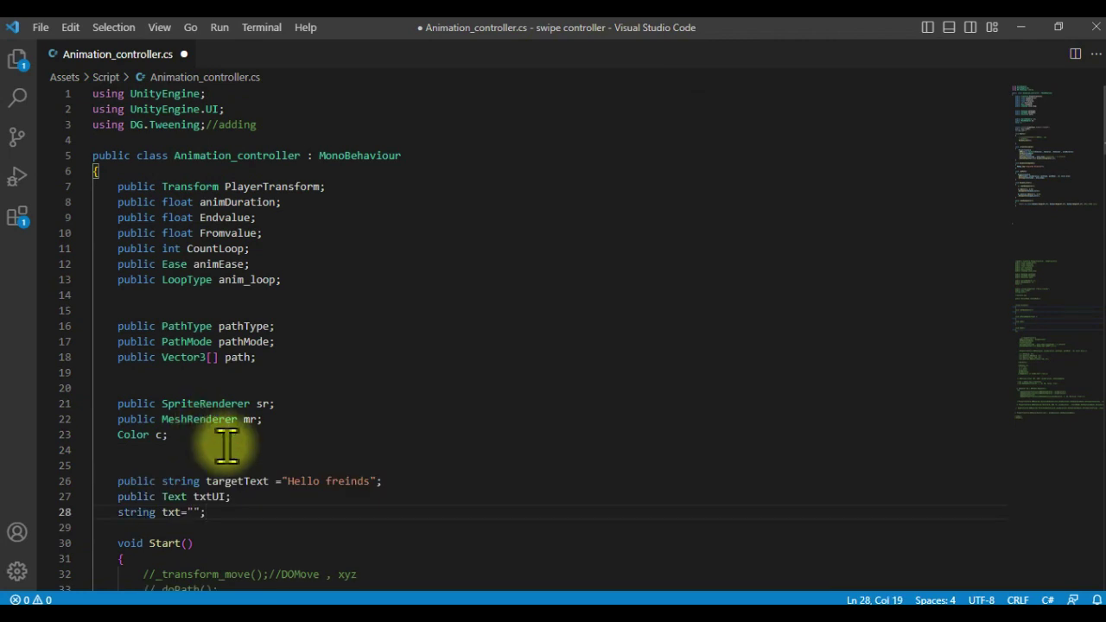
- Check the targetText, txtUI and txt declarations, then scroll down to GetRandomColor
left_click(215, 450)
left_click_drag(118, 481, 382, 481)
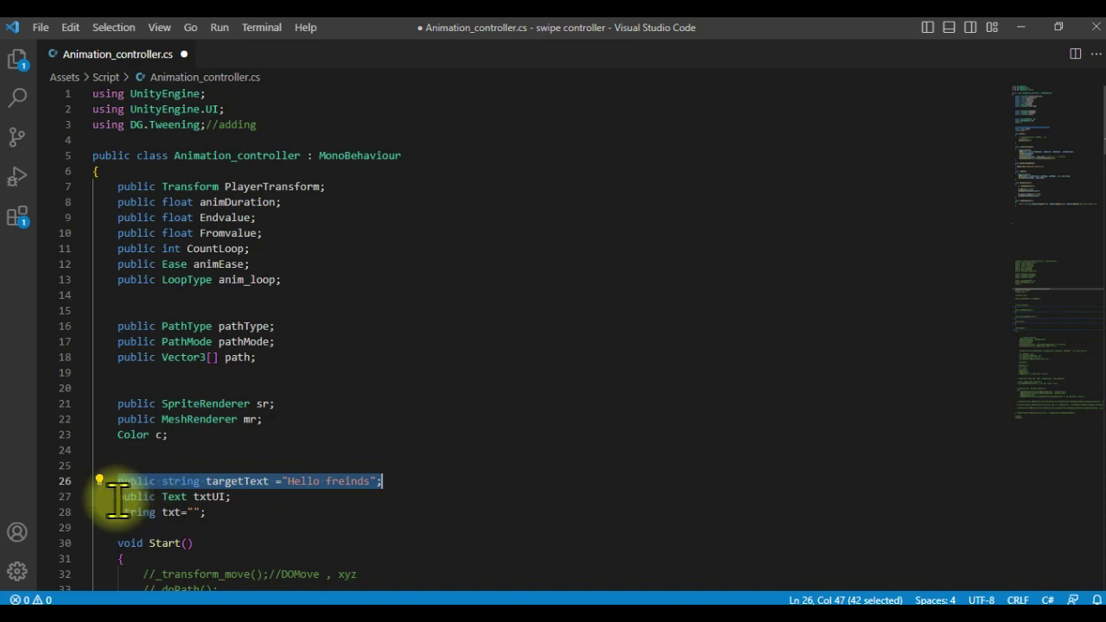
left_click_drag(117, 497, 227, 519)
scroll(234, 528, "down", 3)
scroll(234, 529, "down", 4)
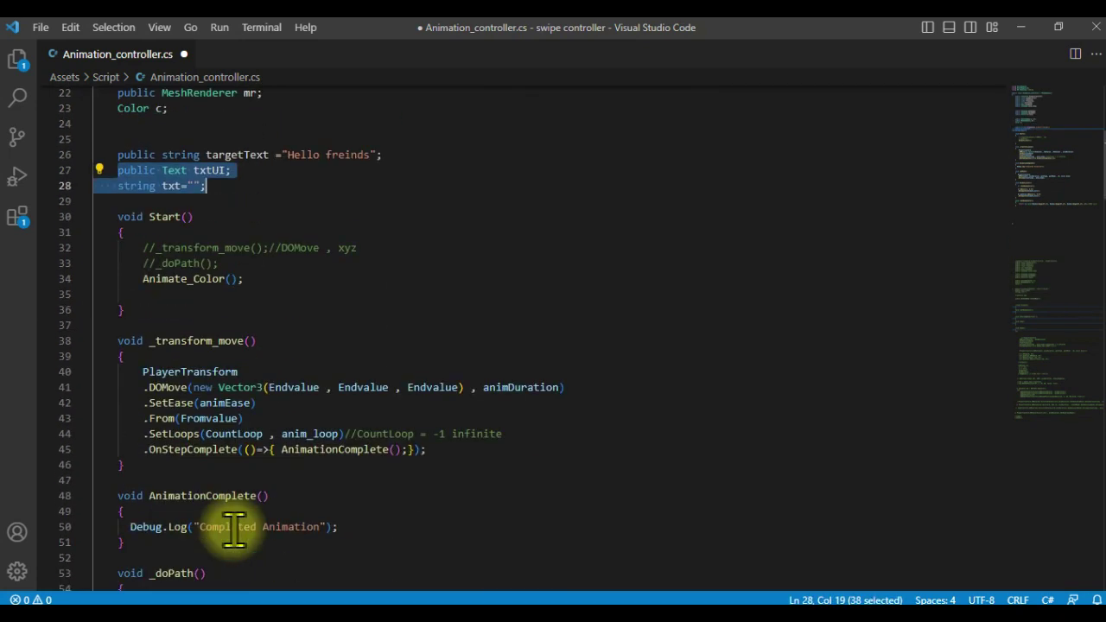
scroll(234, 529, "down", 4)
scroll(234, 529, "down", 3)
scroll(234, 529, "down", 2)
scroll(234, 528, "down", 3)
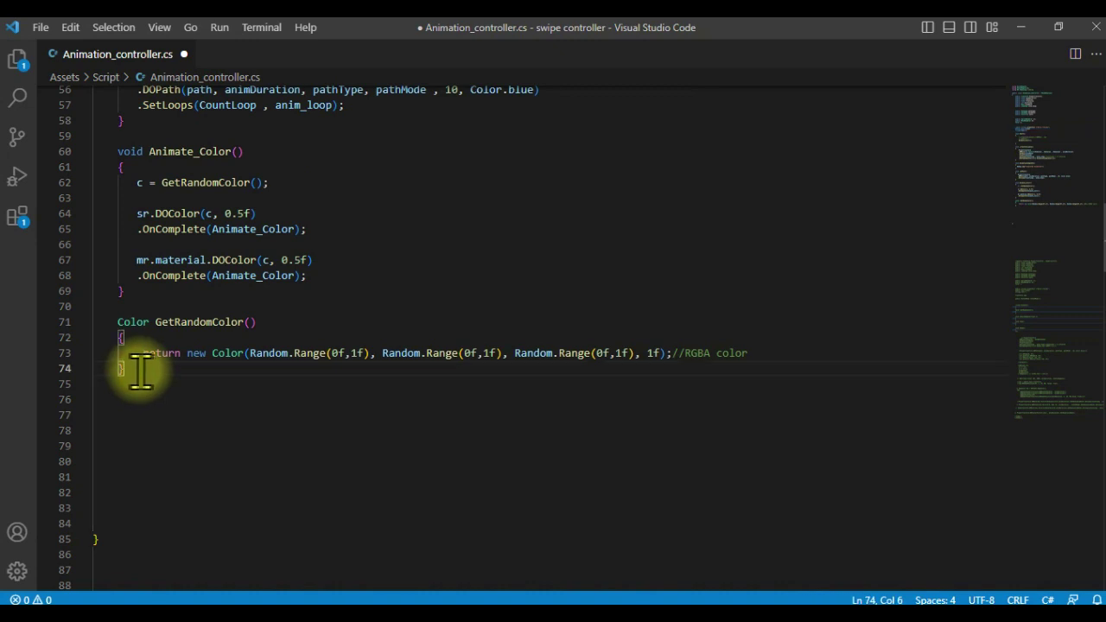
- Add a void fill_text() method after GetRandomColor containing the DOTween.To text tween
key("Return")
key("Return")
type("void")
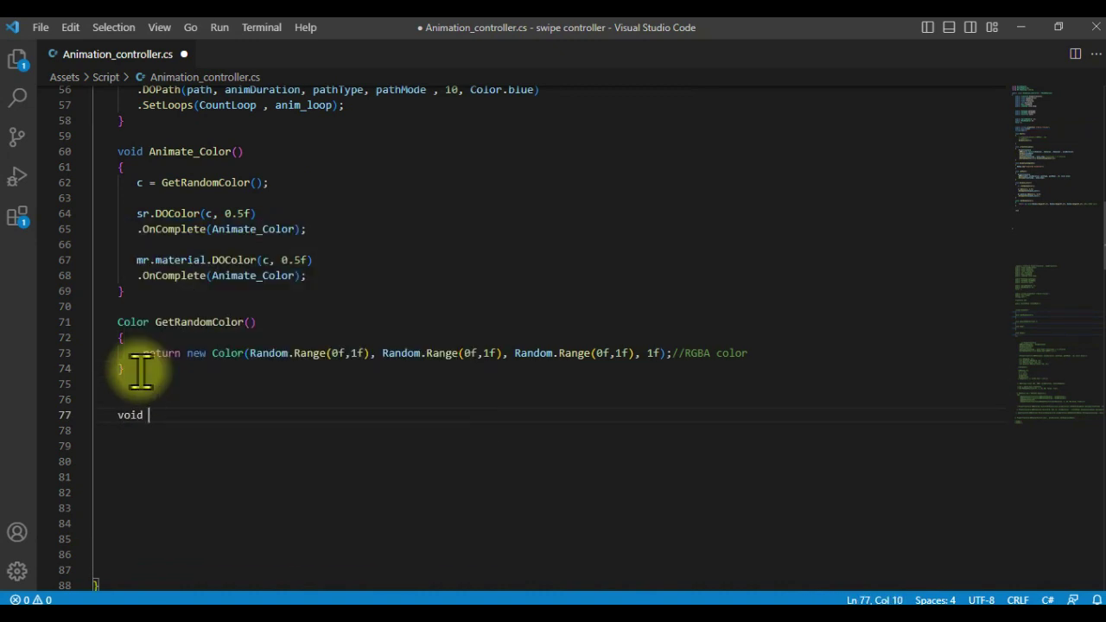
type(" fi")
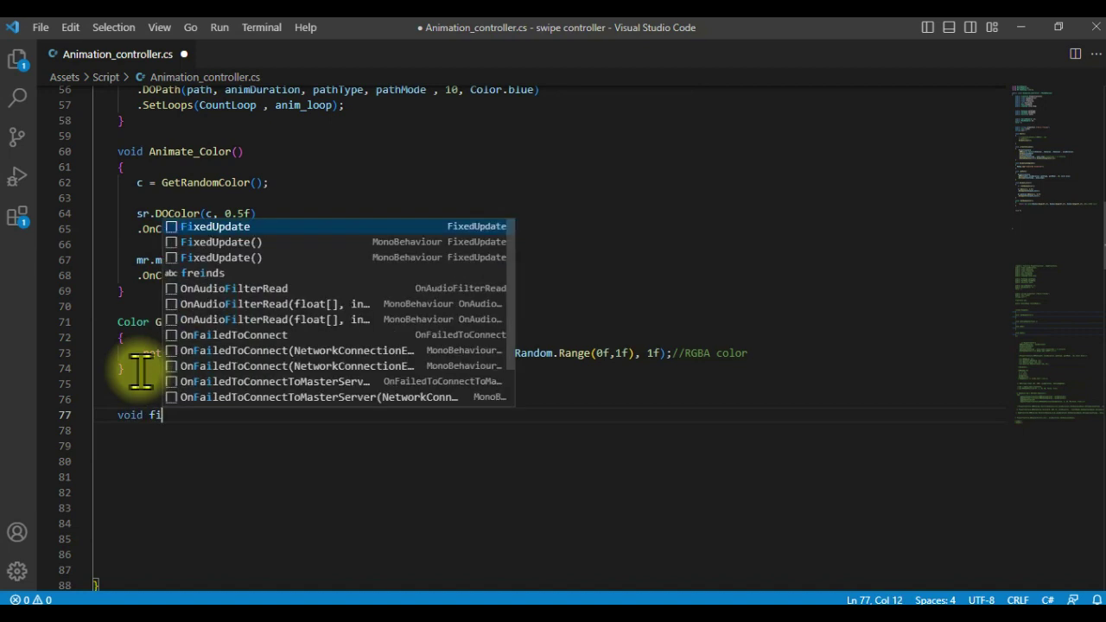
type("ll_text(")
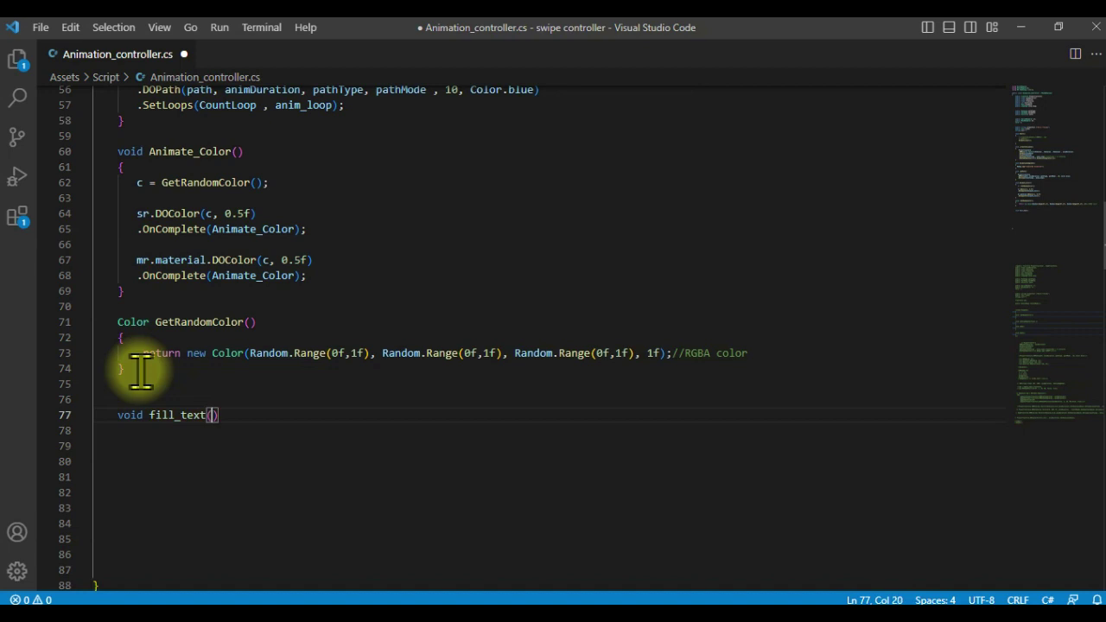
key("Return")
type("DOTween.To(         () => txt,         x => txt=x,         targetText,         animDuration        ).OnUpdate(() => txtUI.text = txt);")
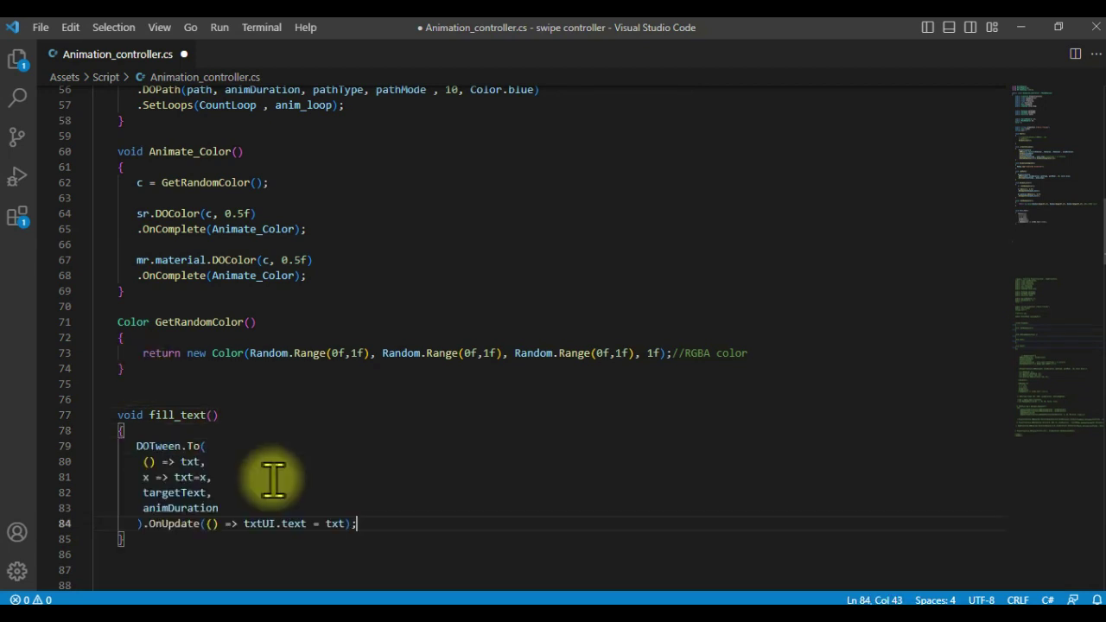
left_click(212, 430)
- Scroll back up to check the txtUI text field declaration
scroll(199, 432, "up", 1)
scroll(227, 469, "up", 9)
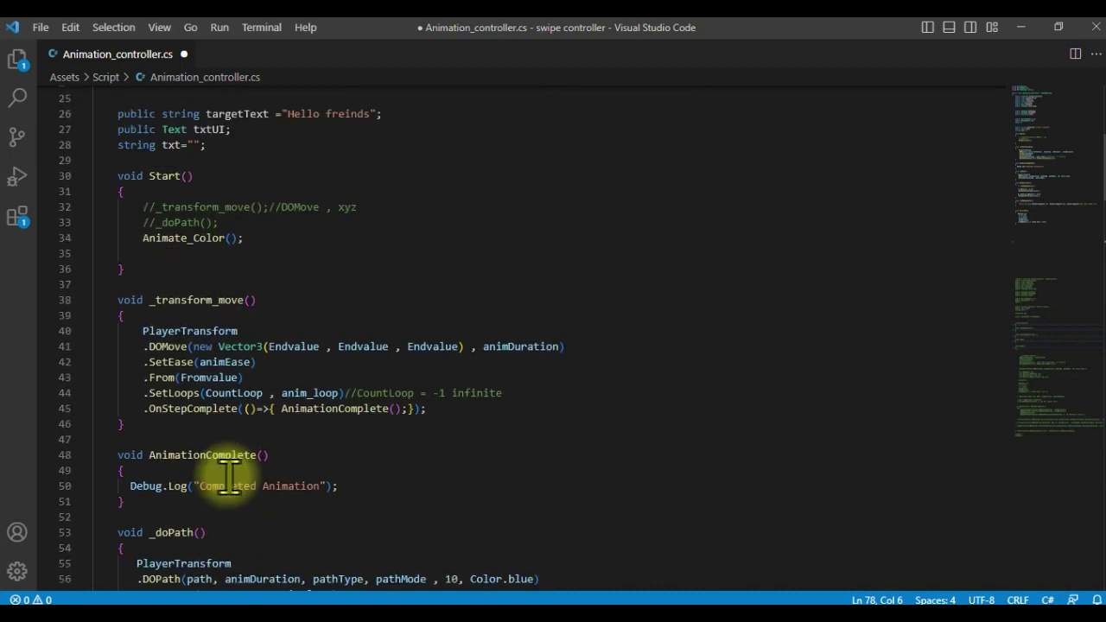
scroll(216, 432, "up", 3)
scroll(241, 447, "up", 2)
scroll(291, 304, "down", 3)
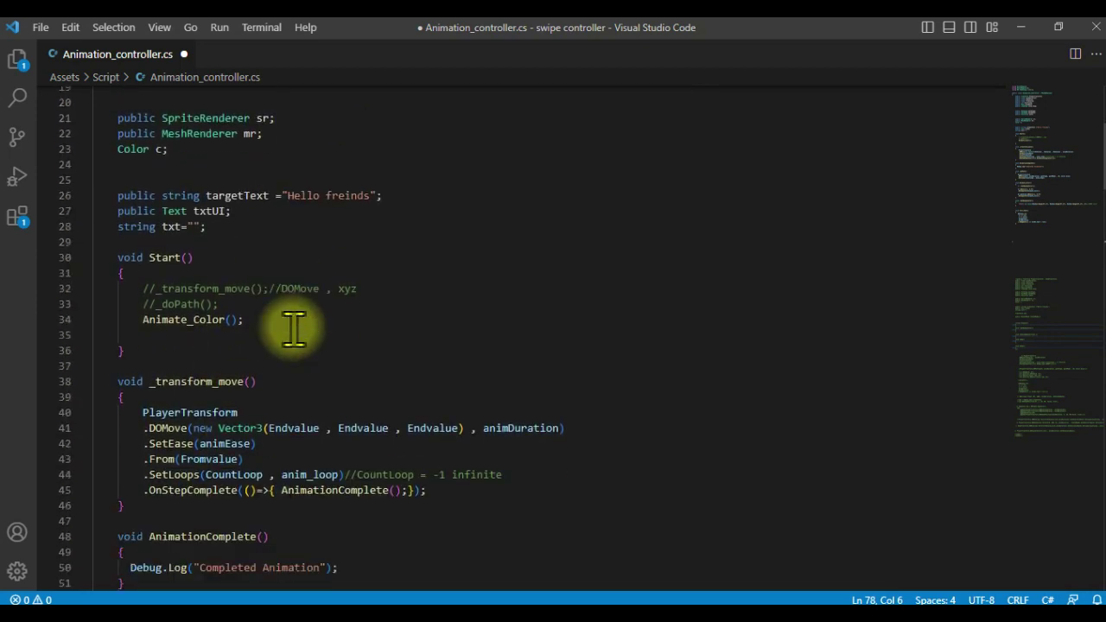
scroll(291, 320, "up", 2)
left_click(214, 294)
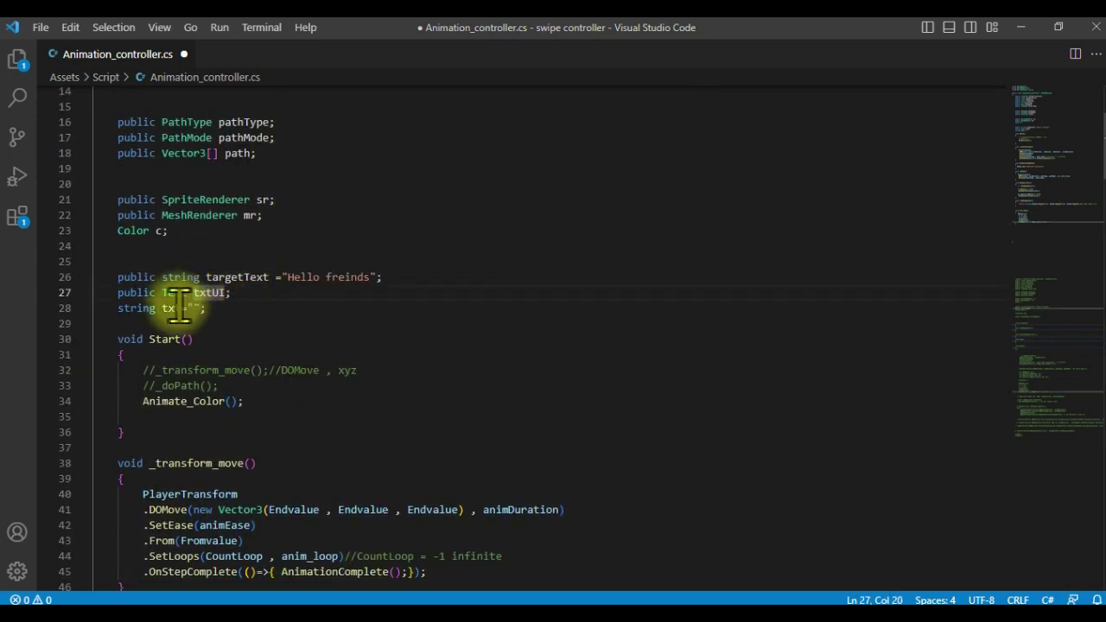
scroll(227, 397, "down", 3)
scroll(228, 395, "down", 5)
scroll(260, 395, "down", 8)
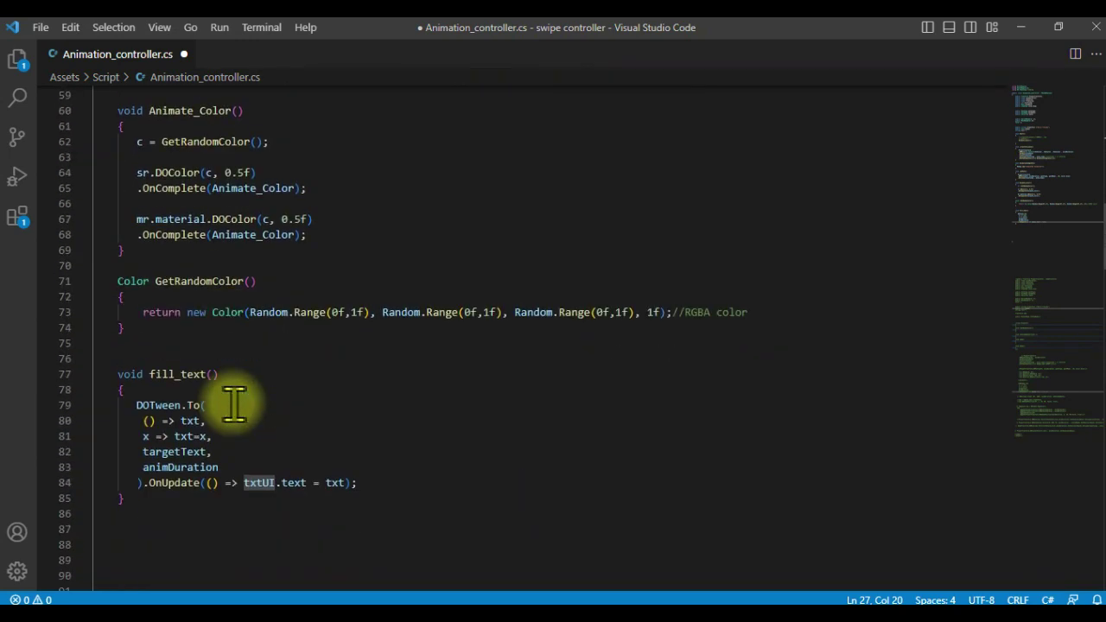
scroll(250, 402, "down", 2)
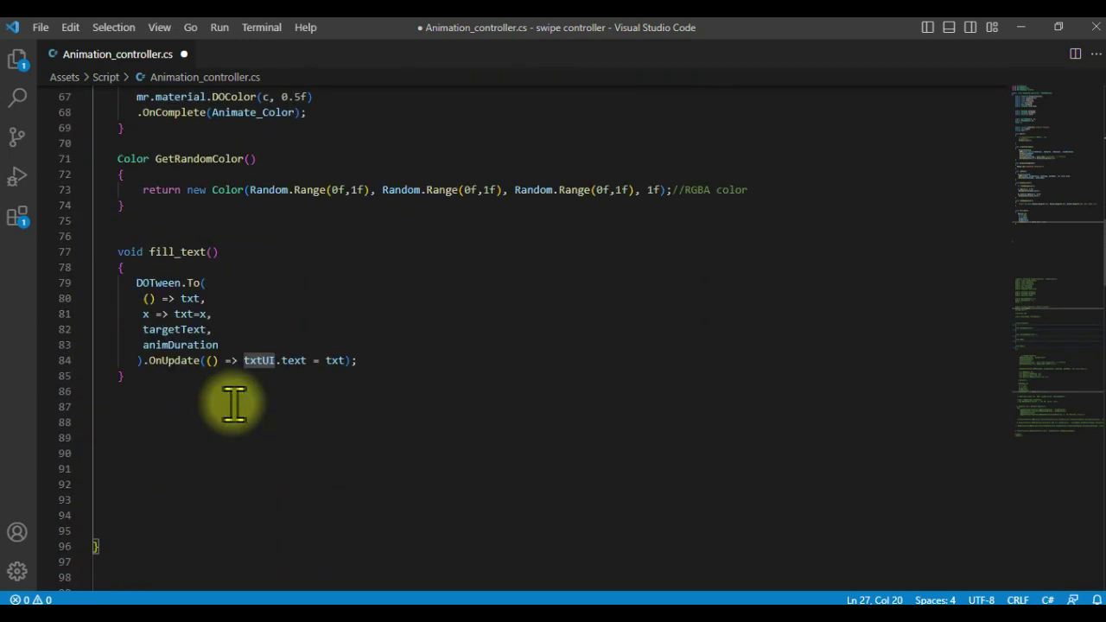
- Go over the tween's getter/setter lambdas, targetText end value and OnUpdate txtUI.text assignment
left_click_drag(144, 299, 215, 314)
left_click(173, 329)
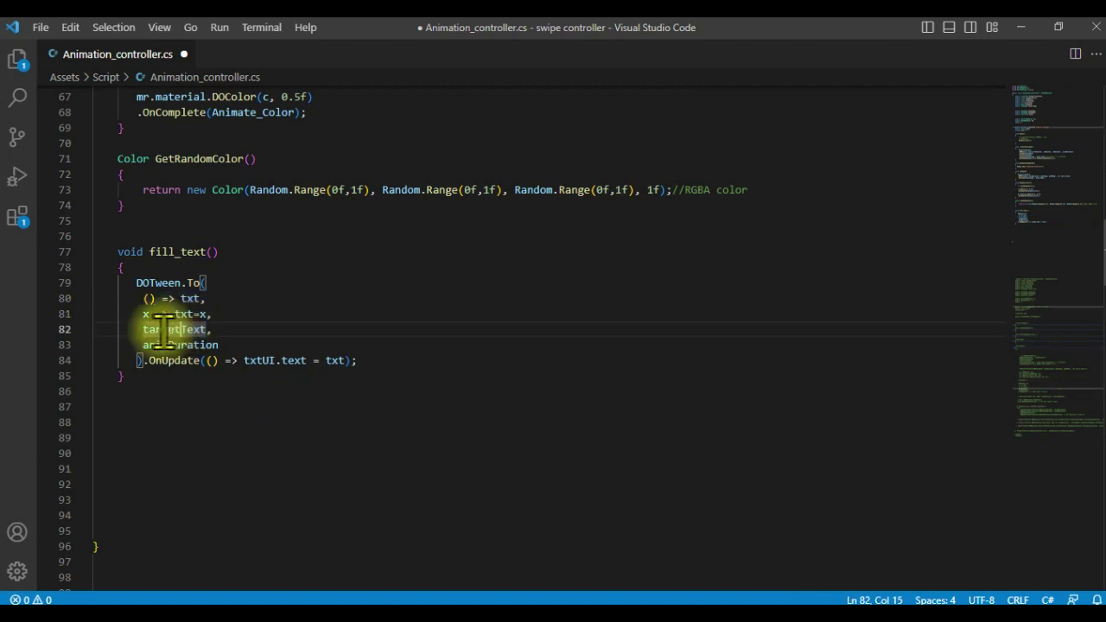
left_click_drag(141, 329, 237, 345, "alt+shift")
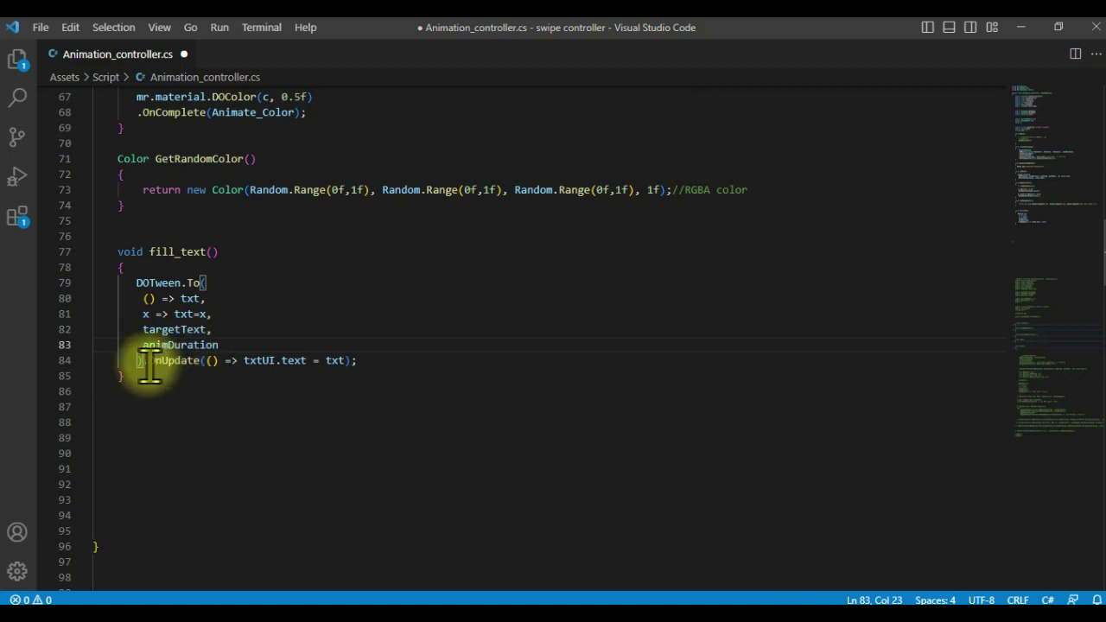
left_click_drag(149, 363, 339, 363)
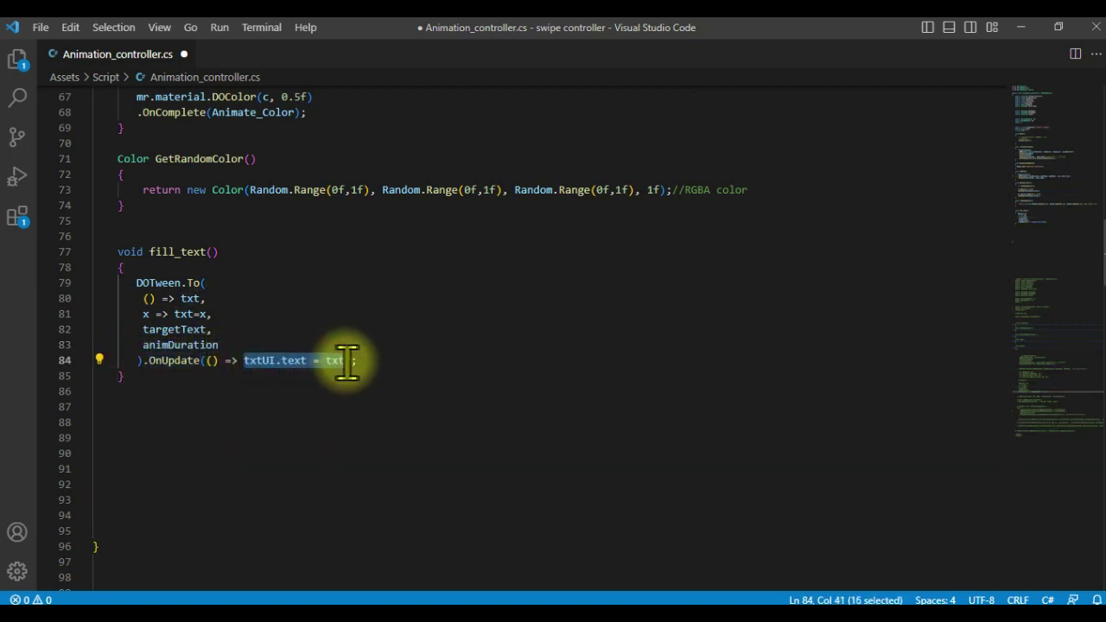
left_click(225, 328)
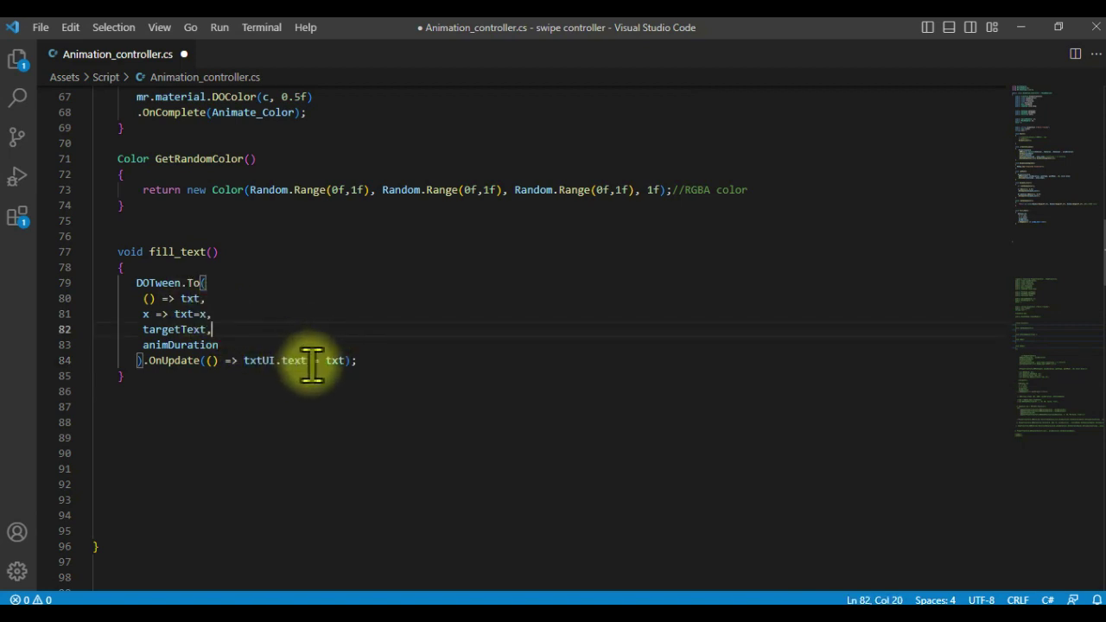
left_click_drag(245, 360, 312, 360)
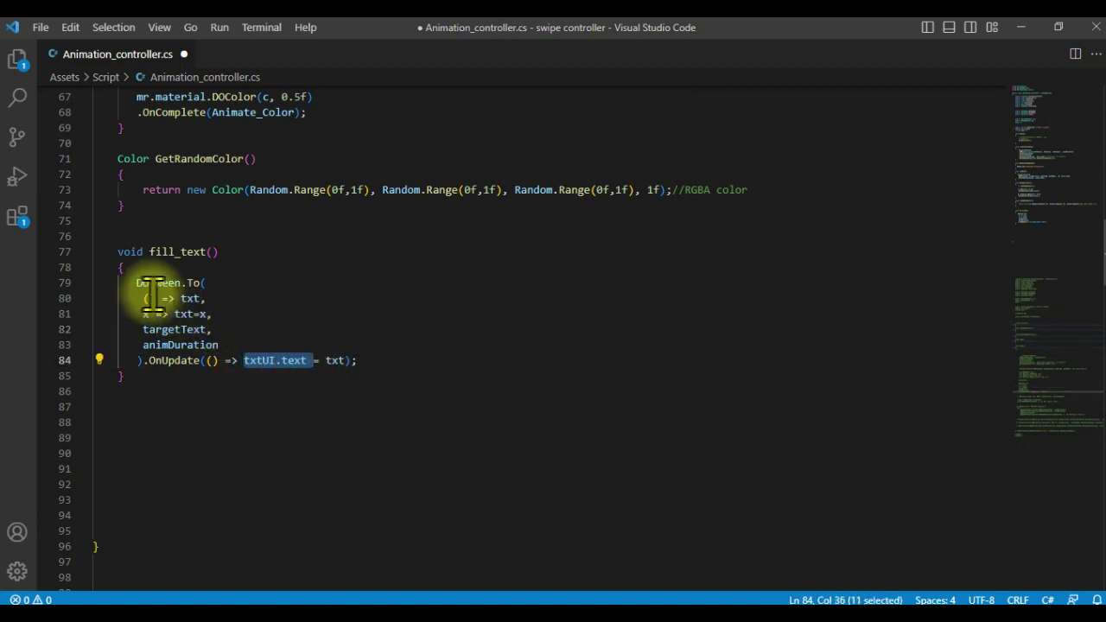
left_click_drag(136, 283, 267, 351)
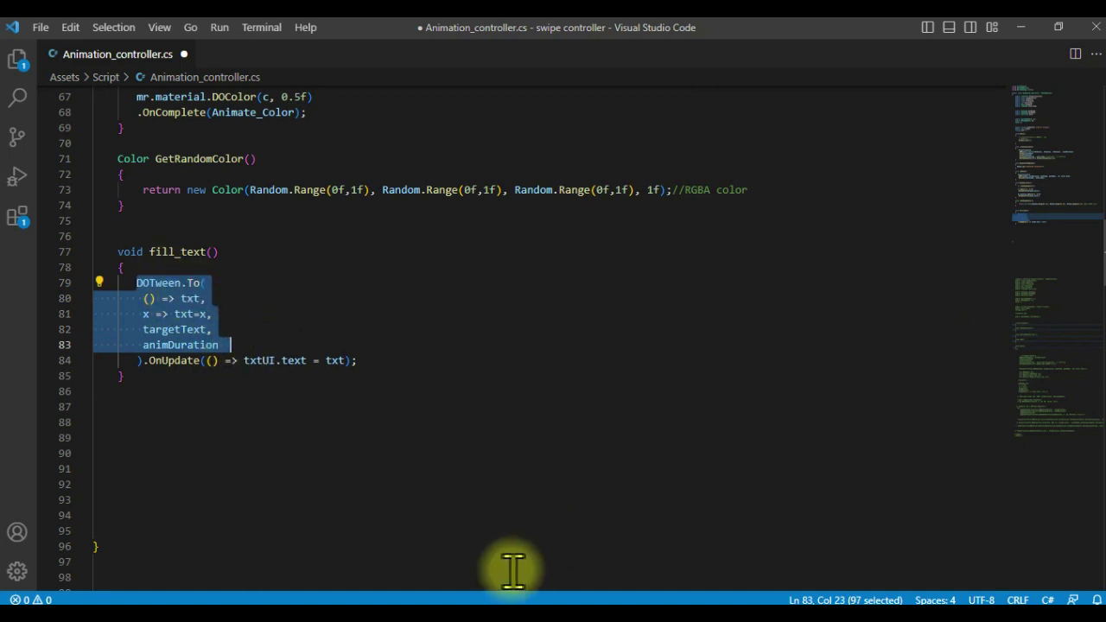
- In Start, comment out Animate_Color() and call fill_text() instead, then hide VS Code
key("ctrl+z")
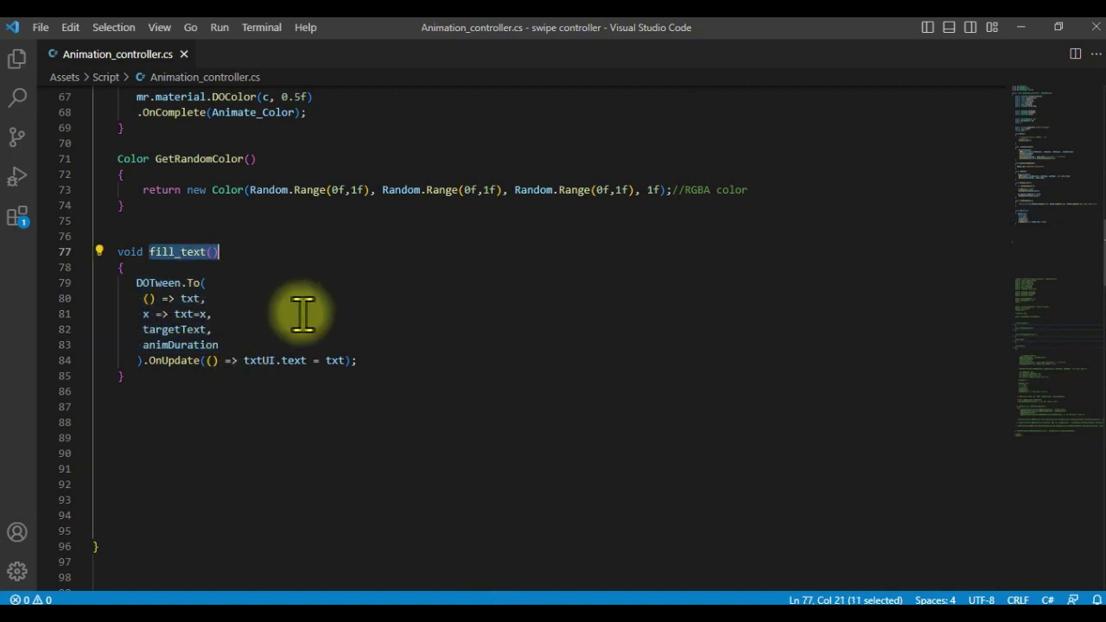
scroll(320, 354, "up", 15)
scroll(326, 362, "up", 1)
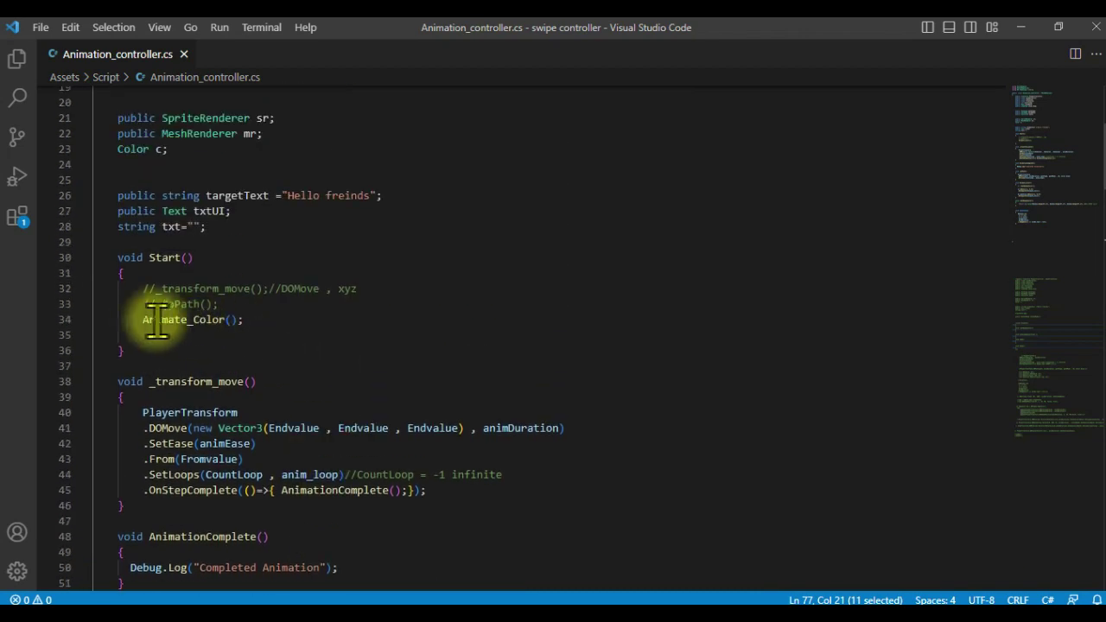
left_click(144, 319)
type("//")
left_click(295, 316)
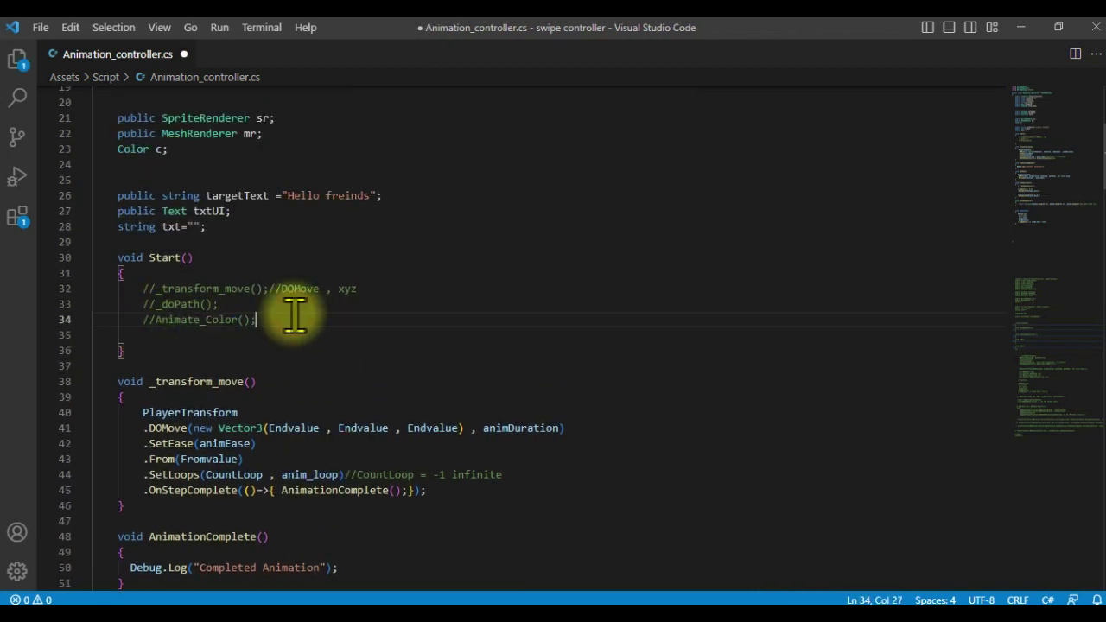
key("Return")
type("fill_text();")
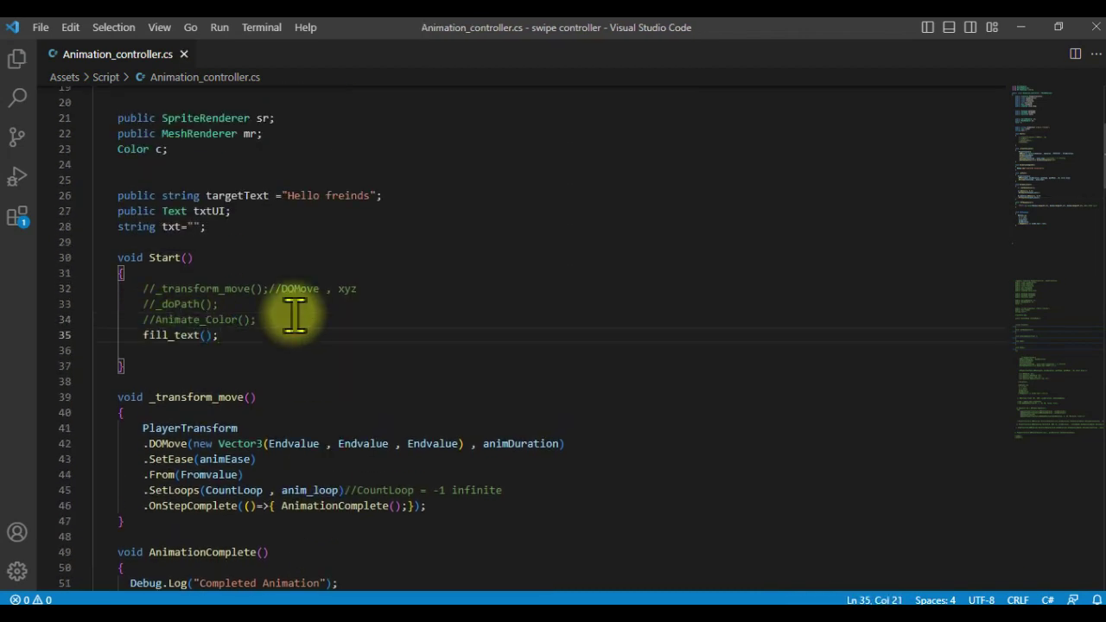
left_click(1021, 27)
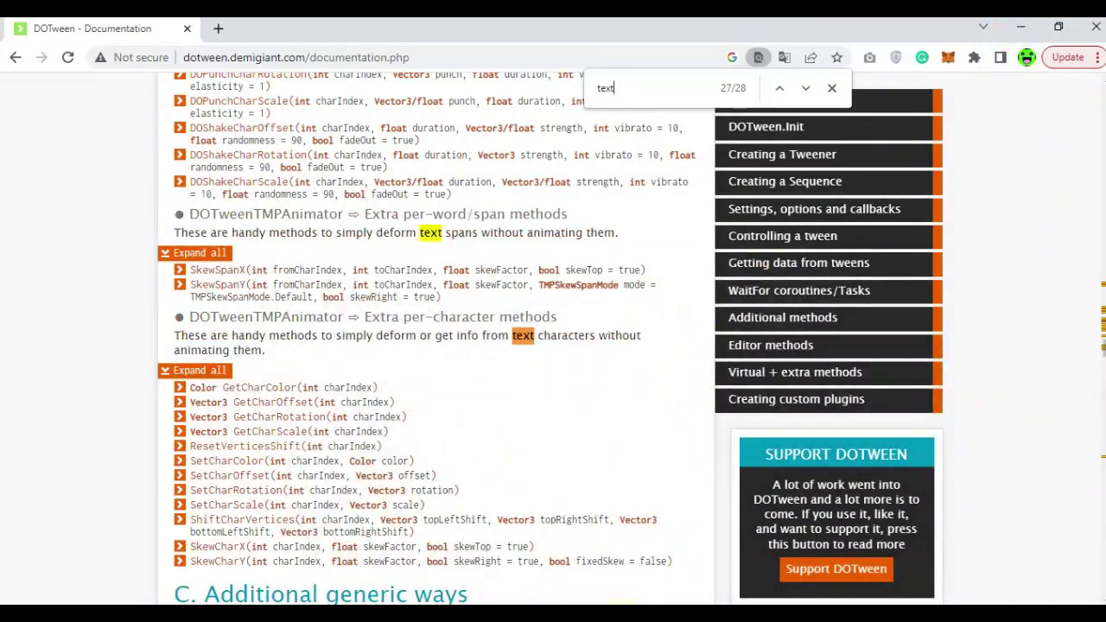
- Switch from the DOTween documentation in Chrome back to Unity so it recompiles
key("alt+Tab")
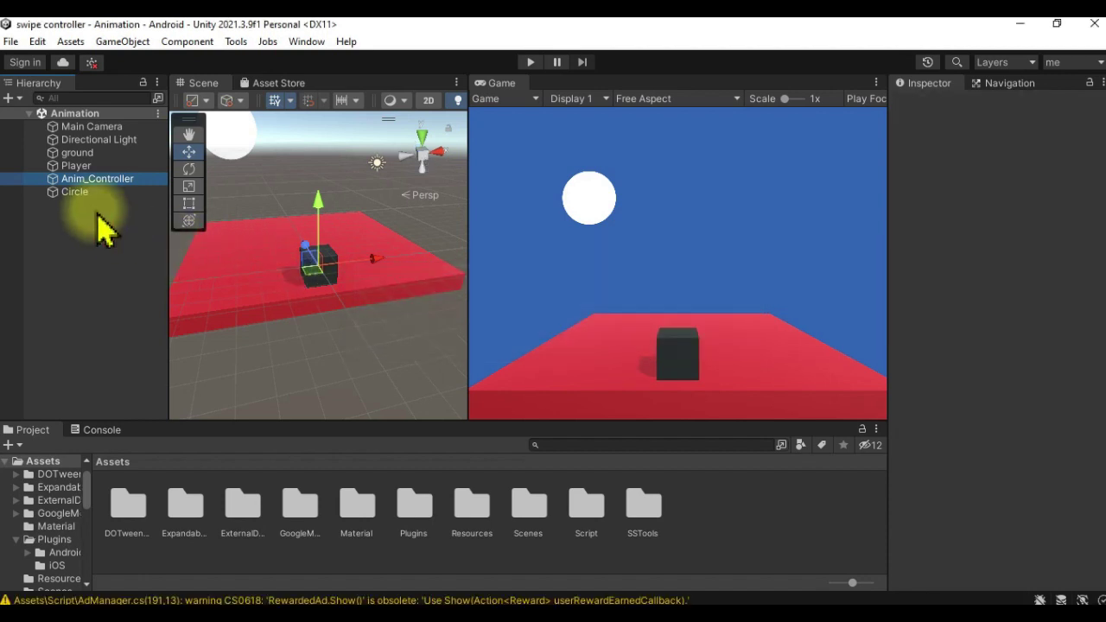
- Drag the white circle further left to X -5.22
left_click(79, 194)
left_click_drag(230, 133, 287, 160)
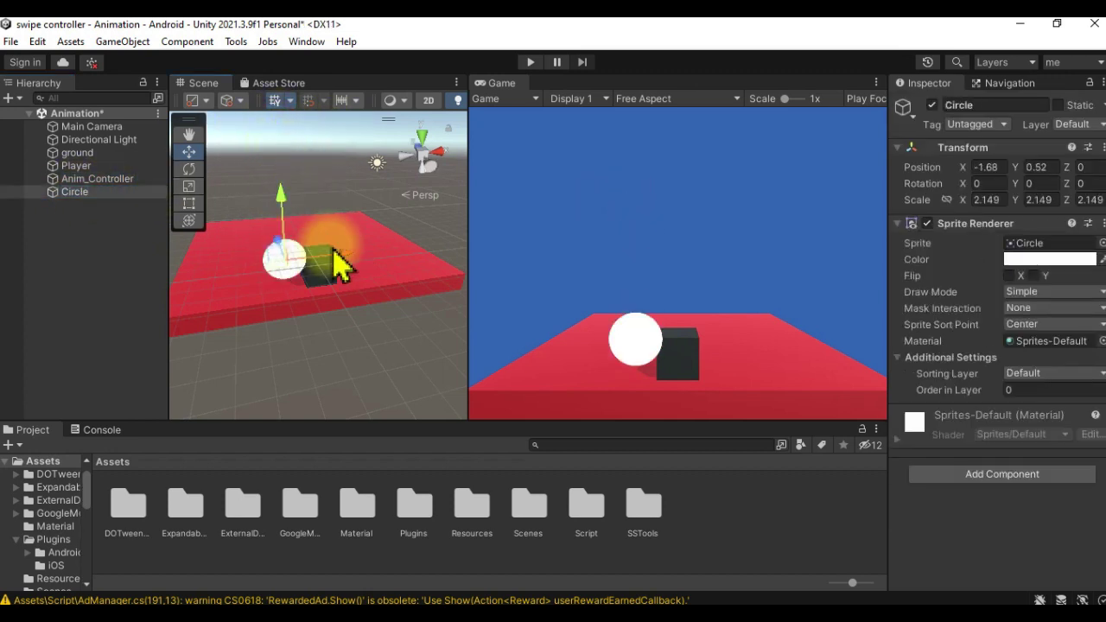
left_click_drag(288, 160, 269, 261)
- Add a UI Canvas set to Scale With Screen Size, then frame it in 2D with the Rect tool
left_click(13, 98)
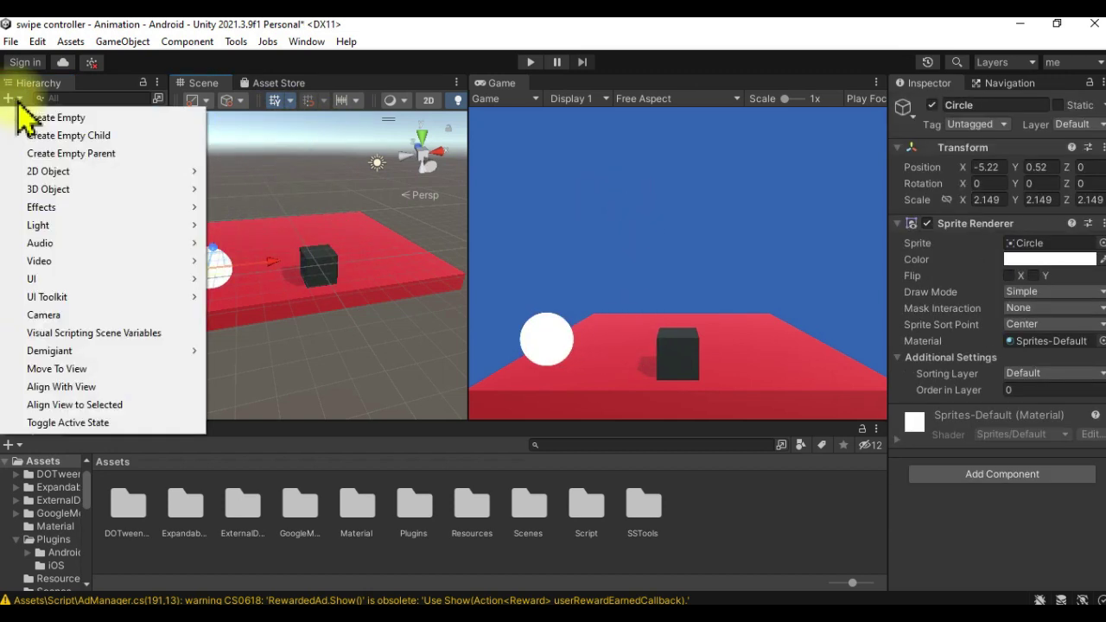
mouse_move(174, 276)
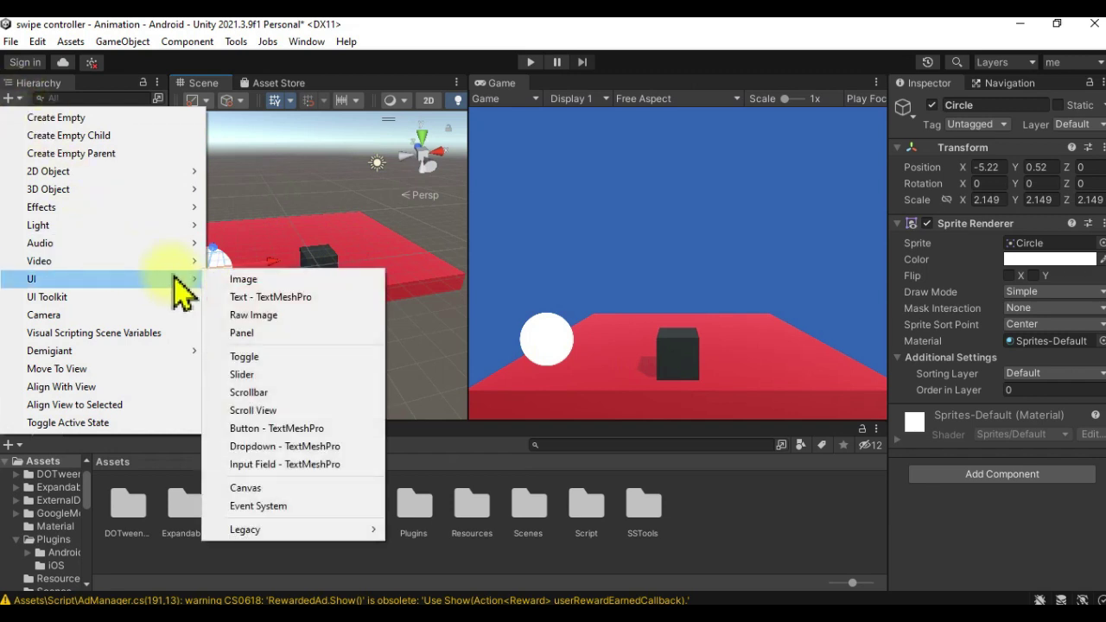
left_click(251, 488)
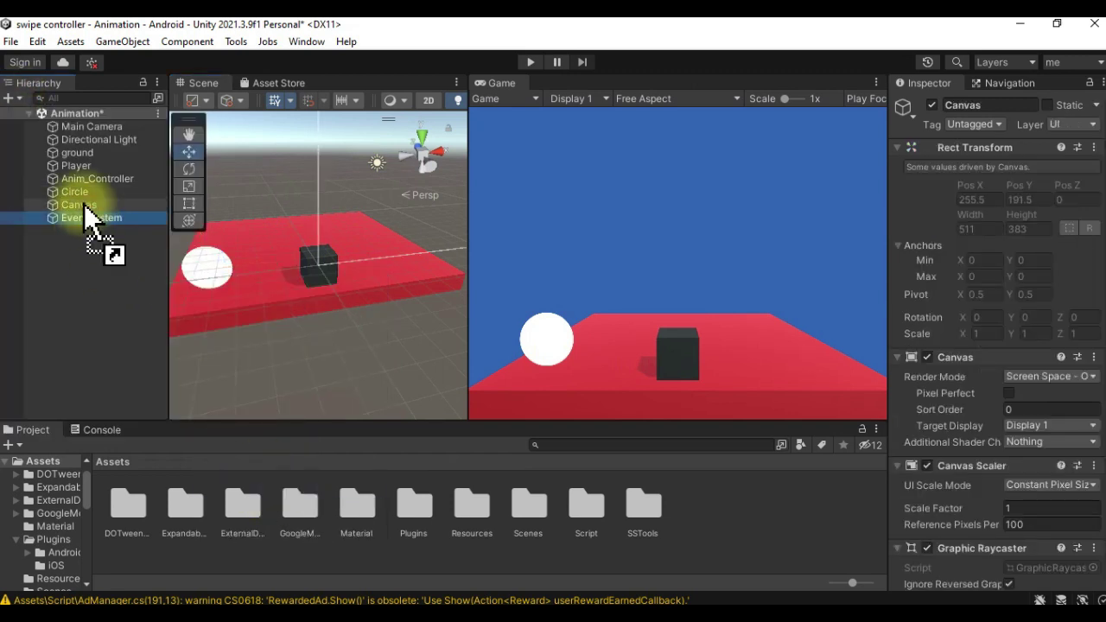
left_click_drag(86, 216, 78, 205)
scroll(1054, 415, "down", 2)
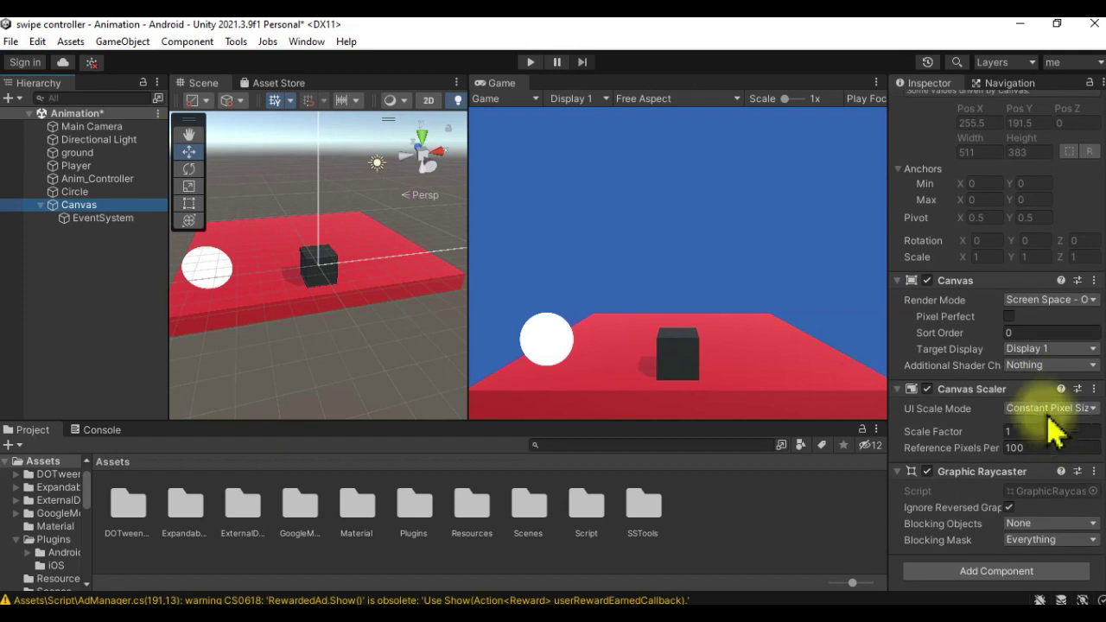
left_click(1047, 410)
left_click(1040, 444)
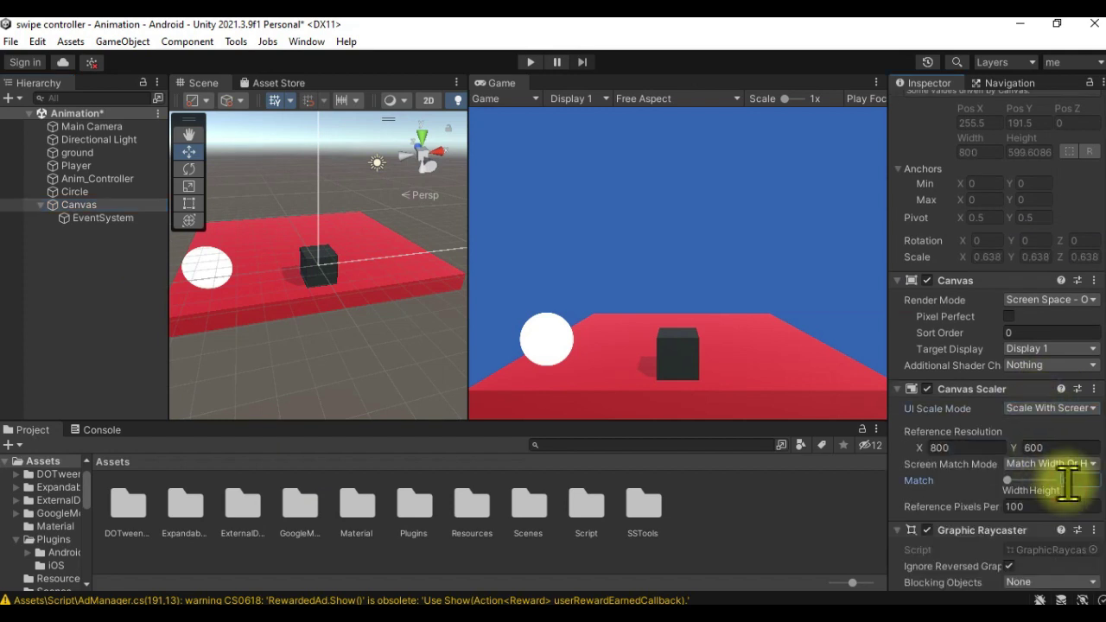
left_click(188, 203)
left_click(428, 100)
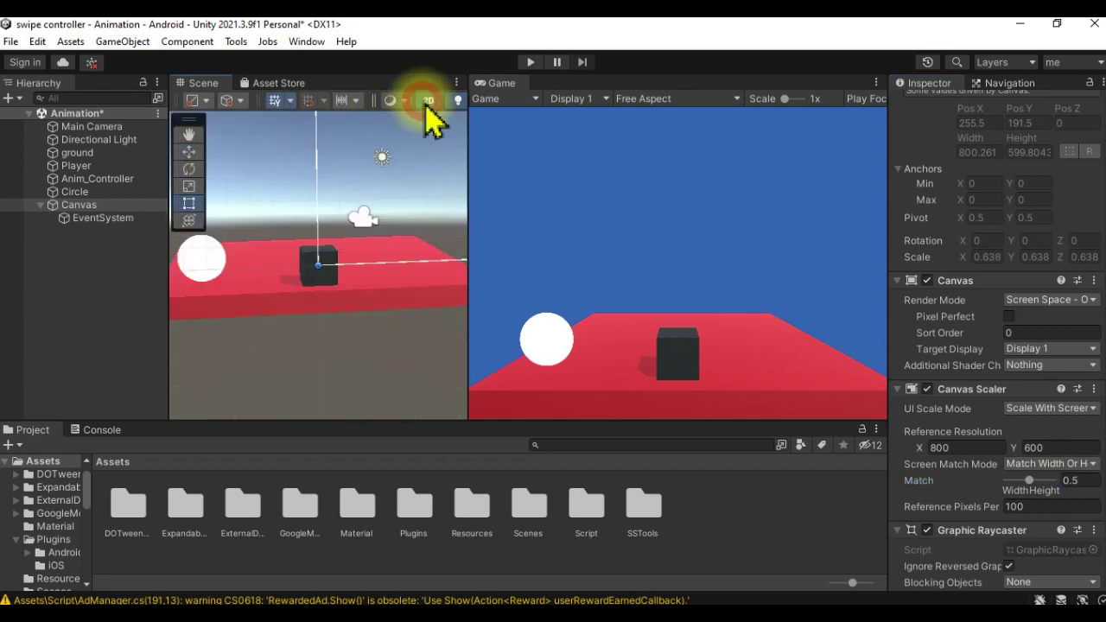
double_click(86, 206)
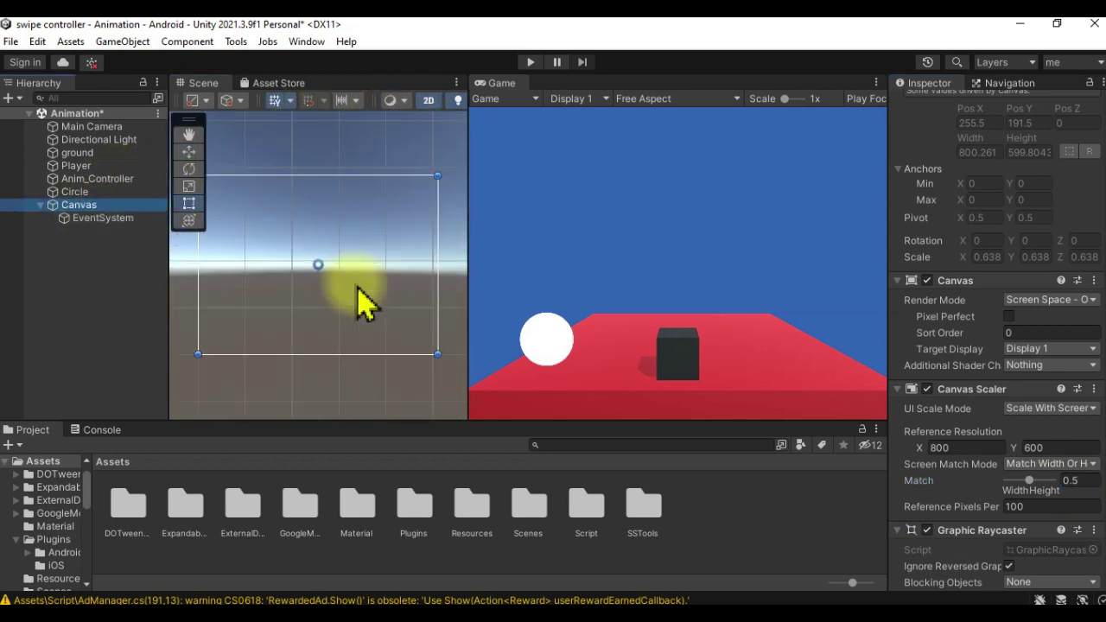
- Create a Legacy Text element as a child of the Canvas
right_click(89, 209)
mouse_move(250, 431)
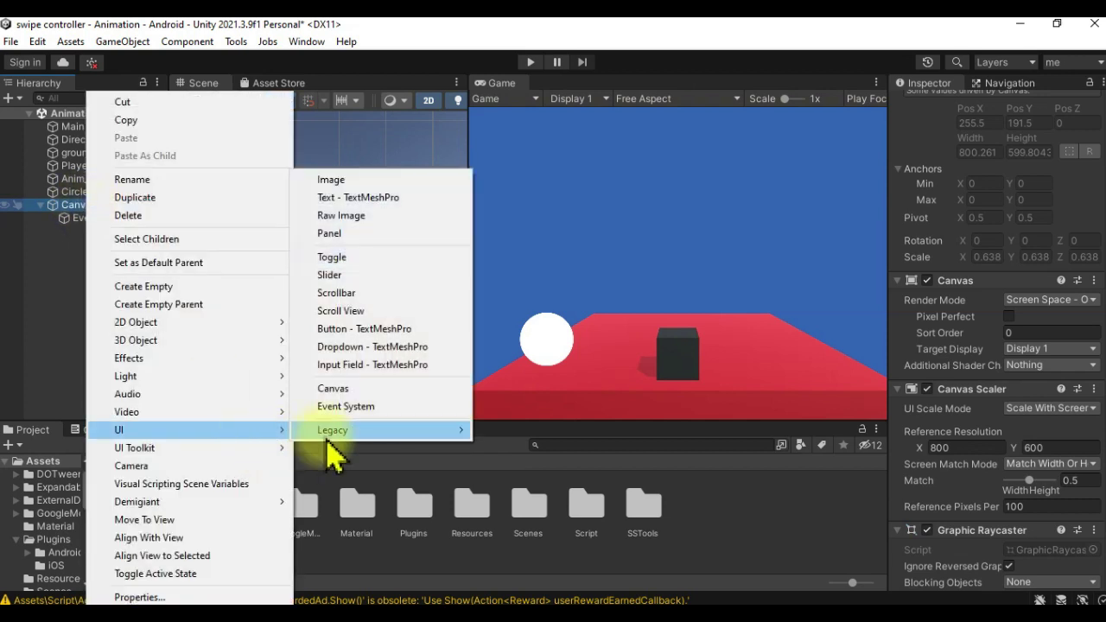
mouse_move(324, 441)
left_click(506, 426)
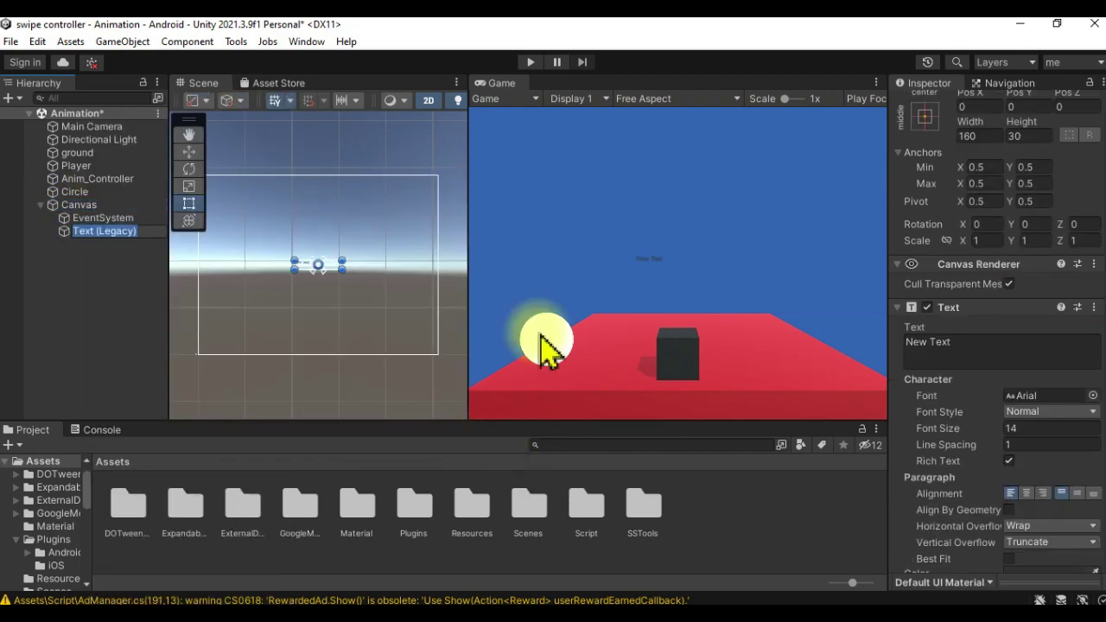
left_click(102, 218)
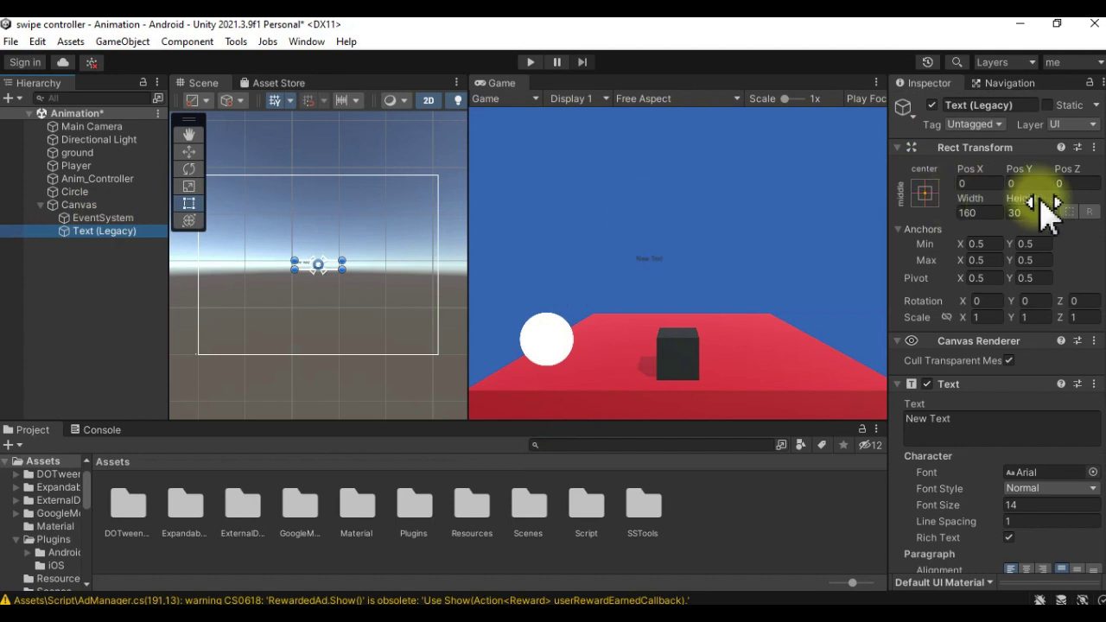
- Give the text Height 100, top-stretch anchoring, centre/middle alignment and Best Fit 10–40
left_click(1031, 213)
type("100")
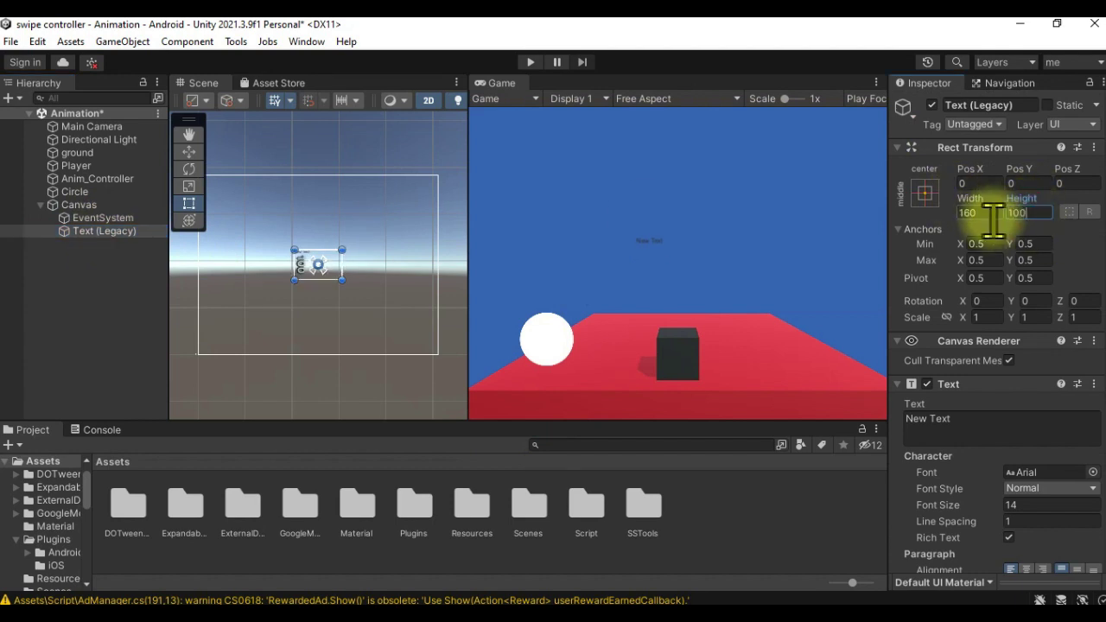
left_click(924, 194)
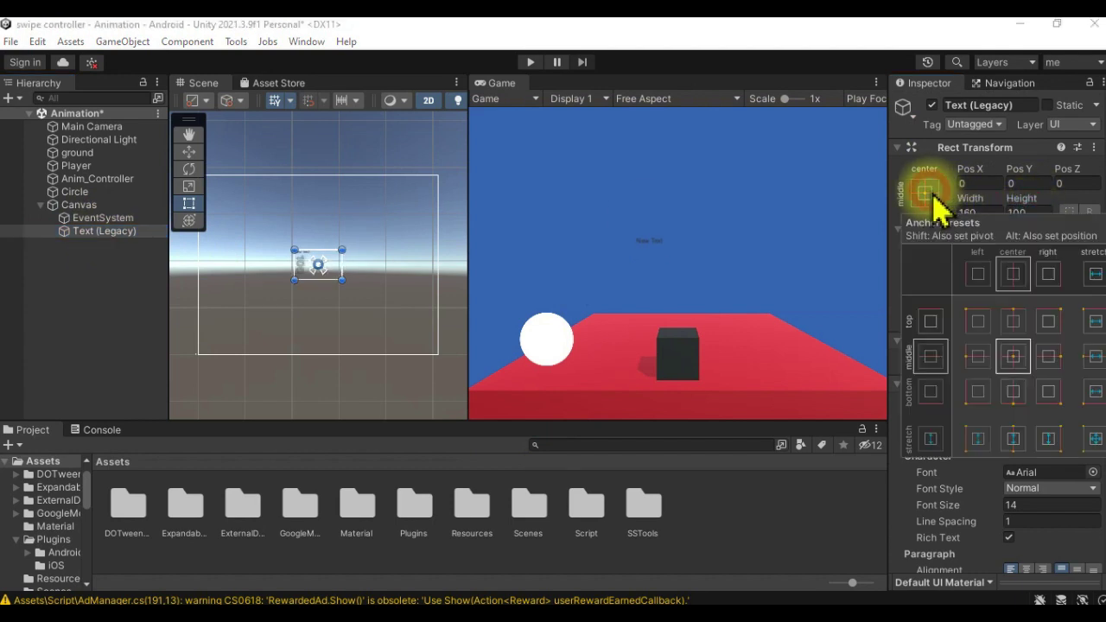
left_click(1093, 333, "alt")
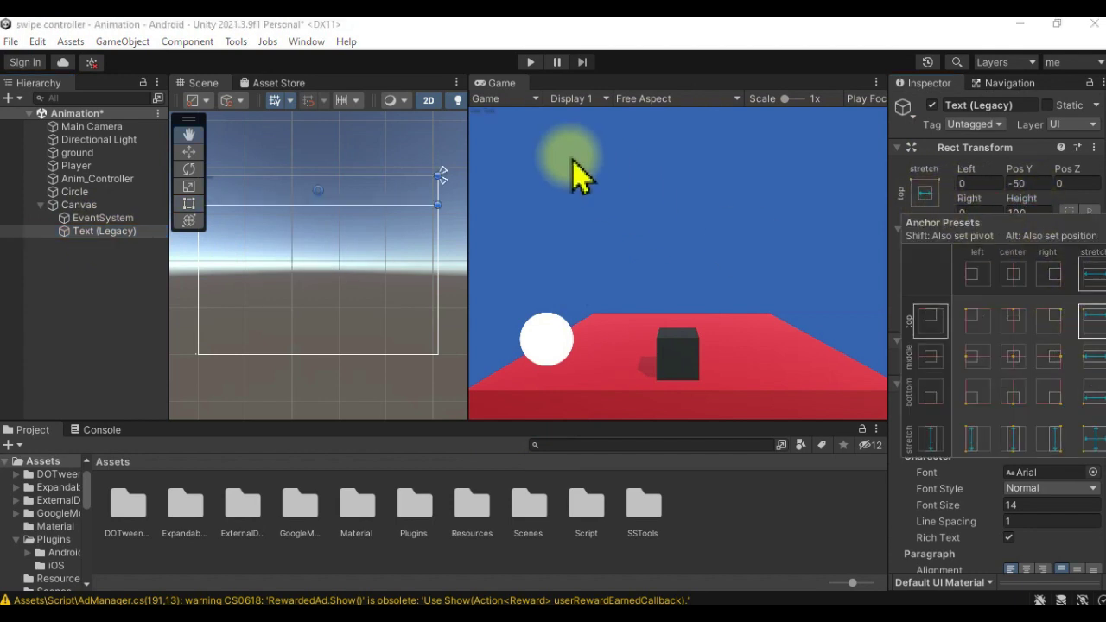
left_click(1002, 509)
scroll(994, 507, "down", 2)
scroll(1037, 449, "down", 3)
left_click(1076, 393)
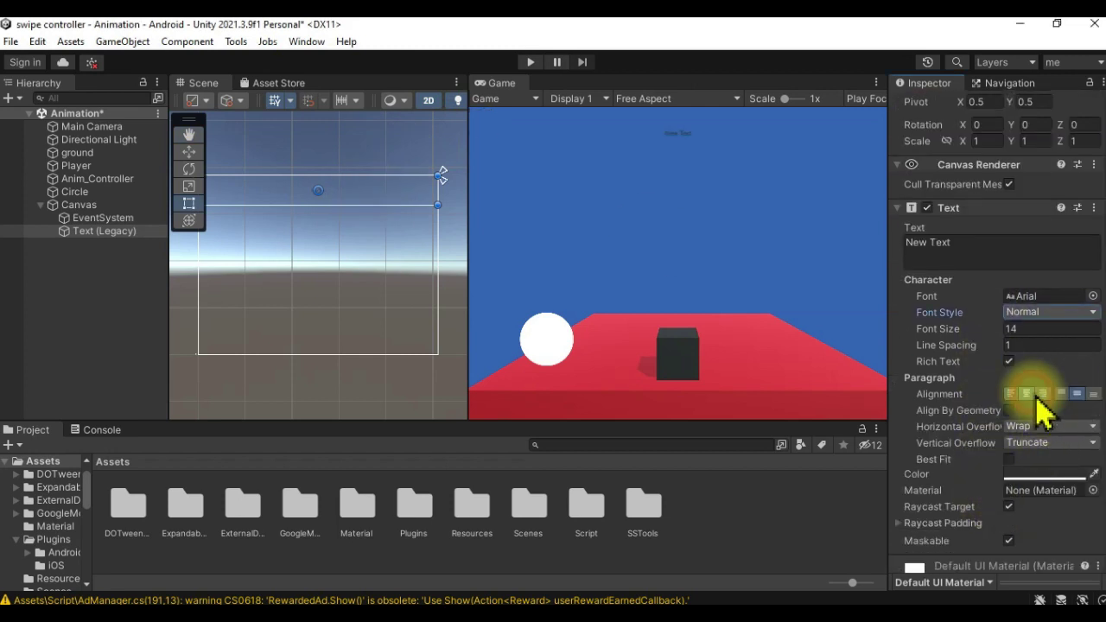
left_click(1009, 458)
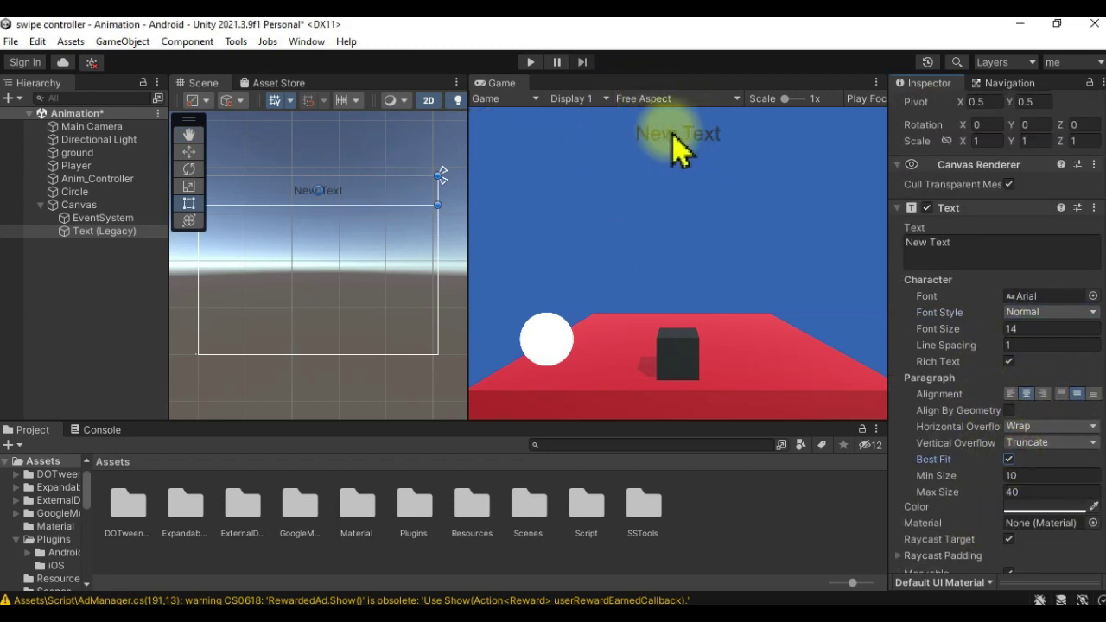
scroll(970, 424, "down", 3)
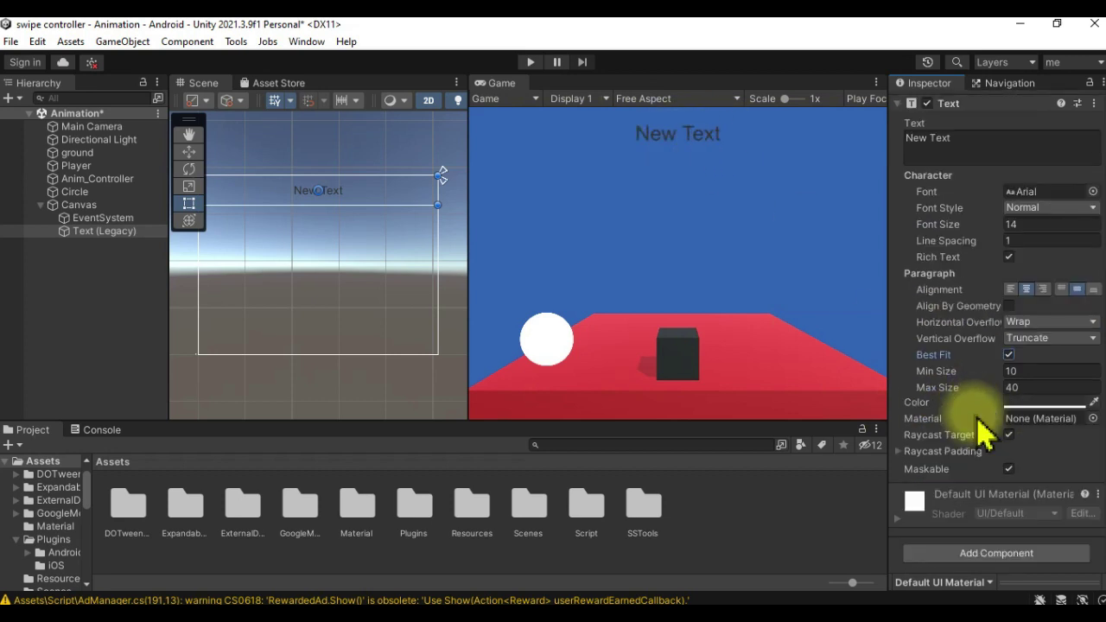
scroll(1000, 457, "up", 3)
scroll(993, 458, "up", 5)
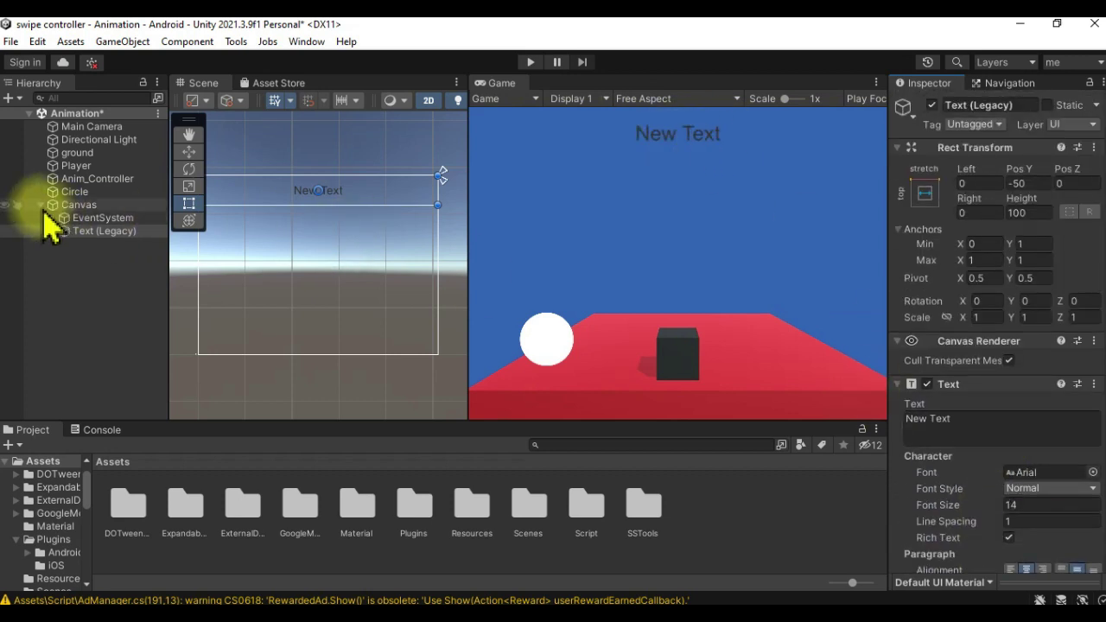
- Drag Text (Legacy) into Anim_Controller's Txt UI slot, then review the fill_text tween code
left_click(97, 178)
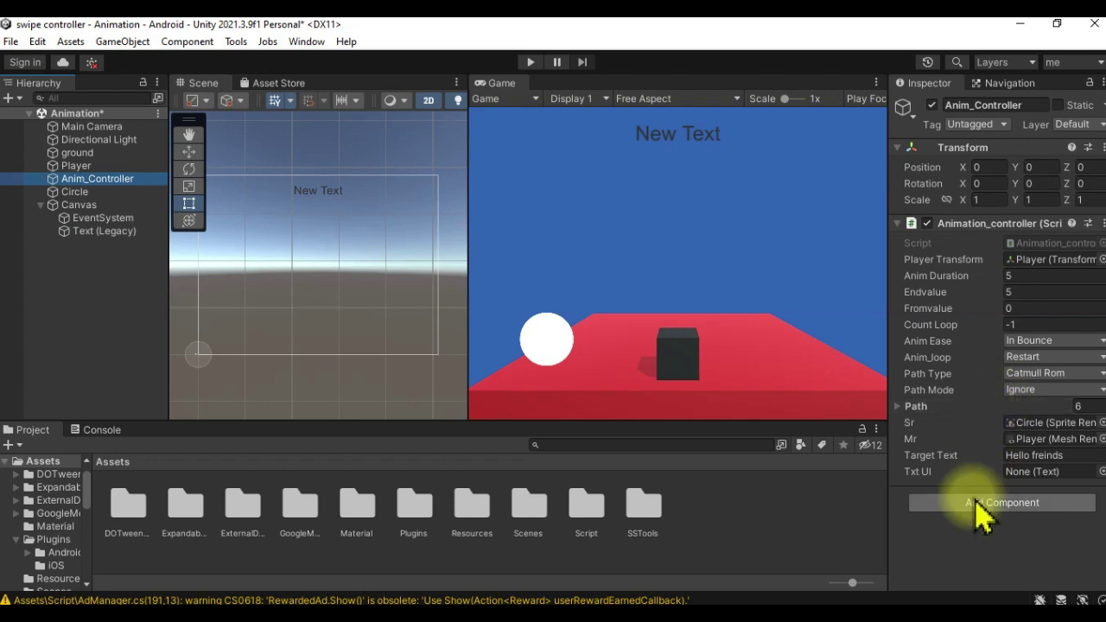
left_click_drag(129, 233, 1028, 486)
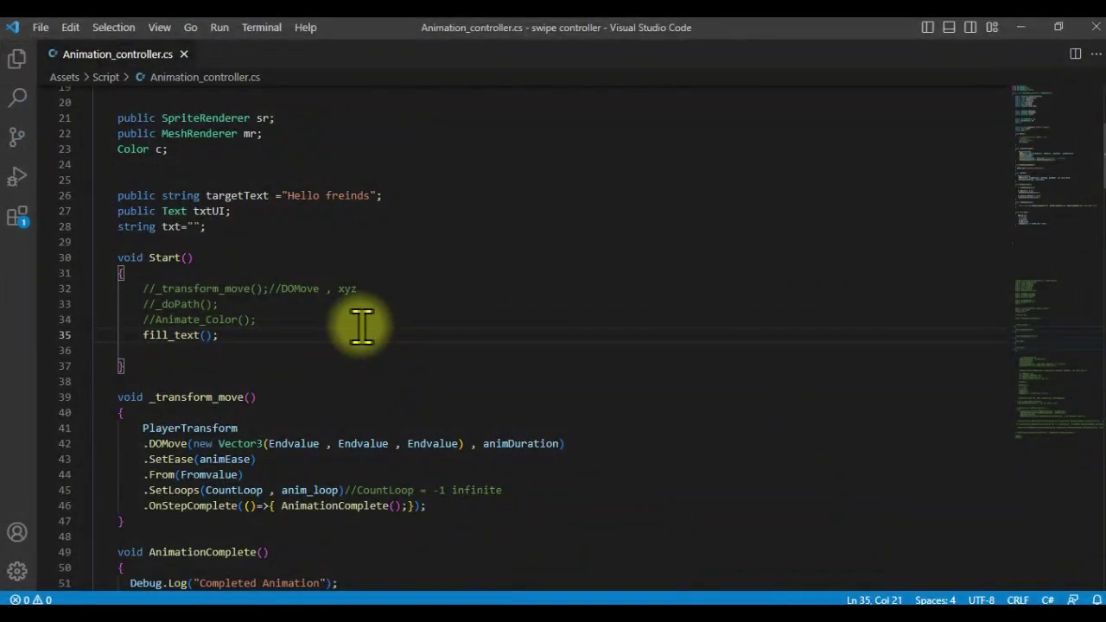
scroll(173, 320, "down", 3)
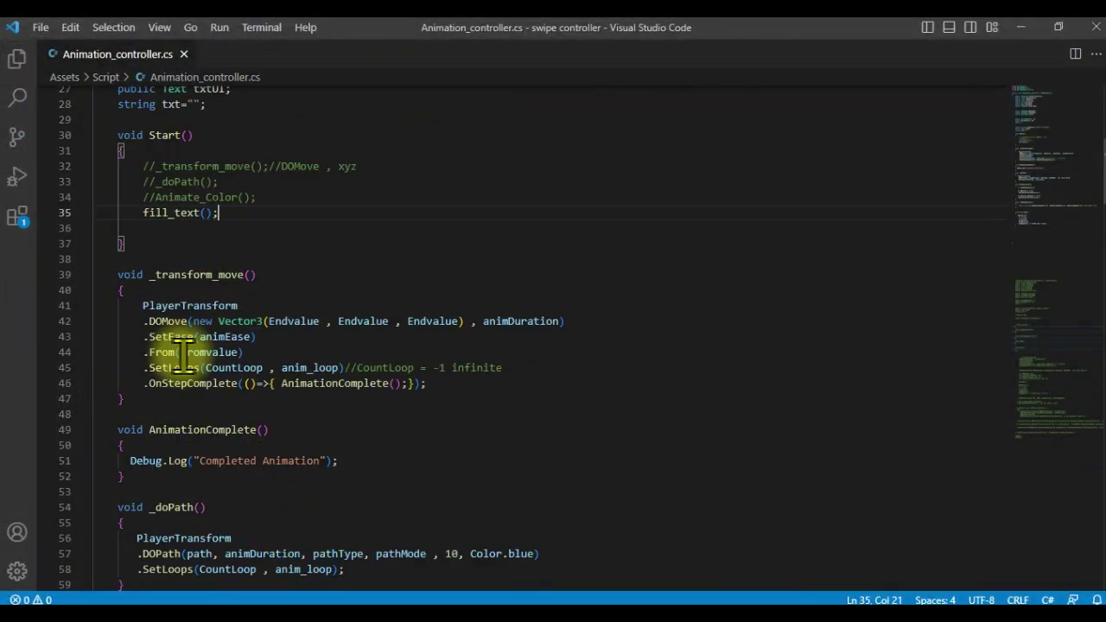
scroll(192, 345, "down", 14)
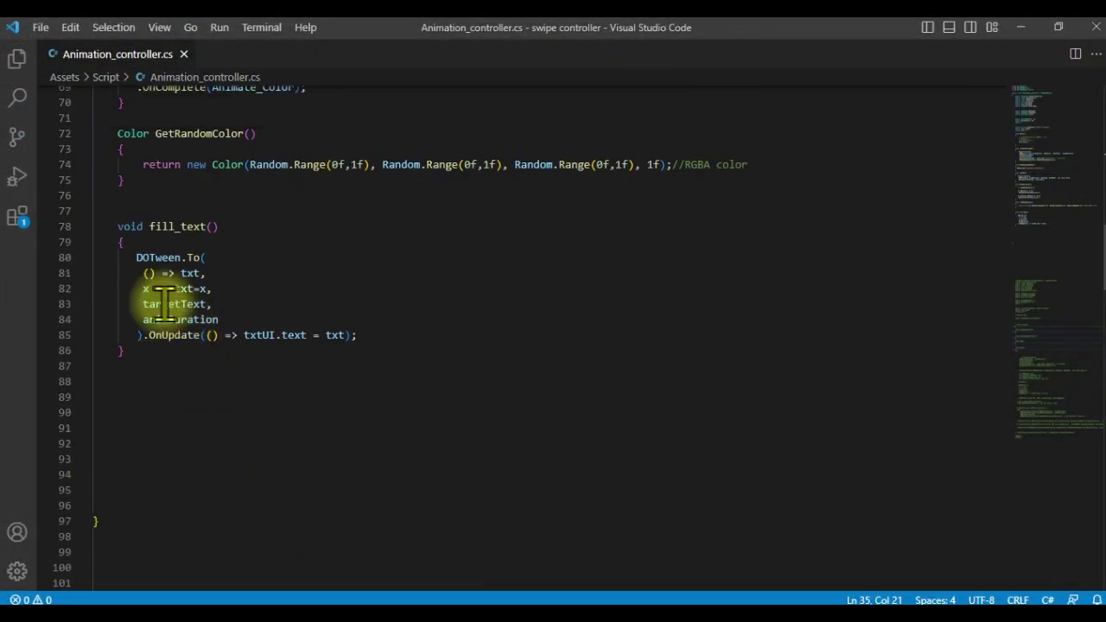
left_click_drag(136, 257, 362, 335)
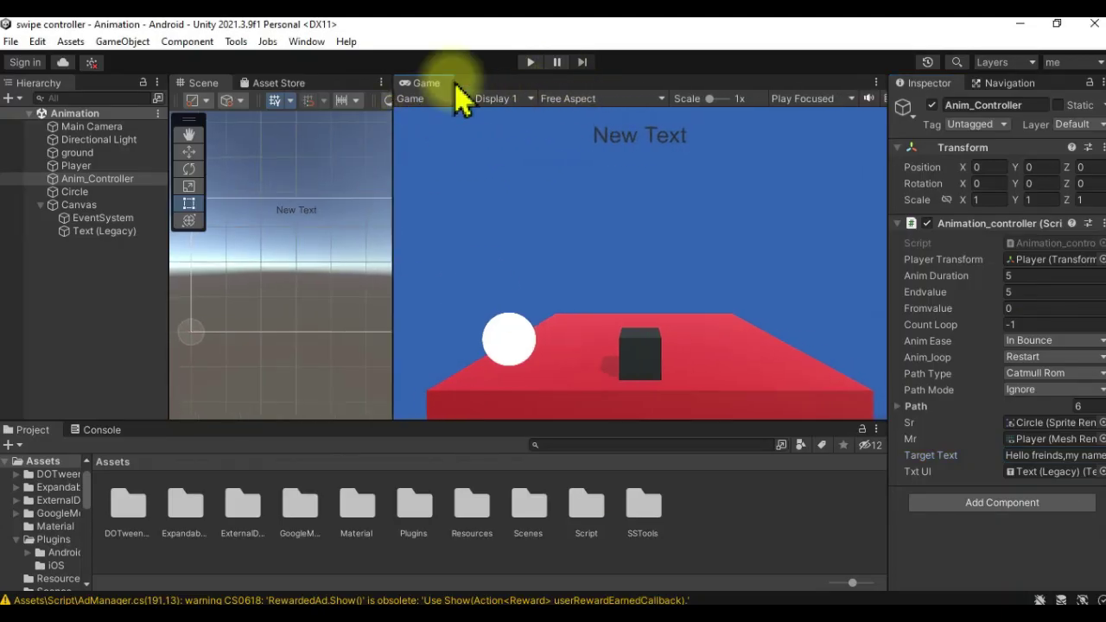
- Play the scene to watch the Target Text greeting type out at the top, then stop
left_click(531, 62)
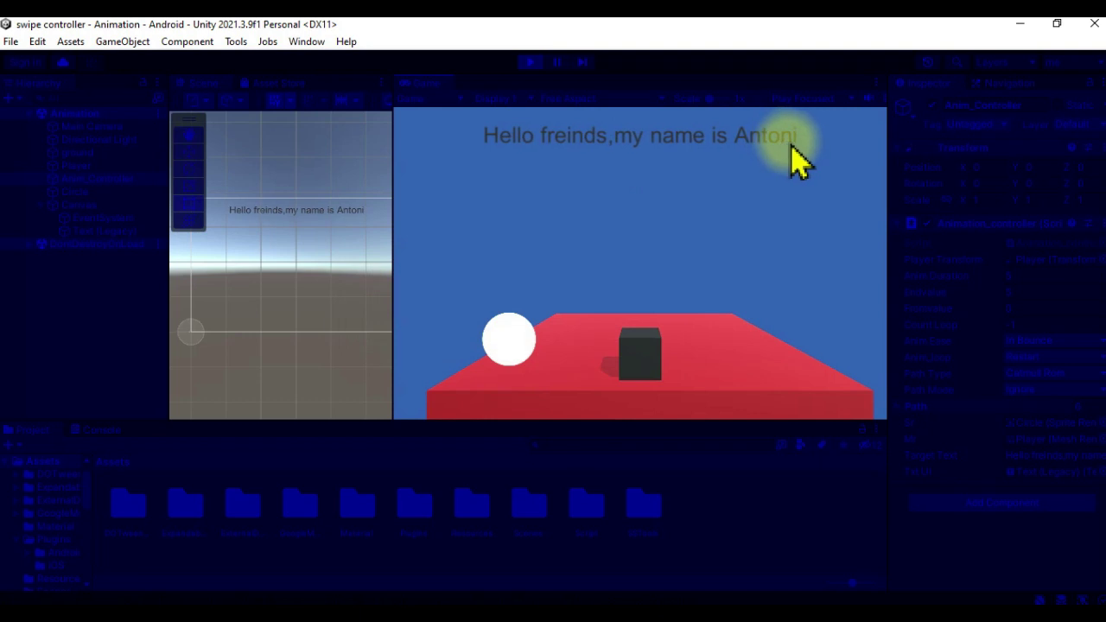
left_click(530, 62)
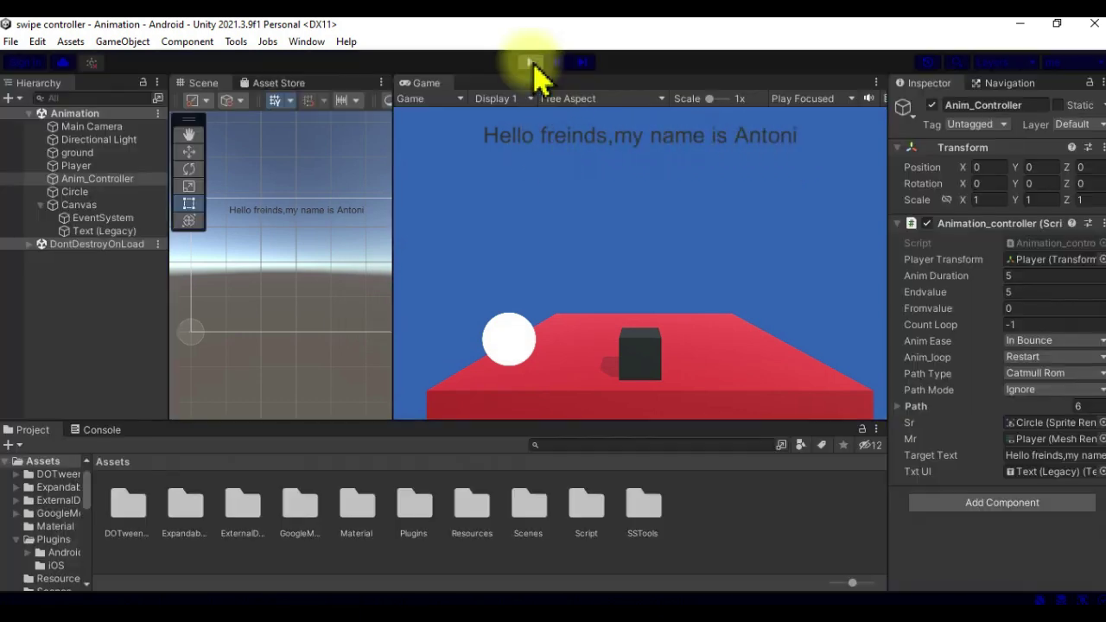